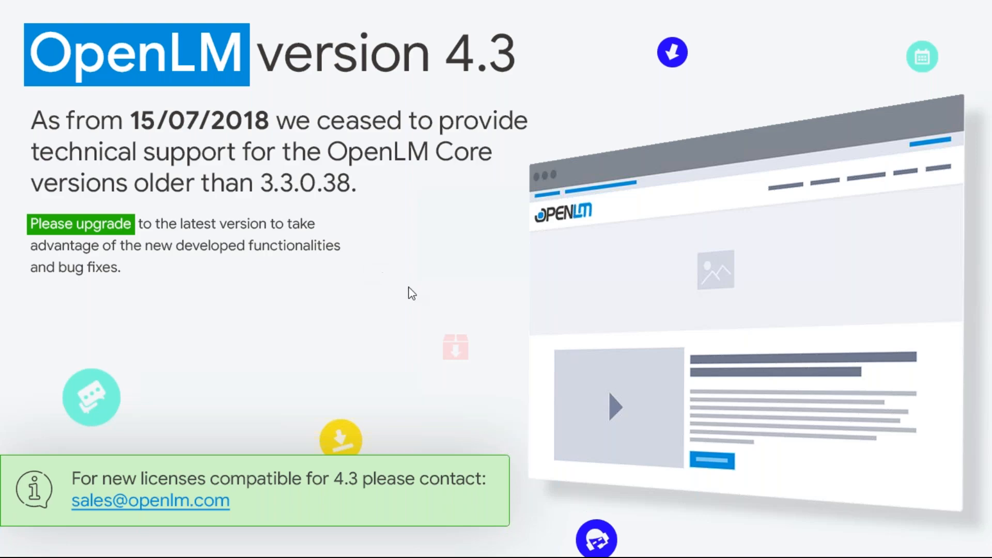
Exit the fullscreen slideshow to return to the Slides editor on slide 8, 'OpenLM version 4.3'
key(Escape)
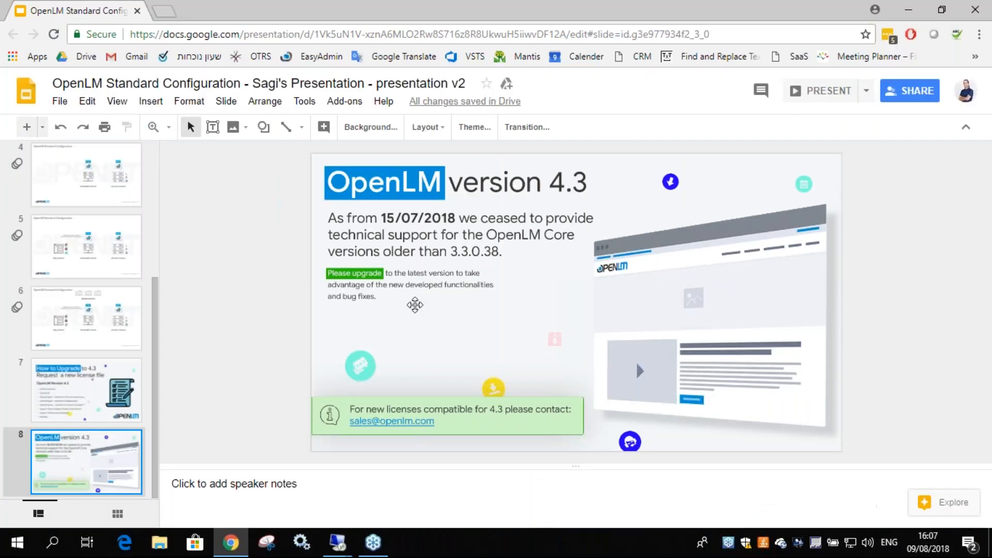
Bring up the remote desktop's Demo 4.3 folder and select openlm_server_win_core_4.3.56.69.msi
mouse_move(336, 542)
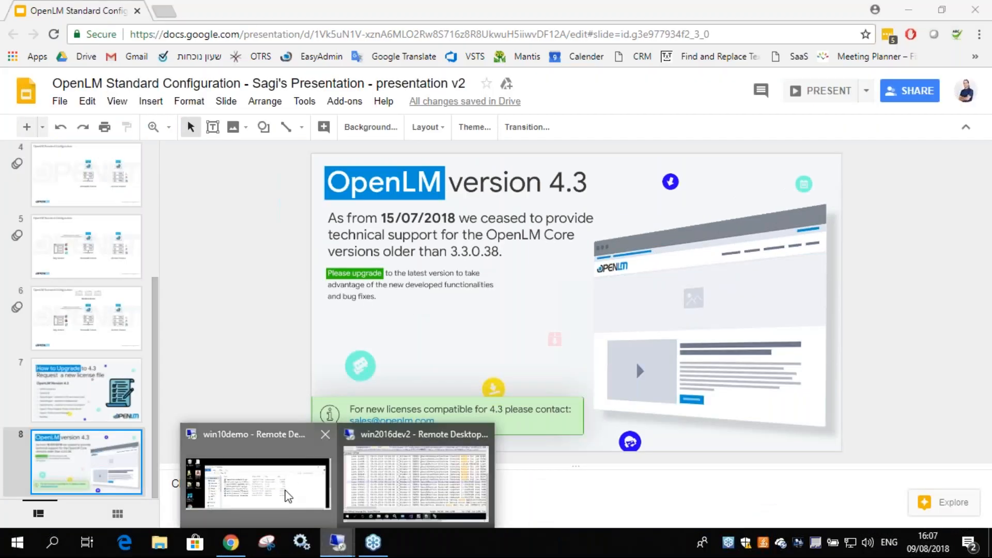
click(283, 491)
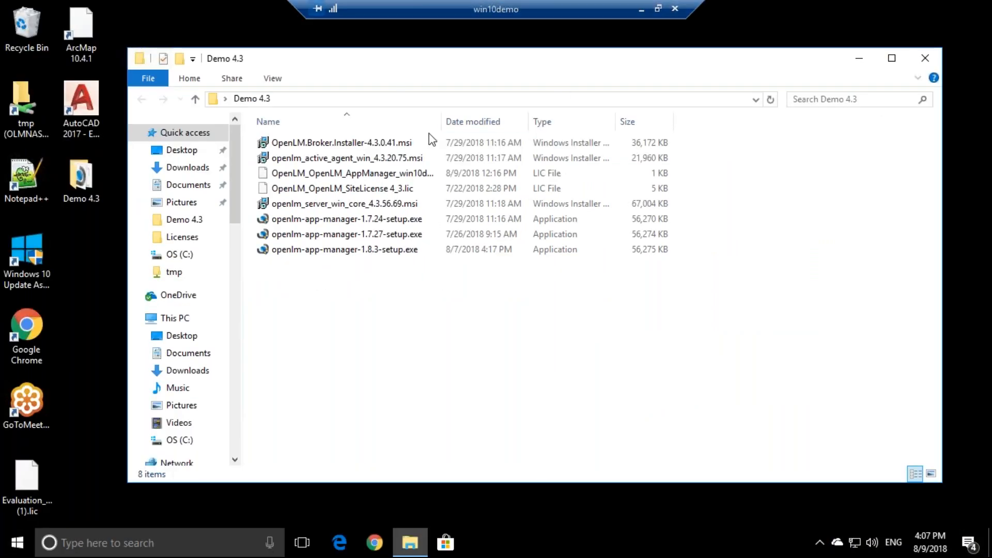
drag(397, 47, 433, 50)
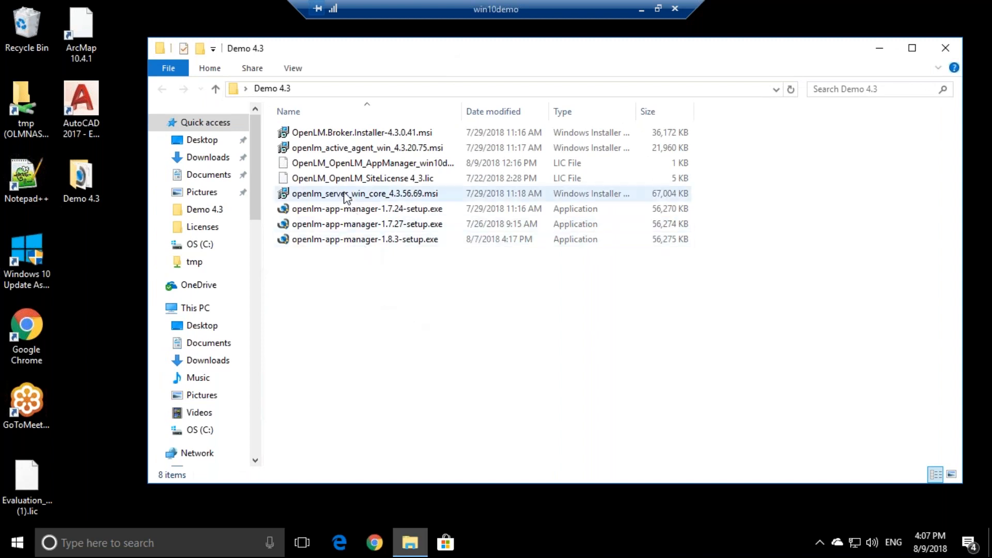
click(305, 194)
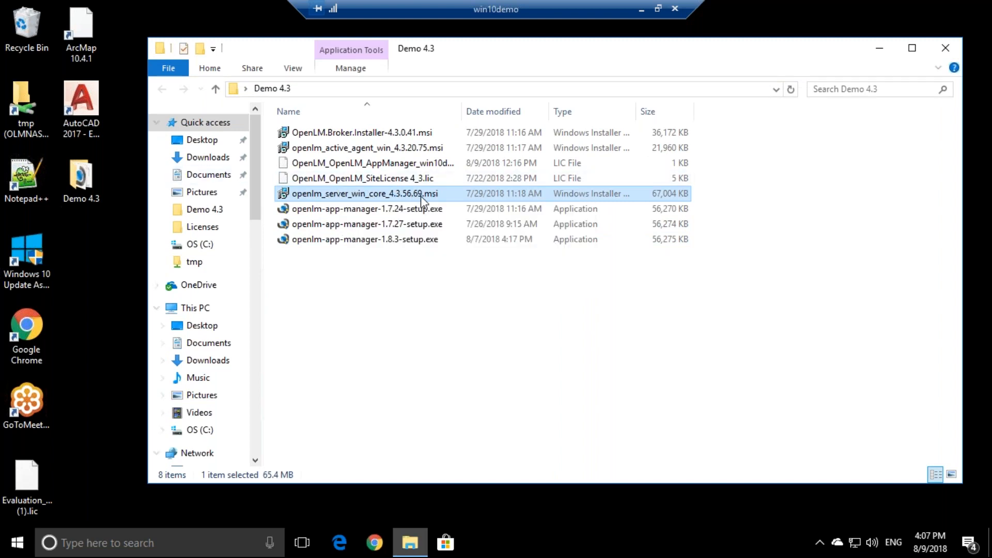
Run the OpenLM server core installer, accept the licence agreement, and start the installation
double_click(383, 194)
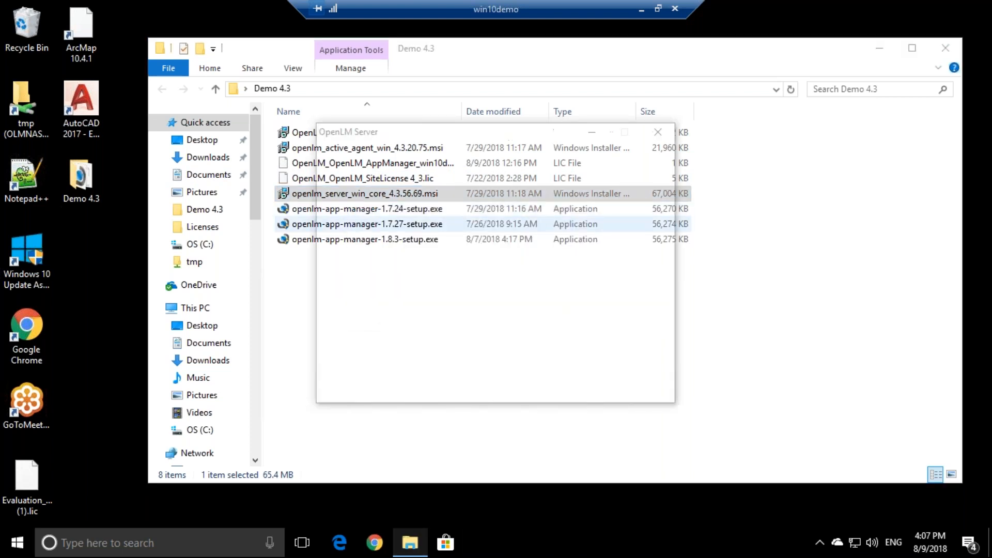
click(569, 385)
click(471, 350)
click(571, 385)
click(570, 385)
click(571, 385)
Approve the administrator permission prompts and let the server installation finish
click(440, 362)
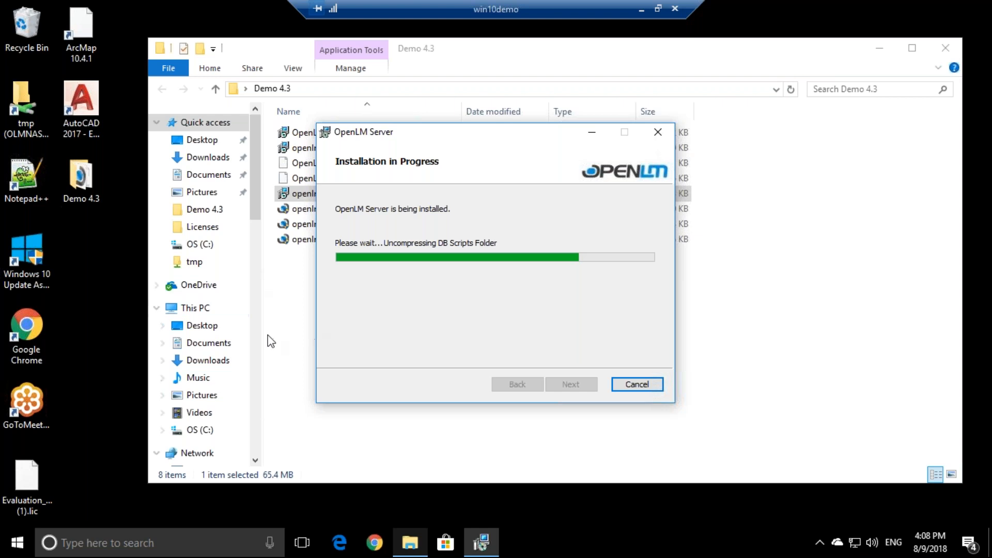
mouse_move(372, 133)
mouse_down()
mouse_move(569, 336)
mouse_move(572, 222)
mouse_move(371, 119)
mouse_up()
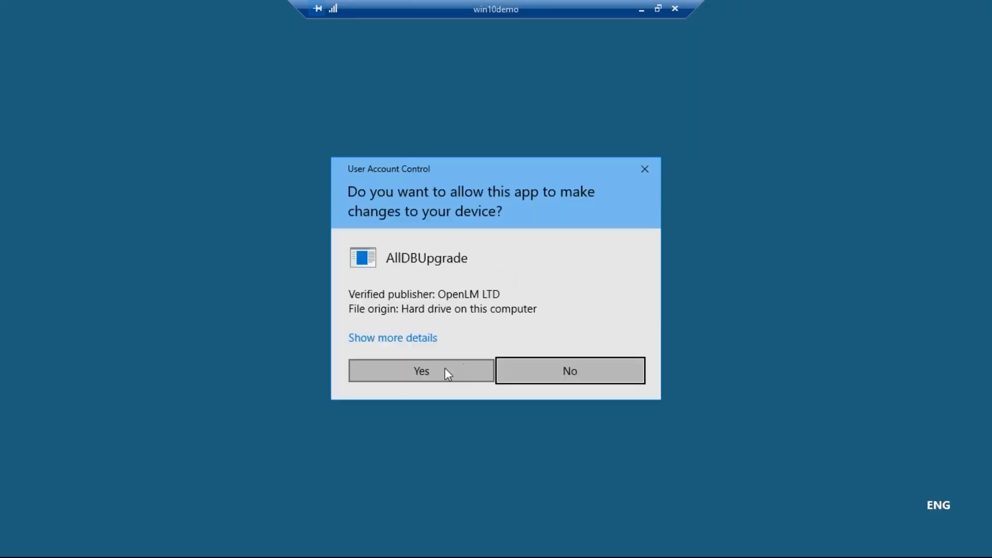
click(445, 369)
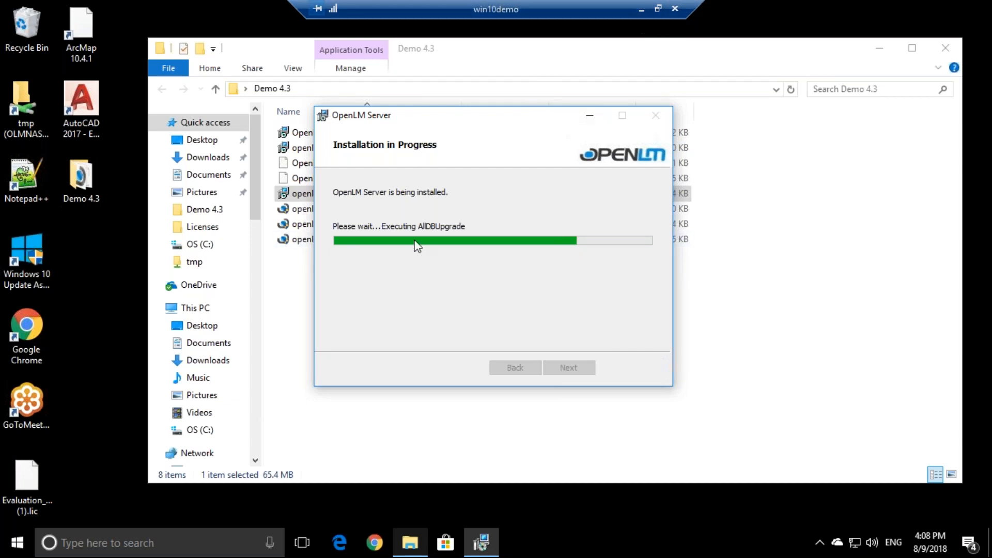
drag(389, 120, 533, 158)
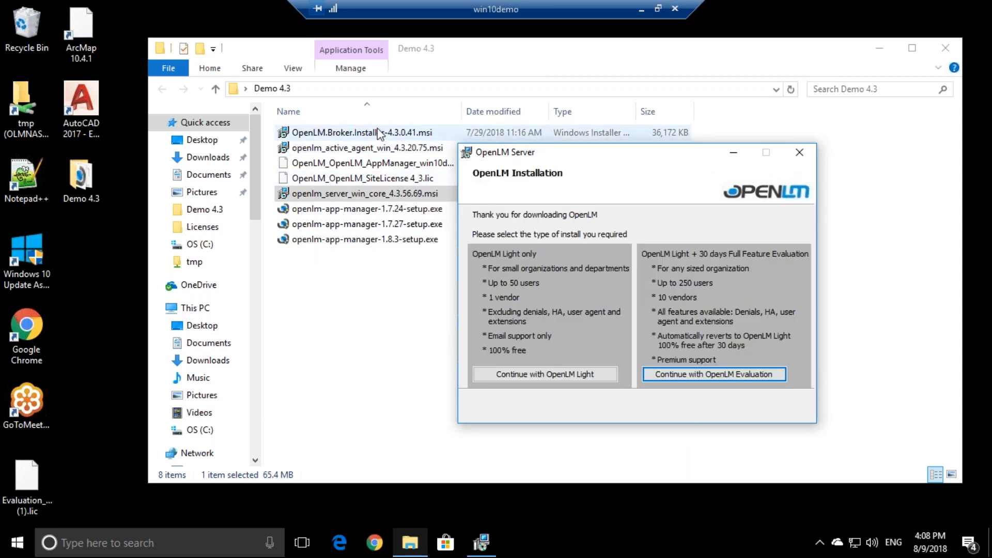
Rearrange the folder and installer windows, bringing the installer back to the centre
click(338, 135)
click(338, 137)
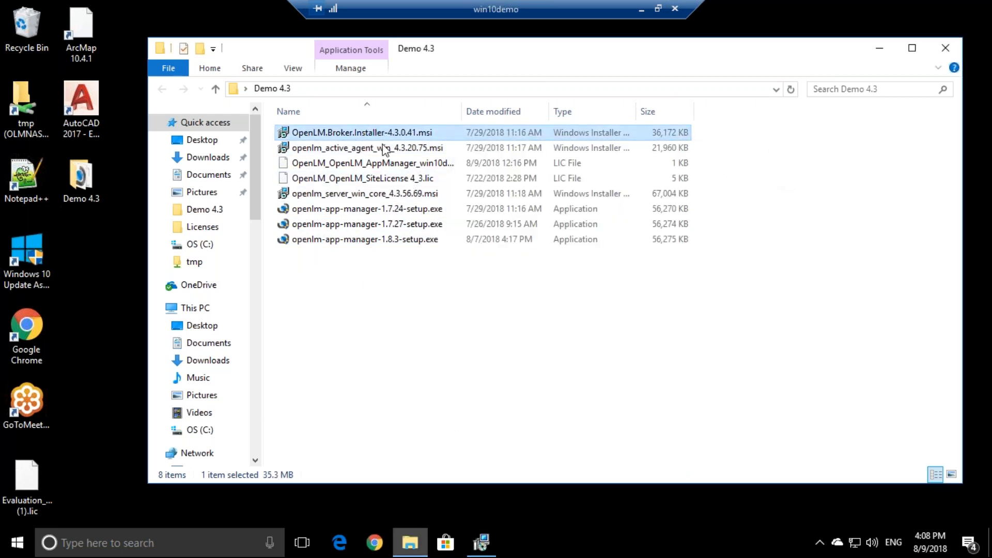
click(314, 150)
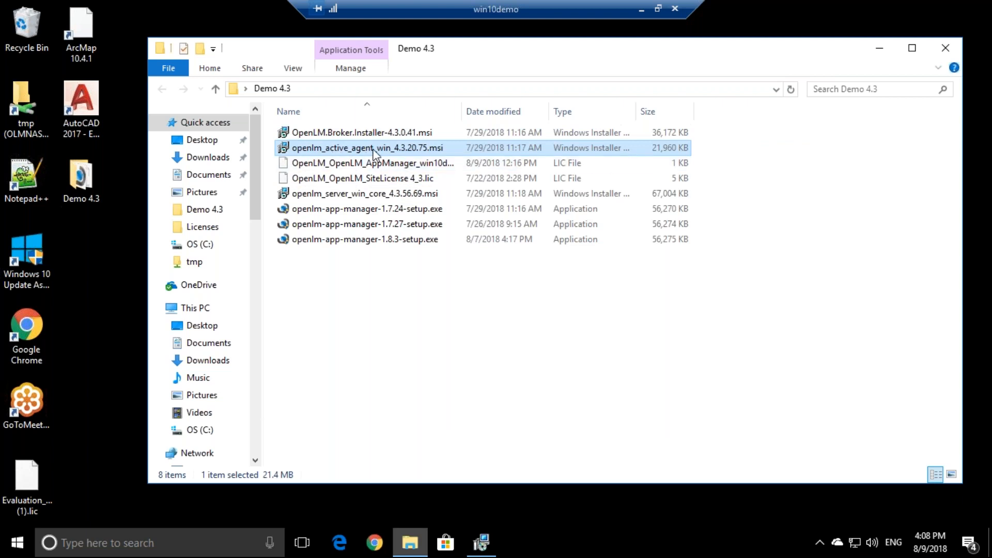
click(480, 541)
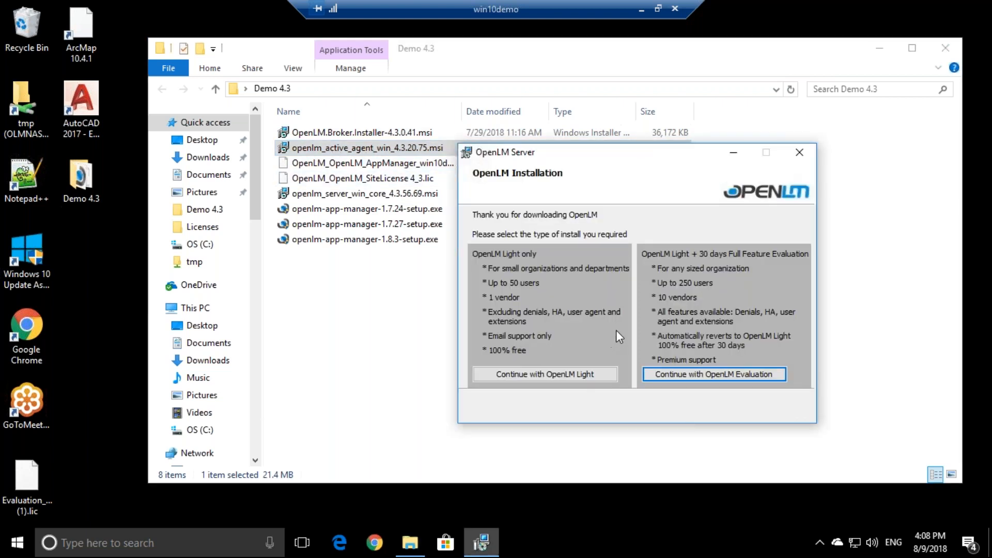
drag(584, 152, 390, 144)
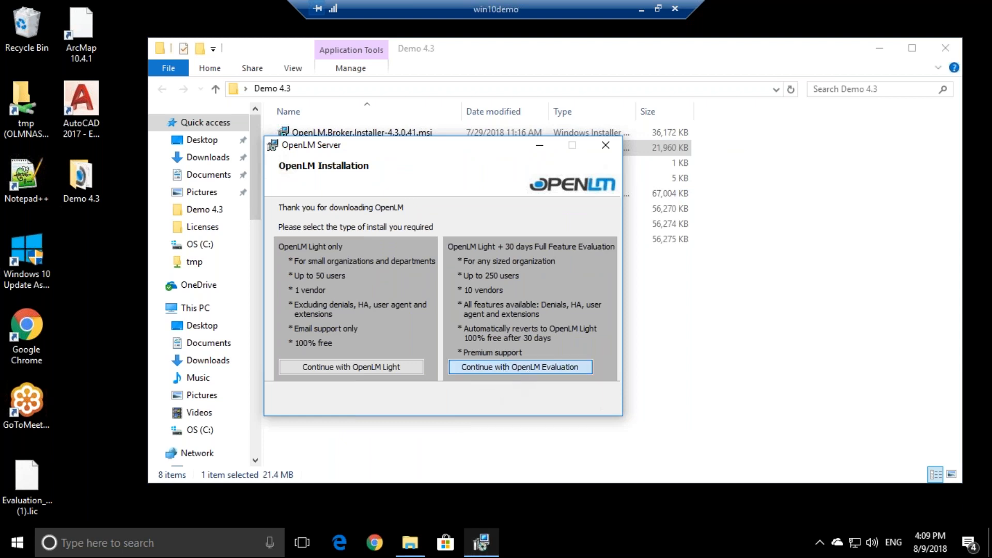
Choose the 30-day evaluation and supply OpenLM_OpenLM_SiteLicense 4_3.lic from the Demo 4.3 folder
click(496, 366)
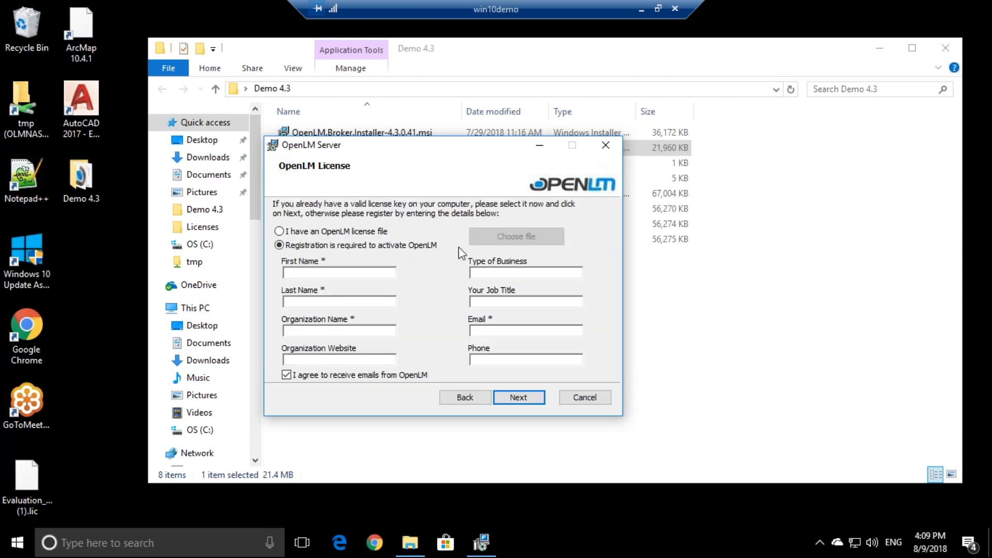
click(354, 231)
click(530, 236)
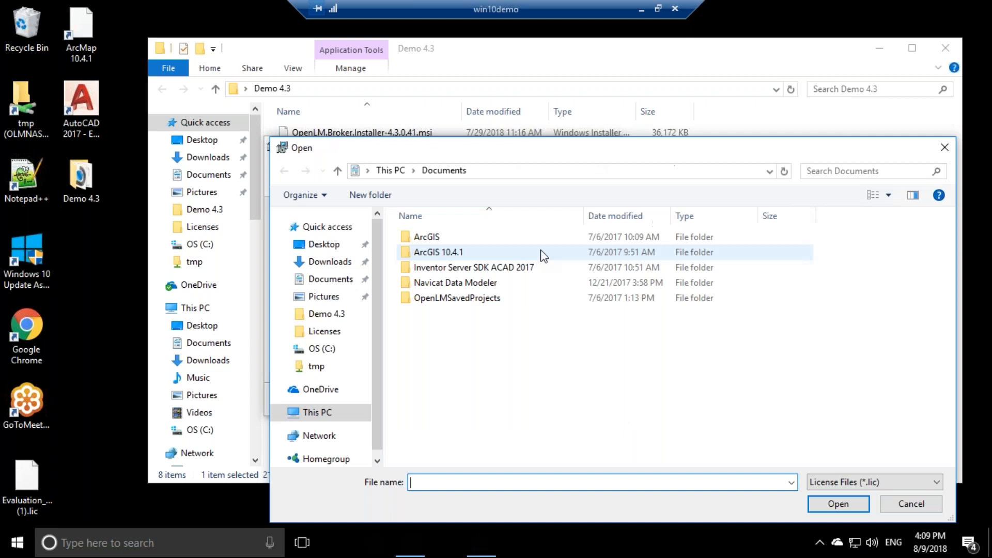
drag(490, 150, 347, 75)
click(169, 351)
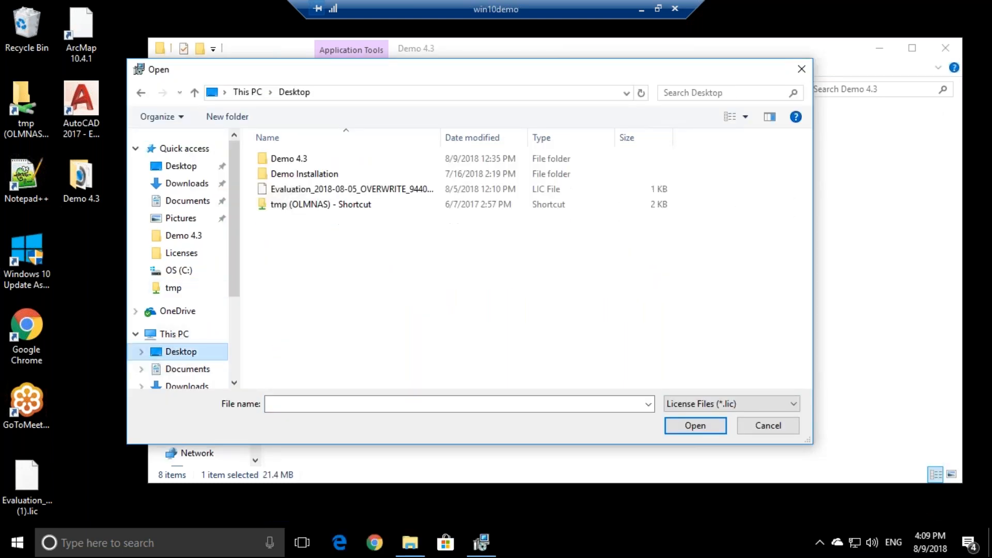
click(308, 159)
double_click(308, 159)
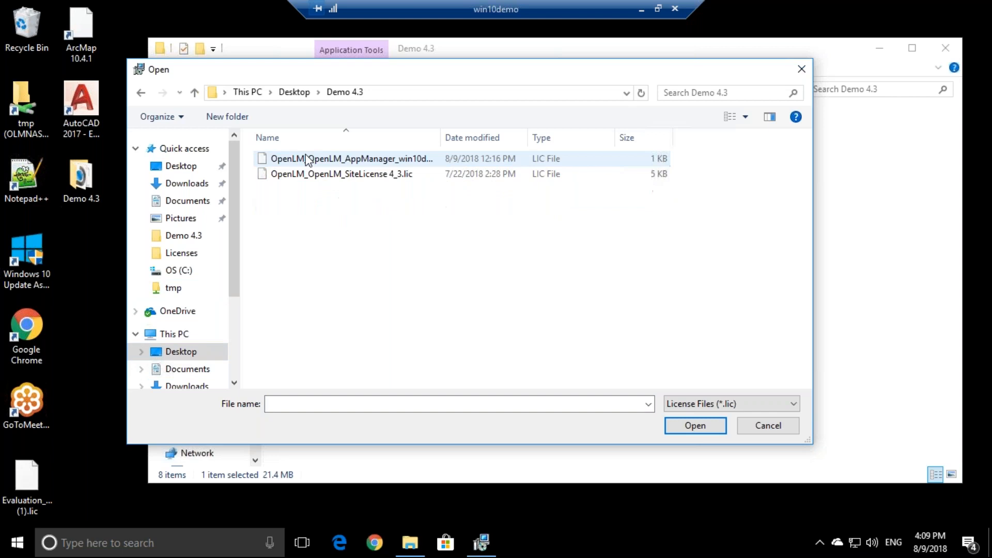
click(388, 174)
click(681, 426)
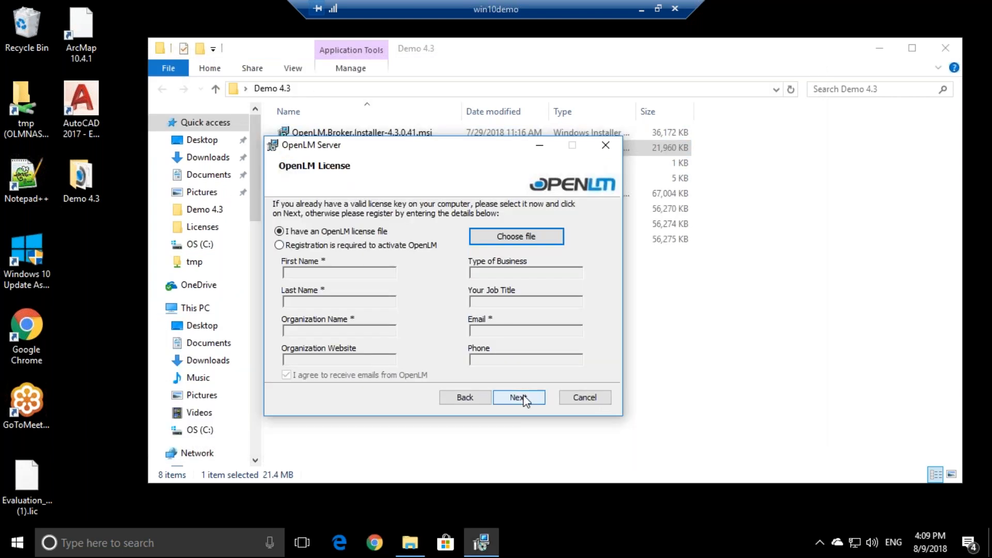
Complete the installation, approving the admin prompt, and choose Configure Now
click(517, 335)
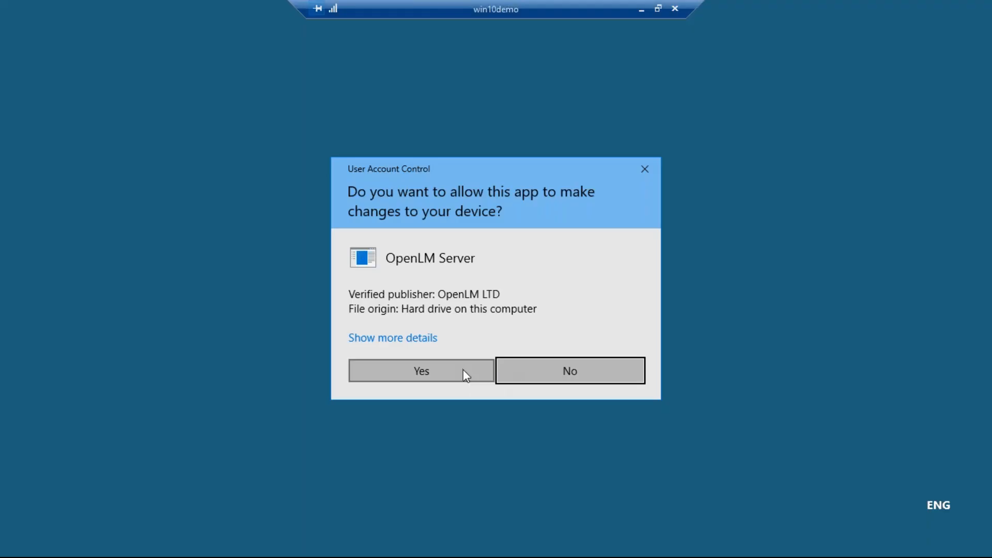
click(464, 371)
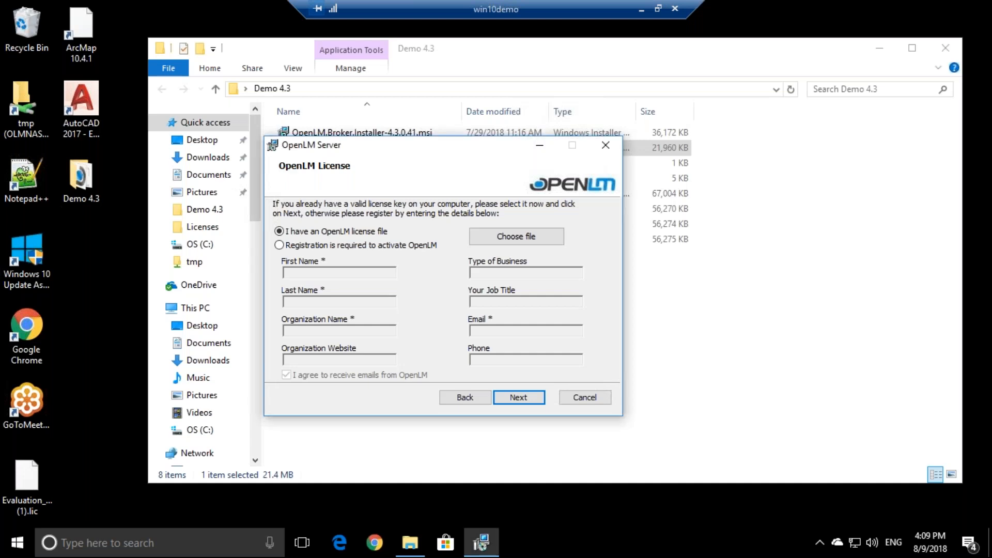
click(519, 399)
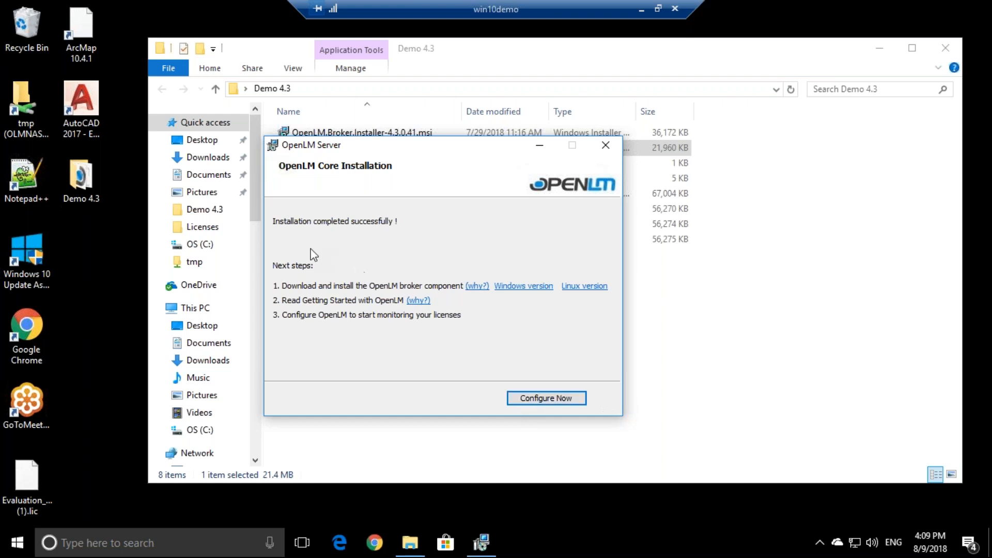
click(523, 394)
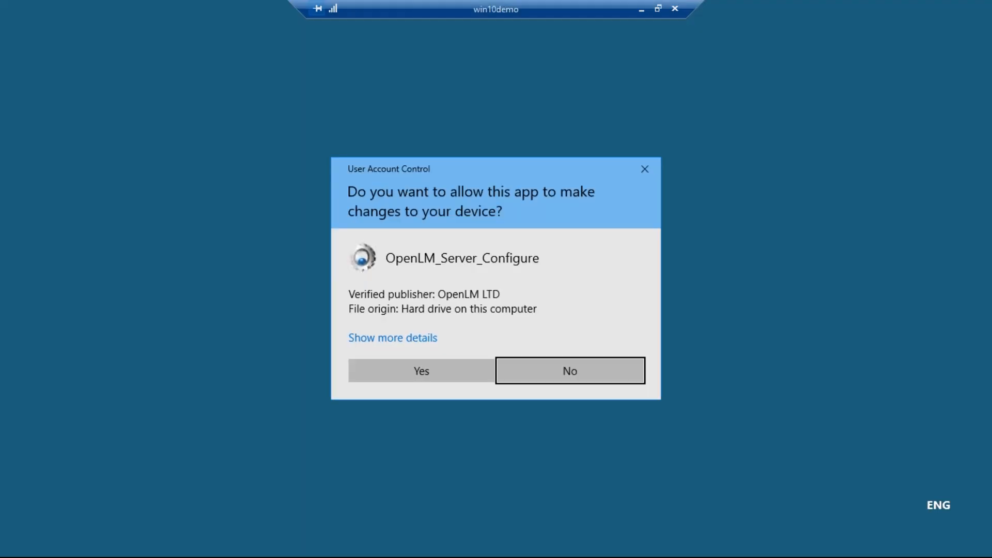
Allow the configuration tool to run, position its Options window, and restore the Remote Desktop window
click(453, 363)
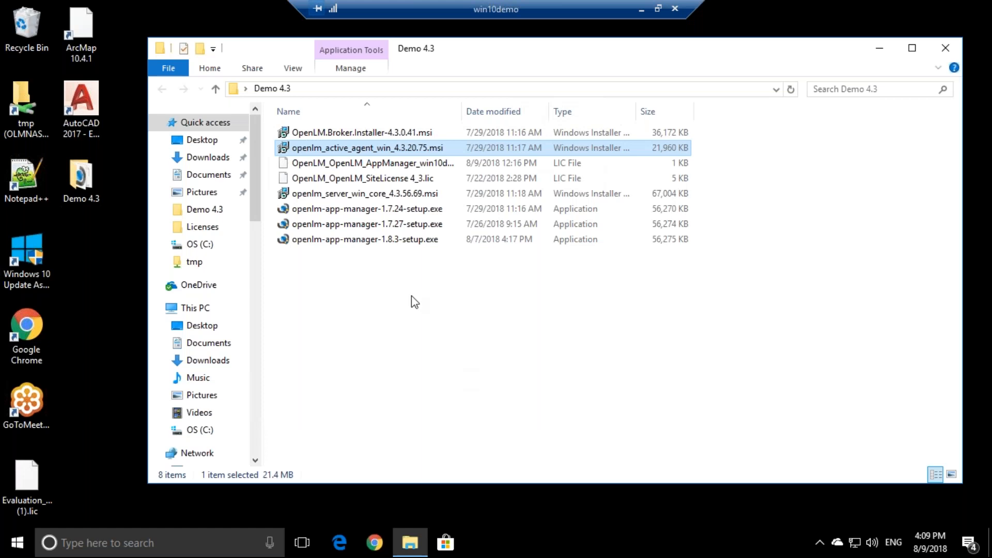
drag(257, 20, 211, 14)
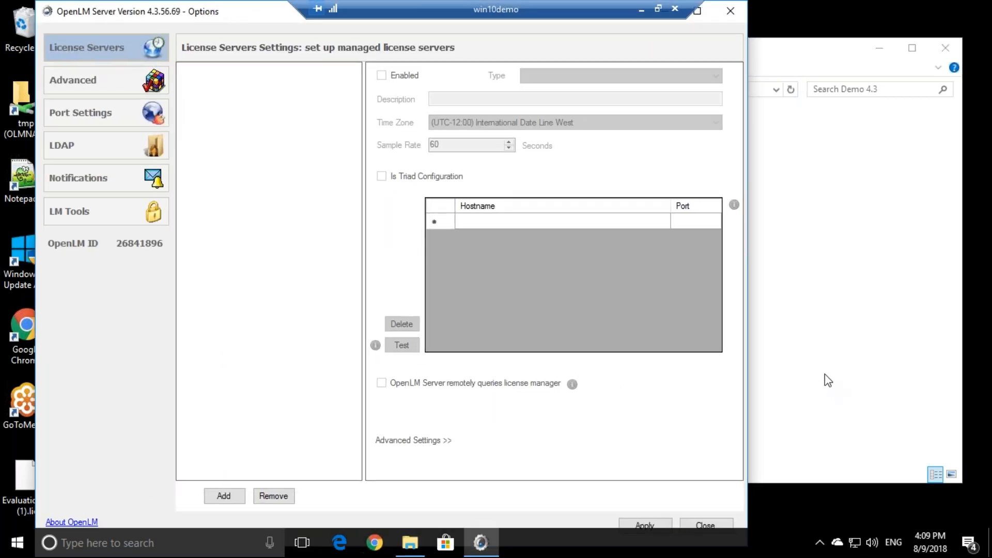
click(798, 362)
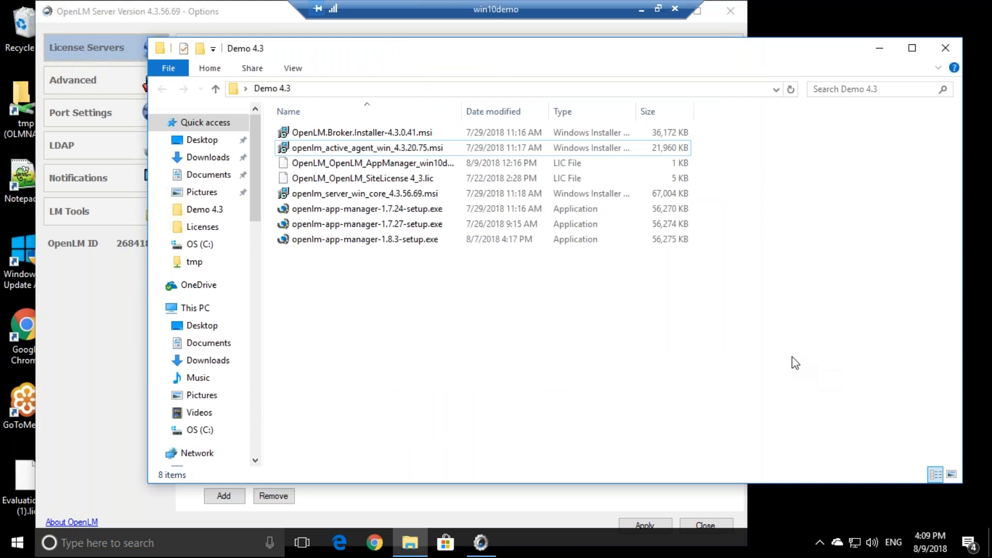
click(278, 497)
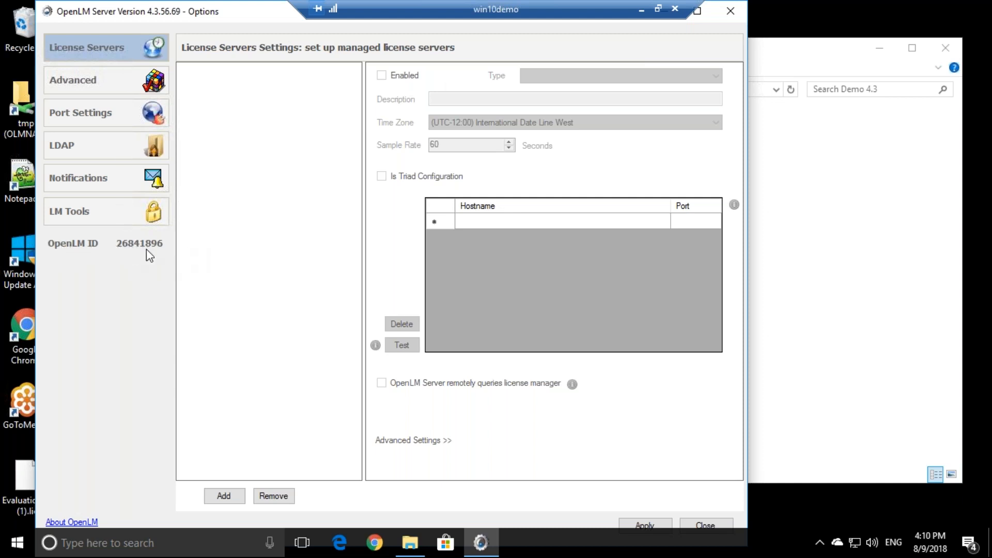
drag(252, 10, 365, 14)
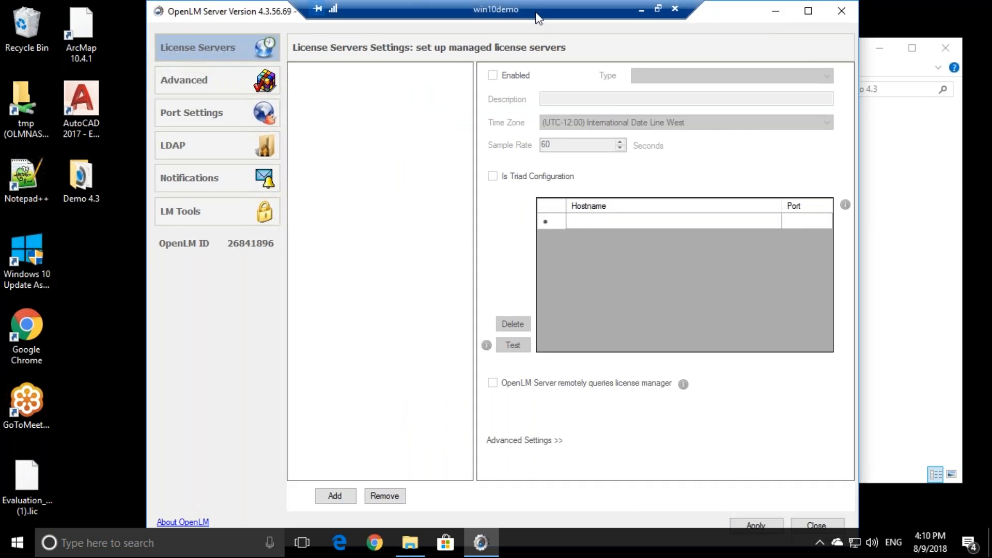
double_click(536, 11)
drag(540, 116, 504, 174)
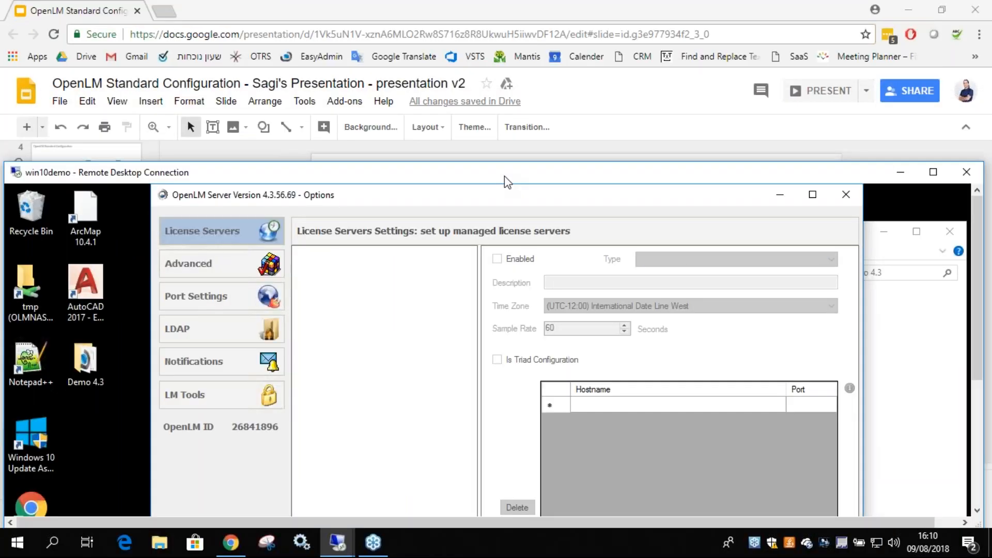
Switch to the full-screen win2016dev2 session and minimize the log viewer and Explorer windows
click(894, 171)
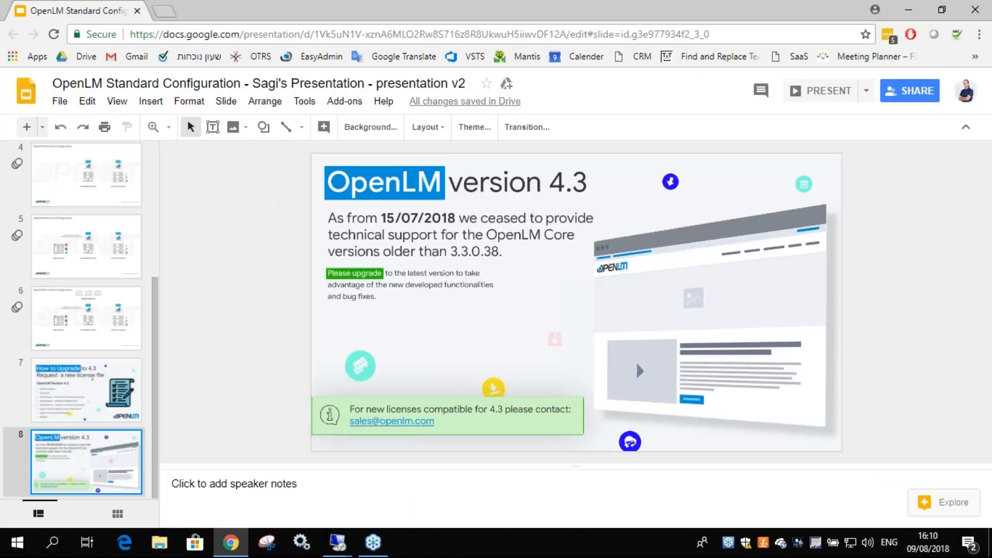
key(alt+Tab)
double_click(755, 167)
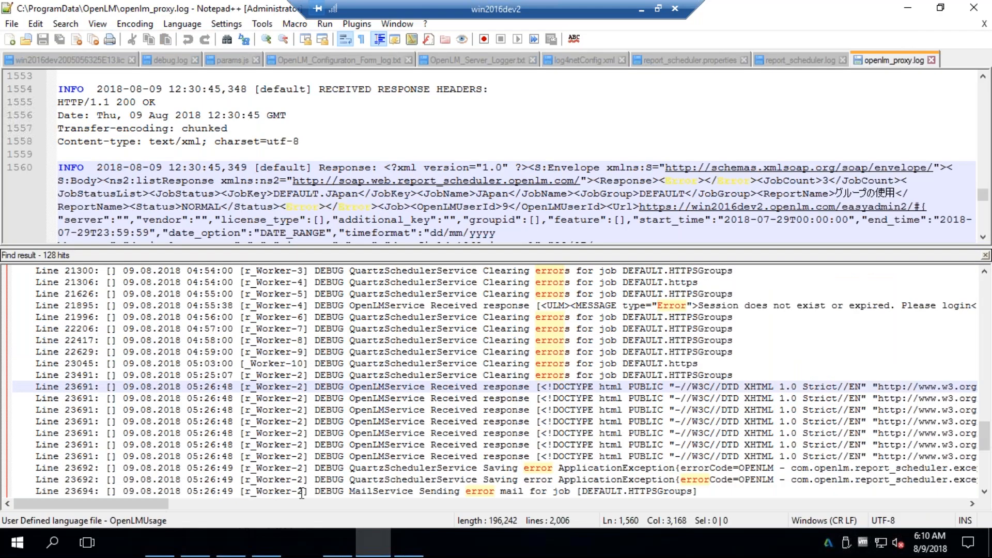
click(907, 8)
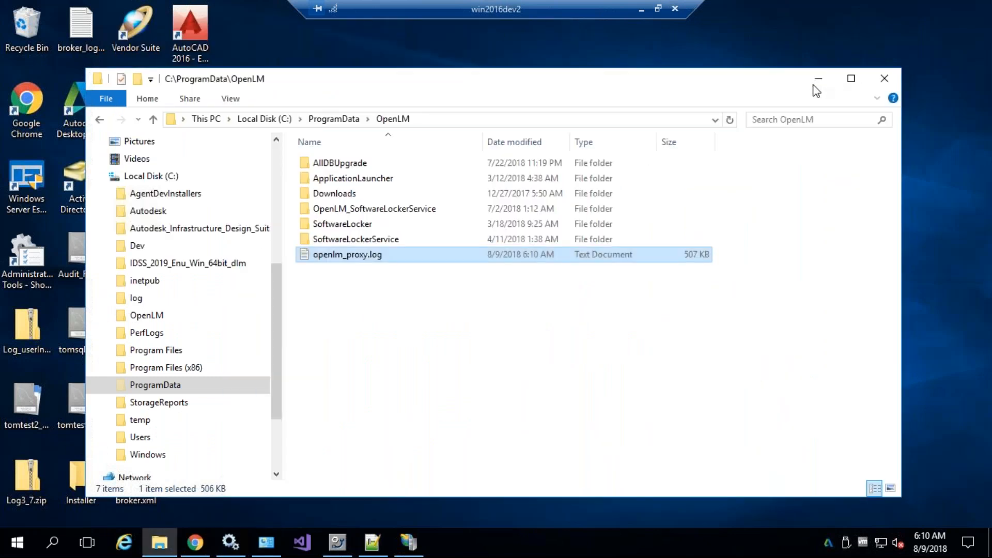
click(820, 83)
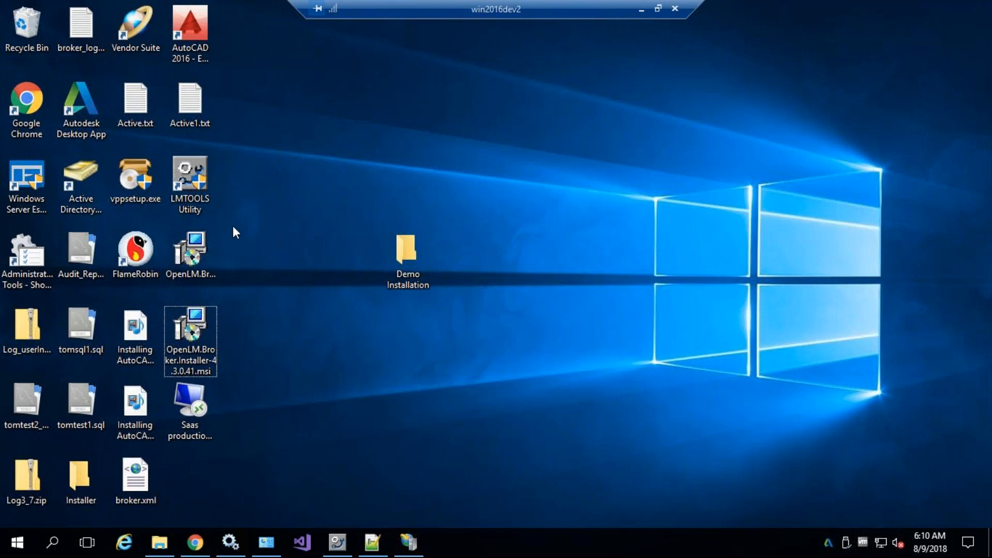
Run LMTOOLS as administrator and perform a server status enquiry listing 27000@win2016dev2
double_click(190, 251)
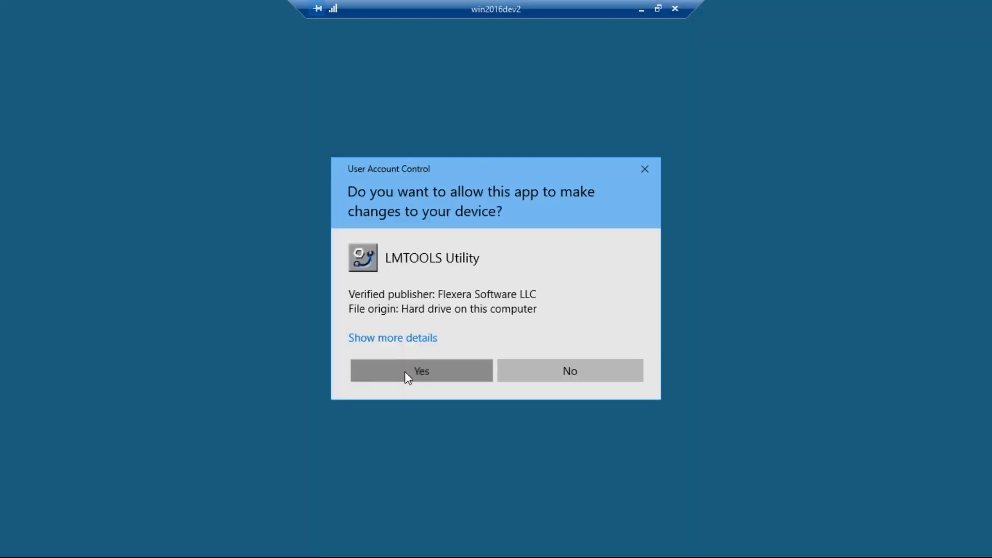
click(404, 371)
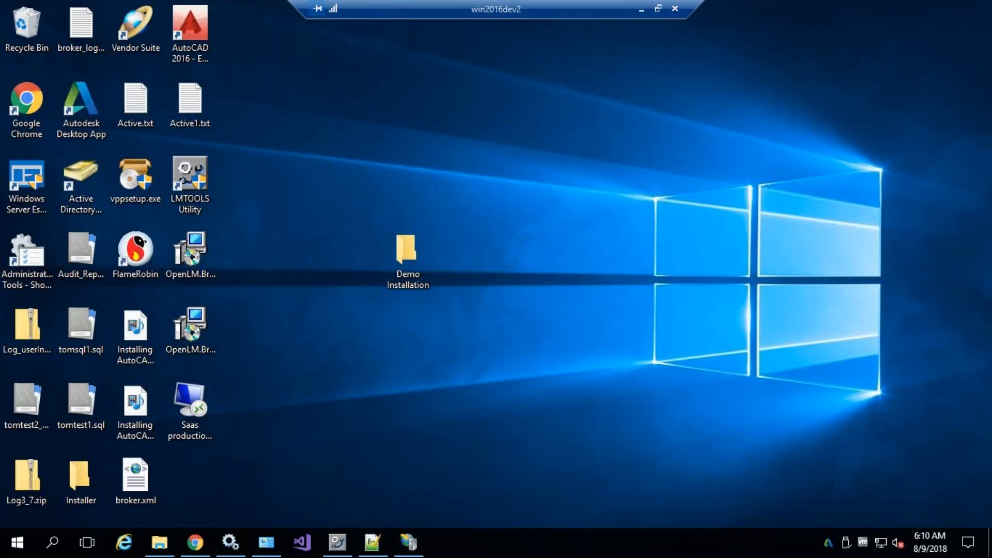
click(365, 156)
click(531, 155)
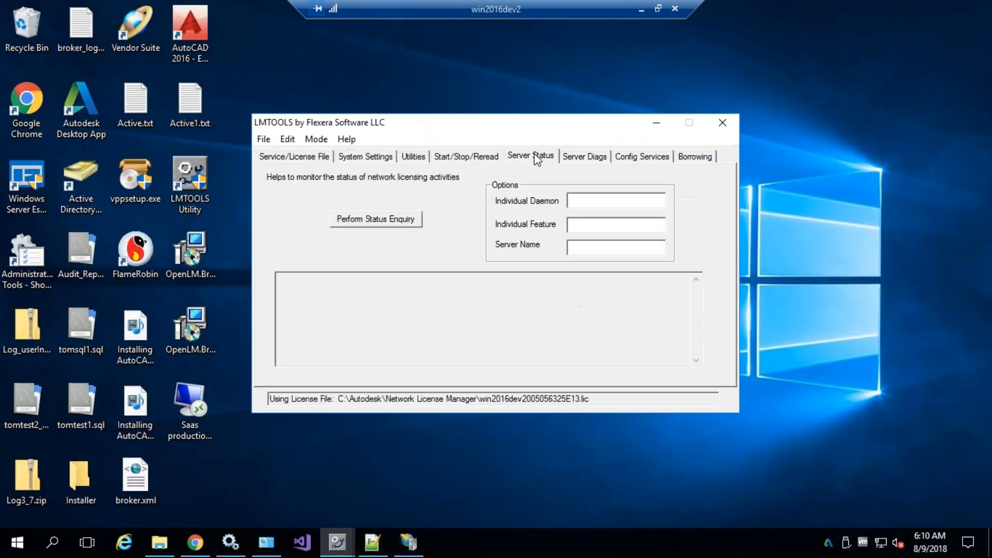
click(387, 223)
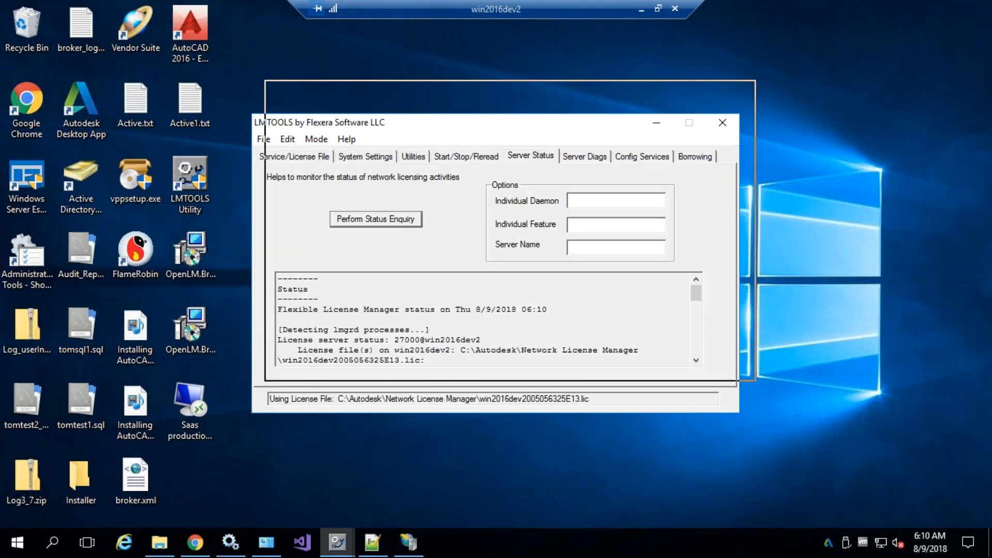
drag(445, 122, 459, 89)
mouse_move(709, 263)
mouse_down()
mouse_move(709, 307)
mouse_move(711, 256)
mouse_up()
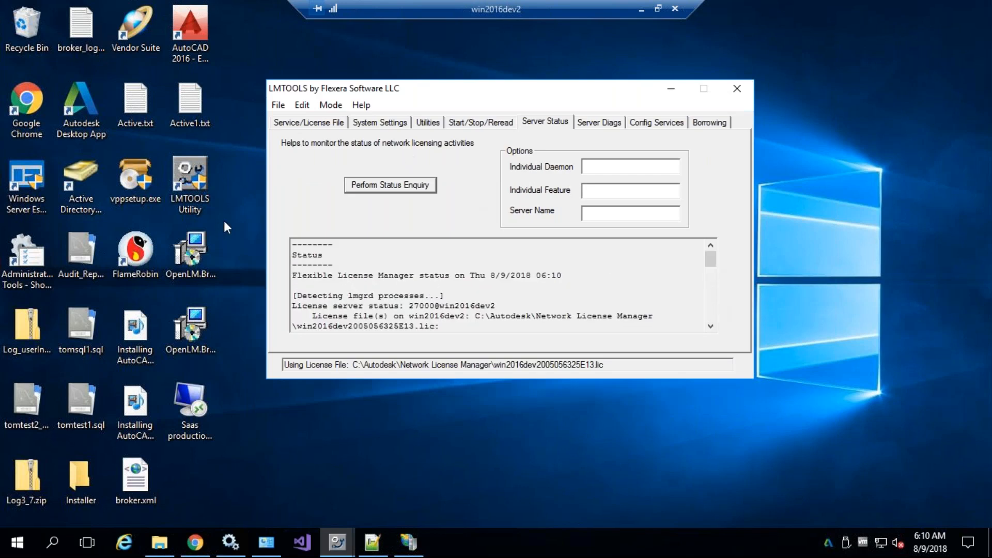
Open the Demo Installation folder and select OpenLM.Broker.Installer-4.3.0.41.msi
click(249, 230)
click(209, 253)
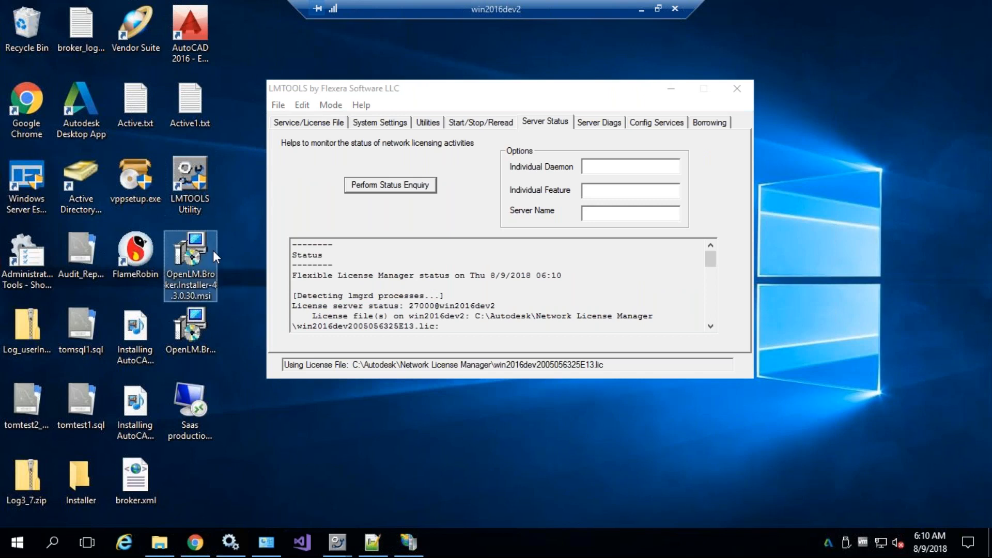
drag(325, 91, 615, 136)
click(364, 240)
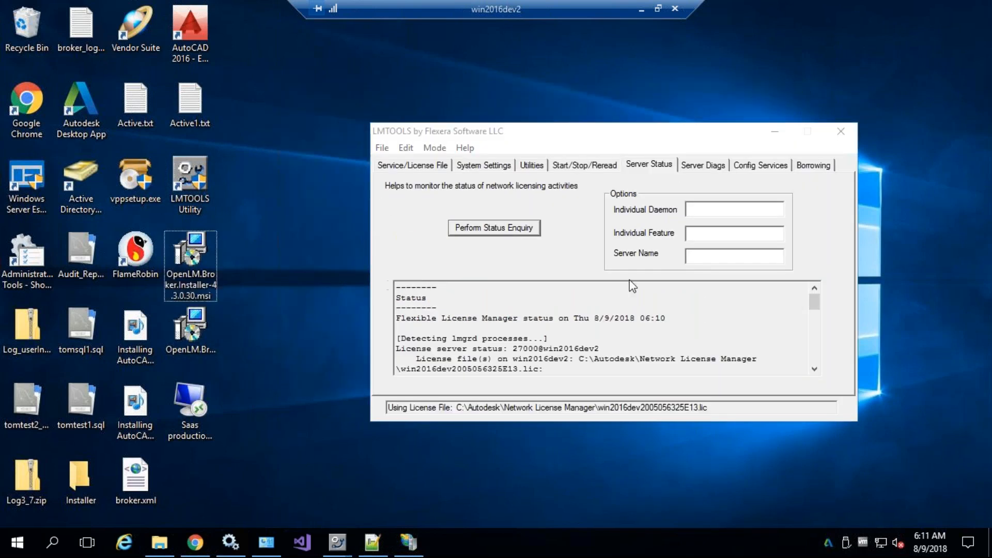
drag(373, 130, 652, 223)
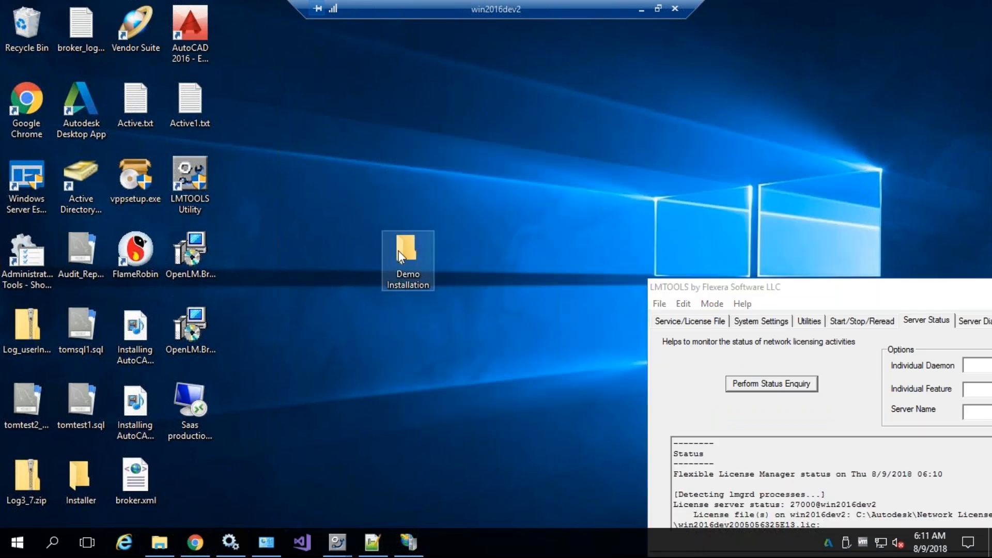
double_click(405, 253)
click(468, 113)
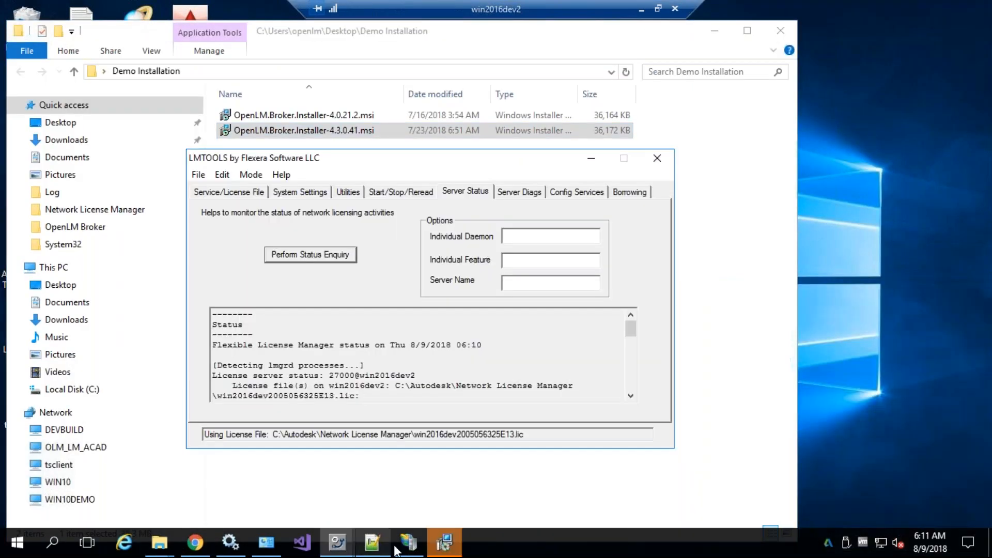
Install OpenLM Broker 2 as a new instance from 4.3.0.41, accepting the licence and default folder
click(443, 543)
drag(403, 132, 307, 157)
click(591, 158)
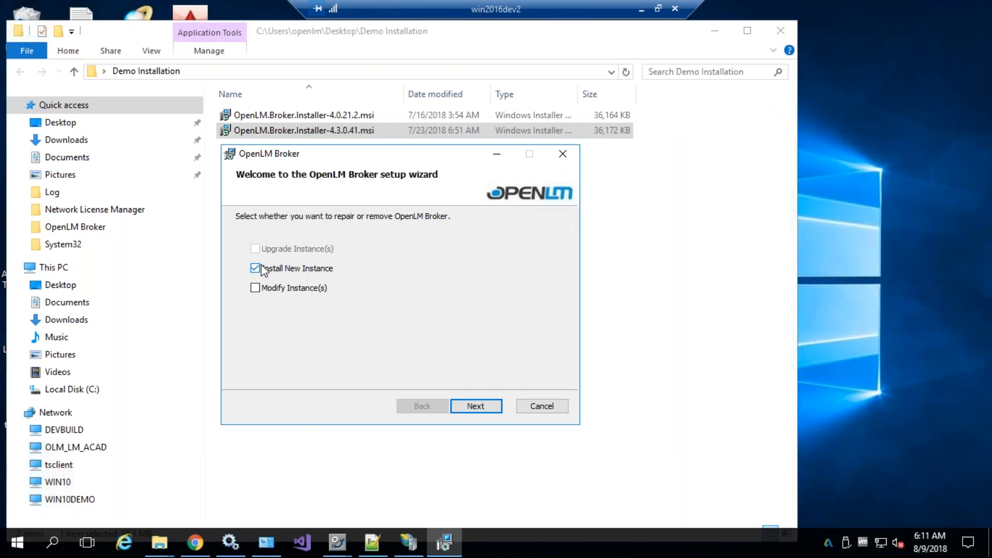
click(465, 406)
click(364, 369)
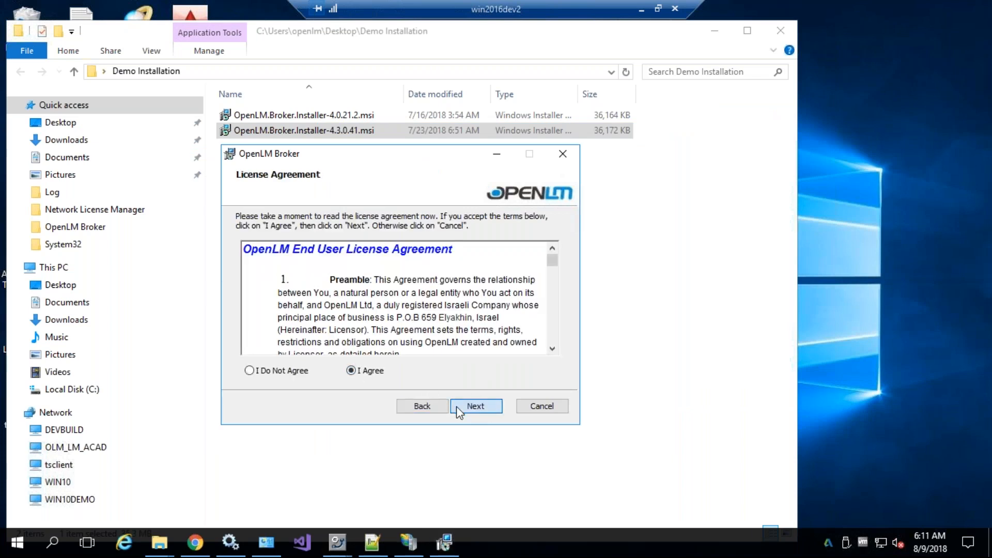
click(473, 405)
click(478, 405)
click(476, 406)
click(437, 368)
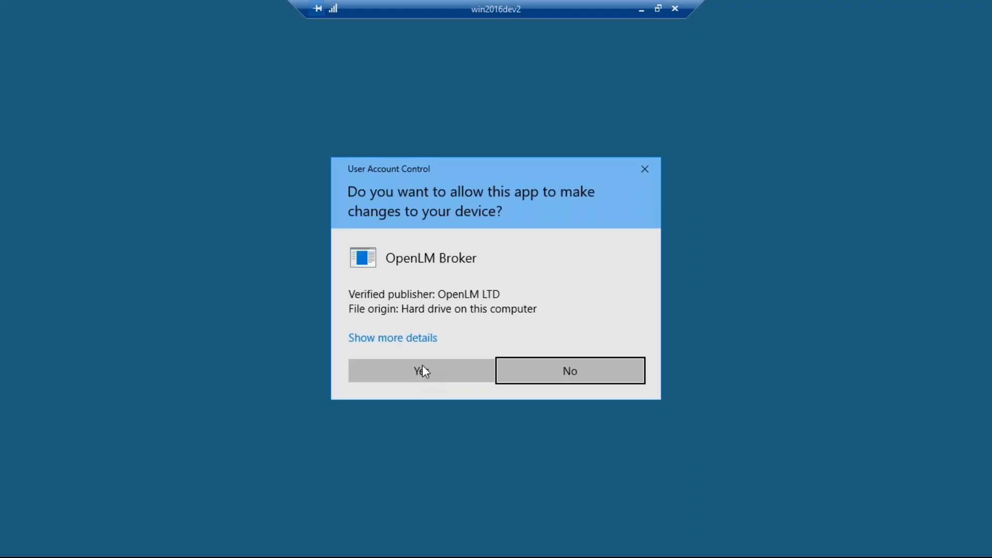
click(423, 370)
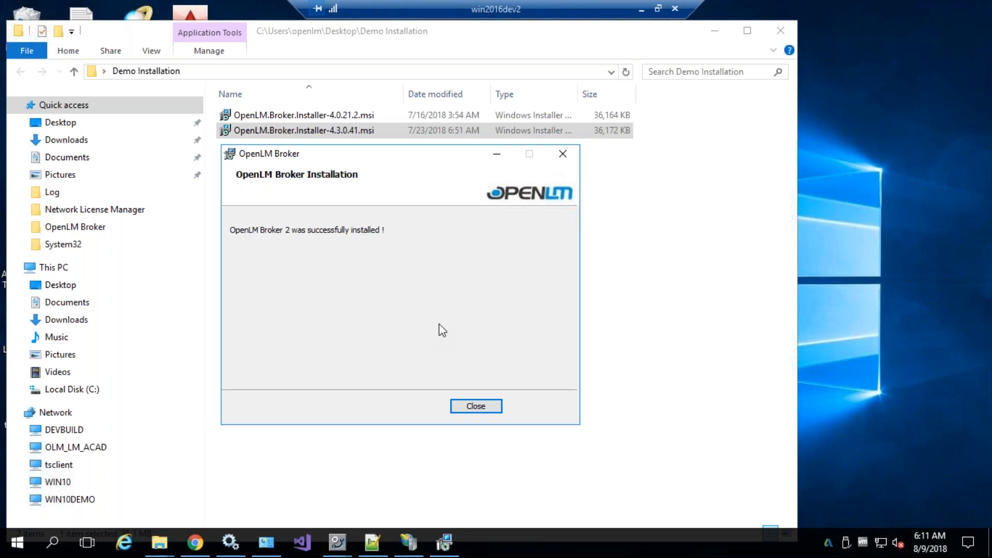
click(474, 407)
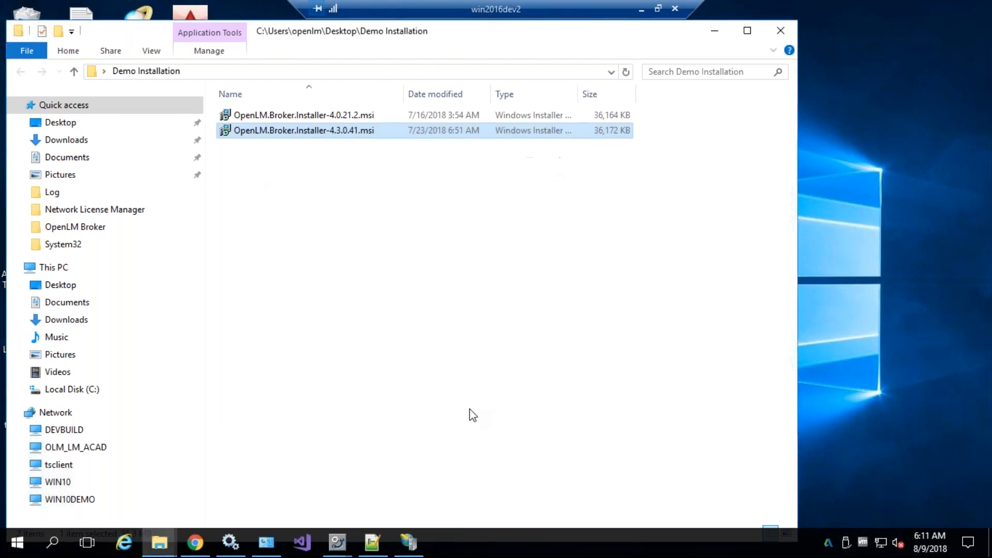
Launch OpenLM Broker 2 Configuration Tool from the Start menu's OpenLM folder as administrator
click(53, 541)
text(b)
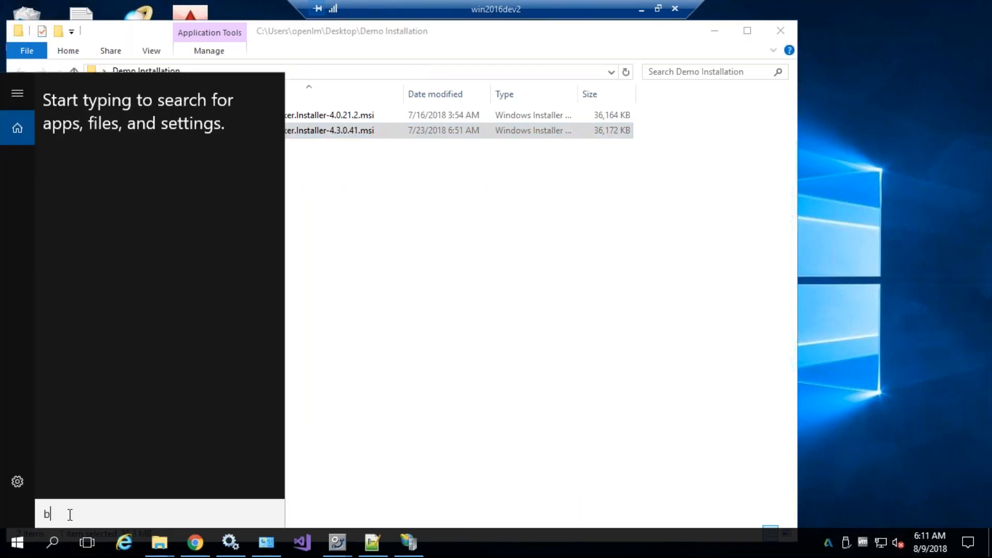
text(roker)
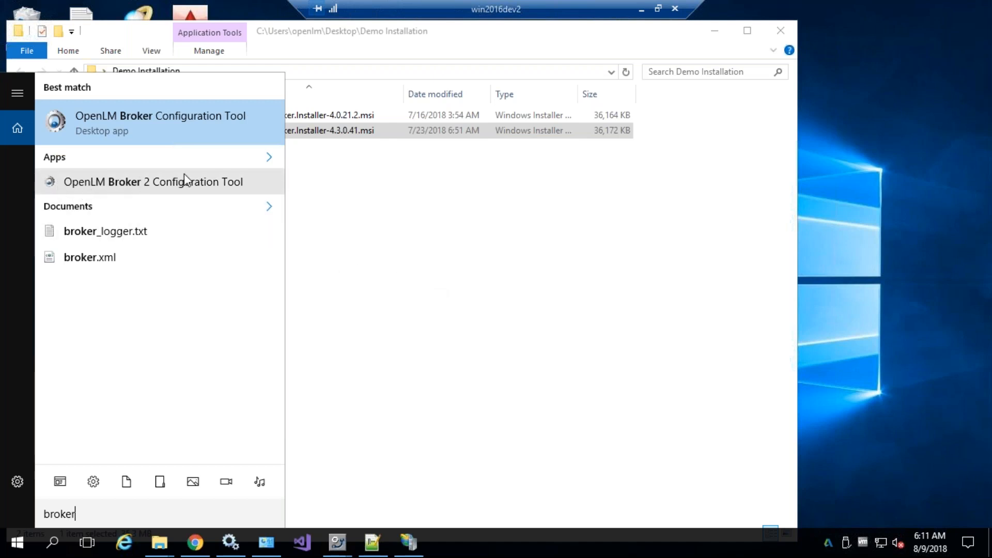
click(17, 542)
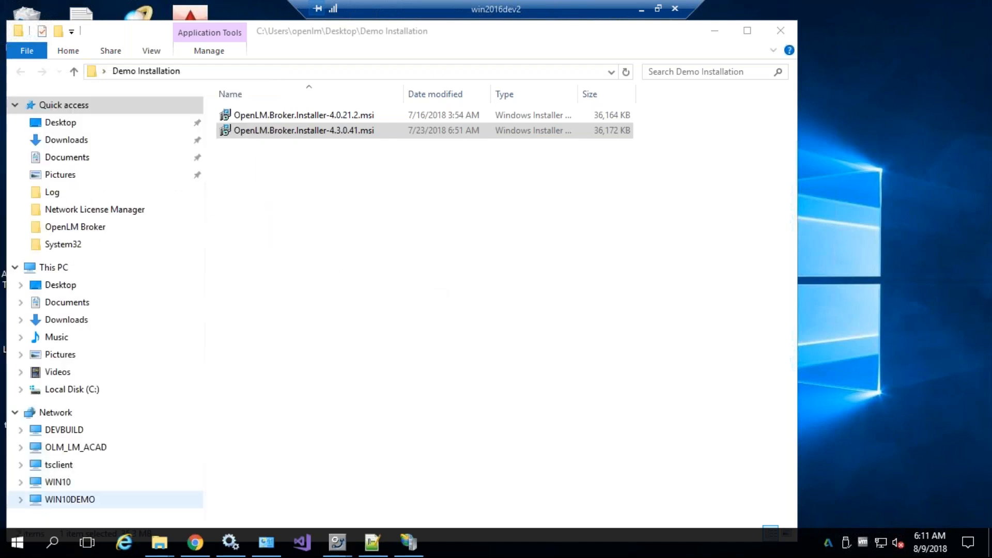
click(17, 542)
scroll(151, 359, down, 5)
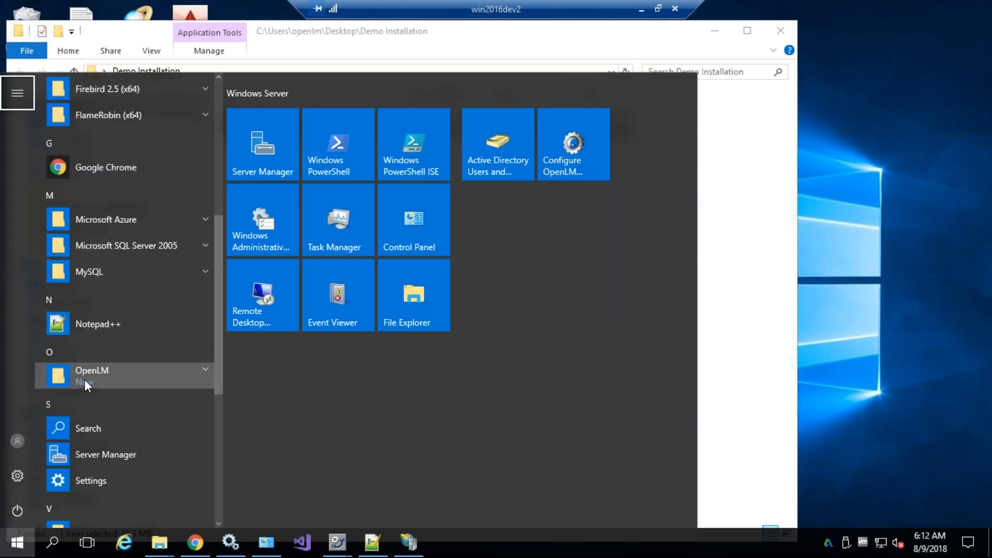
click(78, 379)
scroll(112, 380, down, 2)
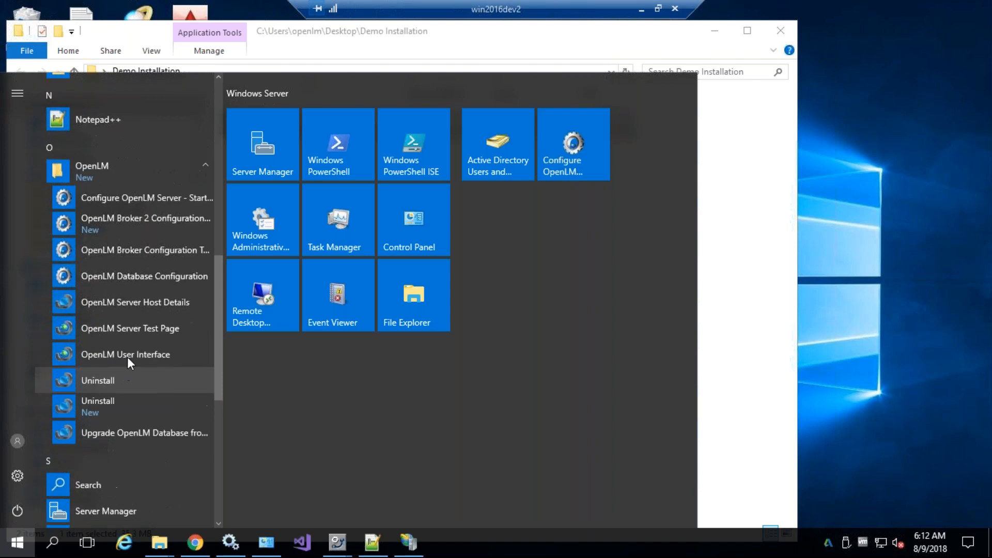
click(129, 223)
click(400, 372)
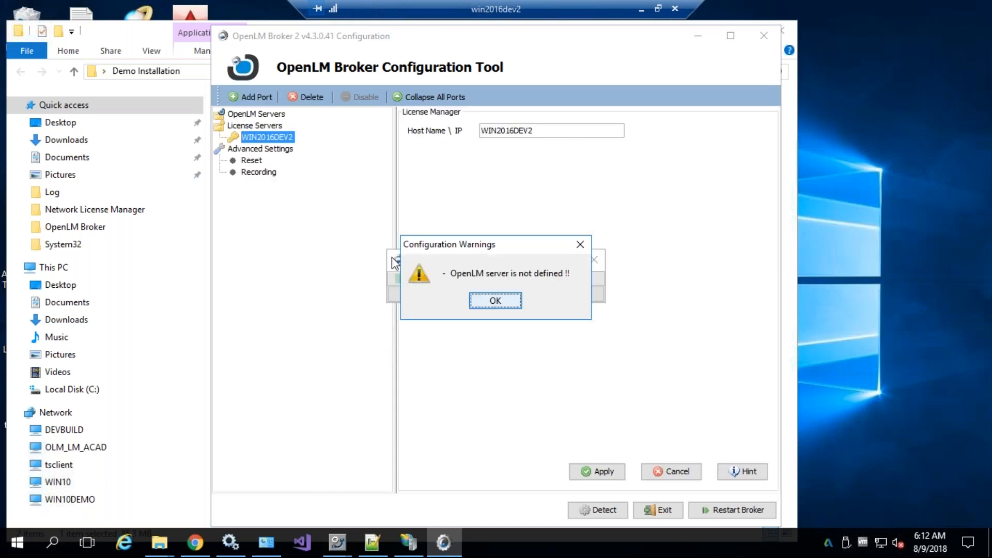
Dismiss the warnings, add an OpenLM server with host win10demo, and confirm connectivity
click(499, 303)
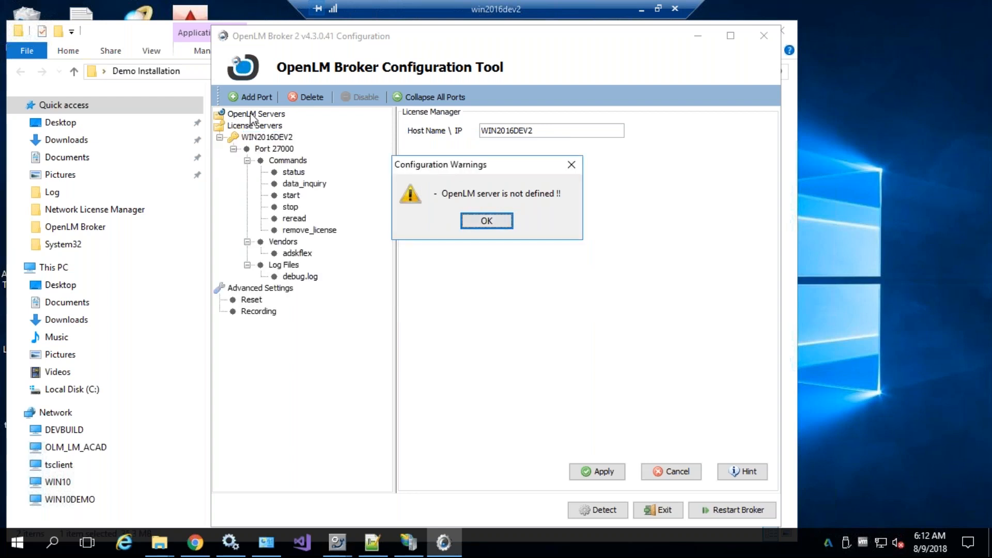
click(483, 221)
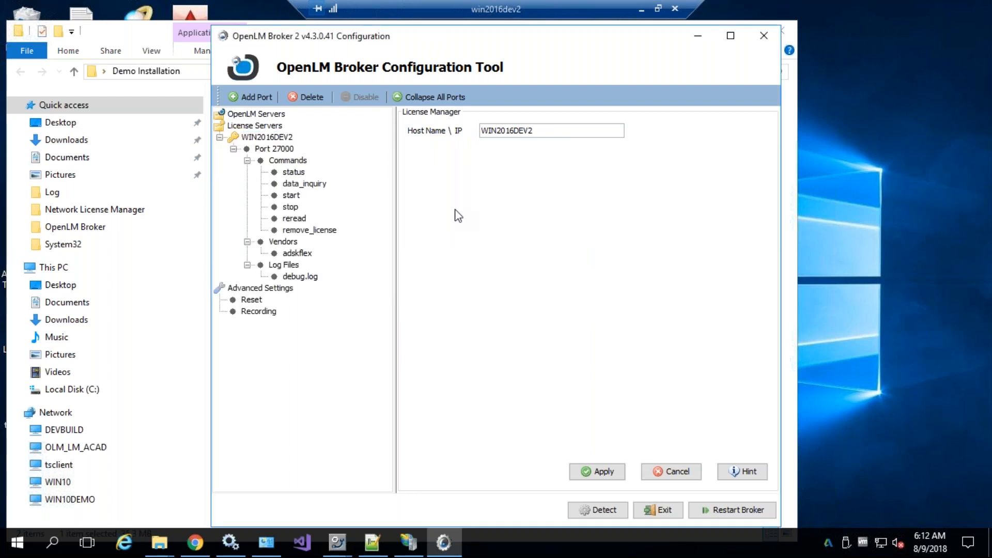
click(232, 114)
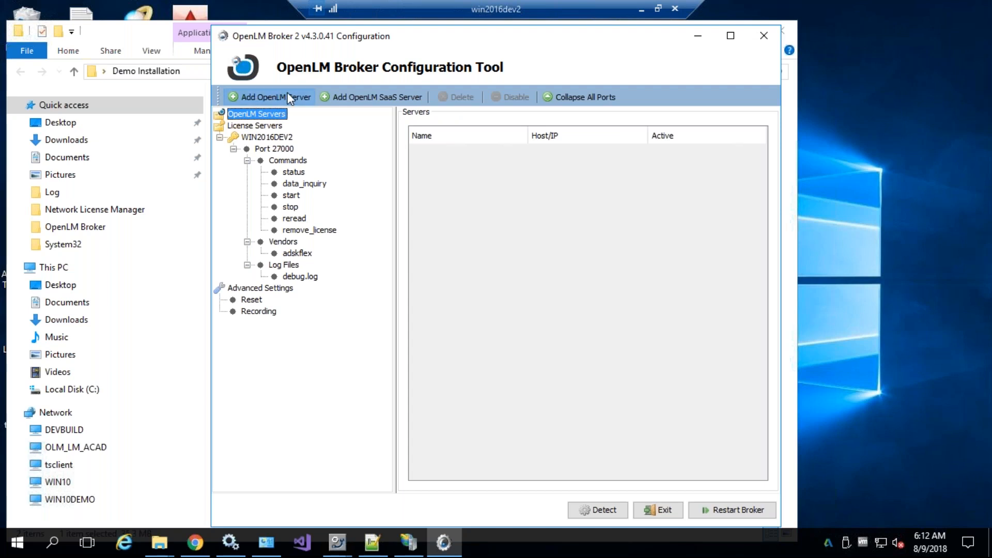
click(240, 97)
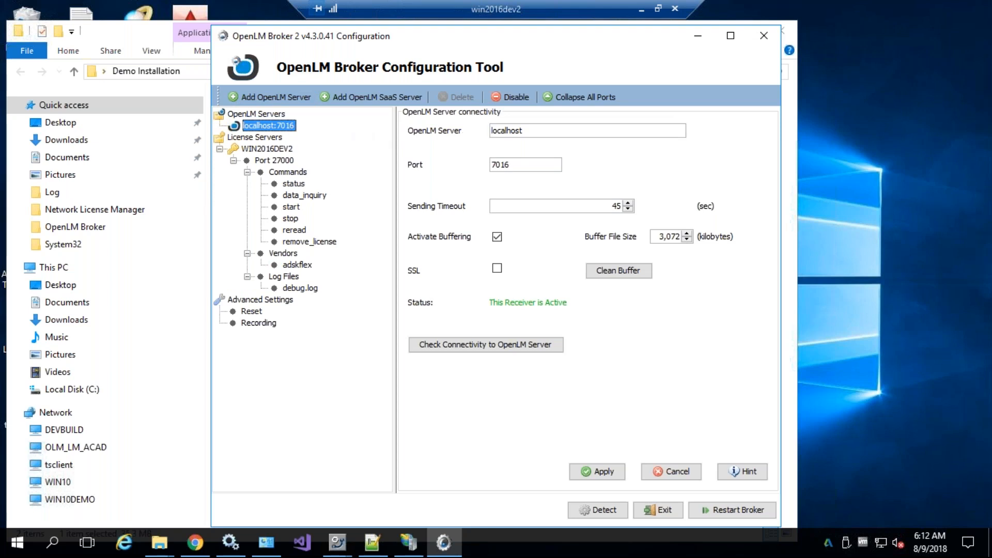
click(536, 131)
double_click(516, 131)
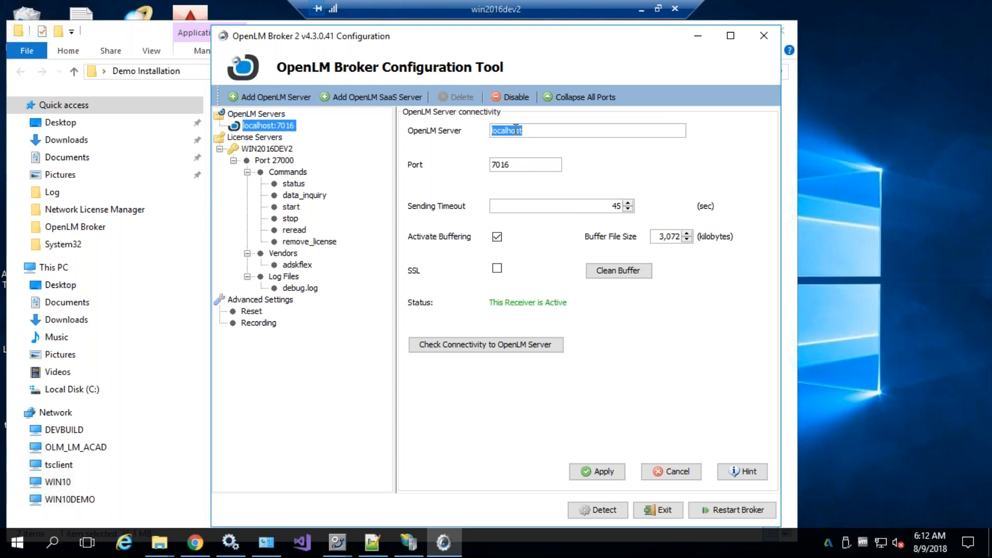
text(win10demo)
click(516, 345)
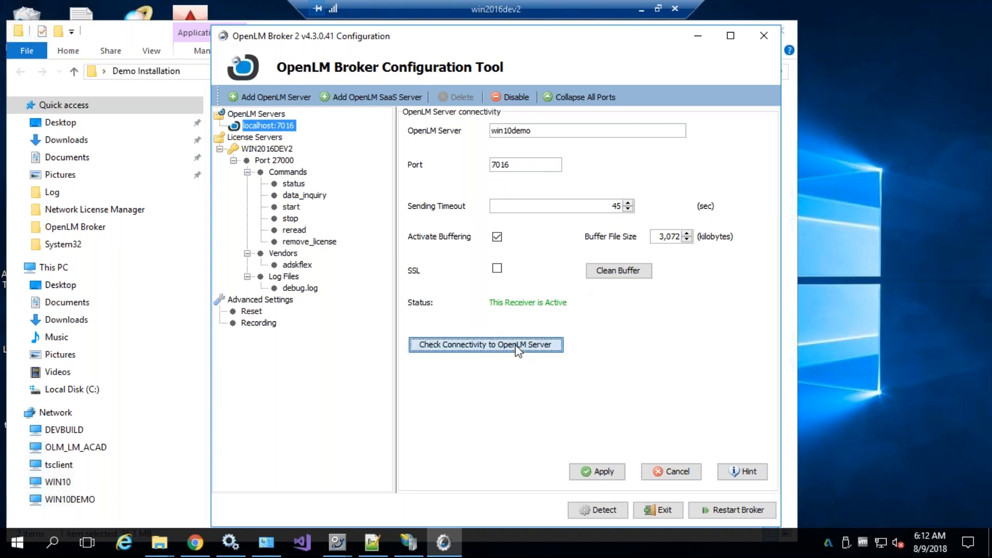
click(593, 310)
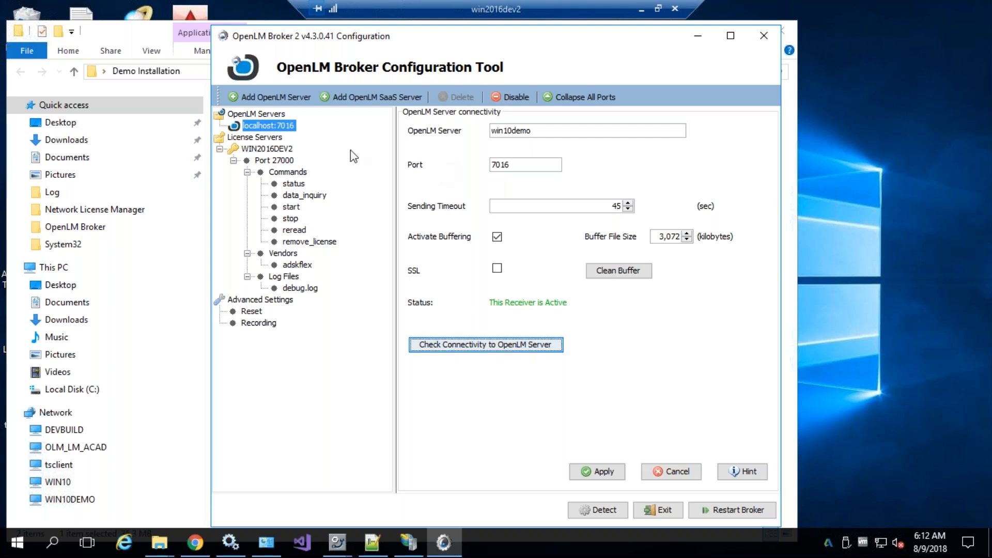
Reopen the win10demo:7016 entry, recheck connectivity, and review its port and sending timeout
drag(321, 37, 338, 36)
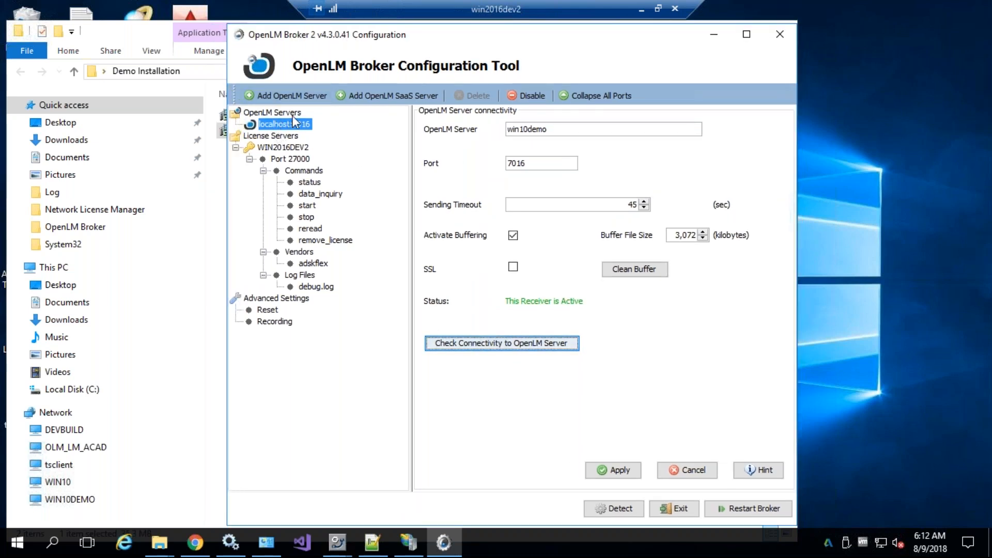
click(276, 115)
click(279, 124)
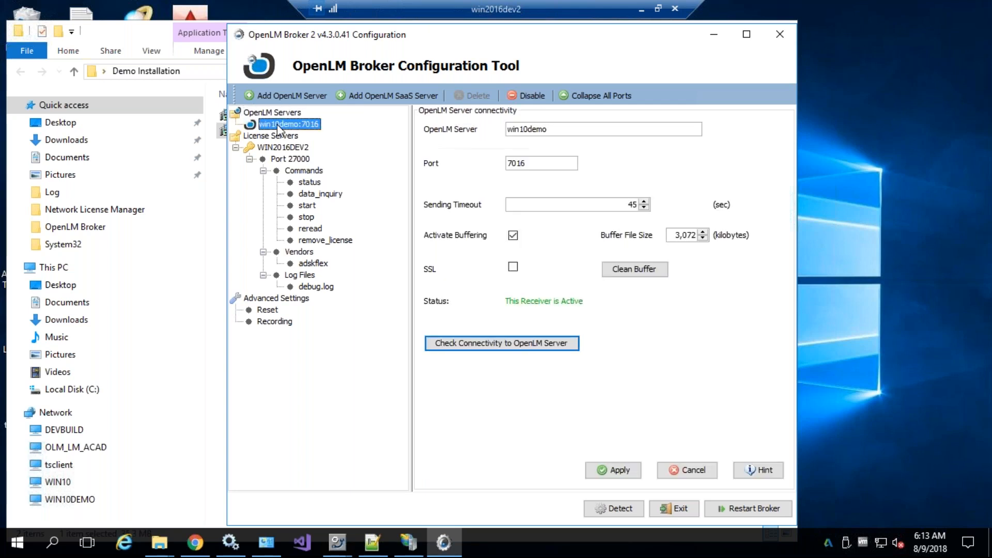
click(548, 344)
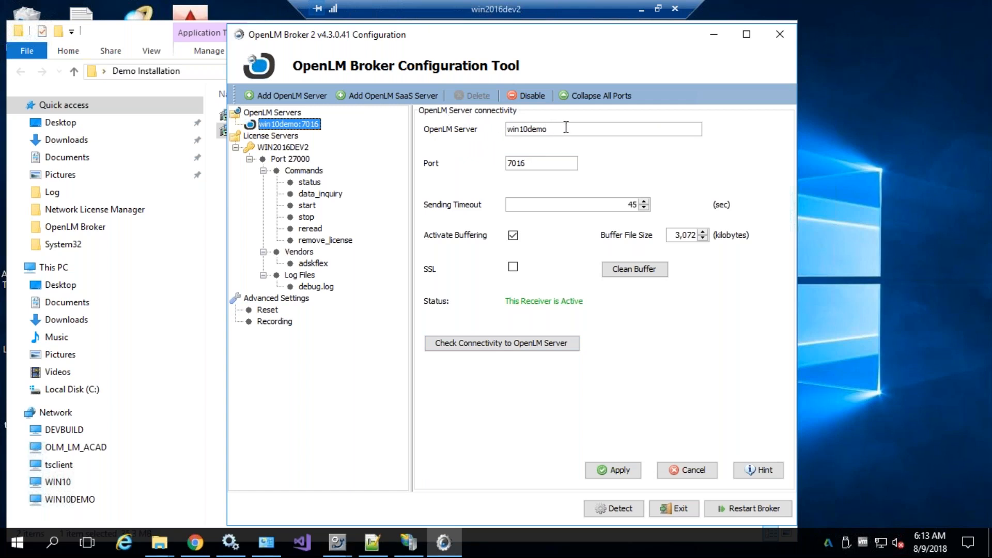
drag(550, 162, 510, 163)
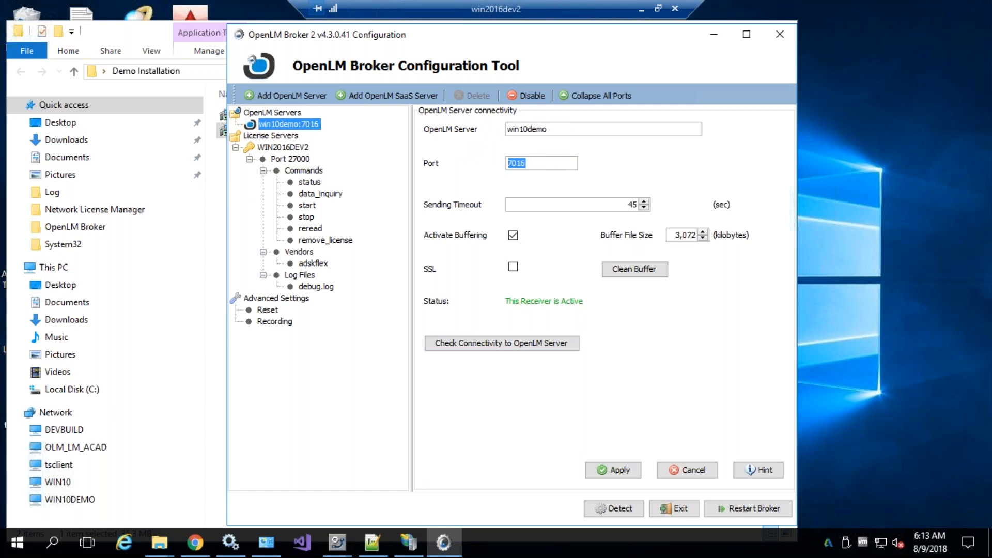
click(525, 204)
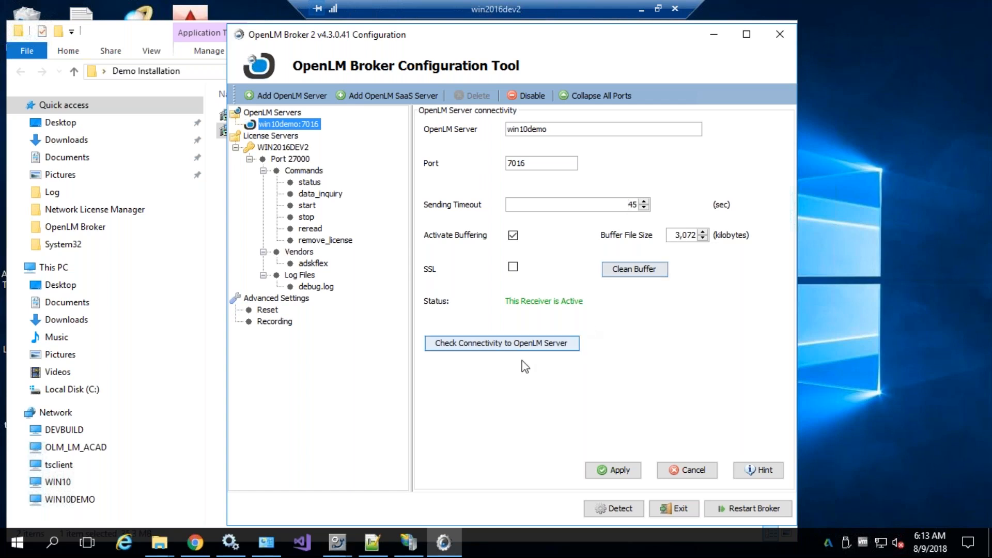
Save the server connection settings and confirm win10demo is listed as active under OpenLM Servers
click(615, 471)
click(615, 309)
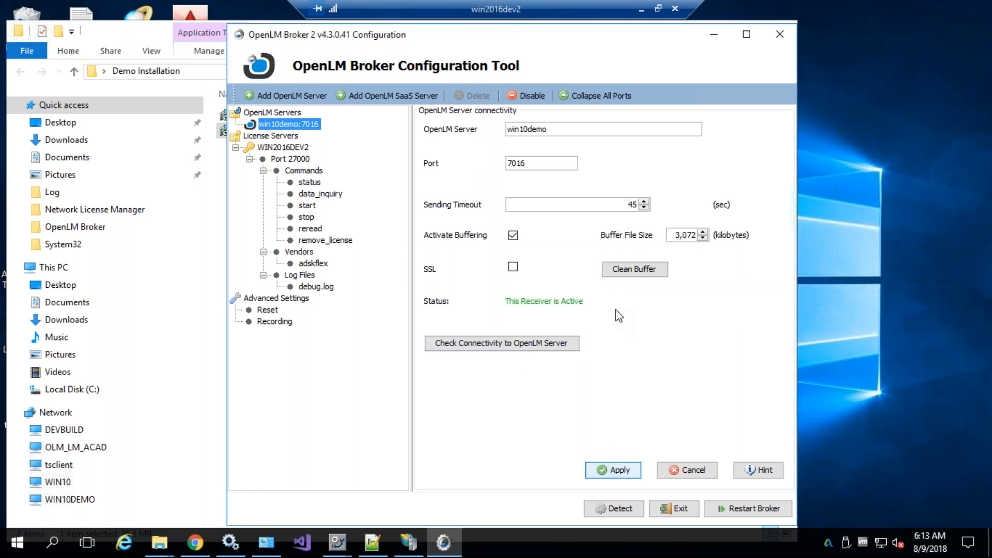
click(264, 138)
click(242, 113)
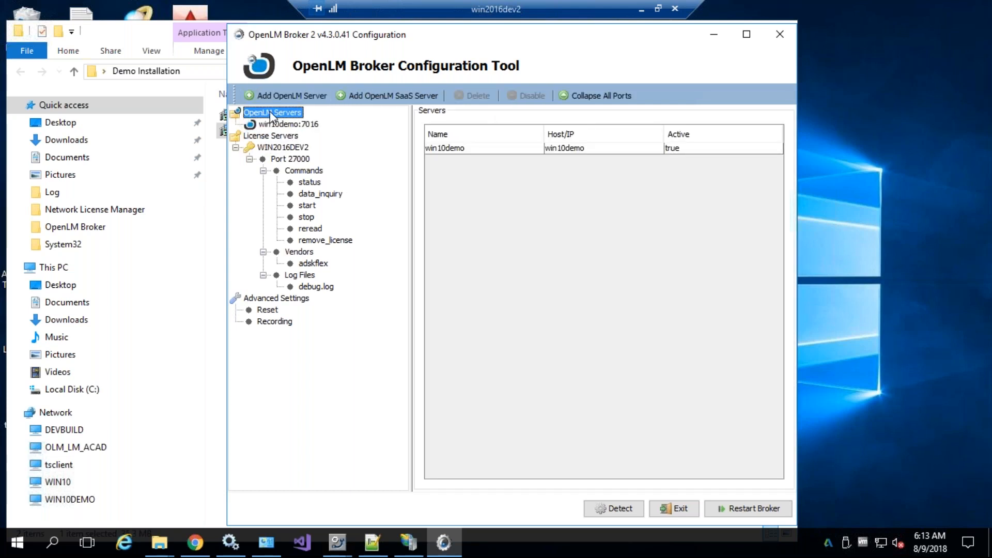
Inspect the WIN2016DEV2 license manager settings and its port 27000 node
click(239, 141)
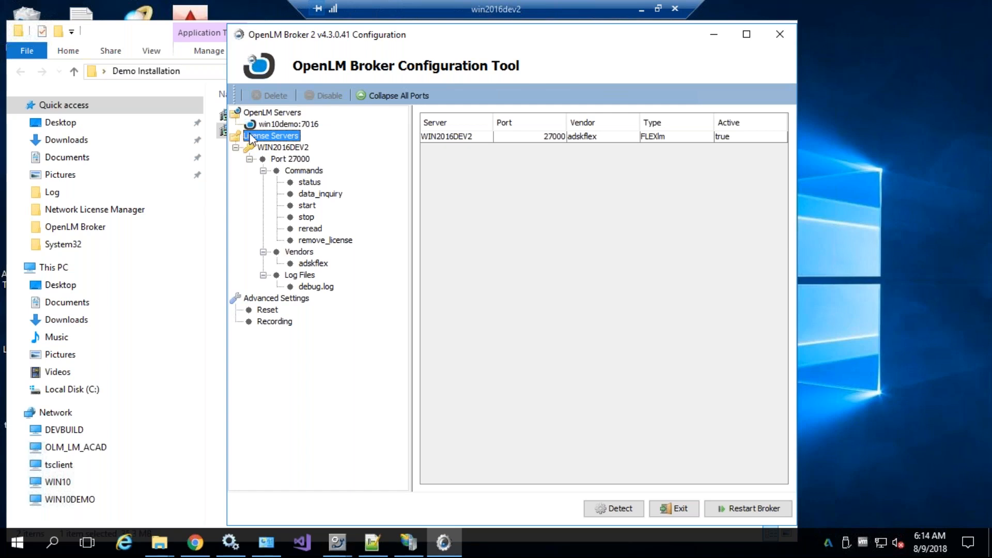
click(236, 147)
click(236, 147)
click(275, 150)
double_click(567, 125)
click(505, 127)
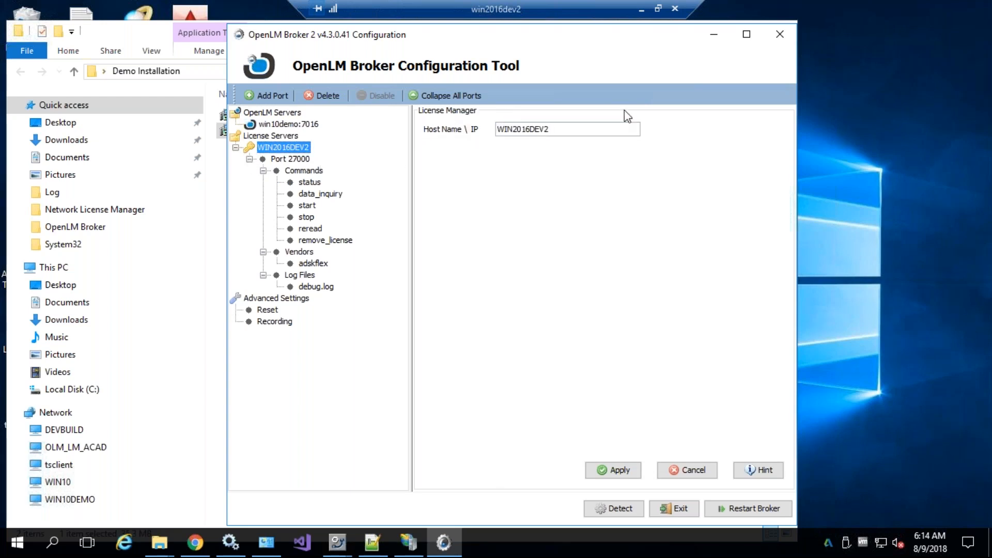
click(287, 161)
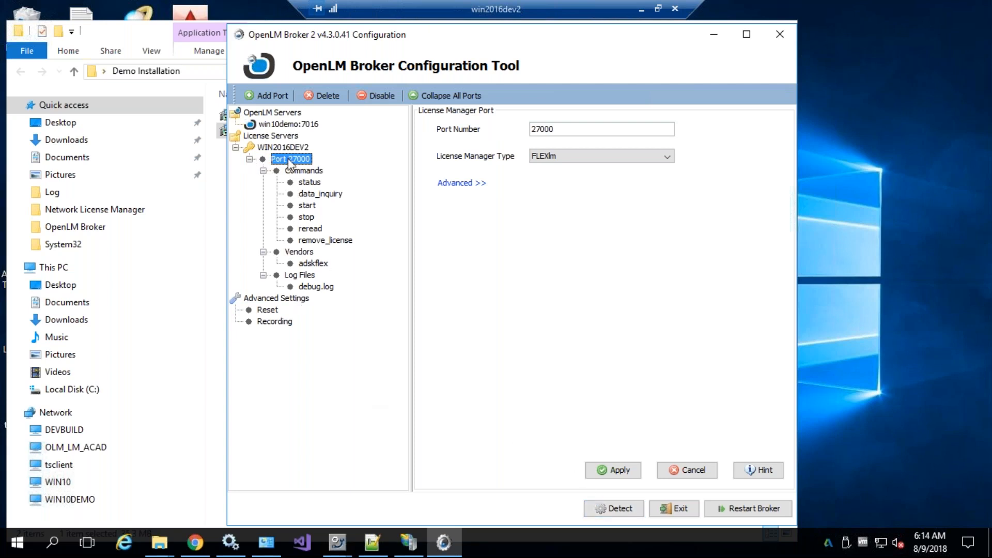
click(249, 159)
click(249, 159)
Delete port 27000, auto-detect it again, and show its advanced license information
click(324, 95)
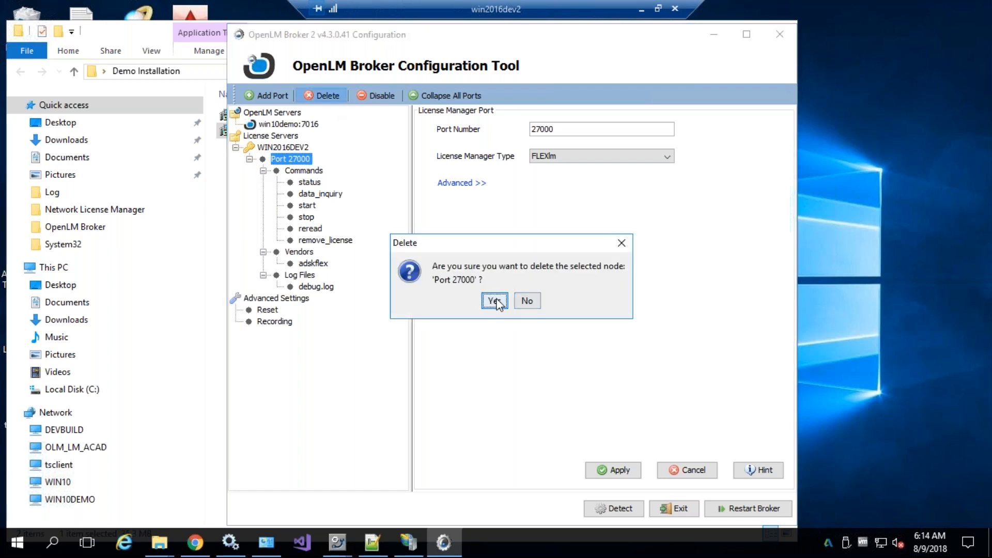
click(488, 303)
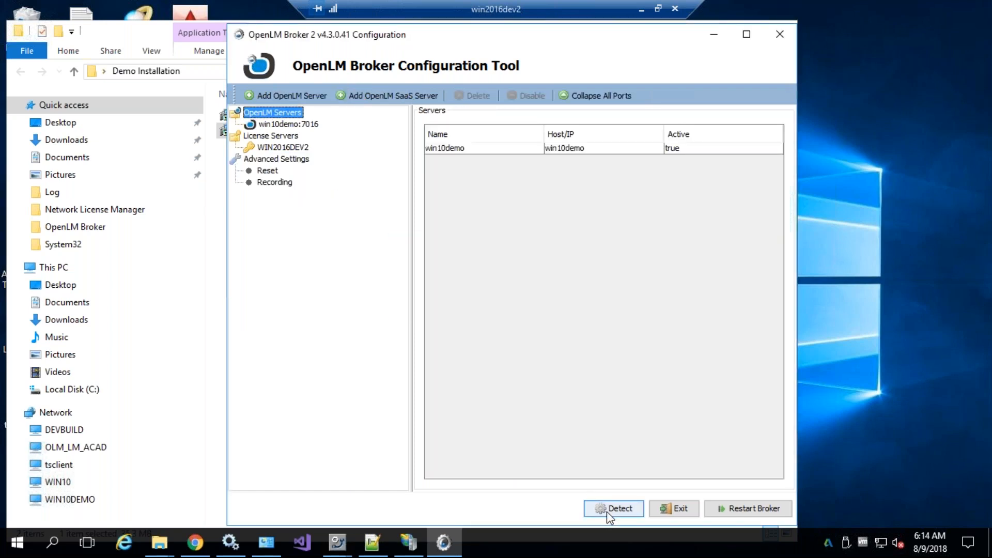
click(608, 511)
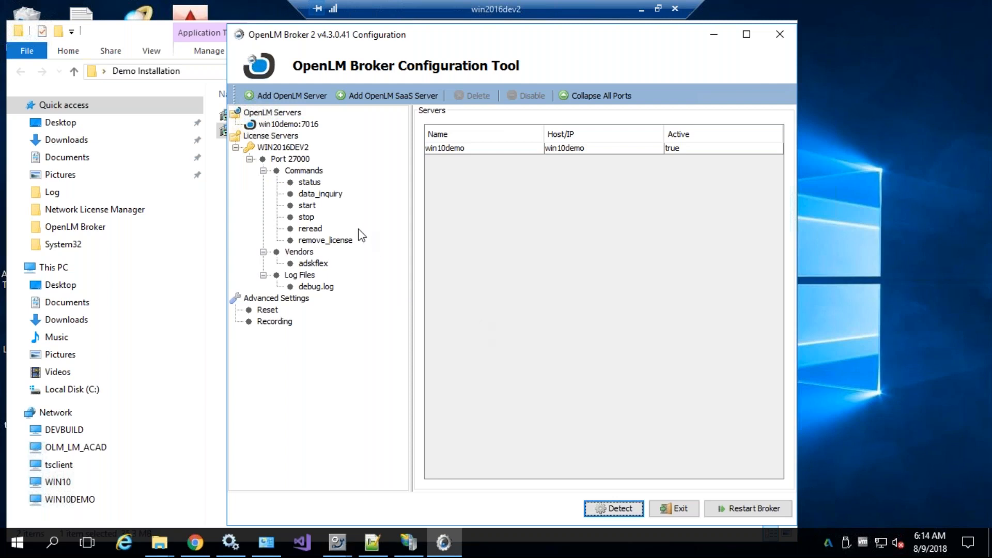
click(286, 159)
click(461, 184)
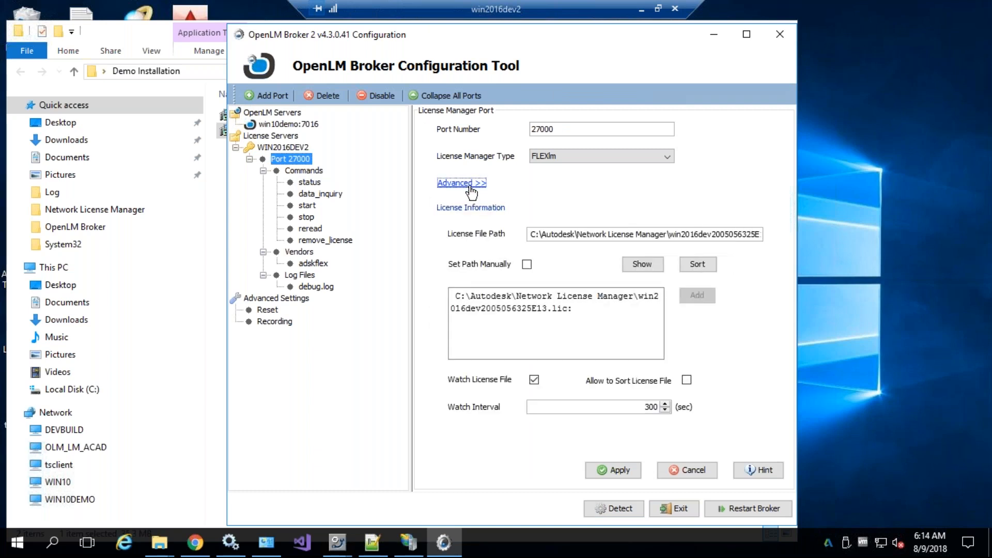
double_click(550, 129)
click(569, 130)
drag(583, 323, 450, 295)
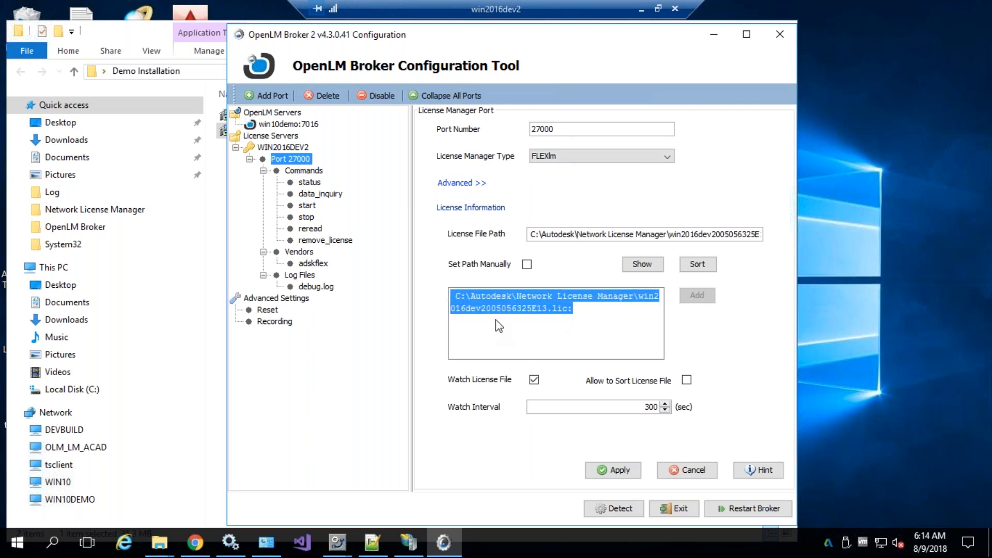
click(562, 307)
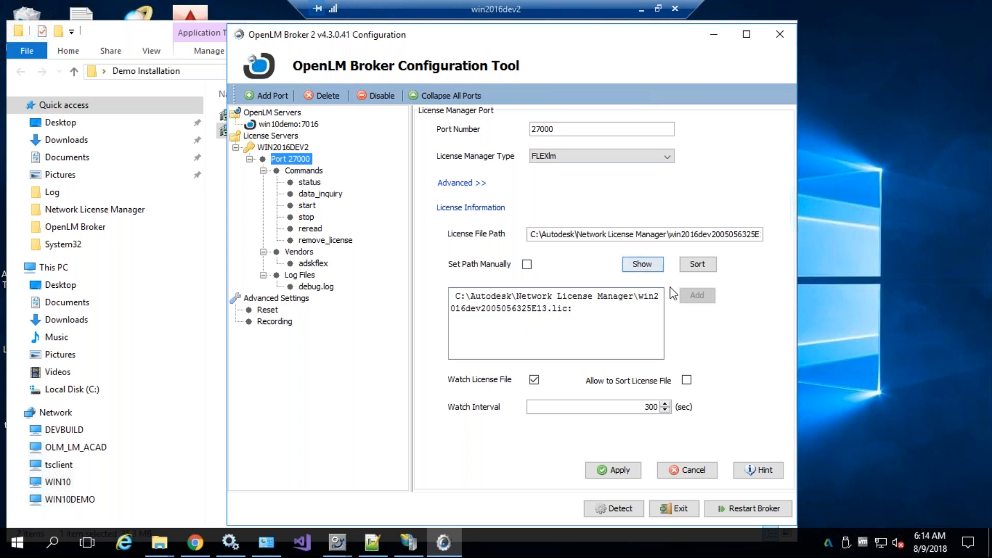
click(642, 263)
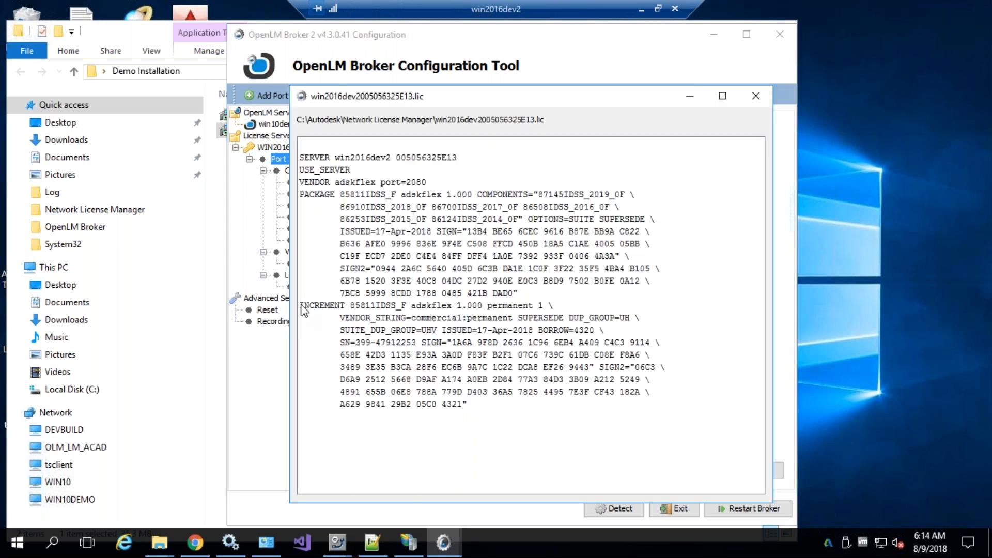
drag(300, 195, 444, 200)
drag(304, 307, 518, 317)
click(501, 313)
drag(455, 305, 538, 311)
click(533, 350)
double_click(500, 309)
click(500, 308)
double_click(500, 309)
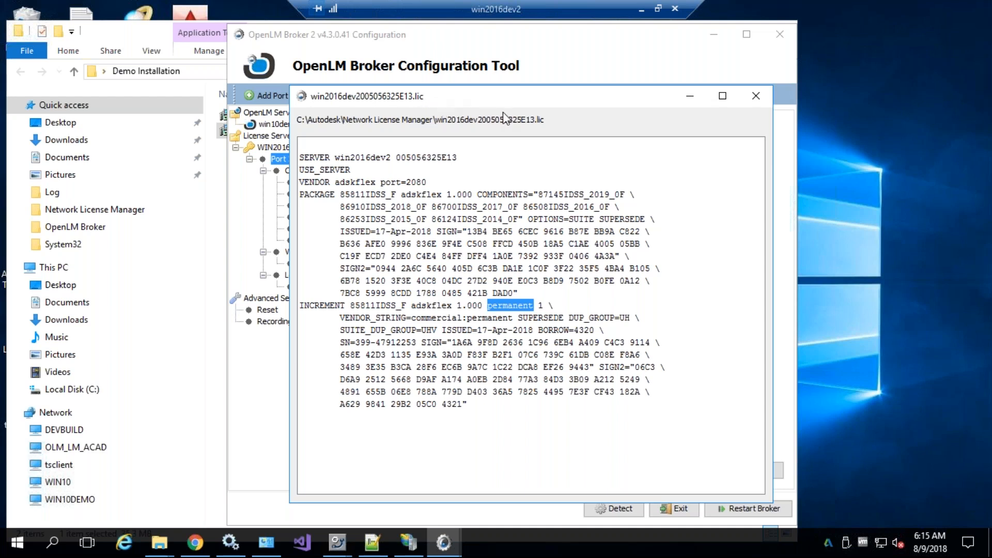
click(755, 101)
drag(655, 306, 443, 293)
click(518, 316)
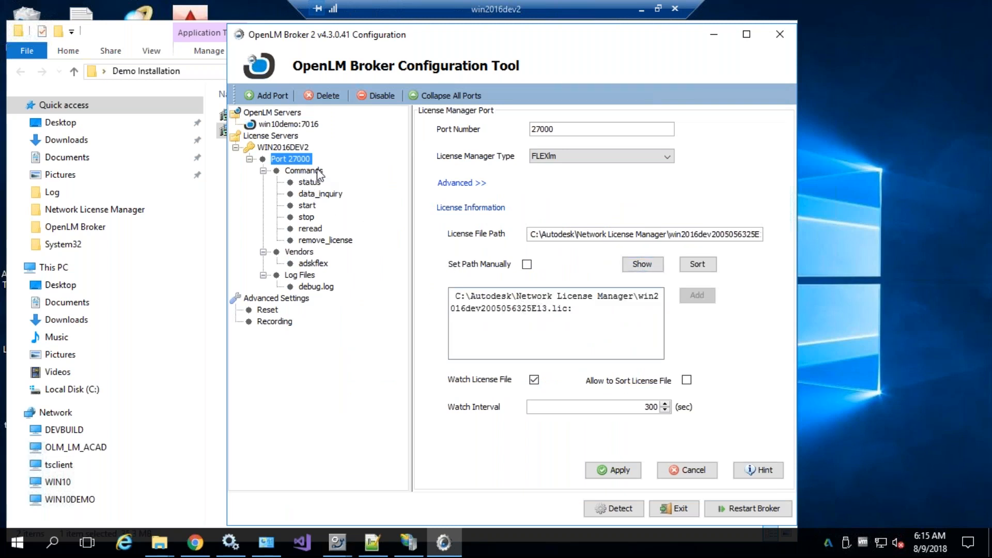
Leave manual license path off and keep license file watching on with a 300-second interval
click(527, 264)
click(705, 297)
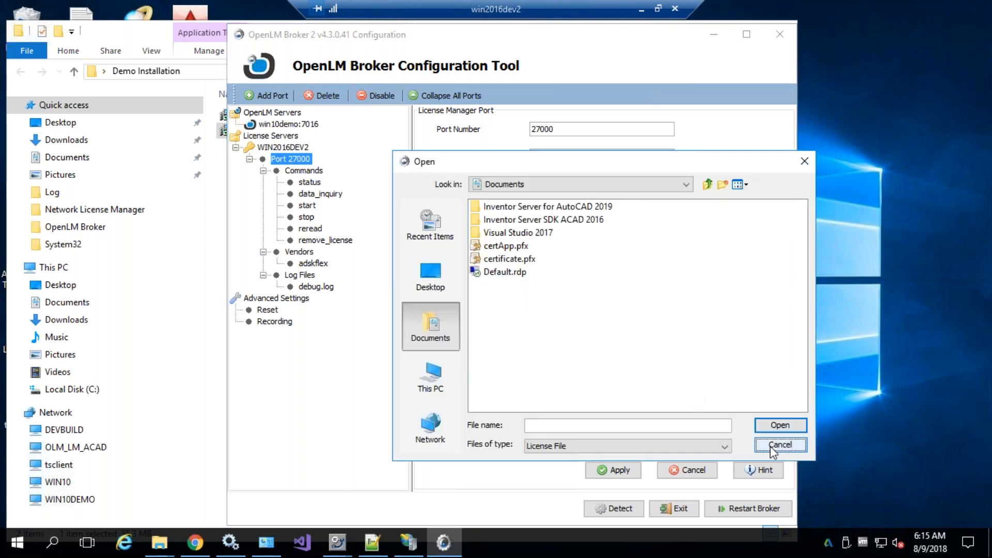
click(780, 445)
click(527, 265)
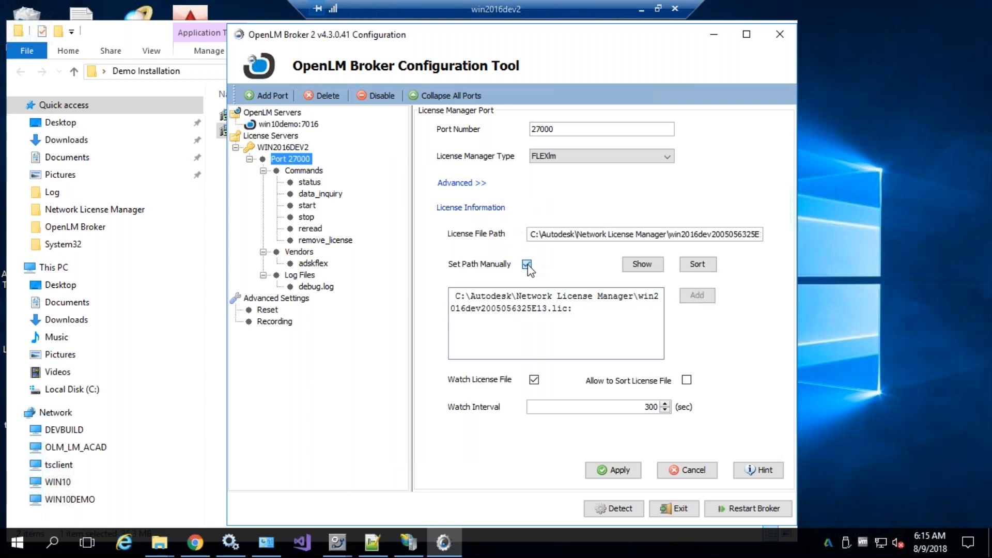
click(534, 380)
double_click(651, 407)
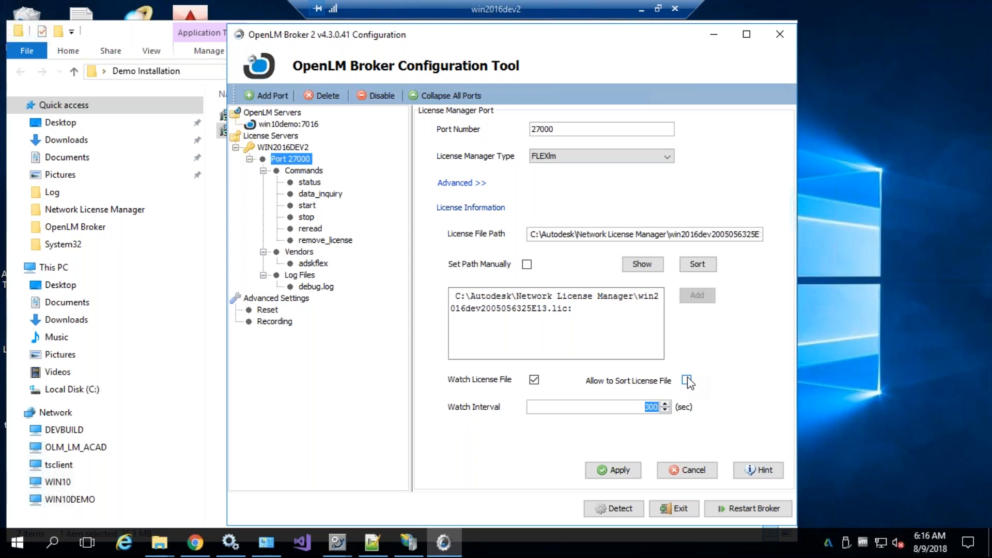
click(655, 265)
drag(299, 194, 387, 194)
drag(321, 306, 395, 310)
click(395, 310)
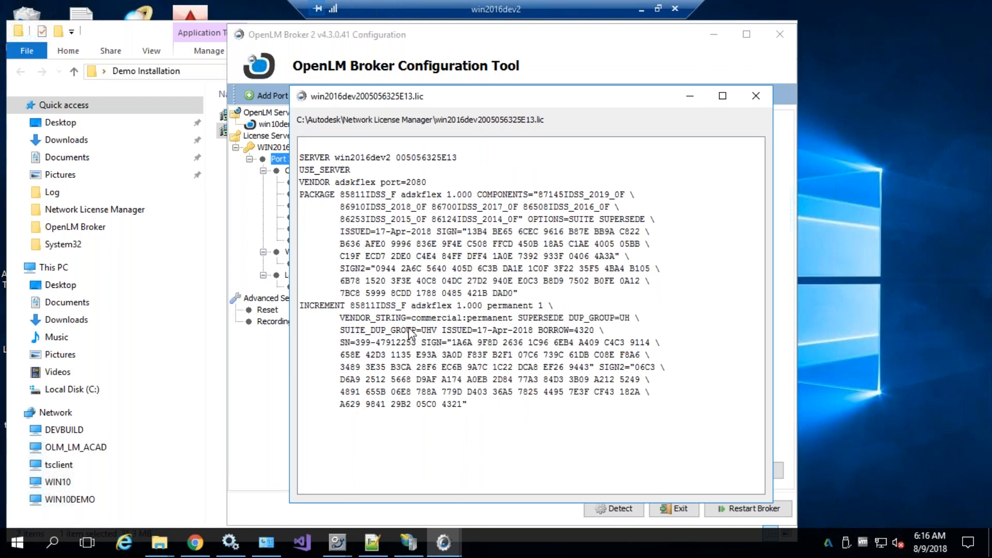
Close the license file viewer and save the port 27000 license settings
double_click(318, 196)
double_click(321, 306)
click(382, 419)
click(758, 96)
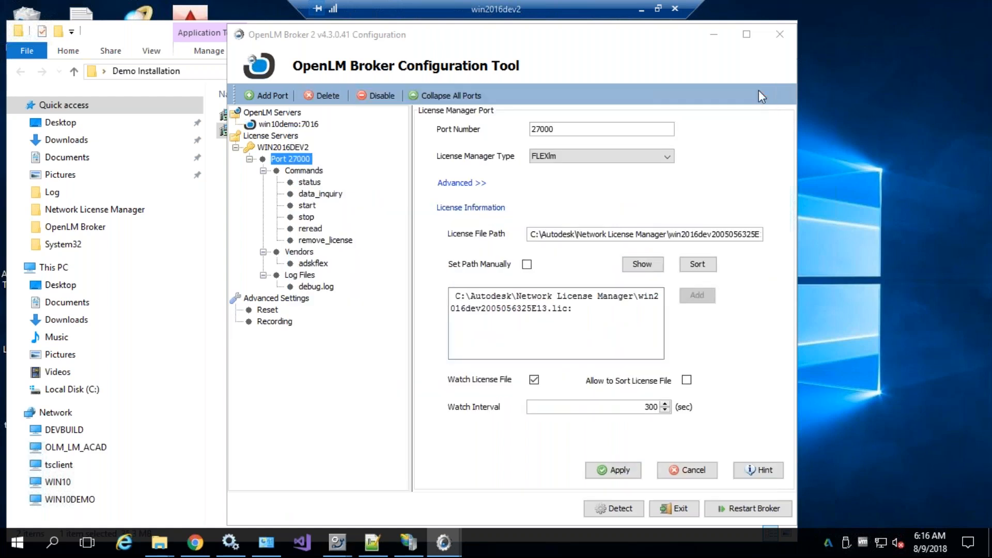
click(618, 470)
click(594, 310)
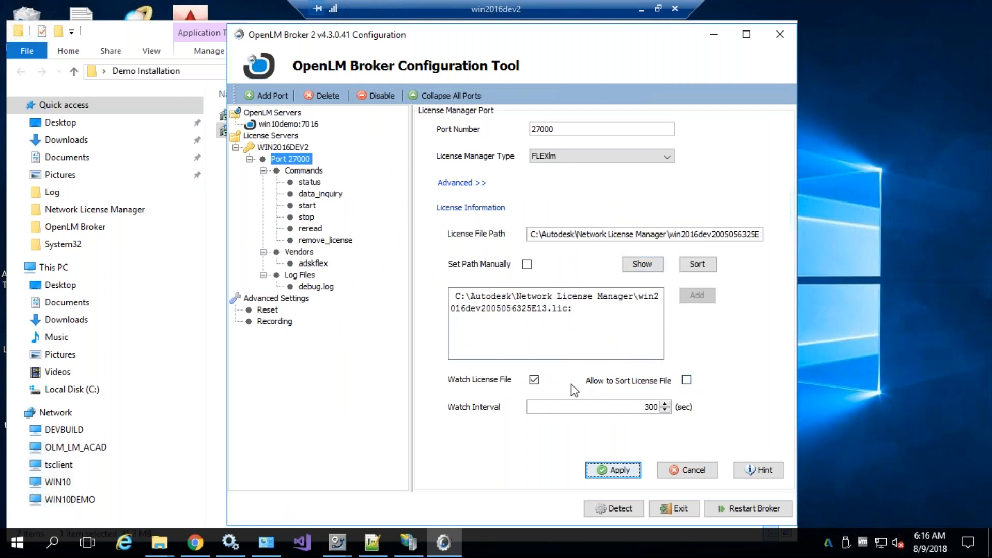
Check the Commands path C:\Autodesk\Network License Manager\ for port 27000
click(300, 172)
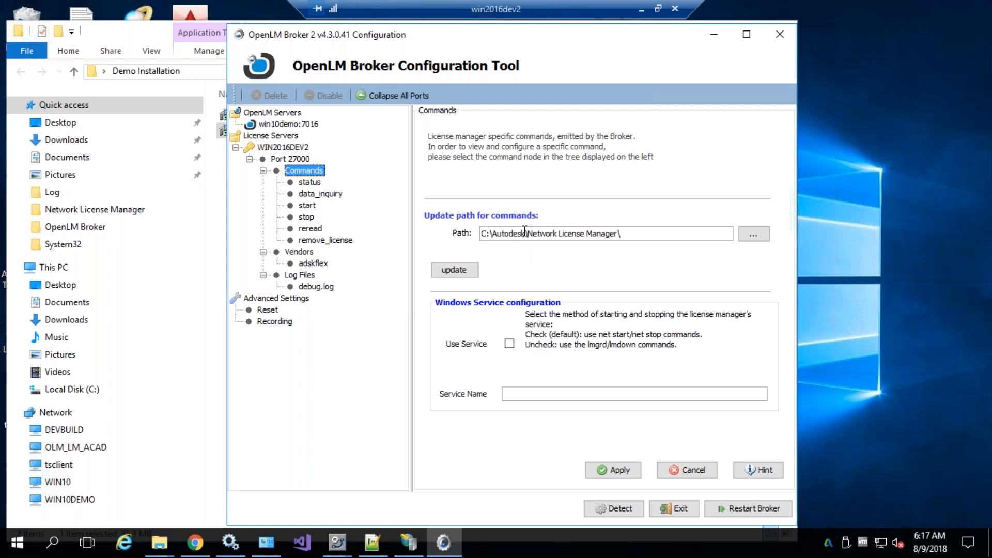
click(657, 233)
drag(592, 233, 481, 233)
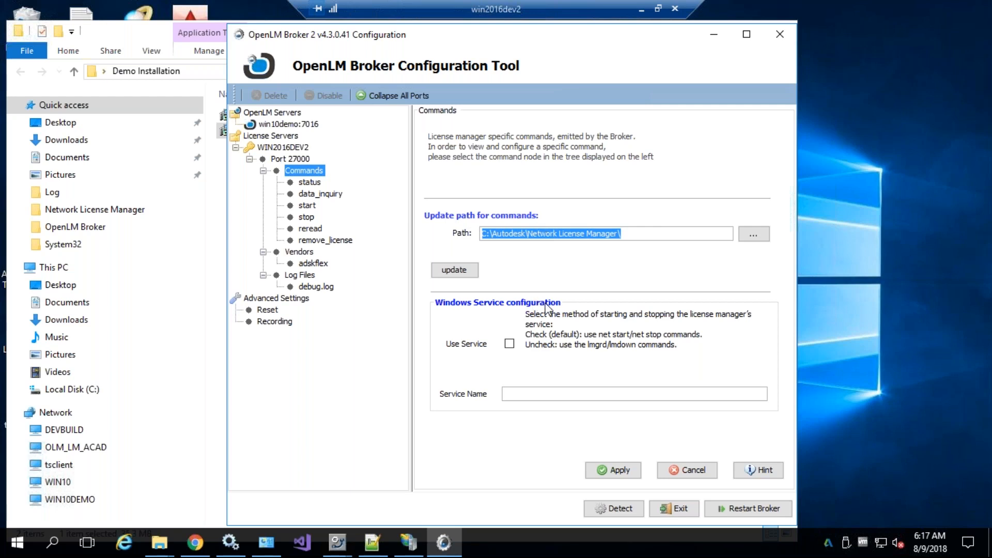
Move the configuration window down and launch the LMTOOLS utility
drag(640, 37, 674, 240)
click(714, 35)
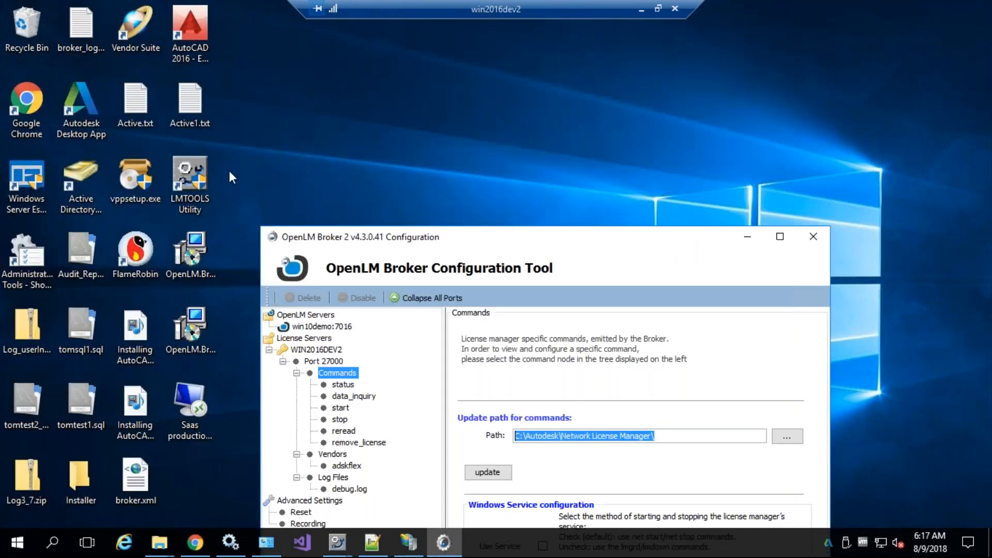
double_click(194, 171)
Run LMTOOLS as administrator and perform a Server Status enquiry reporting 27000@win2016dev2
click(419, 374)
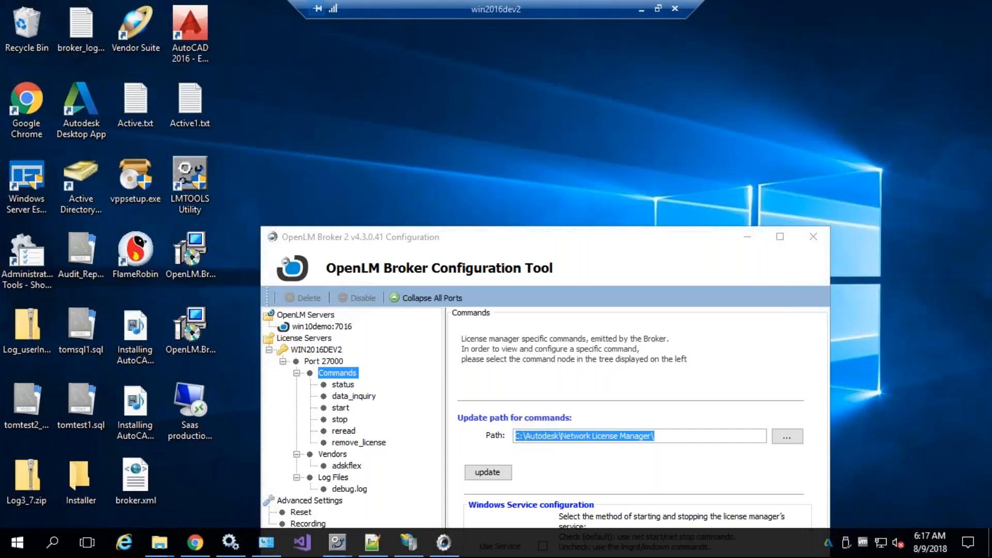
drag(447, 126, 535, 13)
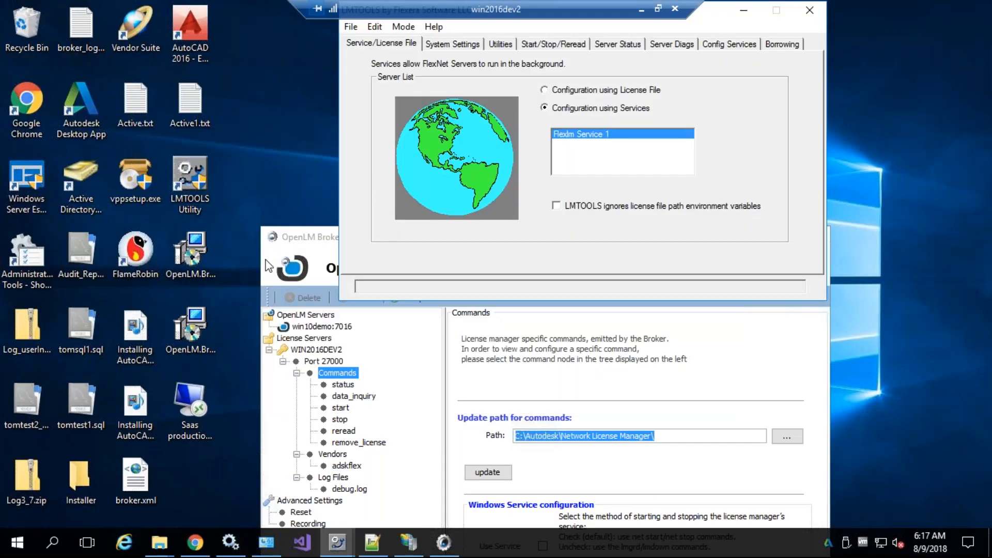
drag(710, 10, 706, 67)
drag(290, 239, 339, 171)
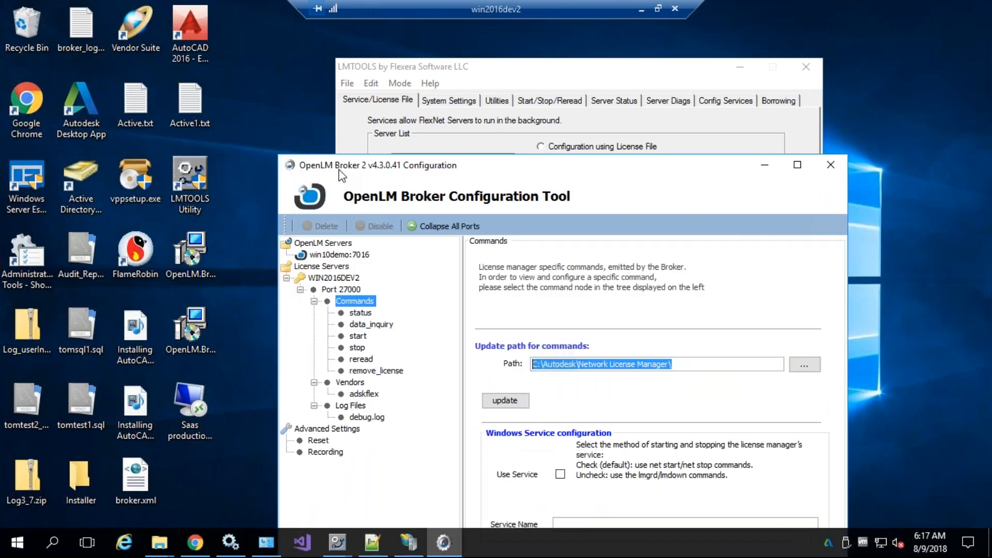
click(611, 101)
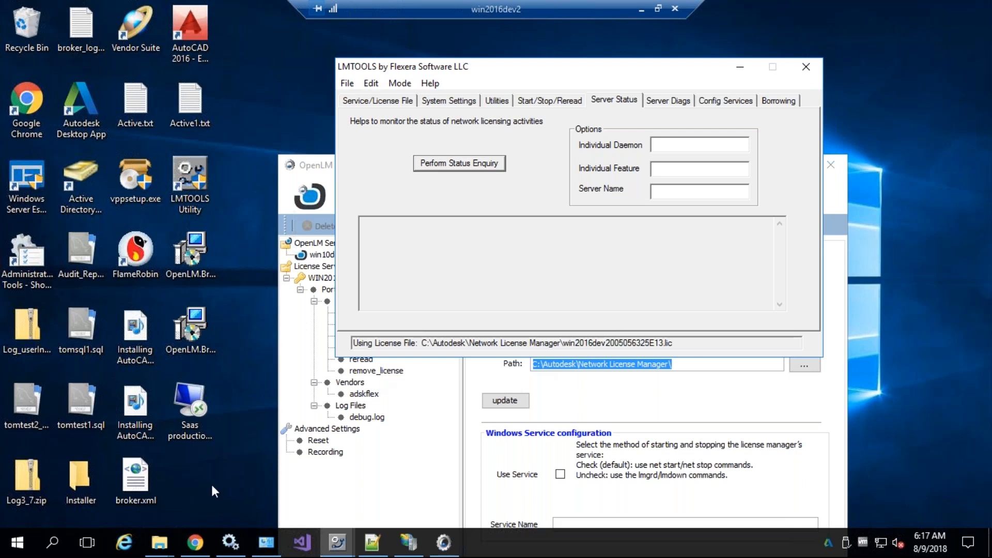
click(159, 542)
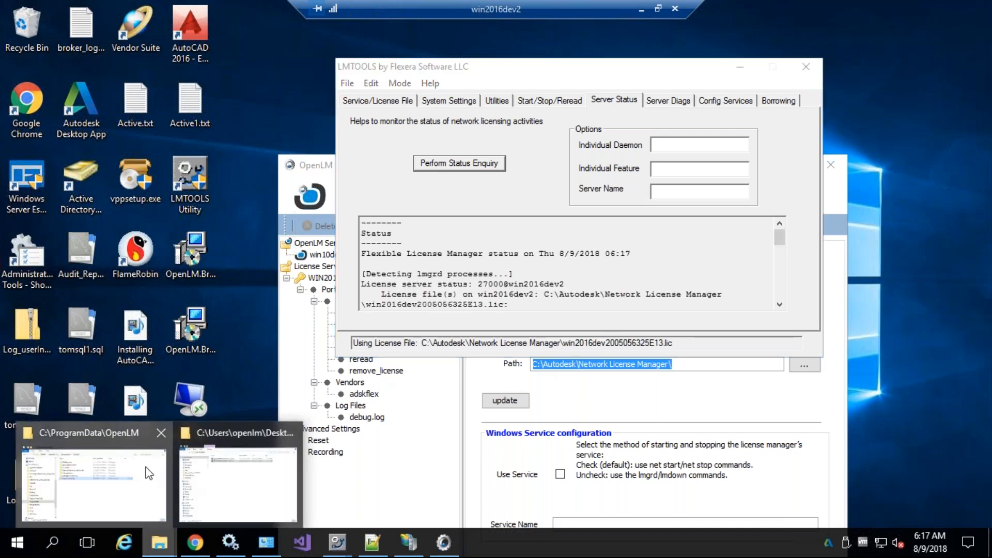
click(194, 470)
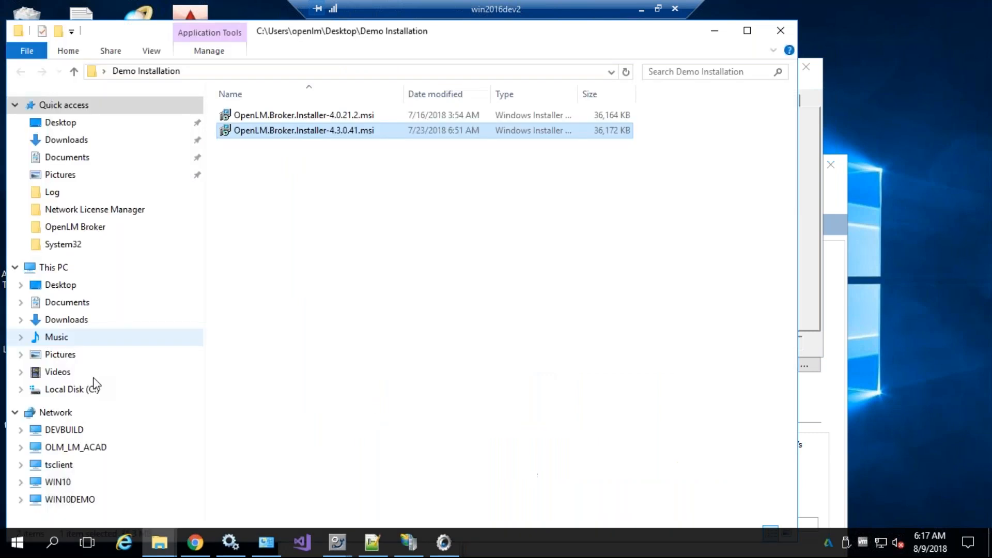
Navigate to C:\Autodesk\Network License Manager and select lmutil.exe
click(91, 388)
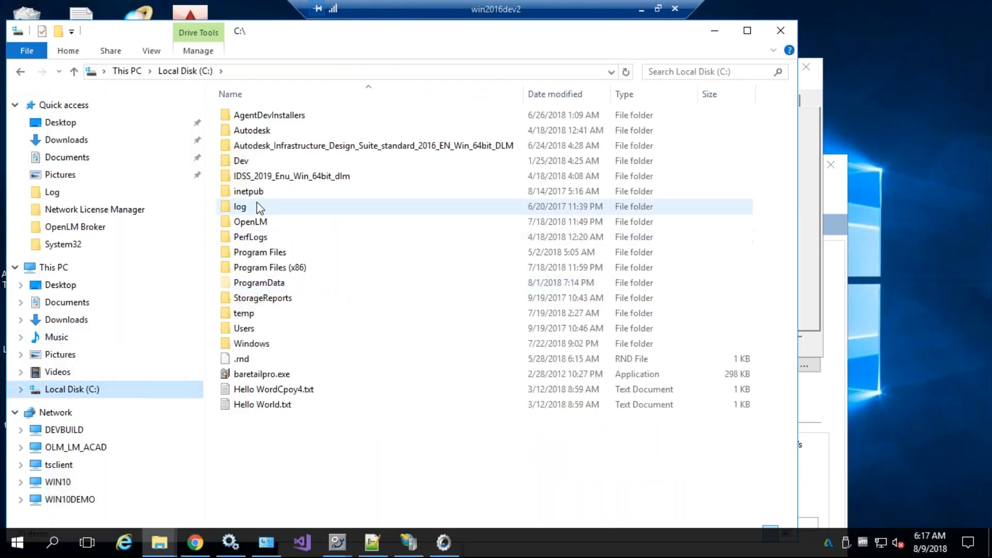
click(264, 134)
double_click(263, 134)
double_click(280, 118)
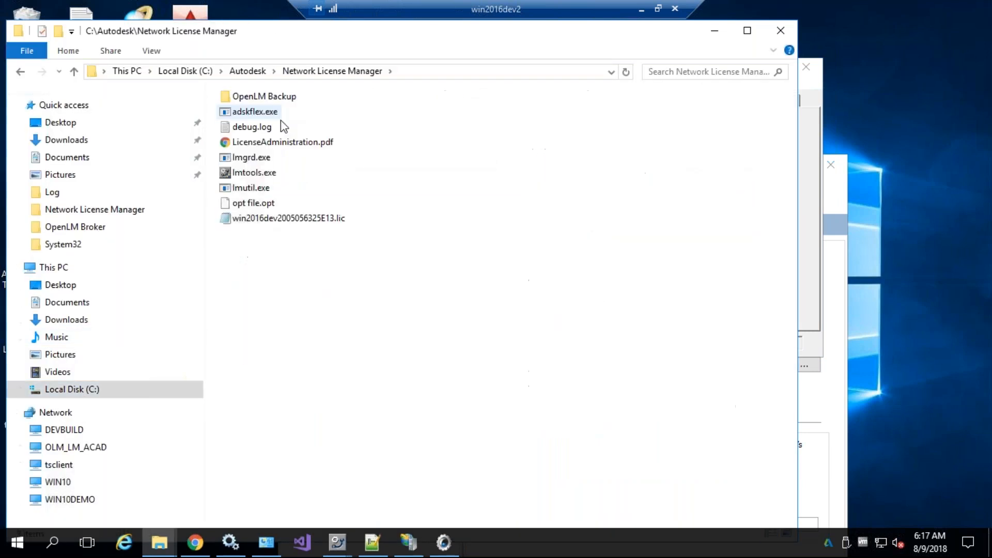
click(250, 158)
click(249, 189)
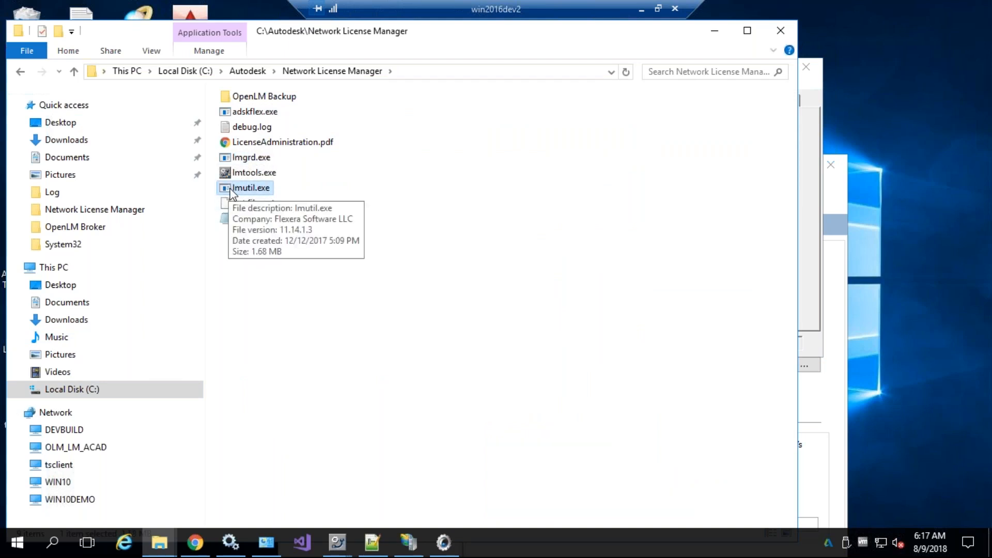
Reposition LMTOOLS and select the Network License Manager folder path in the address bar
click(810, 228)
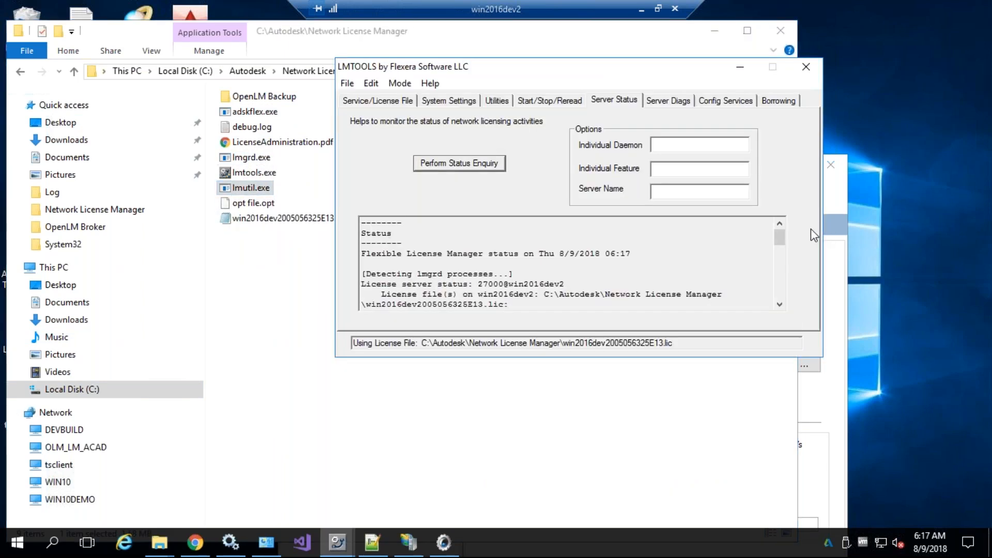
scroll(495, 268, down, 10)
scroll(510, 270, up, 10)
mouse_move(530, 69)
mouse_down()
mouse_move(434, 68)
mouse_move(524, 67)
mouse_up()
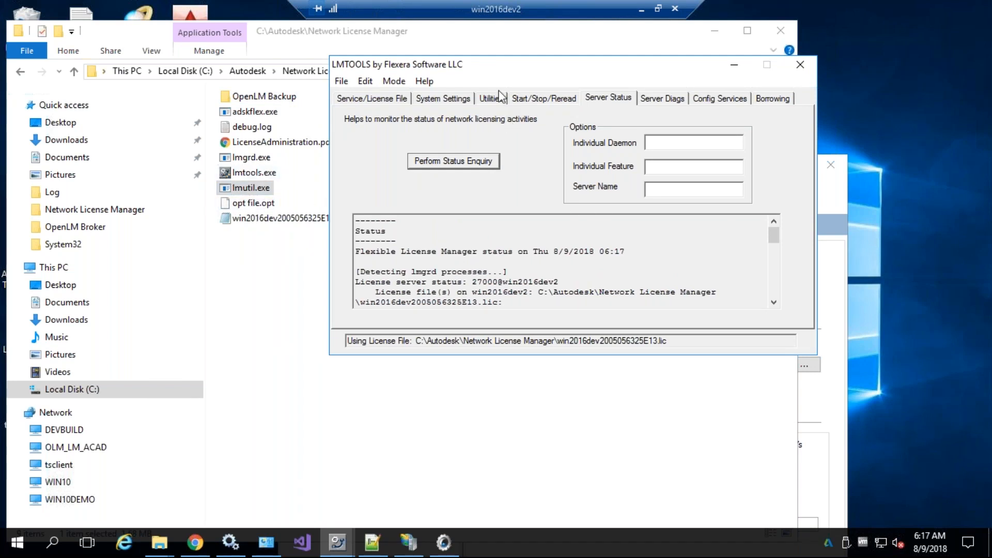
drag(492, 63, 493, 43)
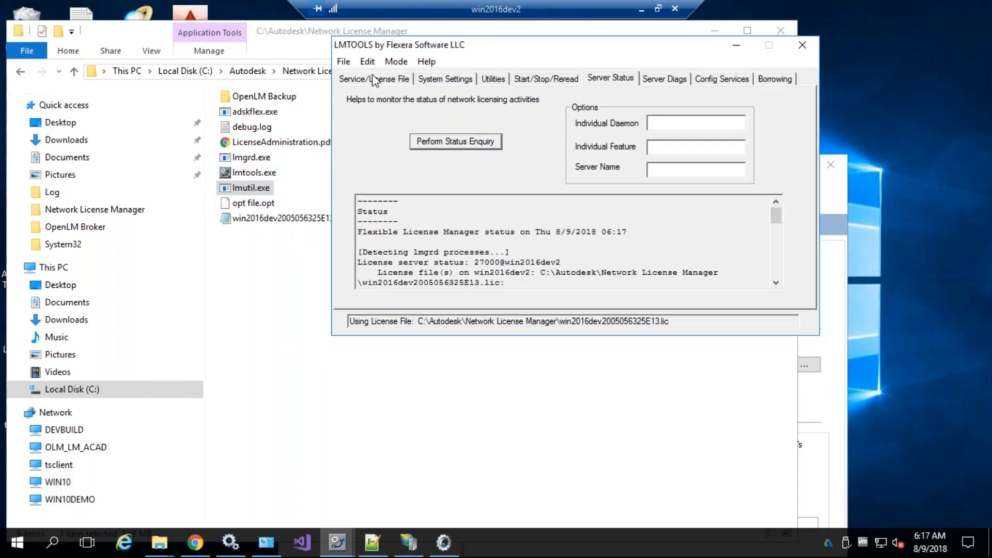
click(238, 191)
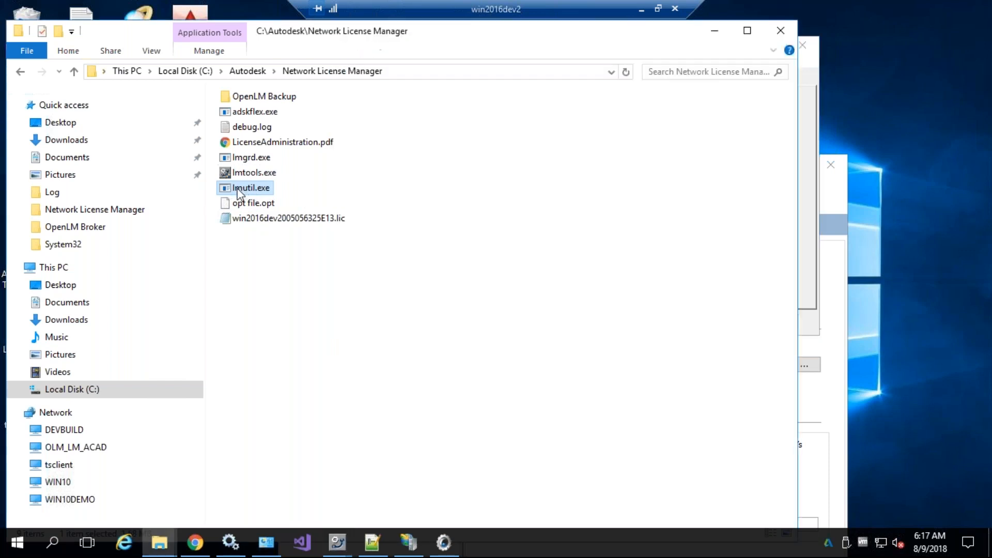
click(256, 293)
click(413, 72)
click(262, 72)
drag(262, 72, 327, 88)
click(301, 202)
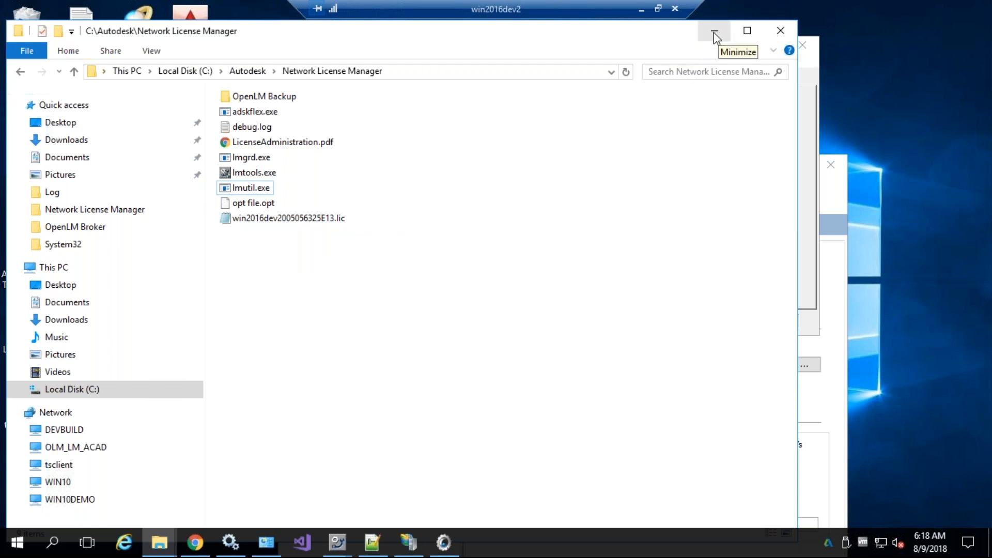
Bring LMTOOLS forward and highlight the port number in its status output
click(808, 180)
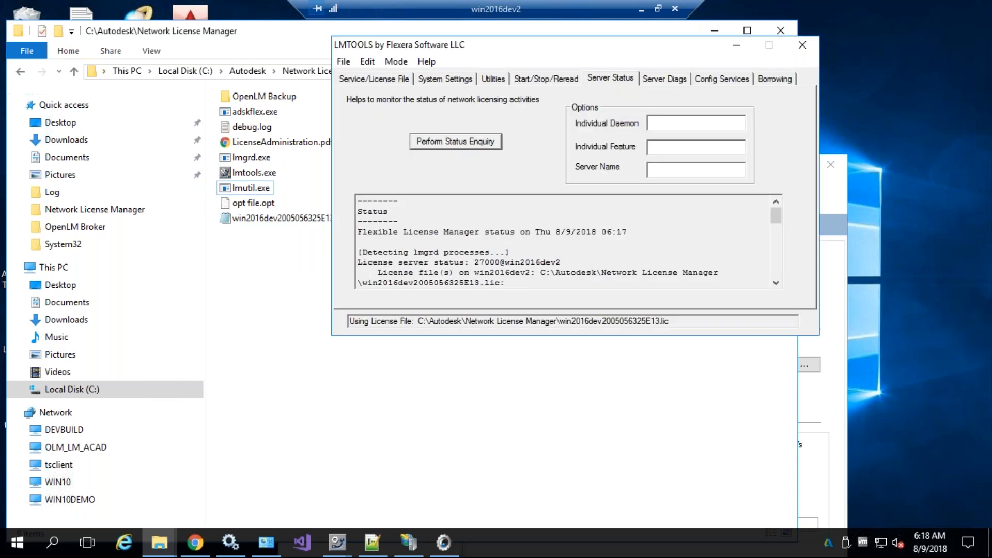
scroll(498, 245, down, 6)
scroll(497, 231, up, 6)
drag(465, 46, 420, 74)
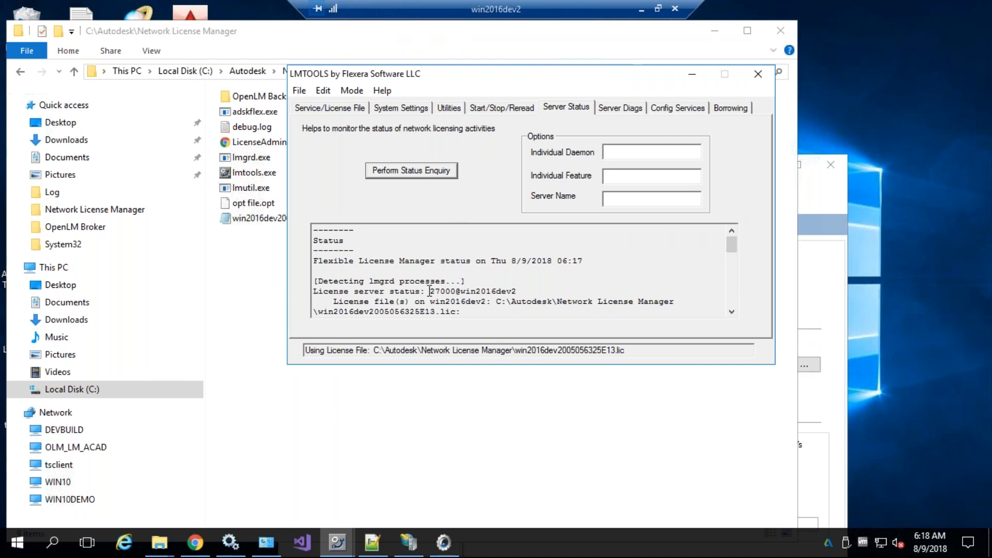
drag(431, 288, 458, 292)
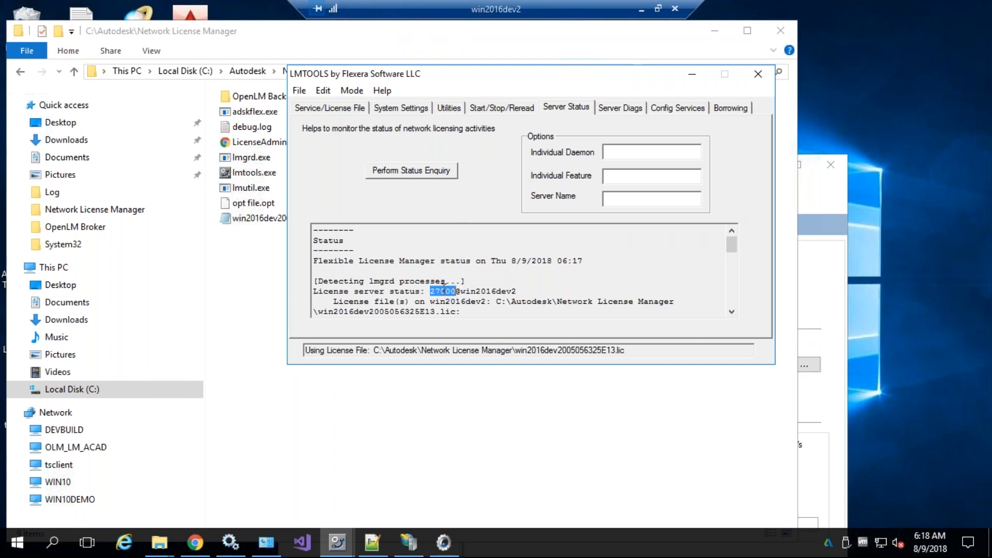
Rerun the status enquiry, confirm port 27000 on win2016dev2, and close LMTOOLS
click(411, 170)
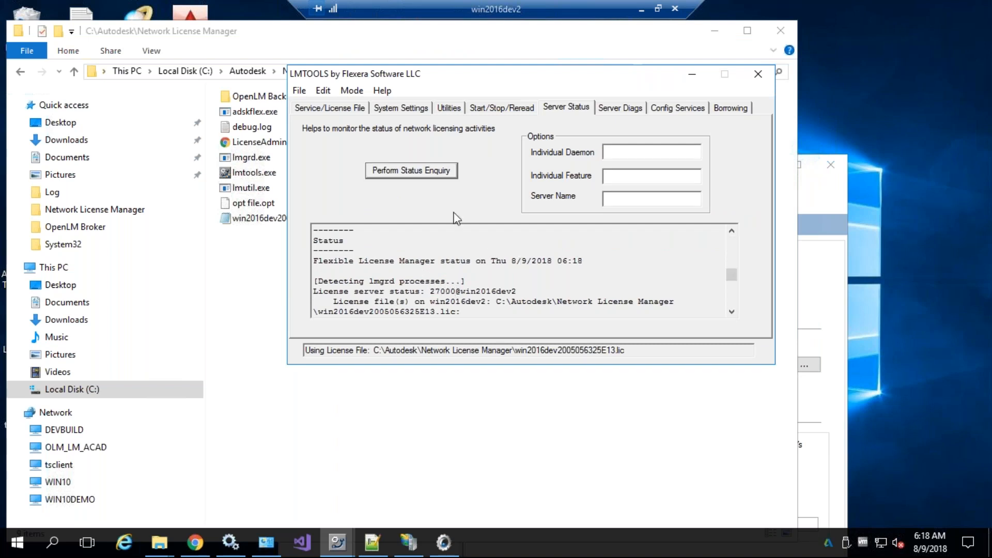
scroll(498, 281, down, 5)
scroll(497, 281, up, 5)
drag(496, 237, 525, 370)
click(497, 271)
scroll(450, 234, up, 10)
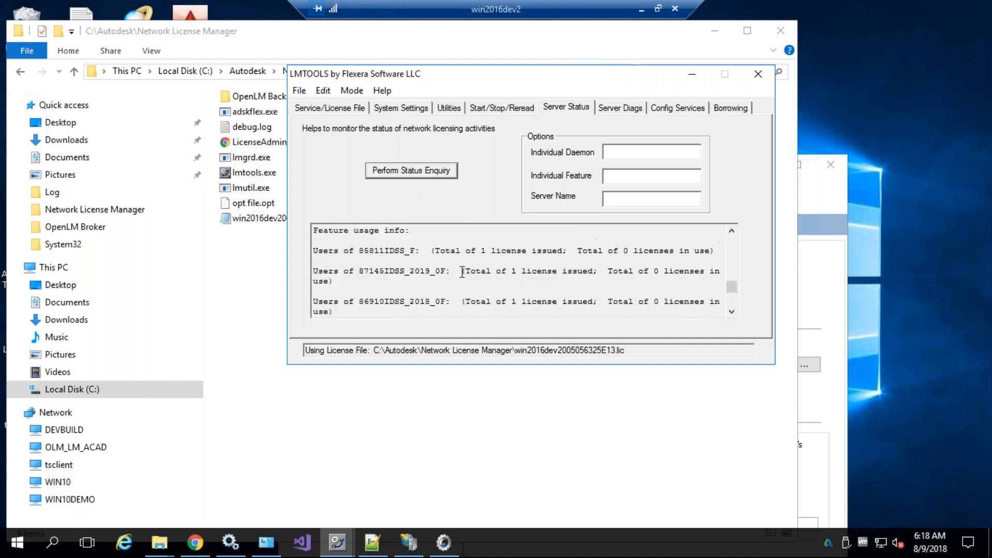
drag(430, 290, 455, 284)
click(440, 291)
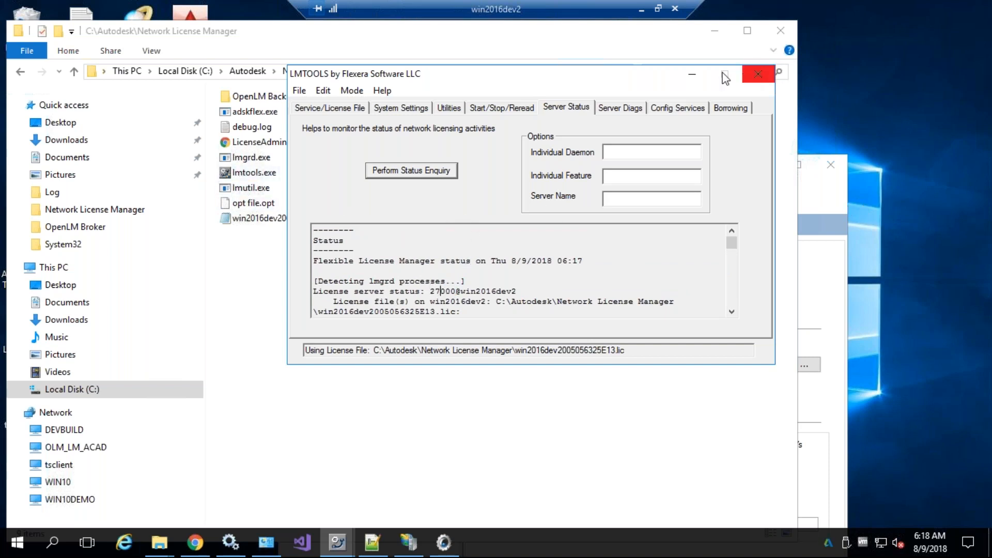
click(757, 74)
click(800, 200)
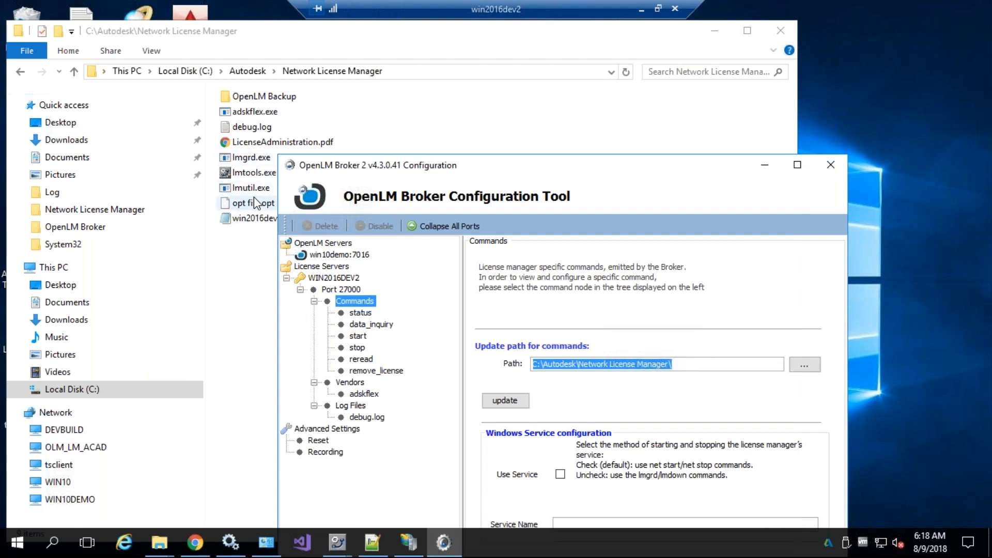
Copy the C:\Autodesk\Network License Manager path from the Explorer address bar
drag(388, 172, 427, 87)
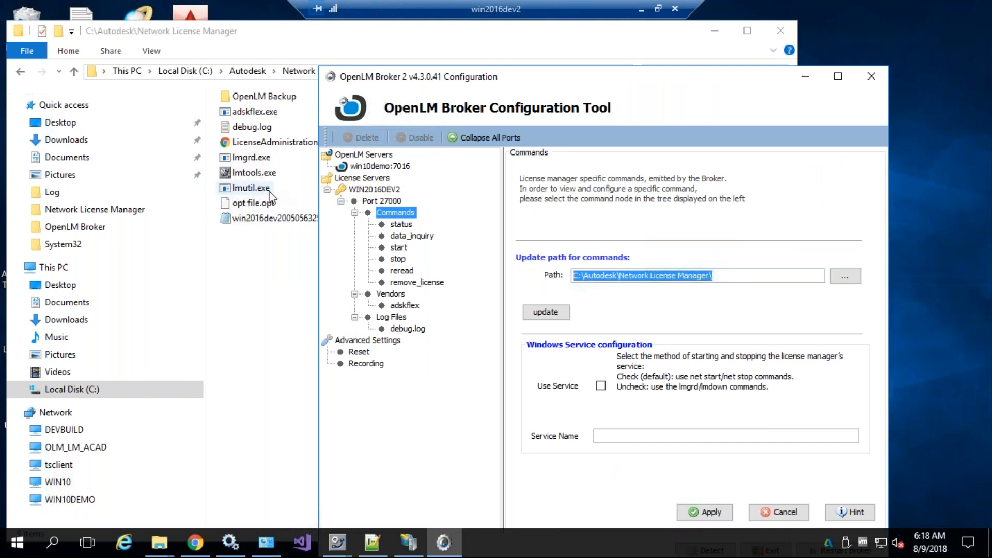
click(246, 190)
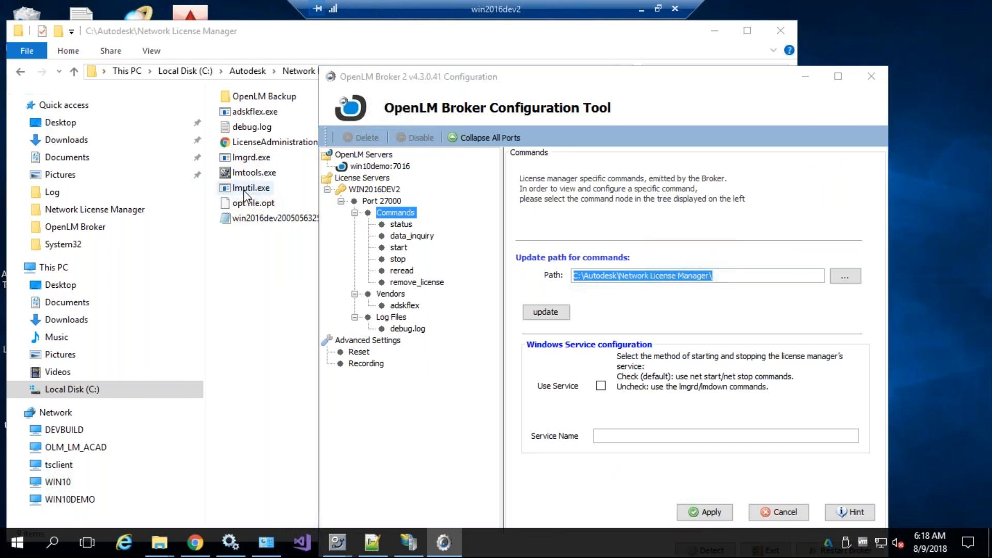
click(839, 103)
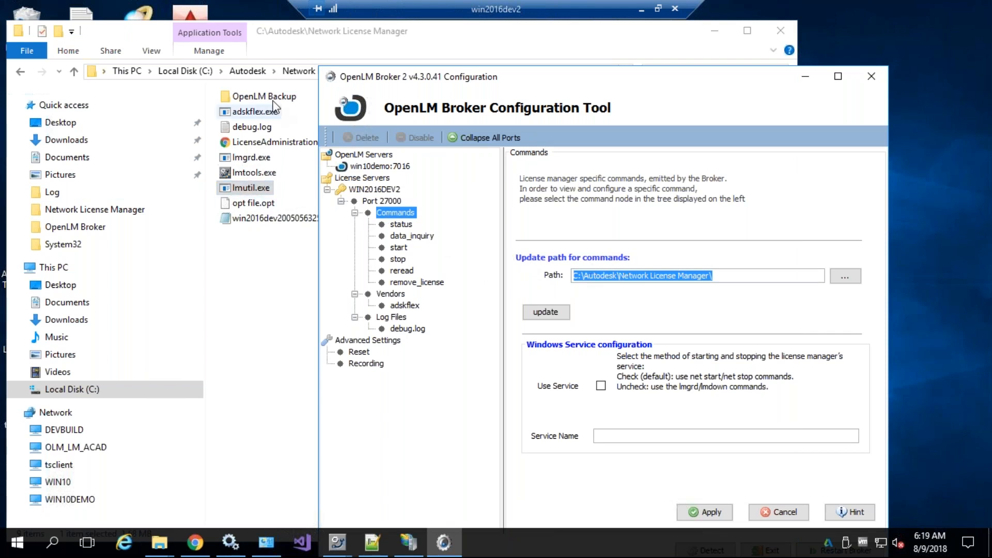
click(347, 55)
click(355, 73)
key(ctrl+c)
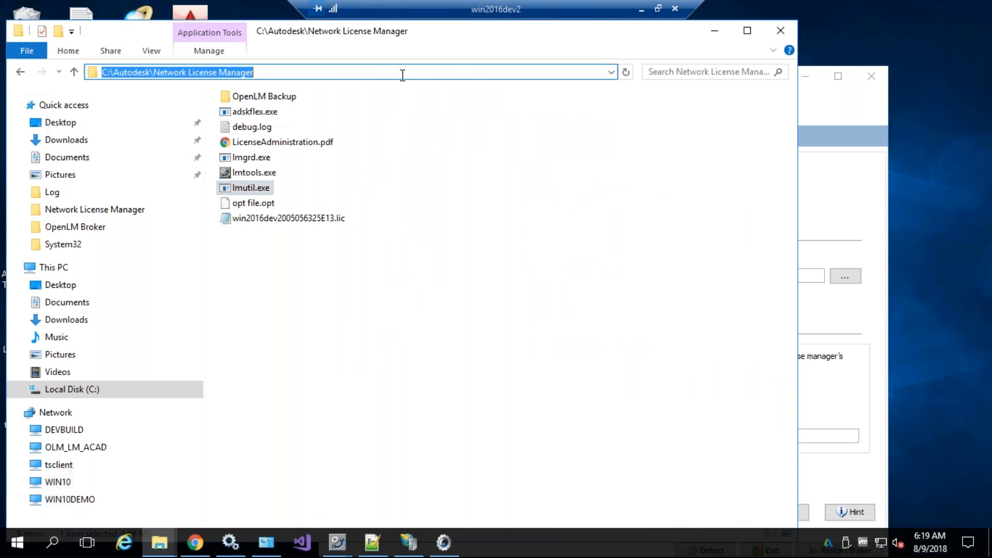
Paste the path into the Path field, remove duplicate text, and update all commands
click(875, 357)
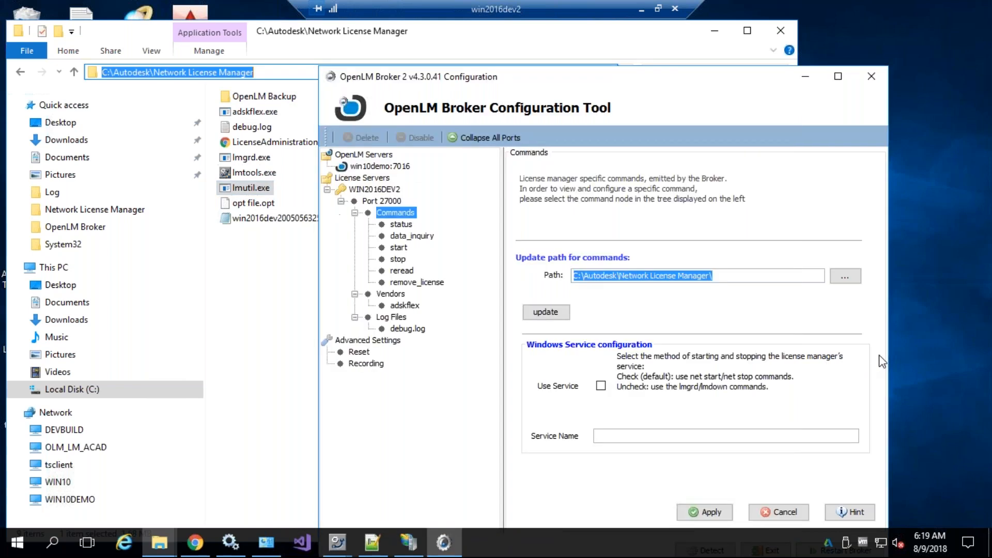
drag(708, 279, 481, 283)
key(ctrl+v)
key(shift+End)
key(Delete)
click(546, 314)
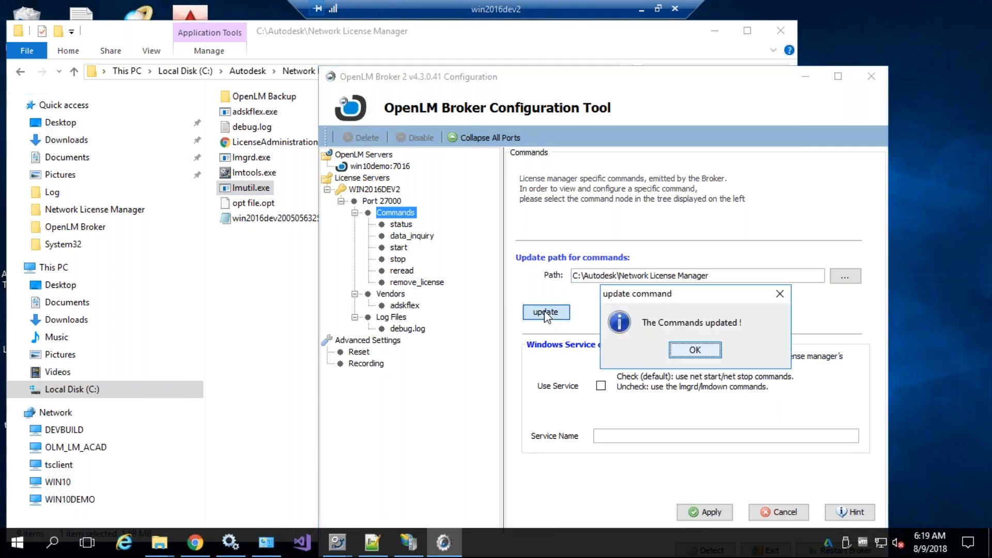
click(694, 349)
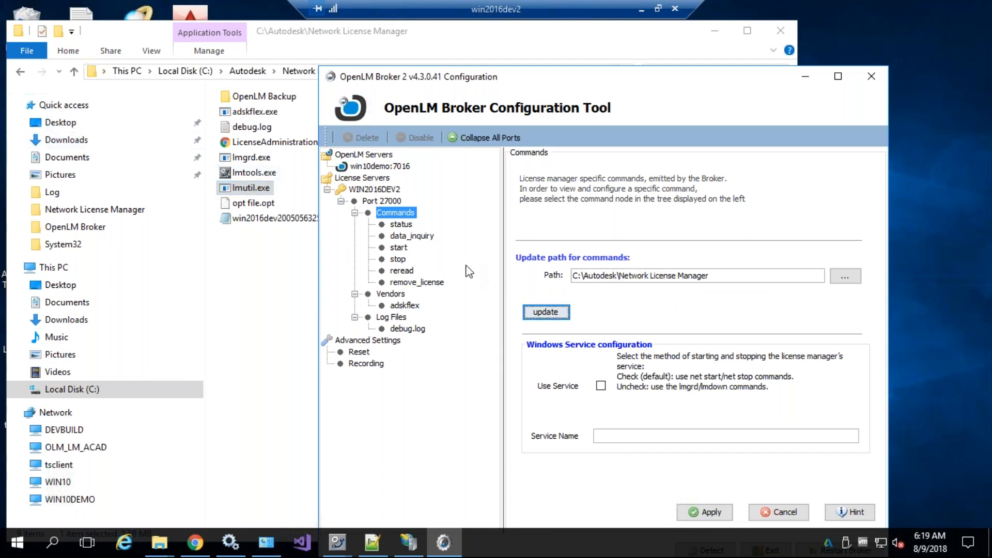
click(397, 225)
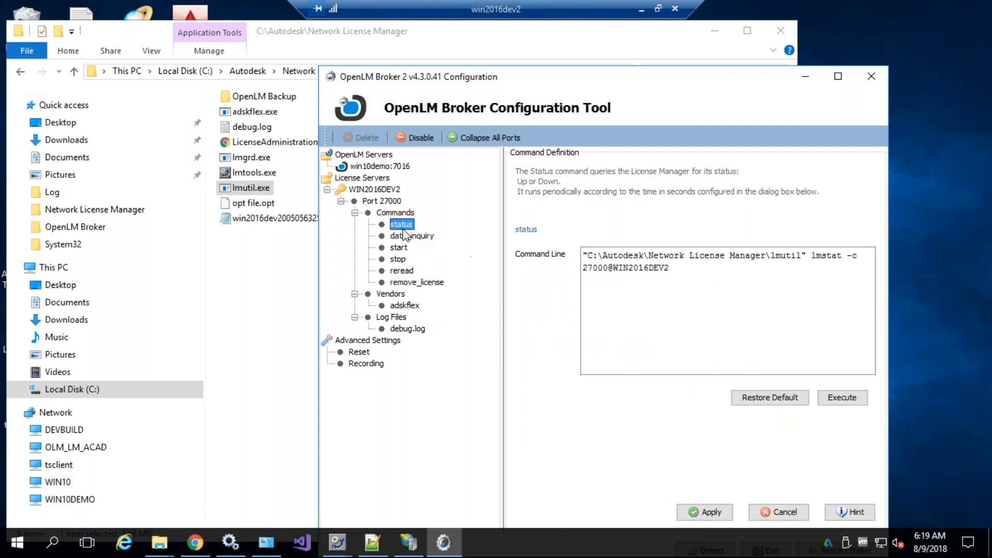
Test-run the data_inquiry command line
click(395, 237)
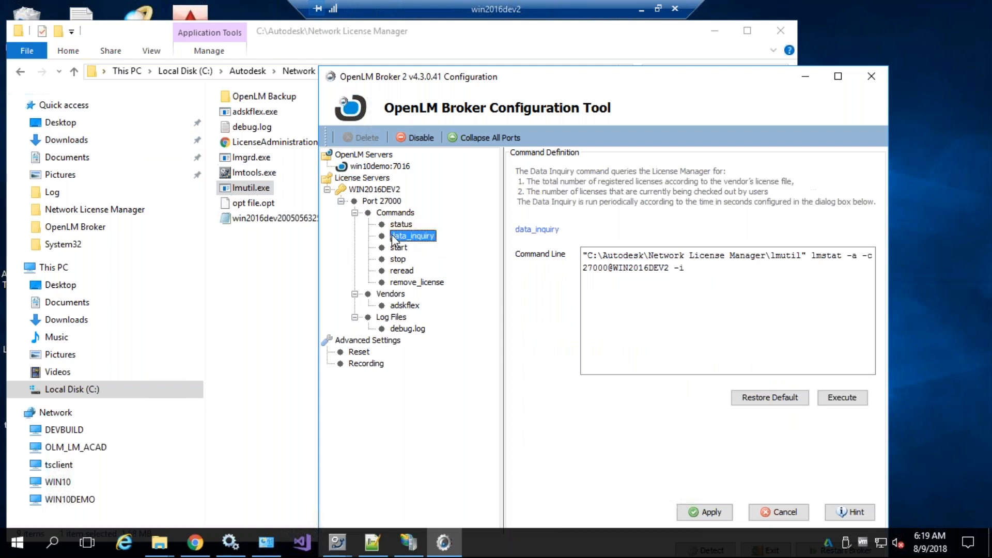
click(841, 398)
drag(888, 383, 887, 207)
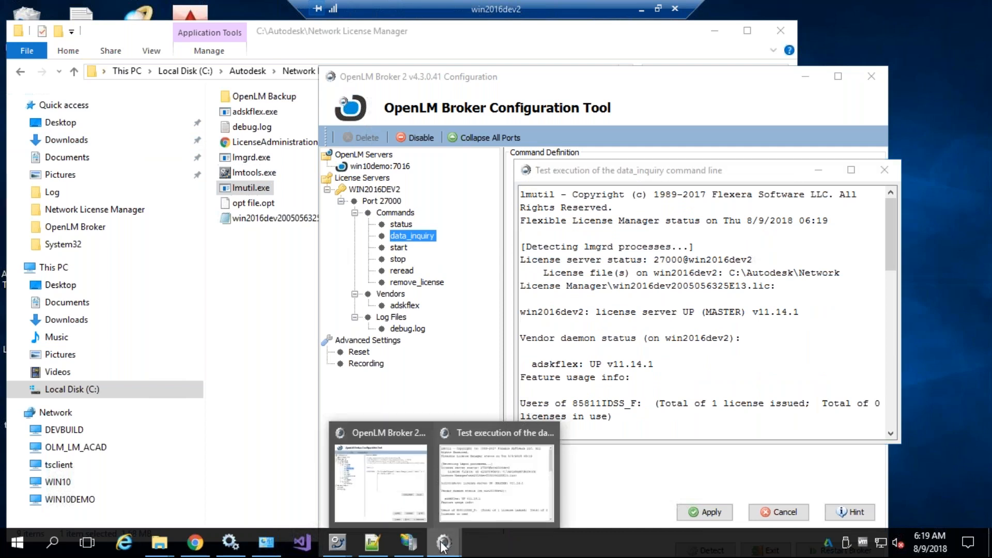
mouse_move(338, 542)
Compare the LMTOOLS status output side by side with the data_inquiry test output
click(432, 489)
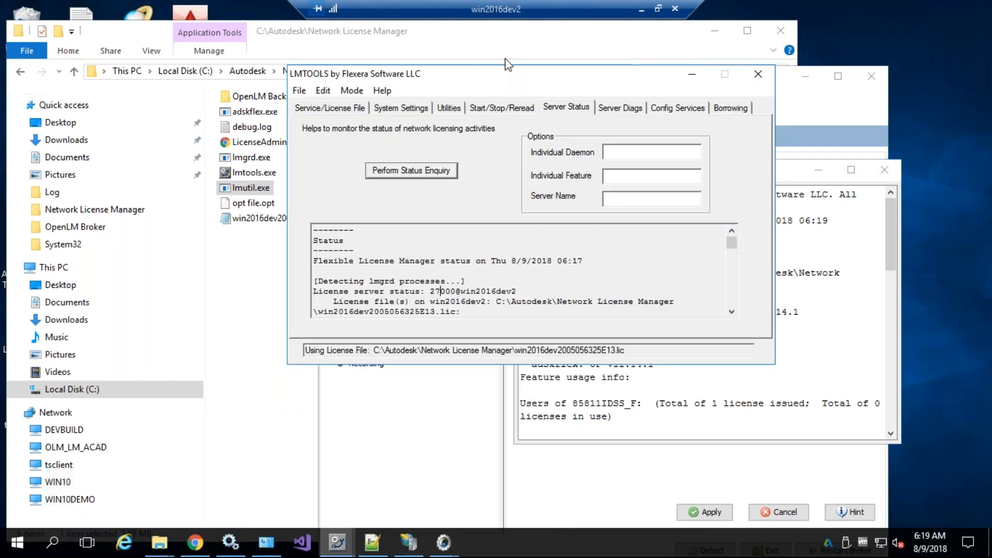
drag(404, 75, 175, 82)
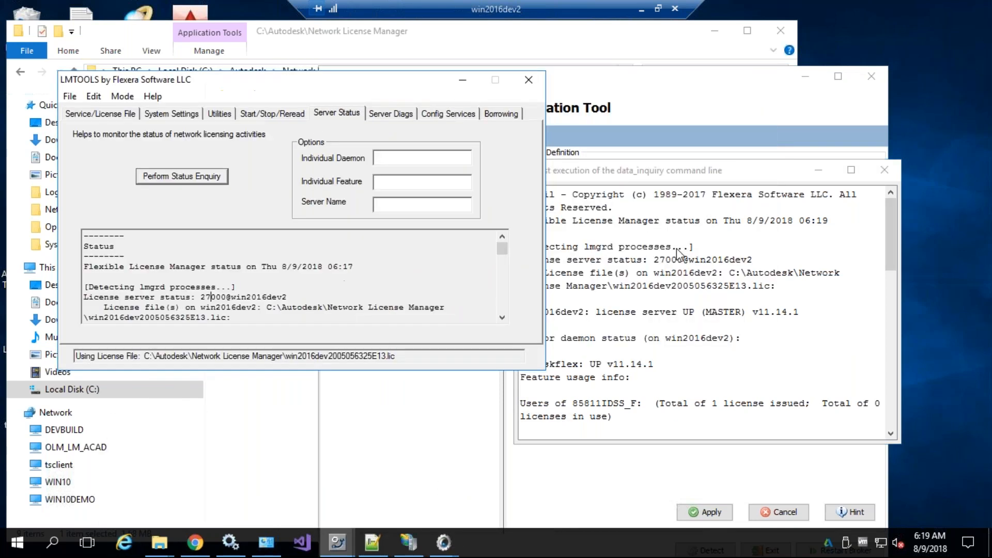
click(647, 256)
scroll(646, 257, down, 1)
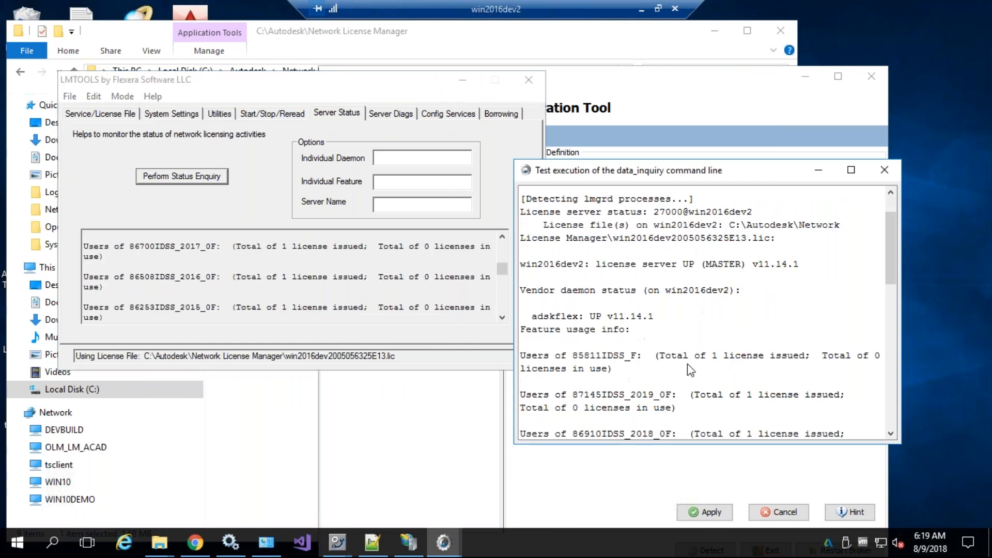
click(345, 253)
drag(345, 253, 406, 418)
click(761, 421)
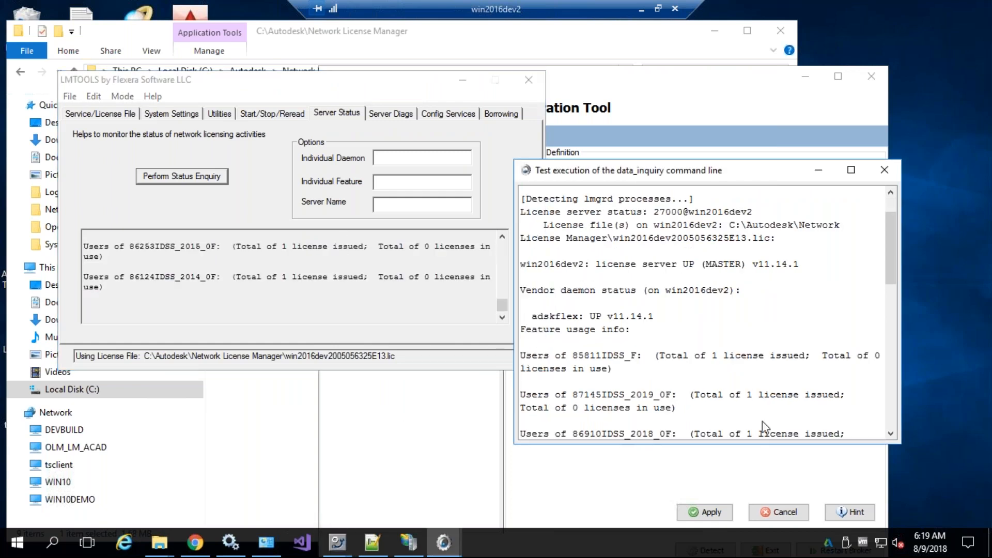
scroll(762, 420, down, 10)
Return to port 27000's Commands settings after checking the status command definition
click(443, 436)
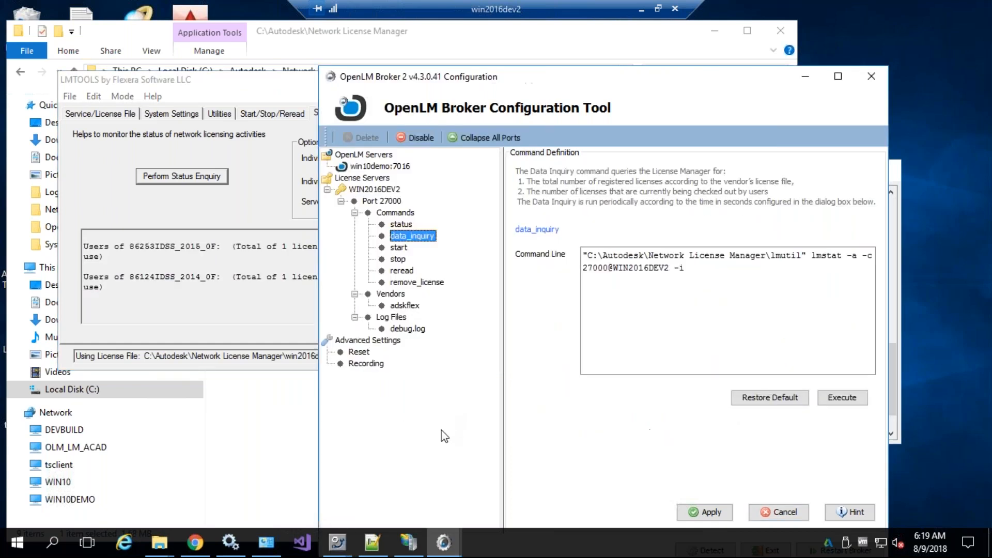
click(394, 211)
click(402, 225)
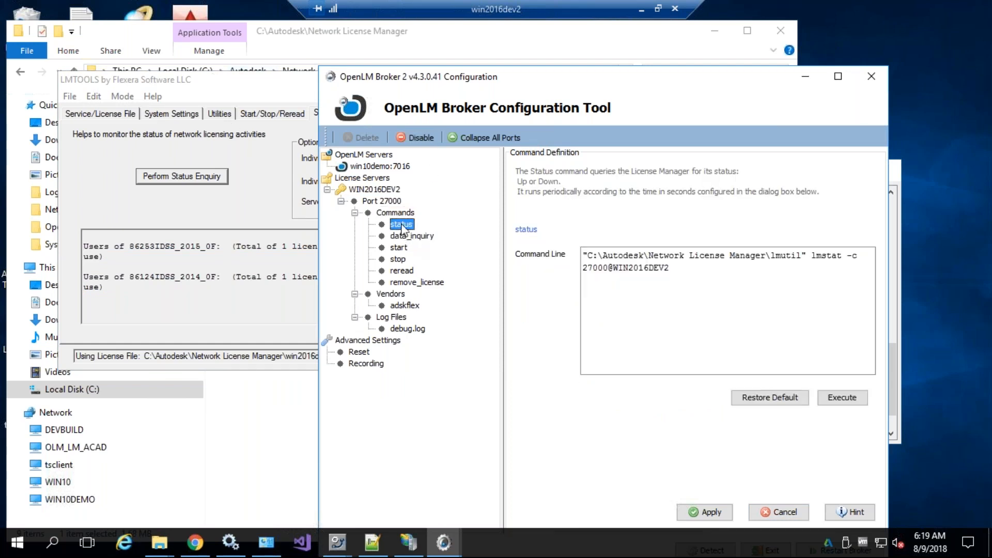
click(391, 211)
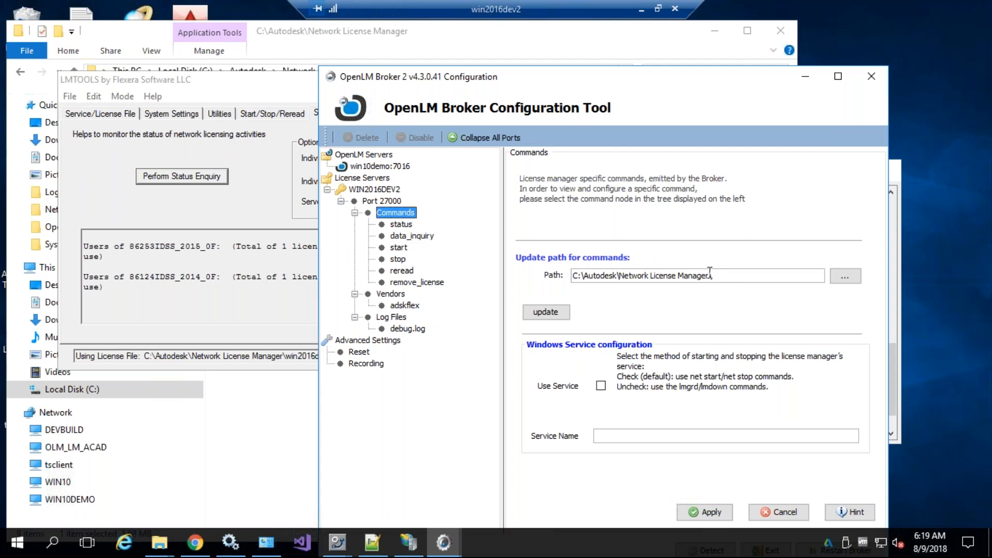
click(151, 552)
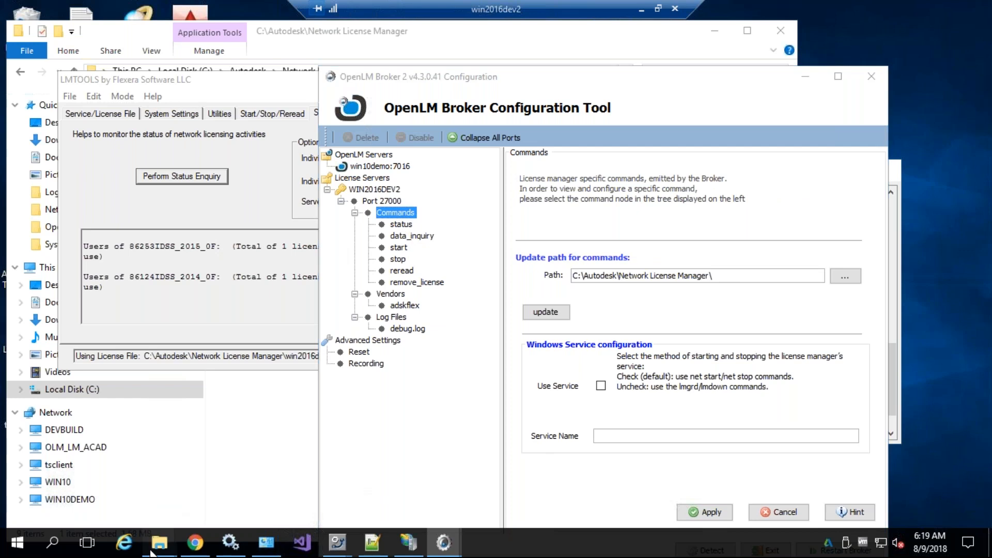
Browse to C:\Program Files (x86)\OpenLM\OpenLM Broker 2\tools64 and select lmutil.exe
click(170, 351)
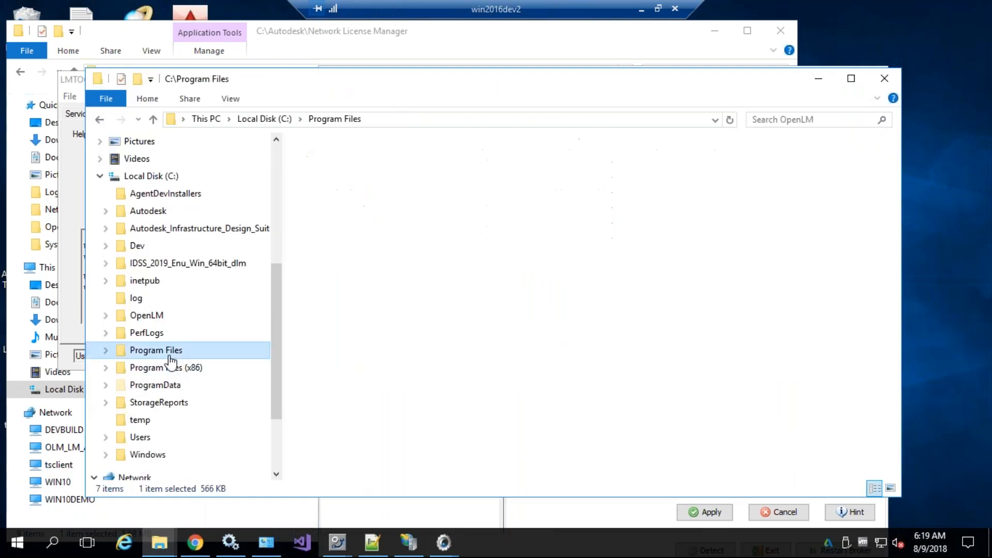
click(170, 366)
scroll(382, 347, down, 3)
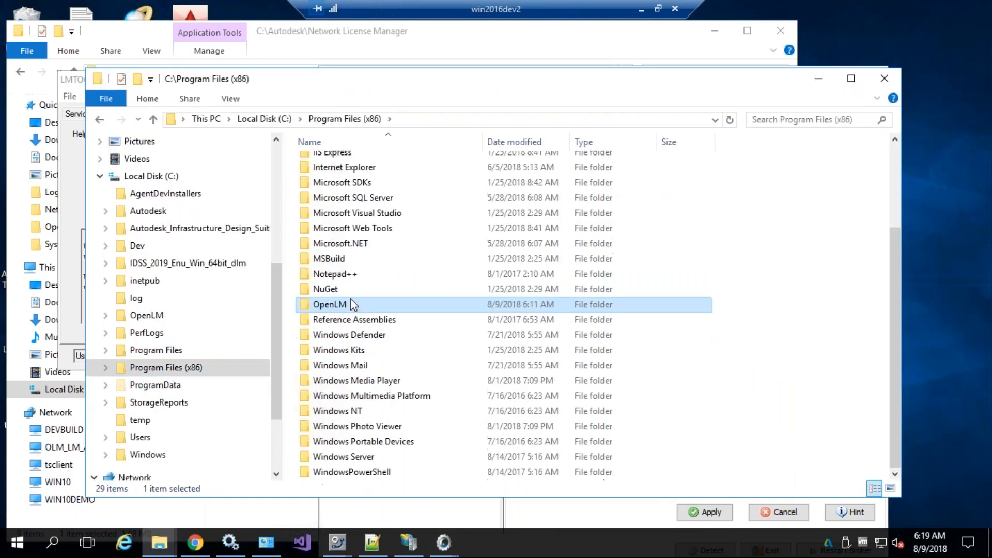
double_click(351, 302)
click(356, 196)
double_click(356, 196)
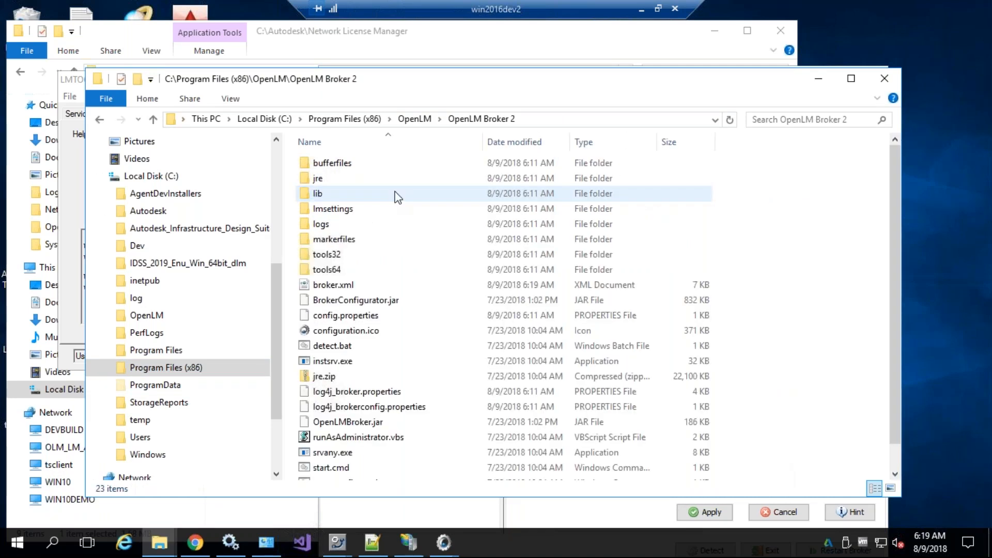
double_click(327, 268)
click(333, 163)
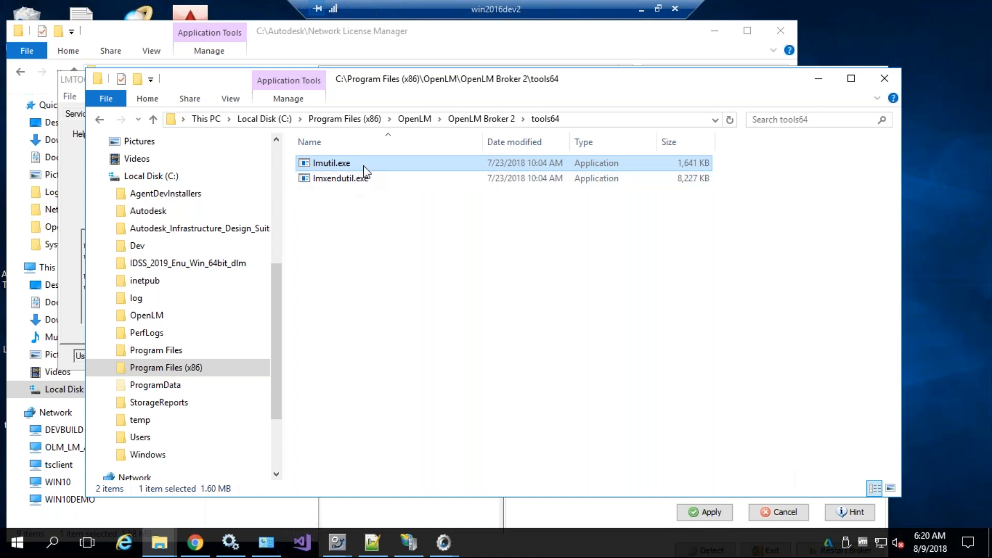
Put LMTOOLS away and highlight the lmutil folder path in the data_inquiry command
click(337, 542)
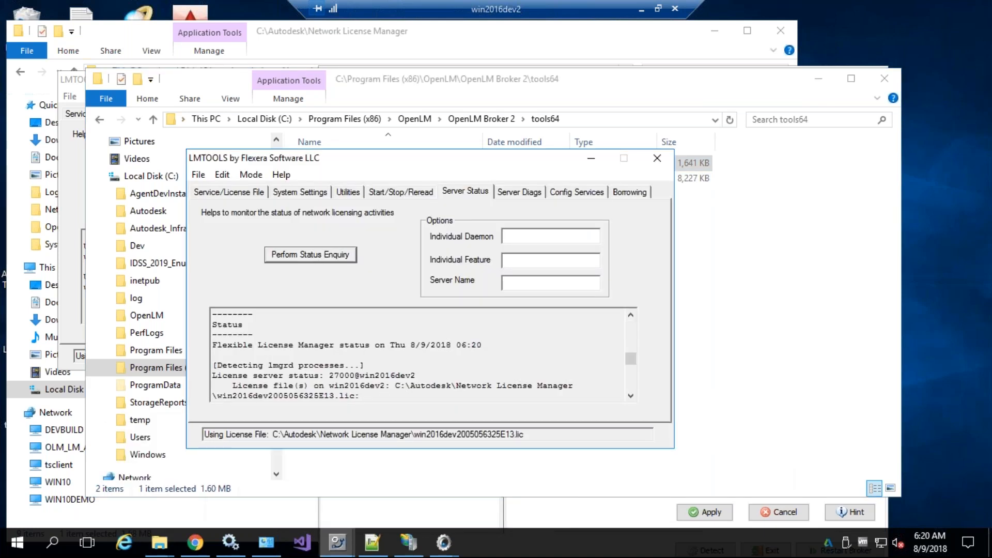
click(591, 158)
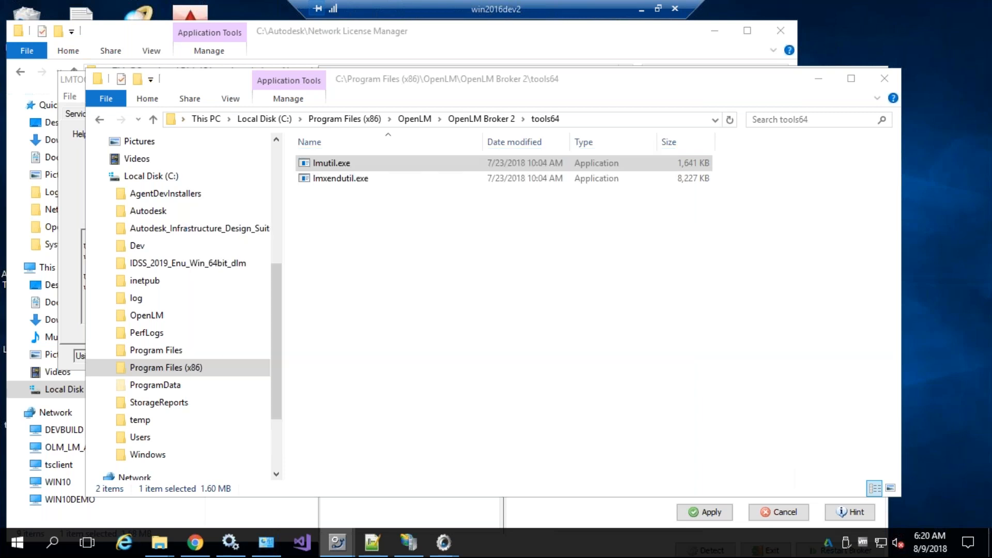
click(544, 509)
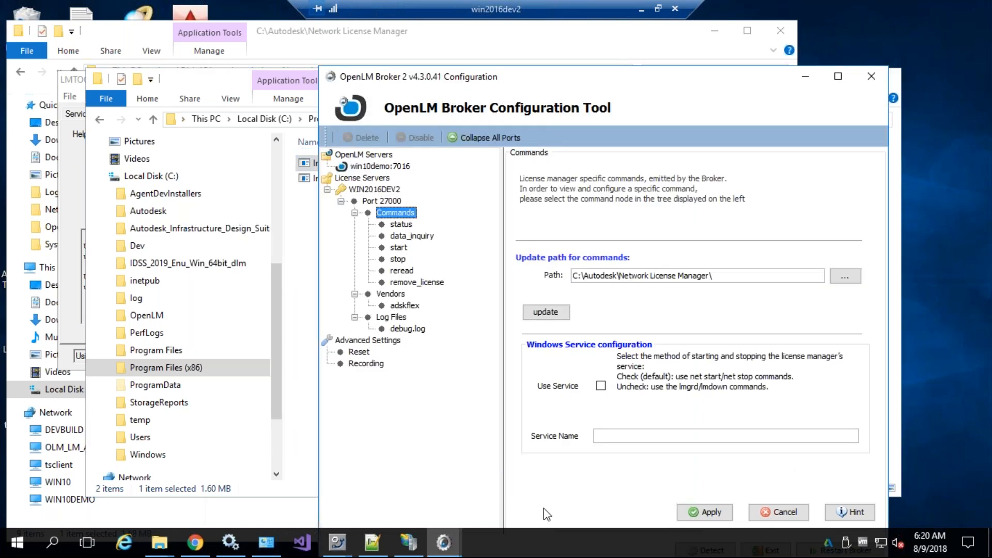
click(406, 237)
double_click(781, 256)
drag(771, 256, 591, 257)
Recheck lmutil.exe's name in tools64, leaving it unchanged, then minimize that folder window
click(307, 264)
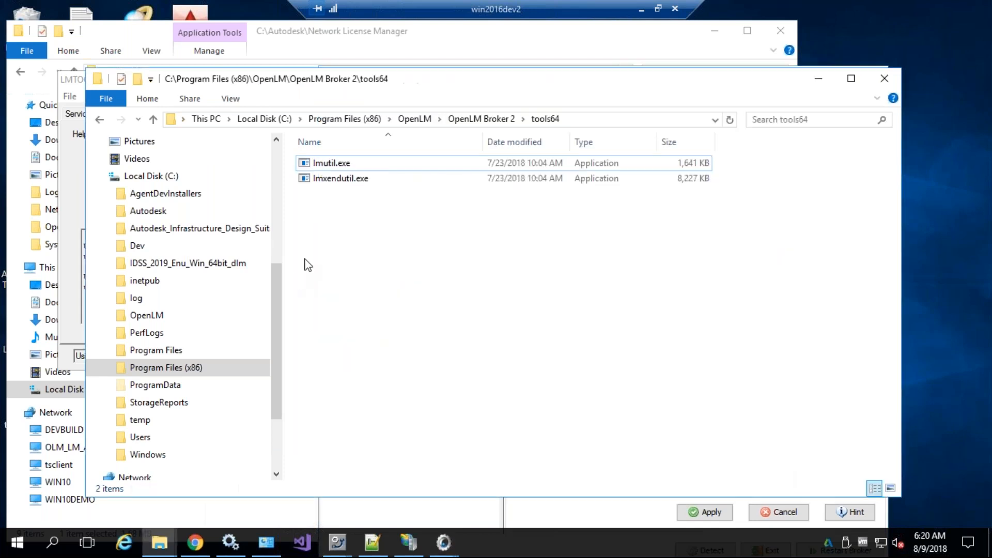
click(392, 162)
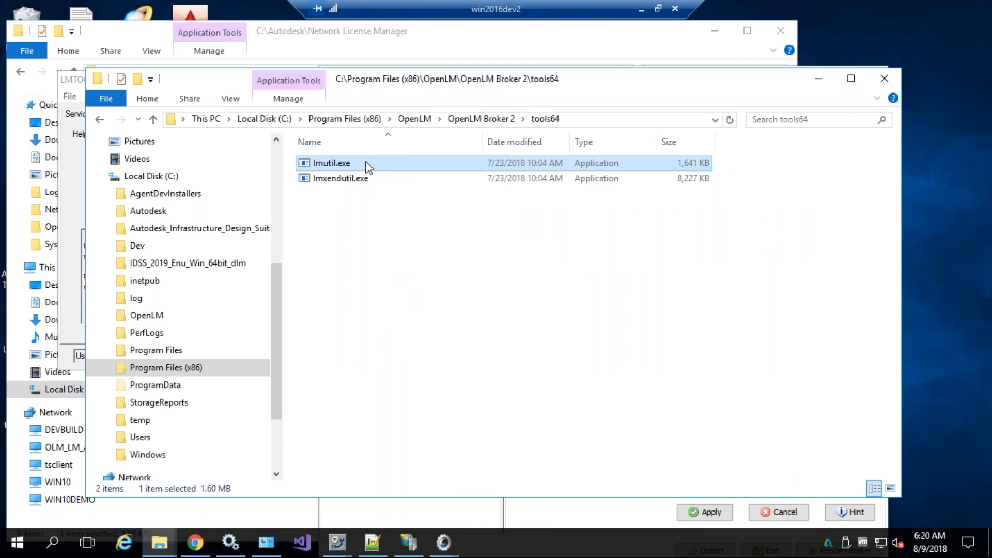
click(345, 163)
click(364, 267)
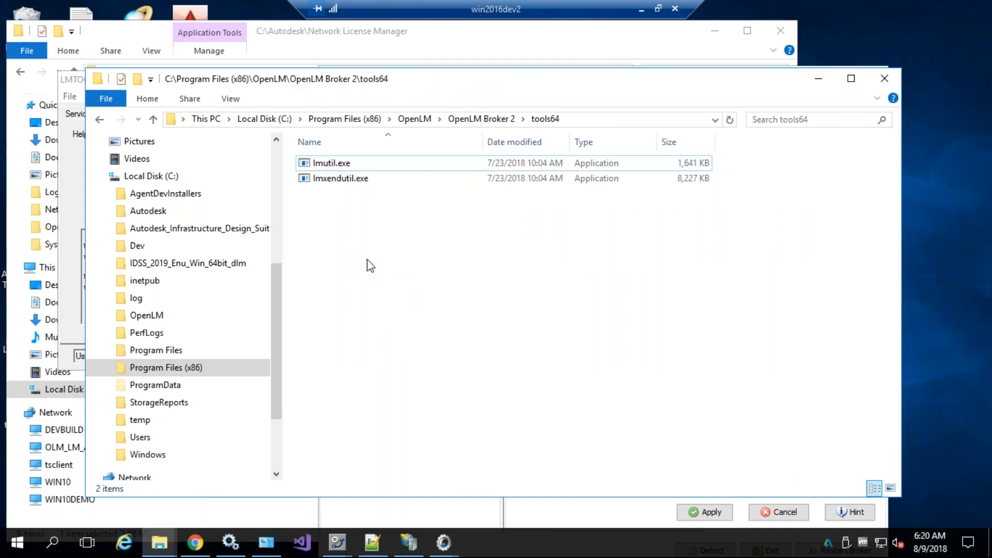
click(333, 165)
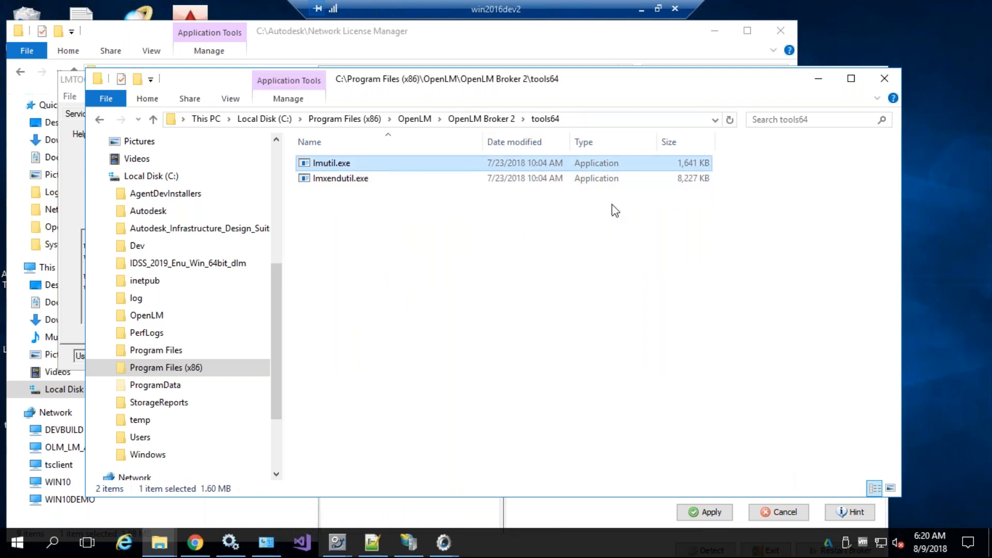
click(817, 78)
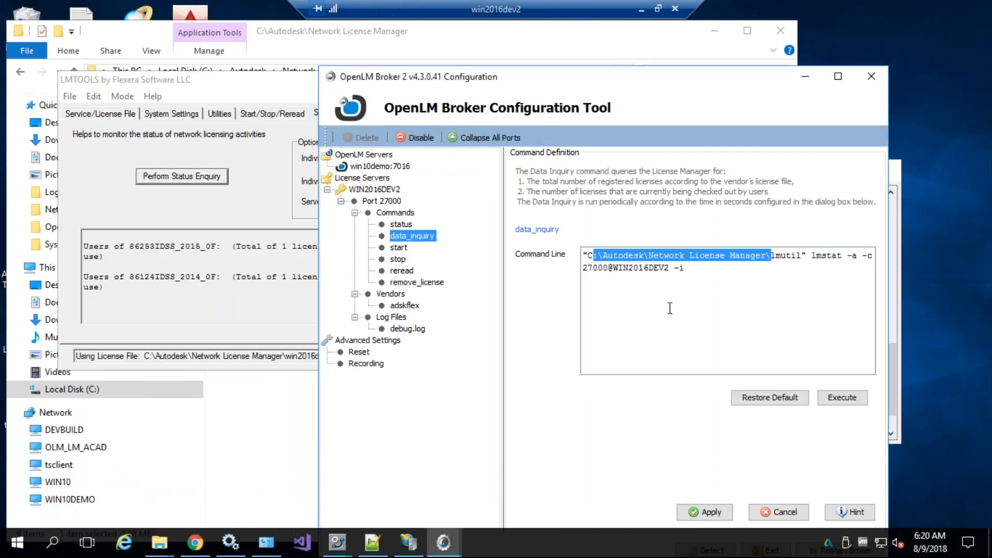
Turn on Use Service for port 27000's commands, leaving the Service Name field empty
click(669, 308)
click(395, 212)
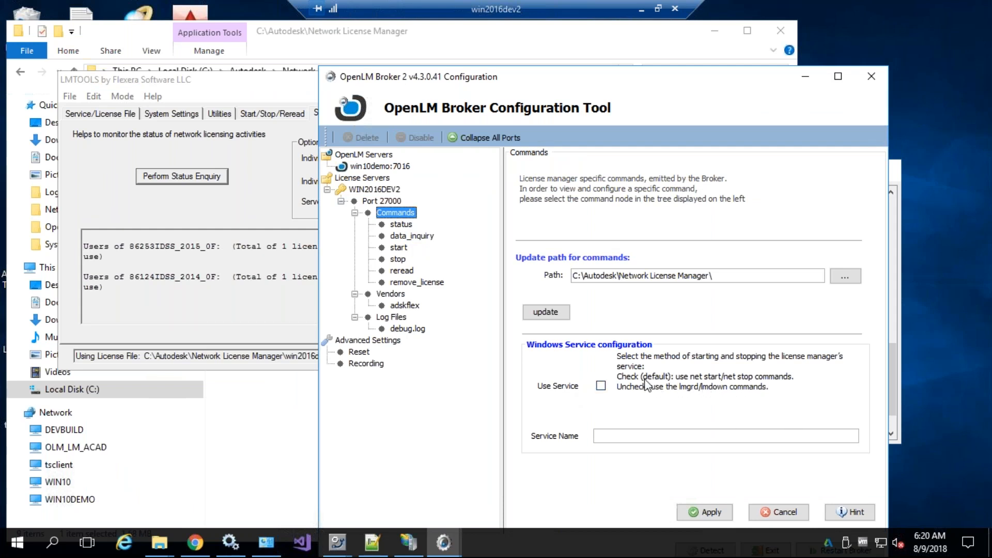
click(600, 387)
click(600, 386)
click(601, 386)
click(622, 434)
click(228, 545)
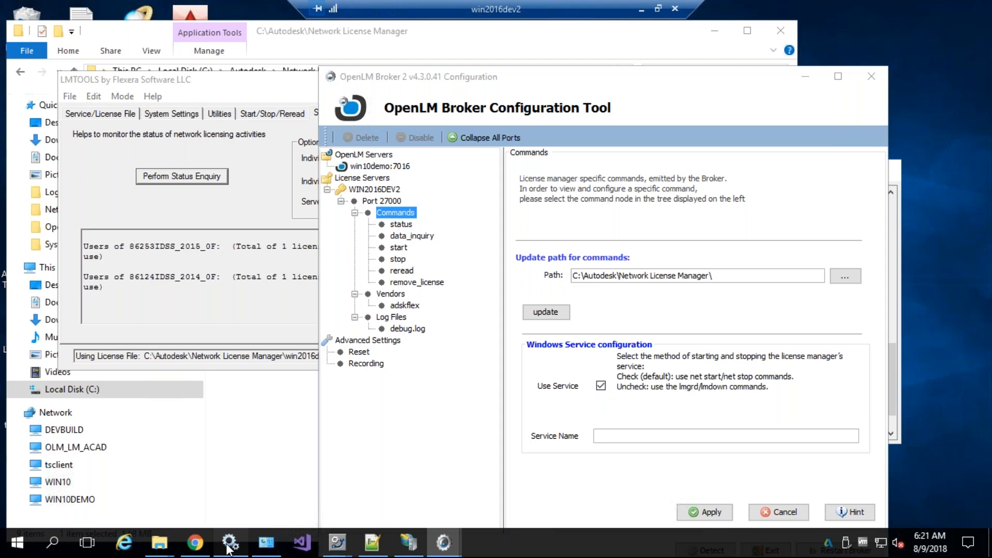
Locate the Autodesk License Manager service in the Windows Services list
click(590, 250)
scroll(589, 253, up, 12)
scroll(589, 253, up, 15)
click(578, 250)
key(Home)
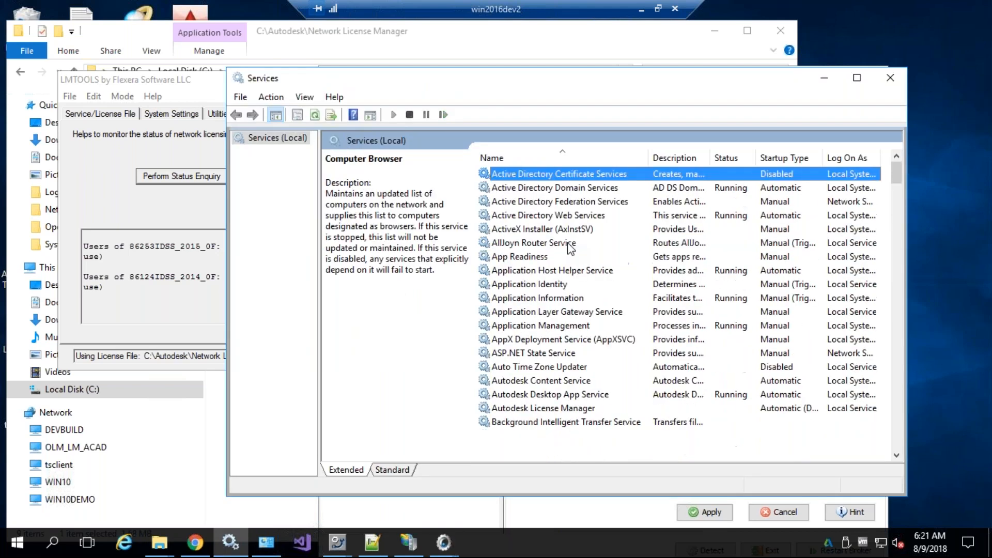
text(auto)
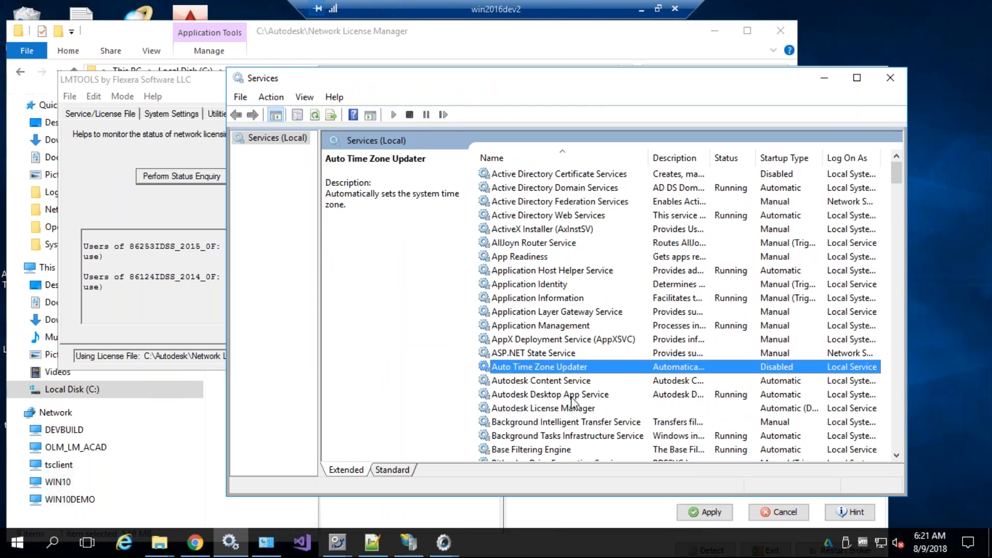
click(568, 408)
Copy the service name from its Properties and paste it into the Broker's Service Name field
right_click(558, 407)
double_click(537, 408)
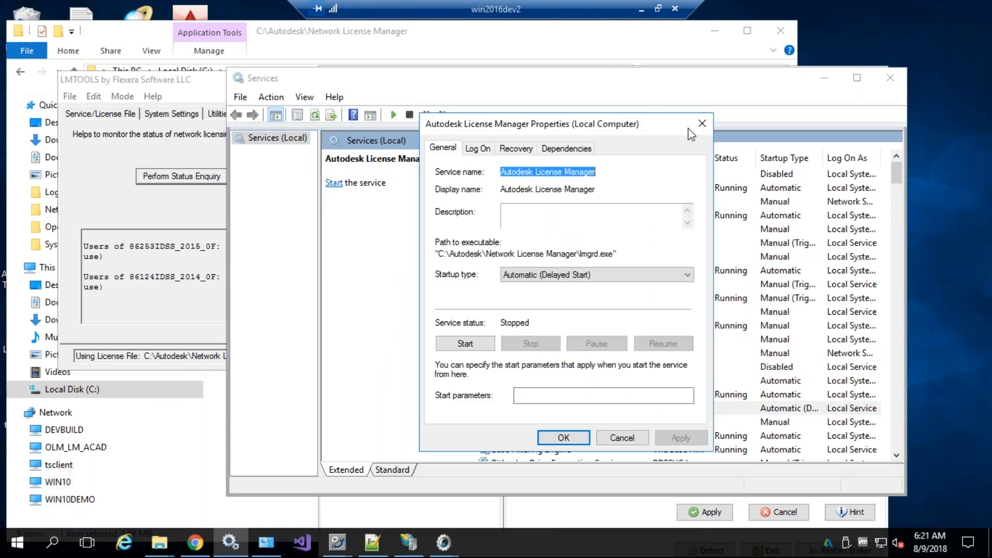
click(701, 123)
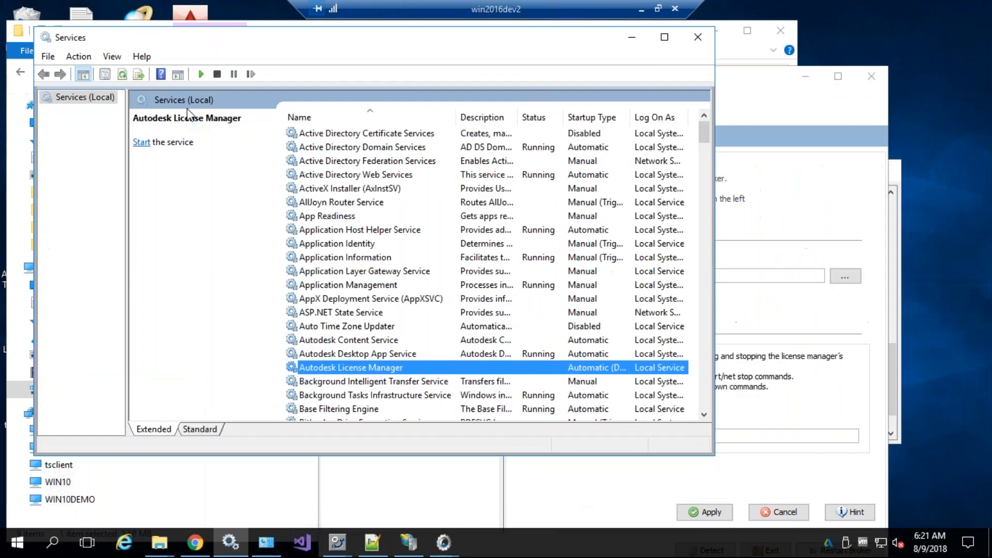
key(Up)
key(Down)
click(623, 45)
key(ctrl+v)
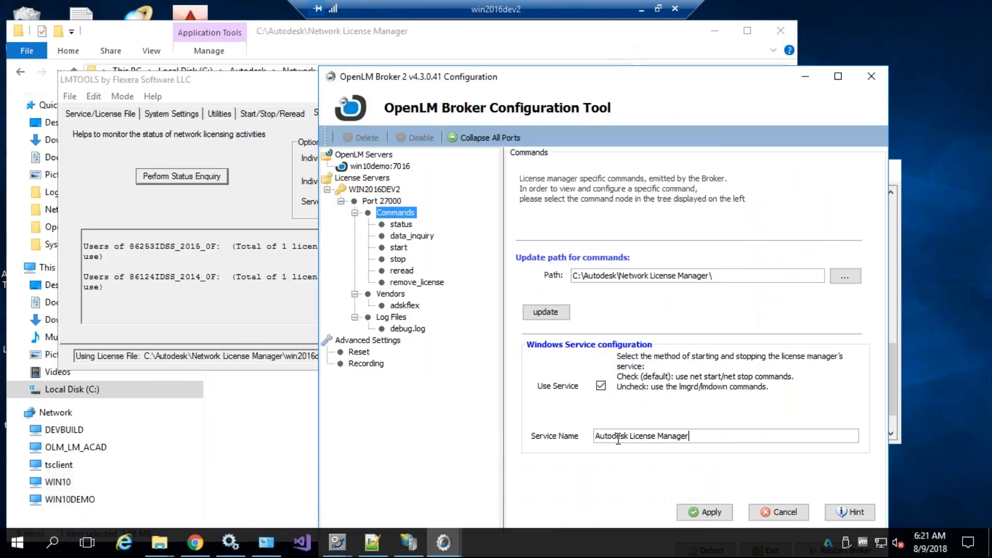
Apply the service setting, reload the commands, and inspect the NET-based start command
click(721, 511)
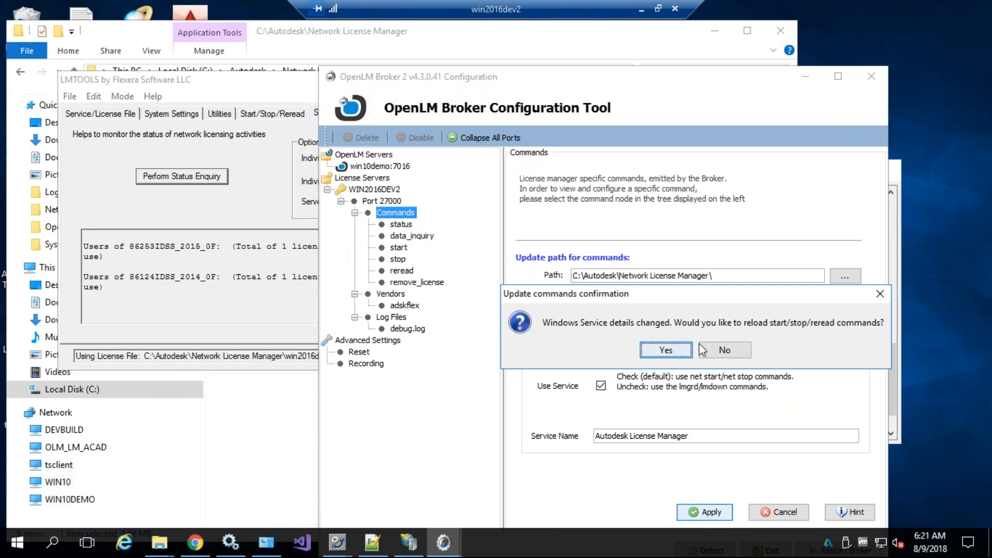
click(666, 350)
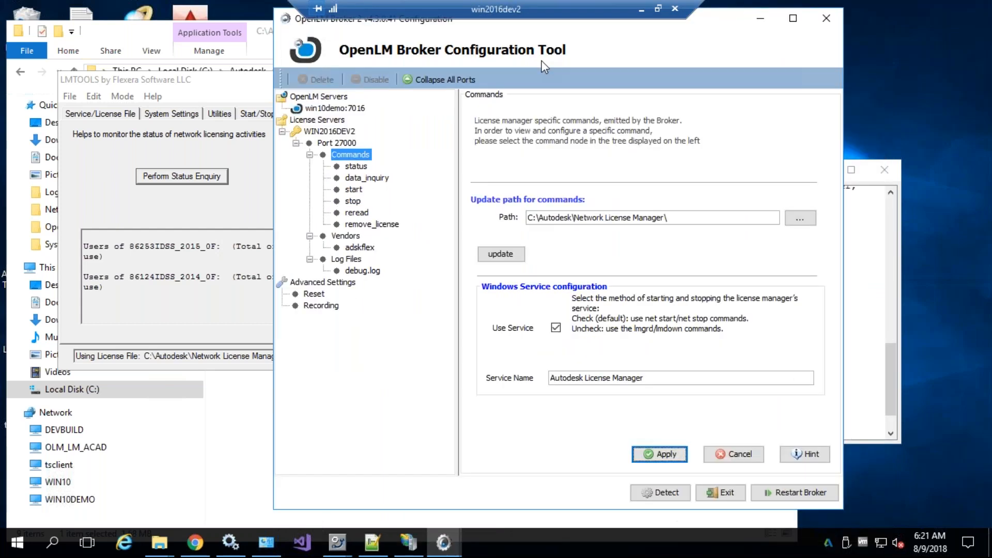
click(347, 192)
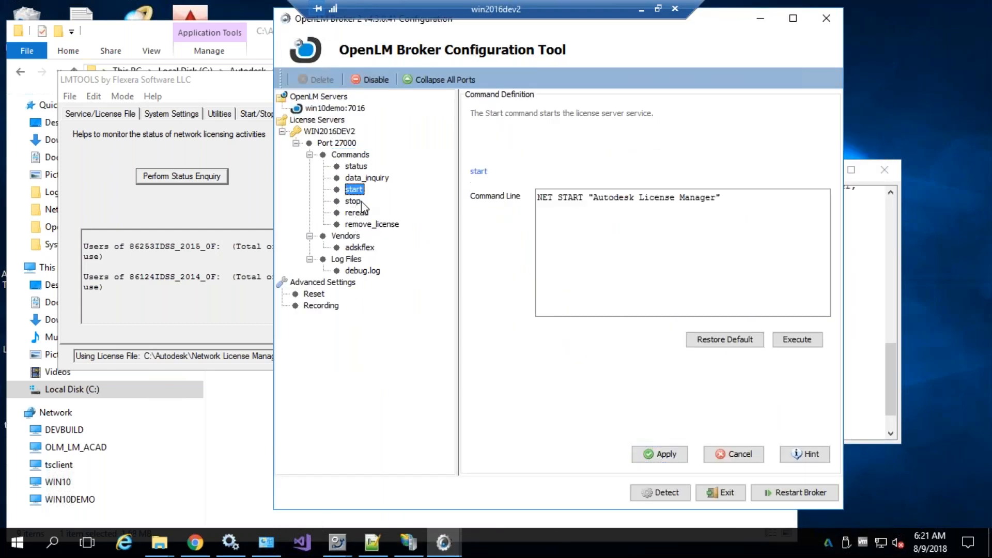
double_click(549, 196)
drag(594, 195, 718, 197)
Switch start and stop to lmgrd and lmdown instead of the service, and apply
click(350, 154)
drag(644, 378, 545, 378)
click(556, 327)
click(556, 328)
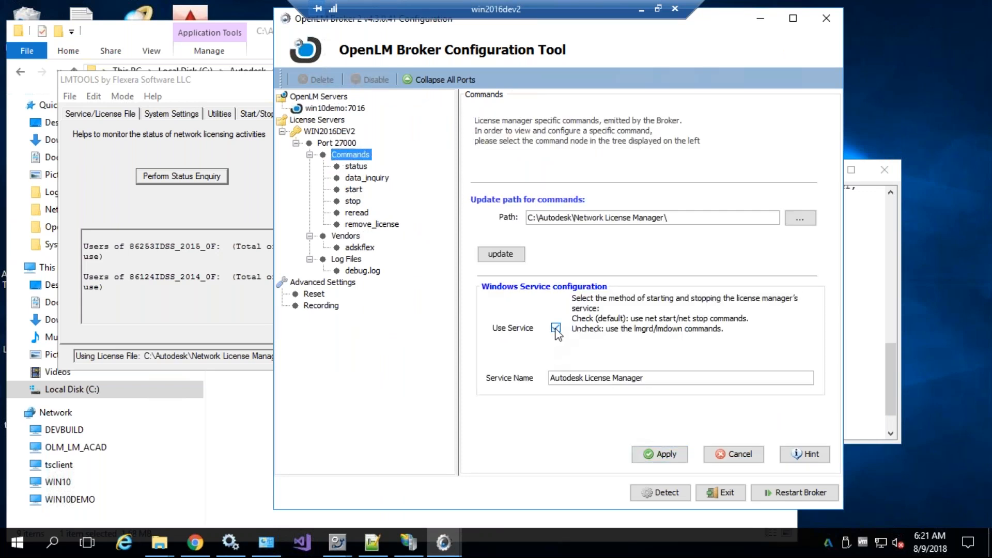
drag(661, 377, 546, 378)
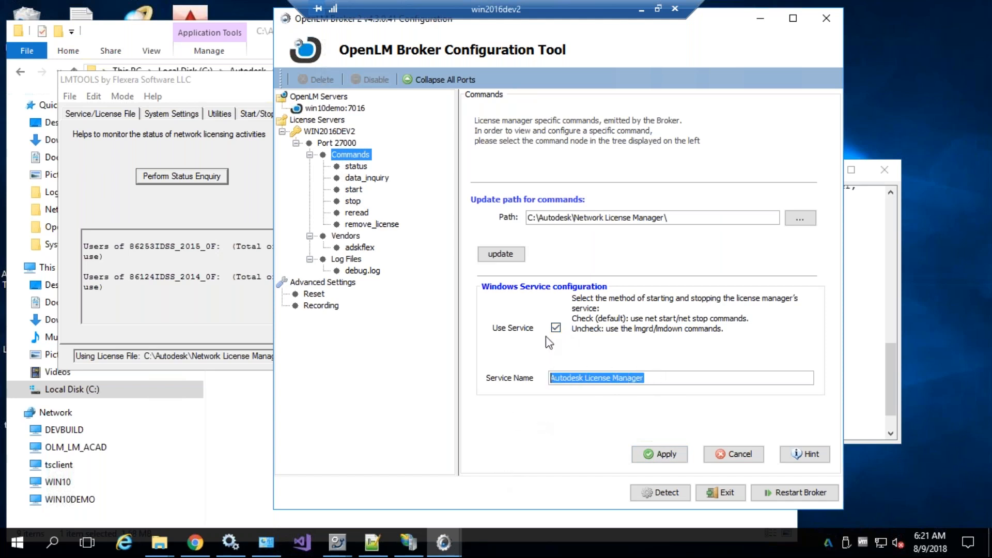
click(556, 328)
click(664, 455)
click(625, 291)
Review the new lmgrd-based start and stop command definitions
click(355, 202)
click(354, 191)
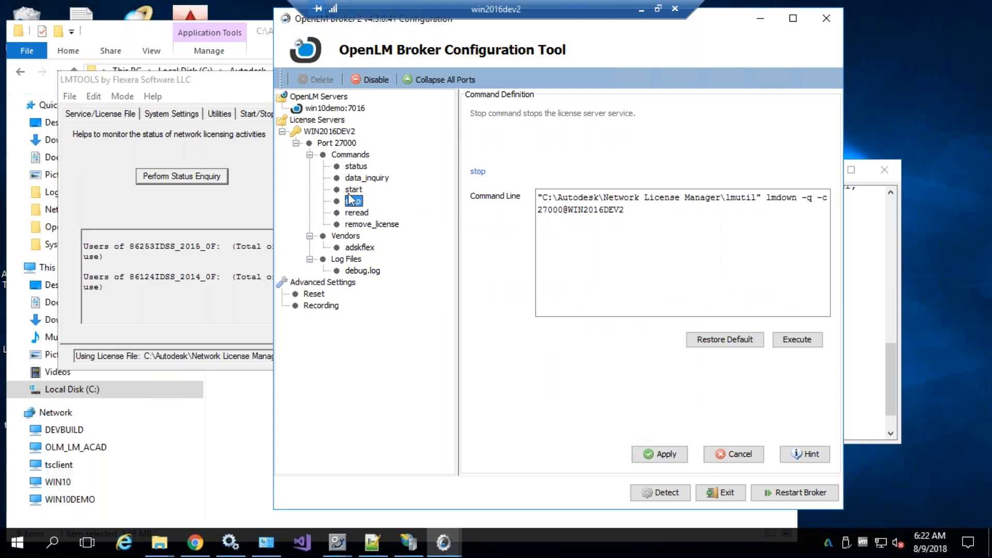
double_click(737, 197)
click(640, 223)
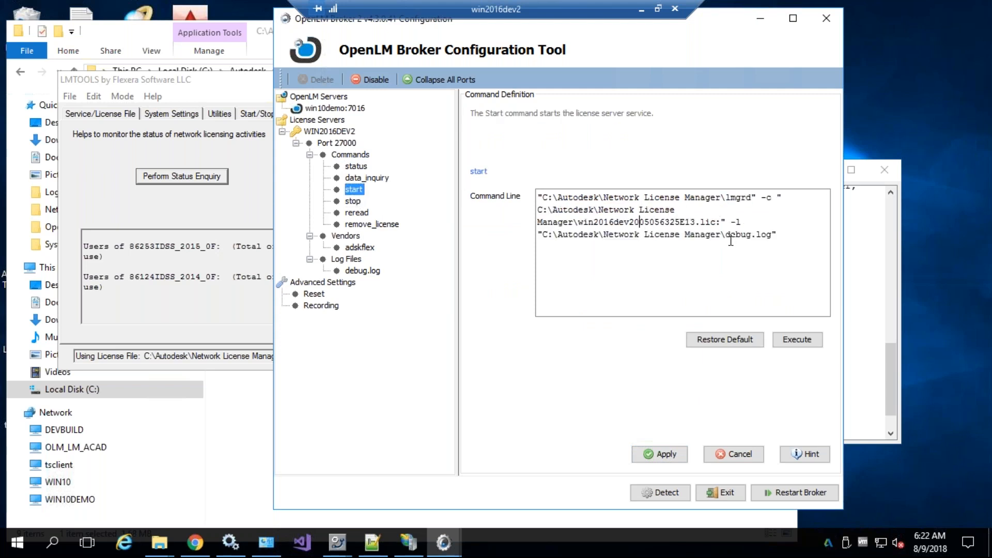
Re-enable Use Service and apply, confirming the command reload
click(351, 154)
click(555, 327)
click(666, 456)
click(619, 290)
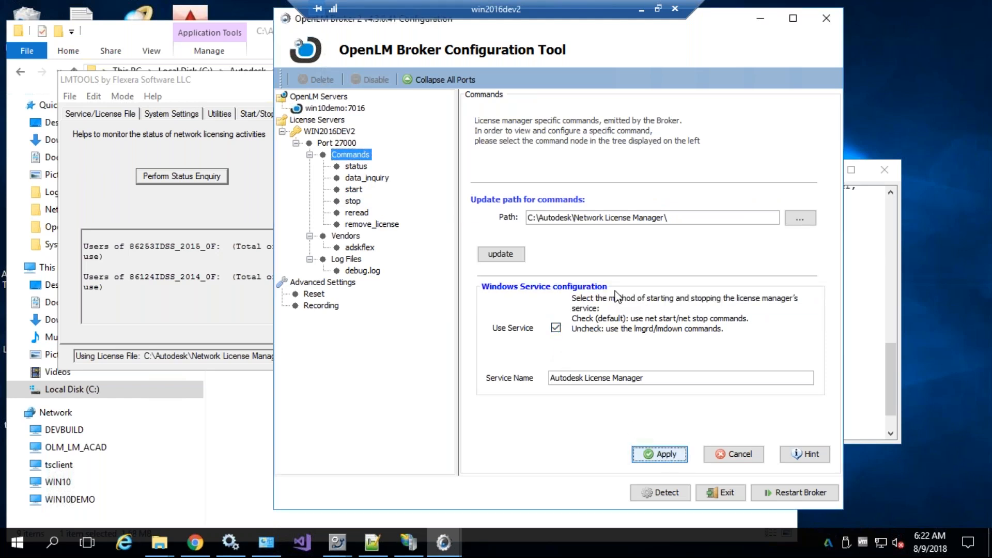
Browse the status, start, stop and remove_license command definitions, ending on status
click(356, 166)
click(353, 189)
click(353, 201)
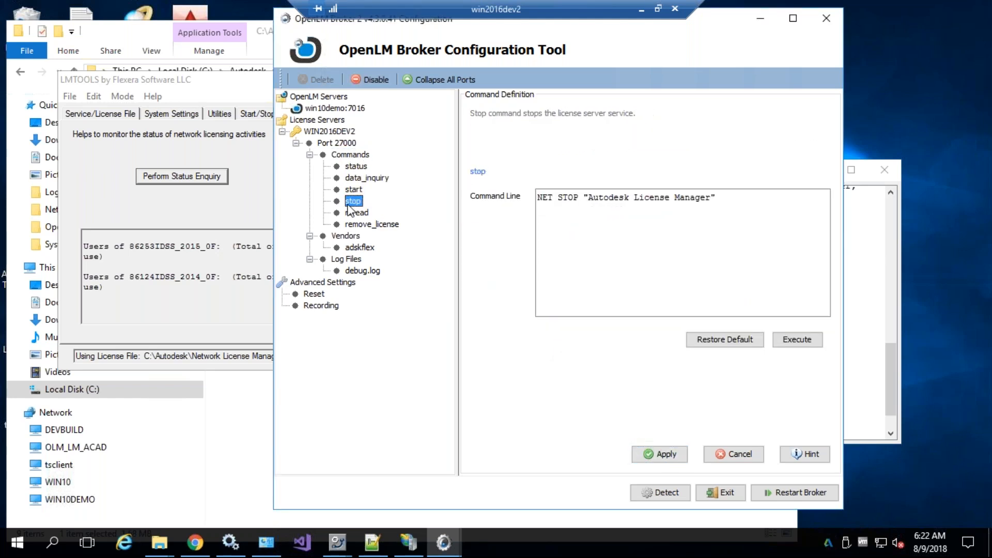
click(361, 224)
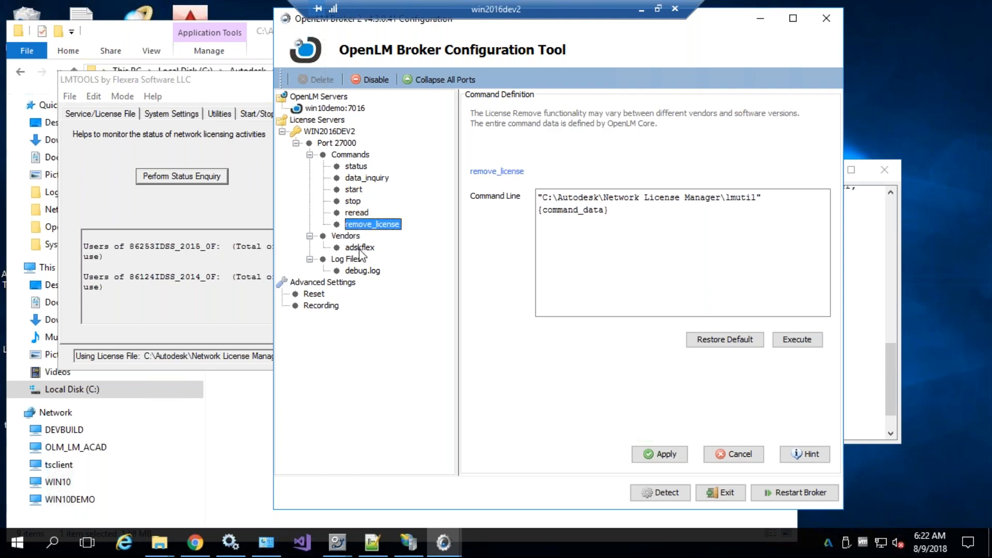
click(355, 170)
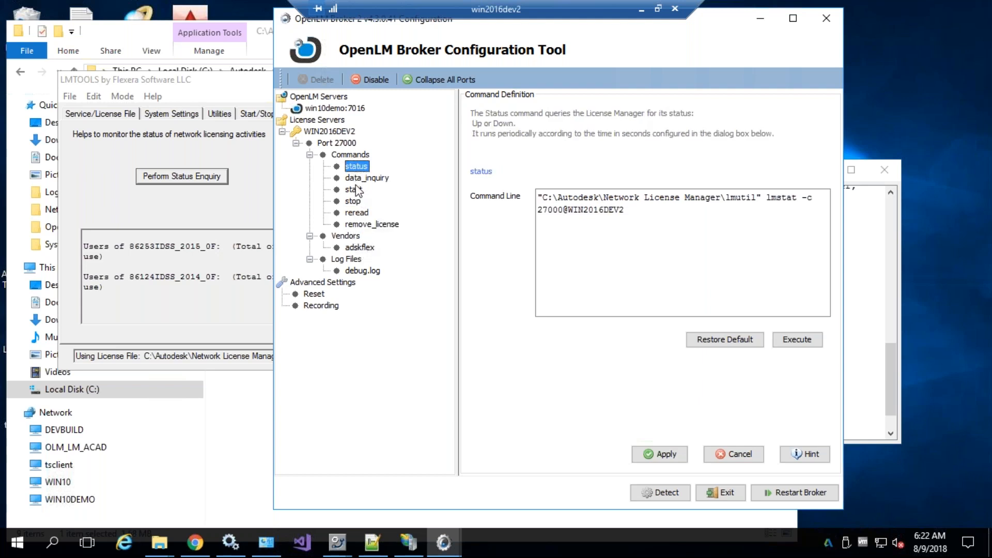
click(348, 156)
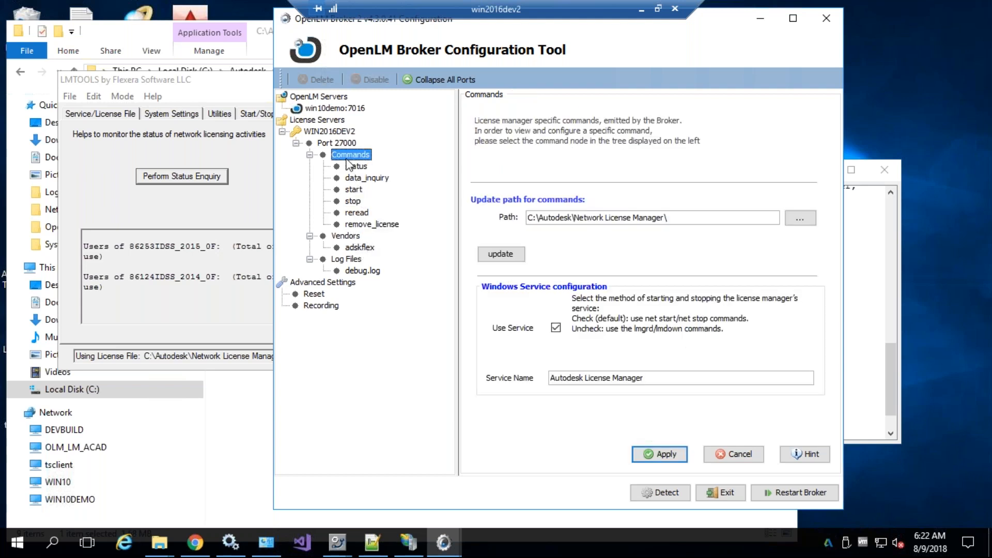
click(352, 167)
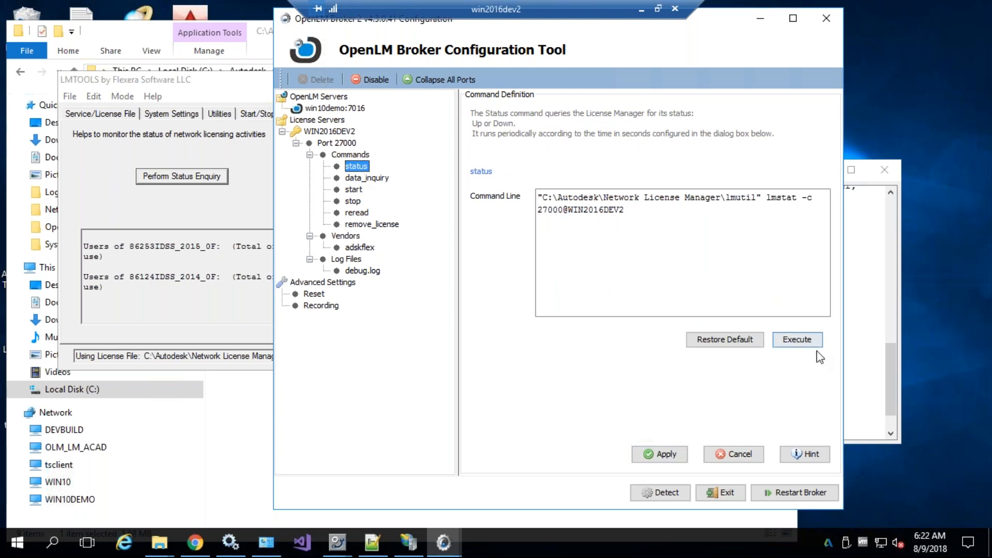
Test-run the status command and confirm the license server is UP
click(797, 339)
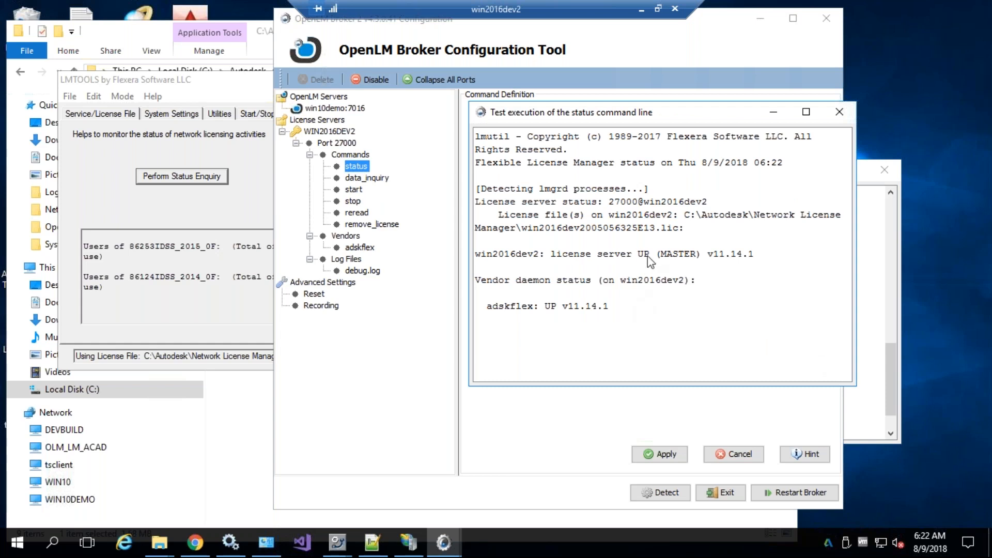
drag(649, 254, 555, 258)
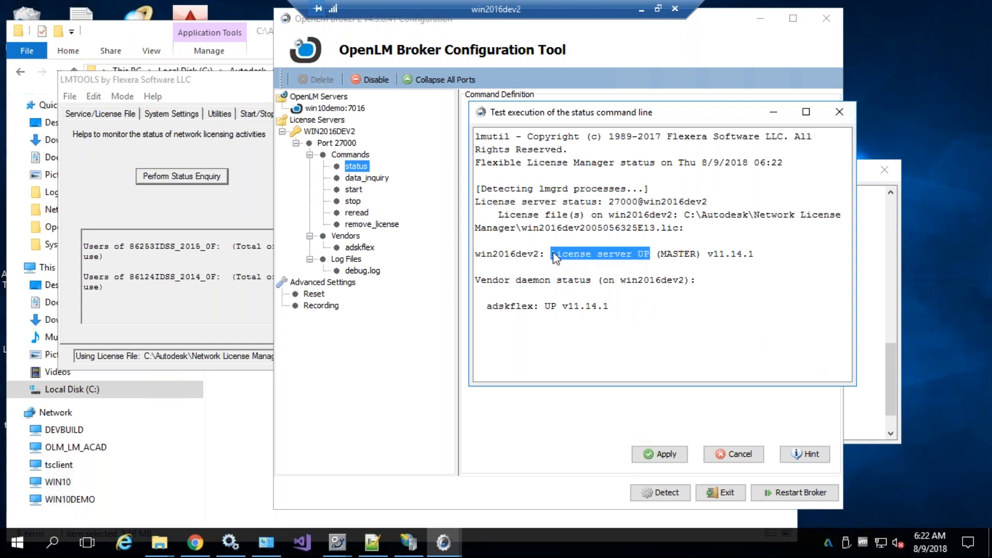
click(839, 112)
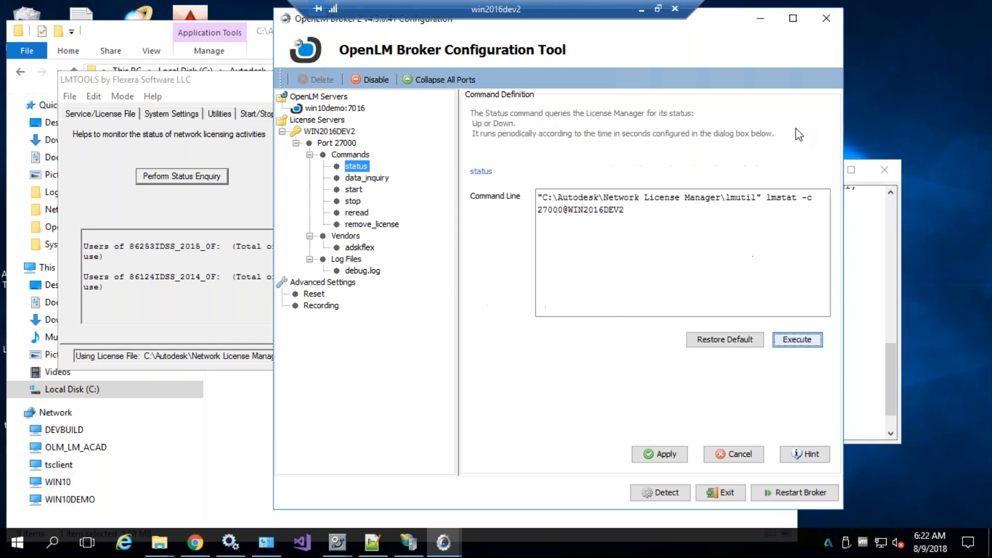
Test-run data_inquiry and compare its seven permanent IDSS licenses with the LMTOOLS status enquiry
key(Down)
click(808, 340)
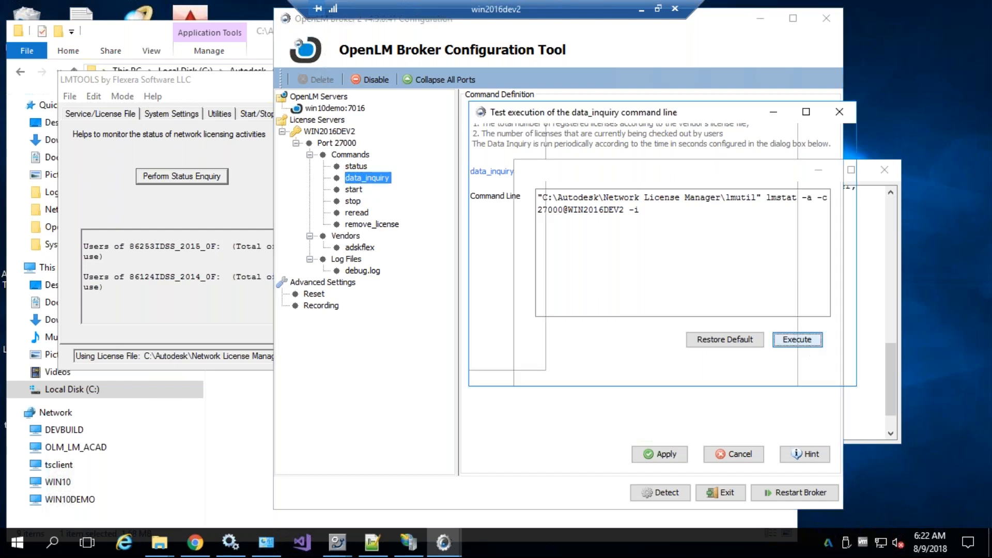
drag(848, 309, 842, 145)
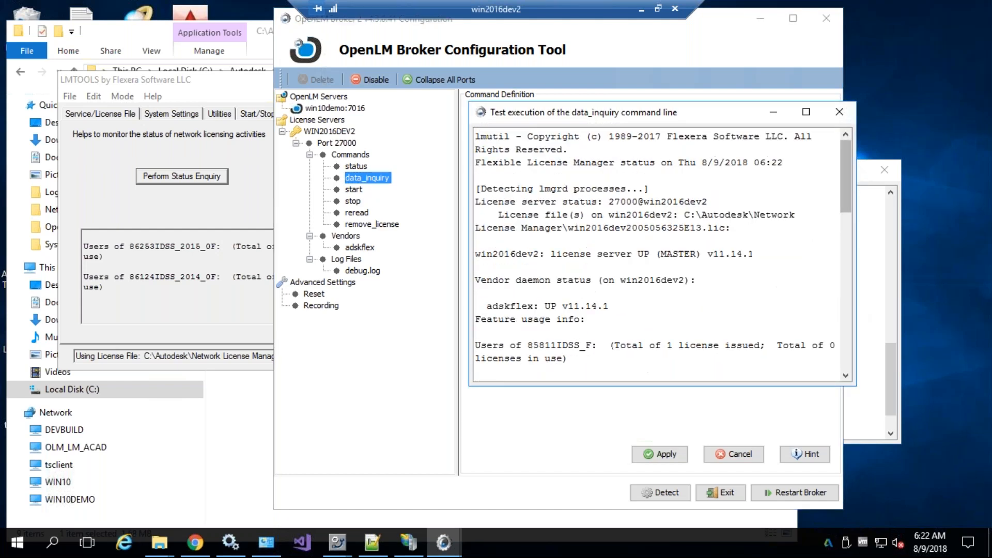
click(171, 179)
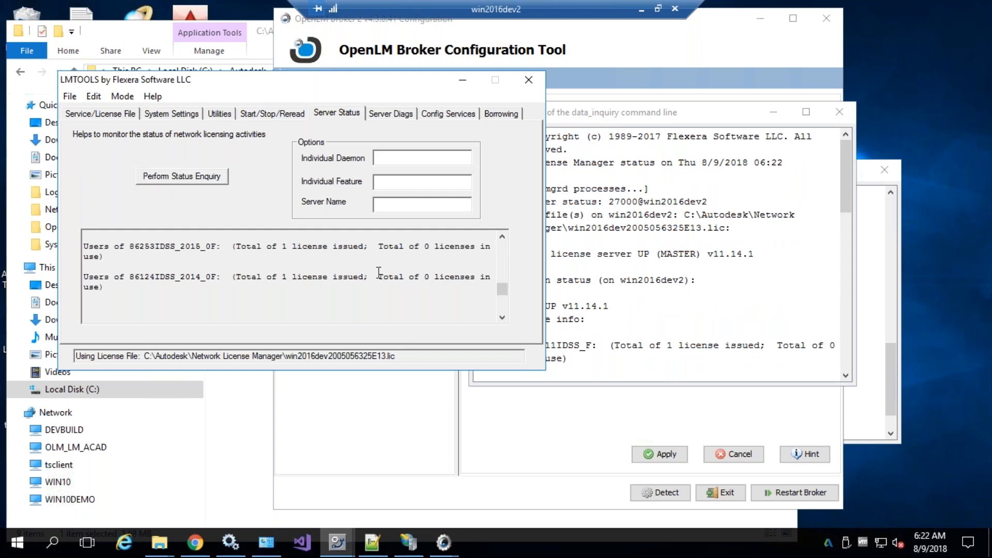
click(596, 253)
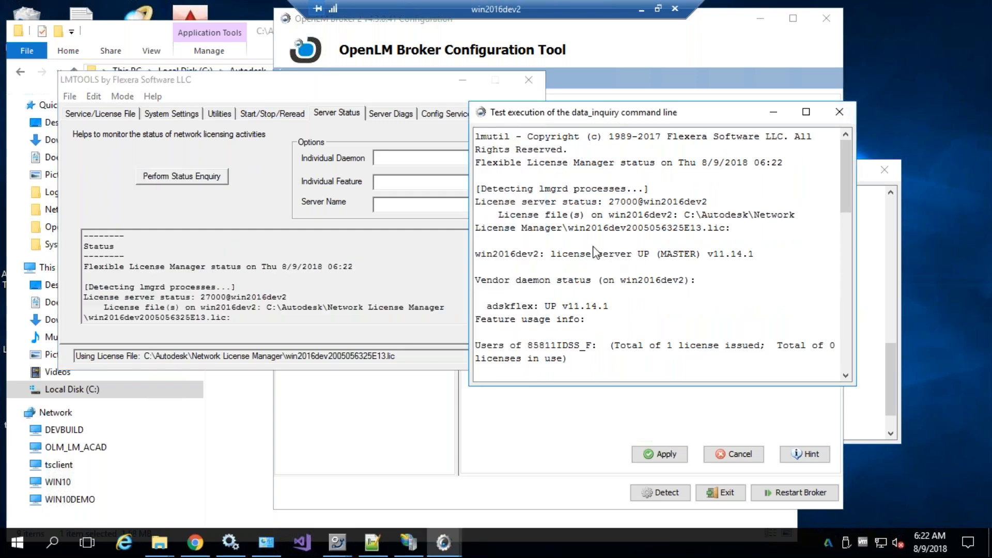
click(476, 87)
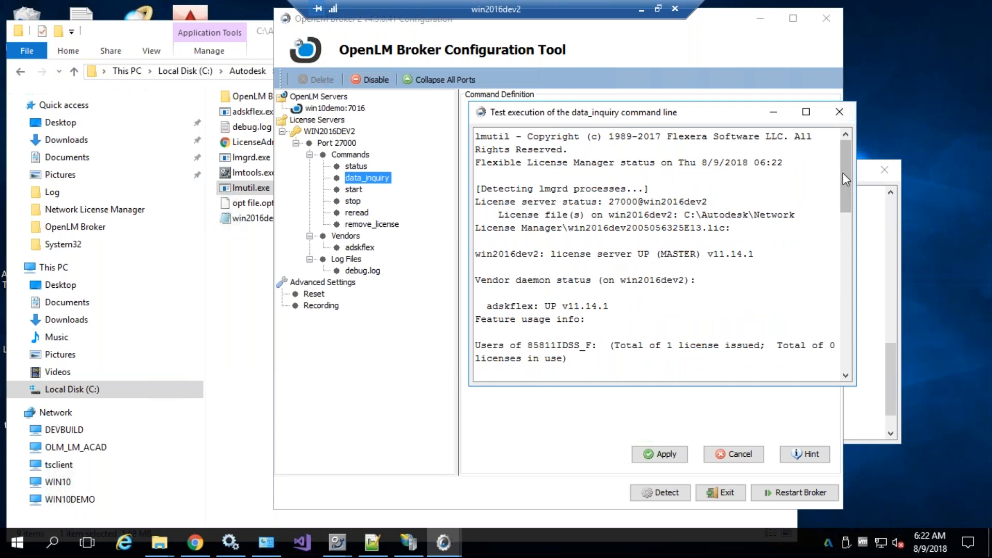
drag(844, 174, 845, 333)
drag(487, 192, 701, 342)
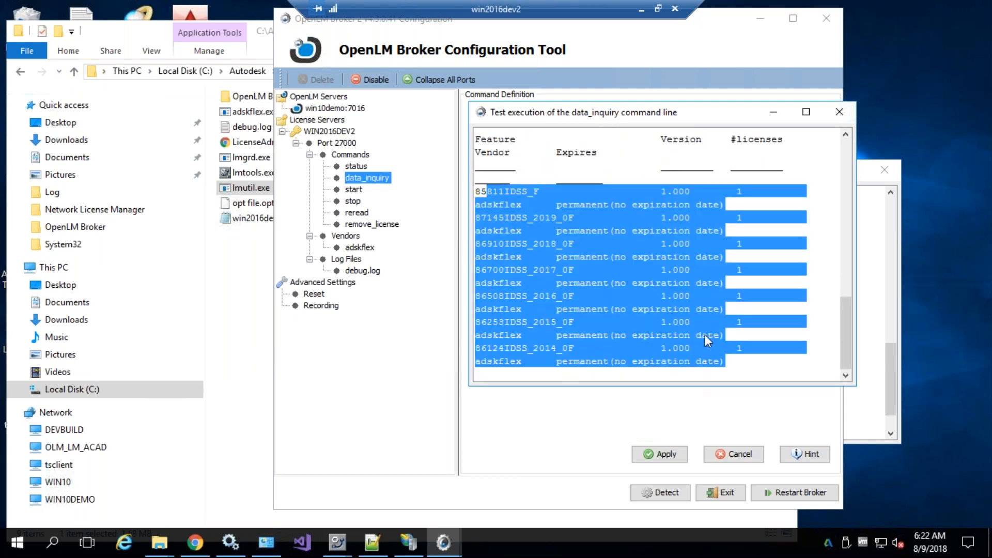
click(702, 342)
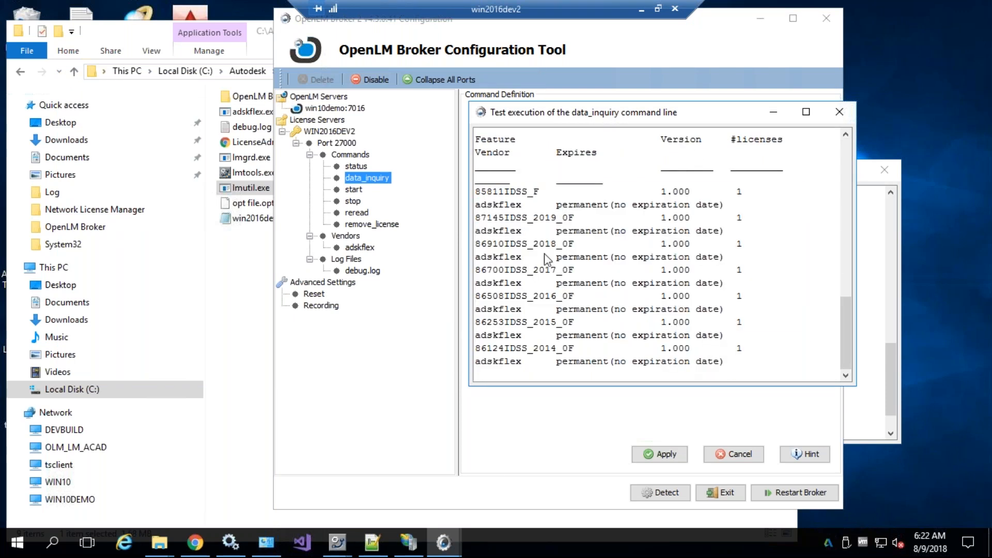
click(835, 112)
Compare LMTOOLS' Start/Stop/Reread page with the Broker's lmreread command, then minimize LMTOOLS
click(356, 213)
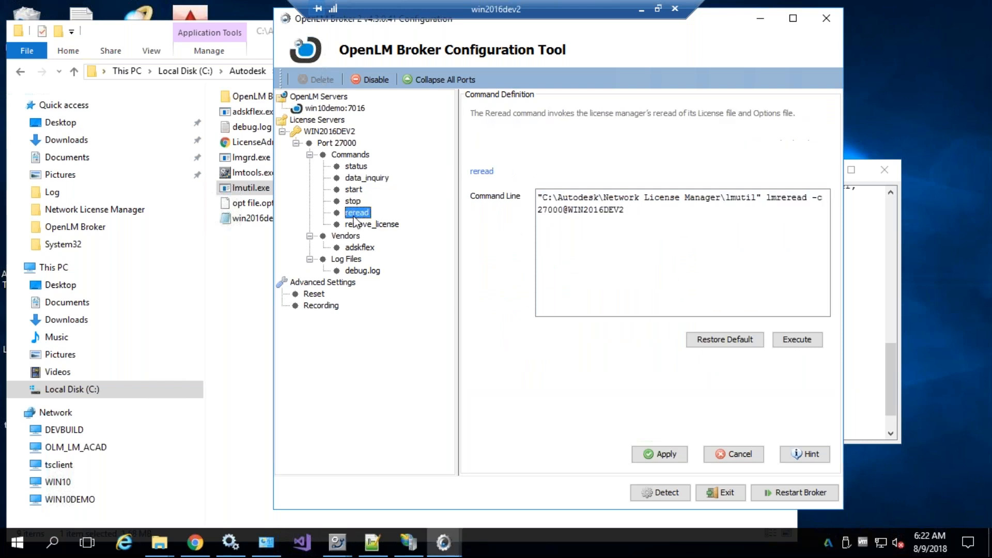
click(373, 542)
click(536, 488)
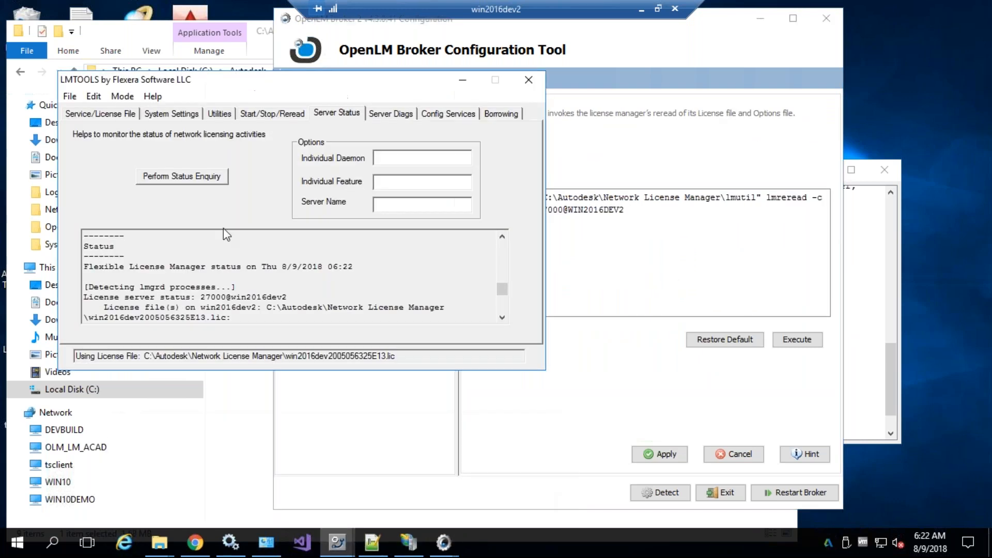
click(246, 115)
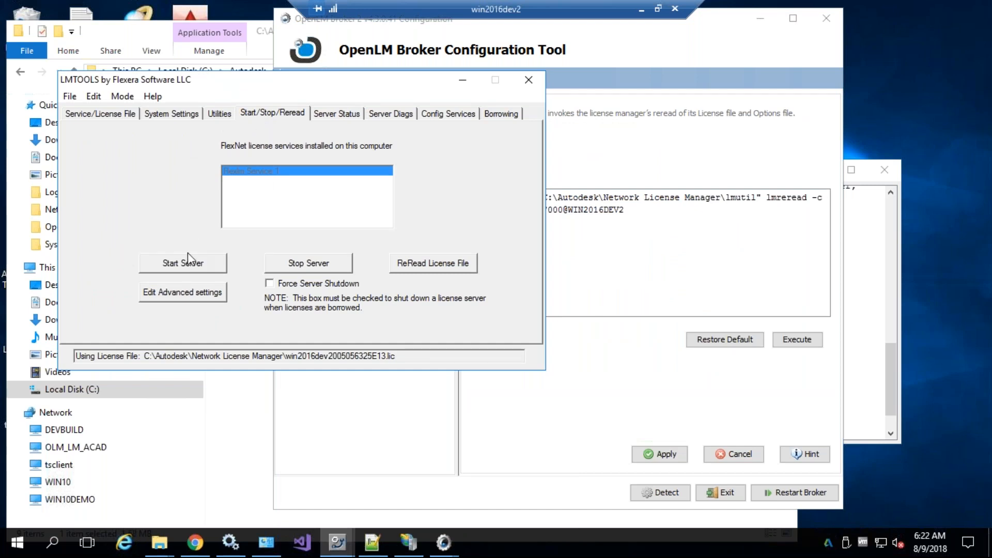
drag(394, 83, 188, 158)
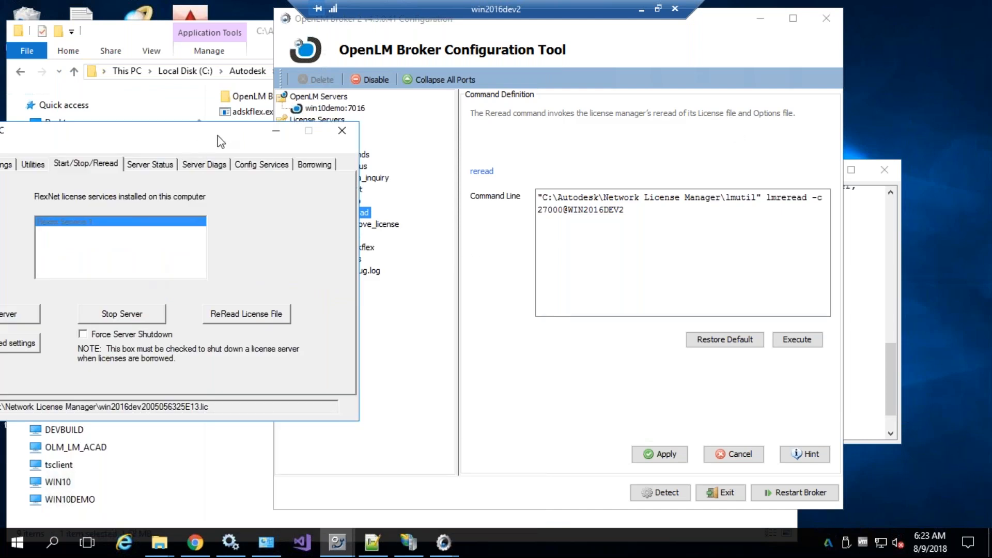
click(769, 204)
double_click(770, 204)
click(150, 140)
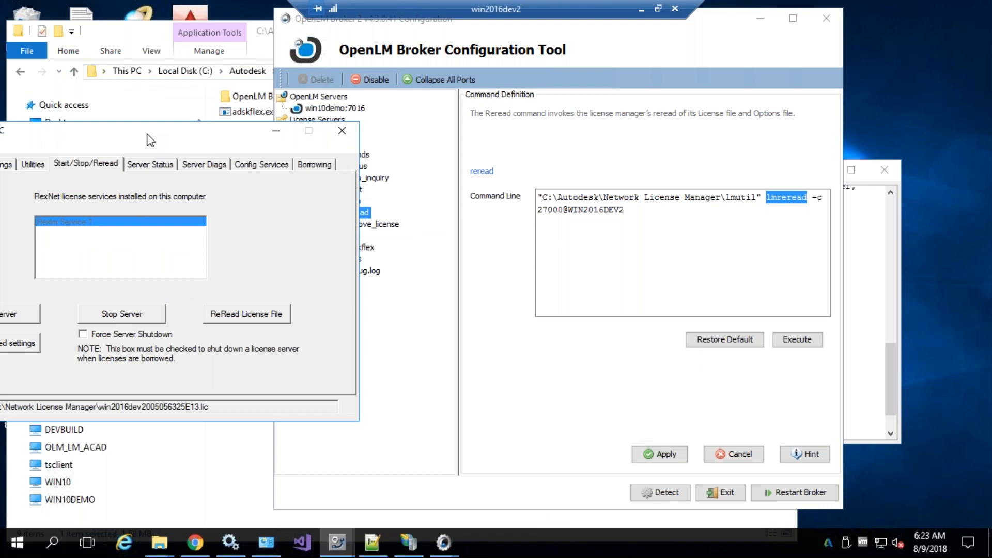
click(276, 130)
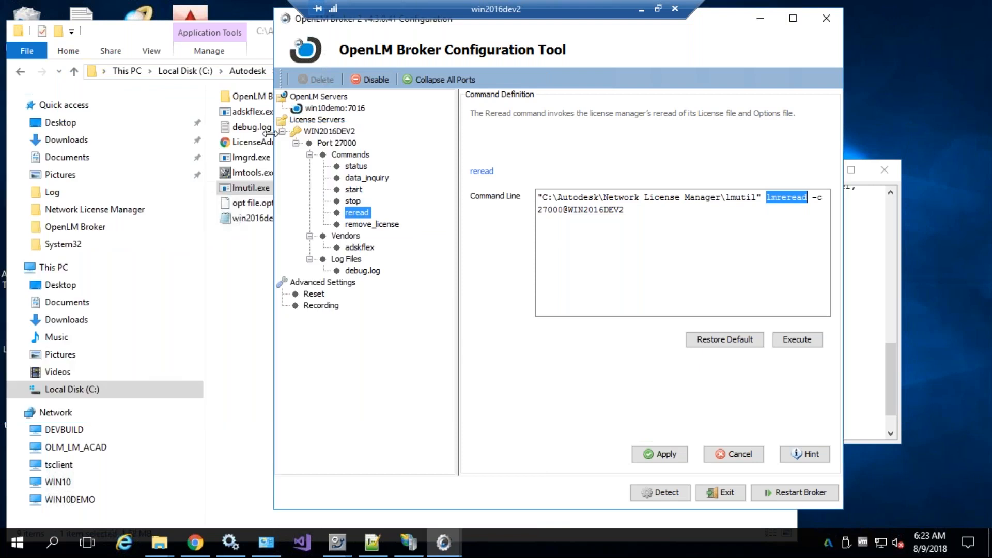
Run the data_inquiry test twice, closing each output window after it reports UP
click(355, 156)
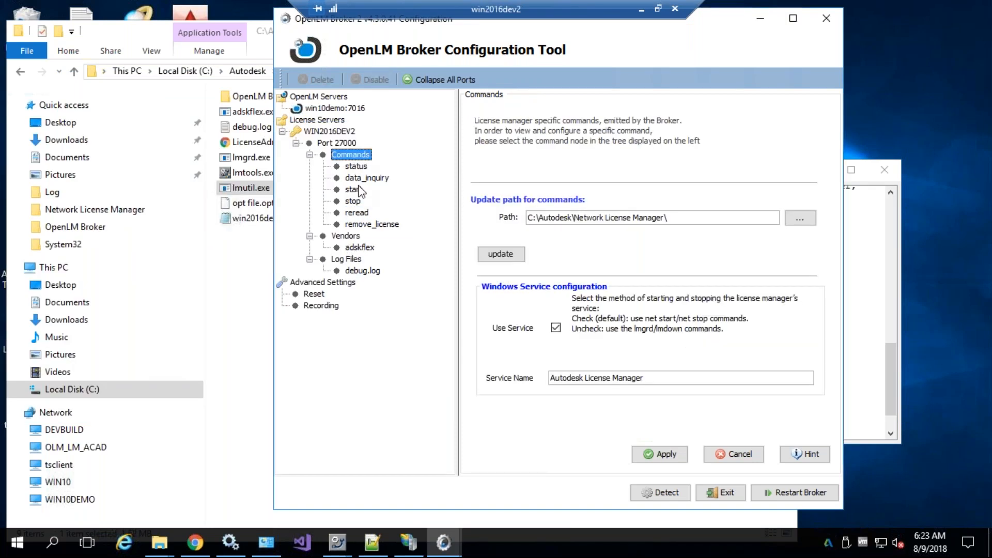
click(368, 179)
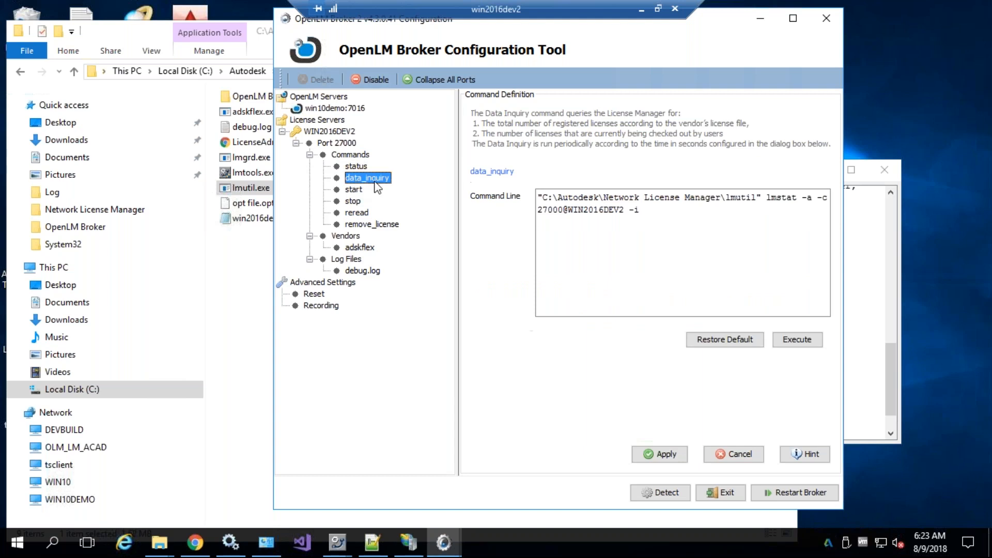
click(798, 340)
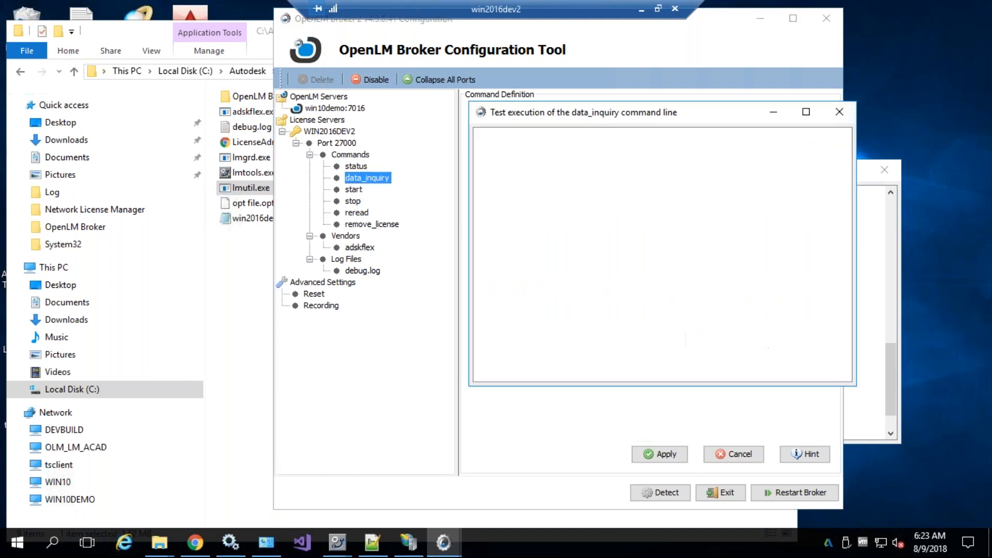
scroll(733, 220, up, 15)
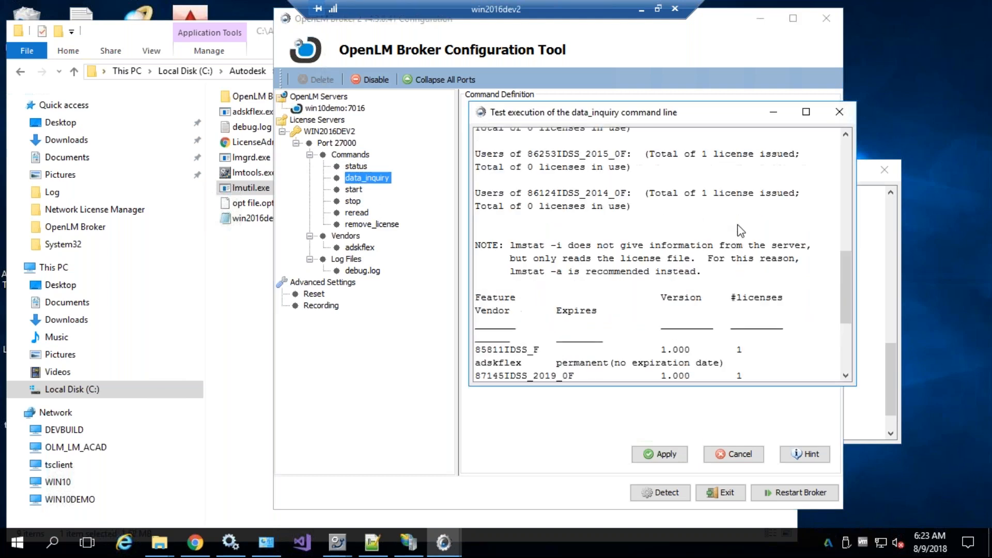
click(838, 112)
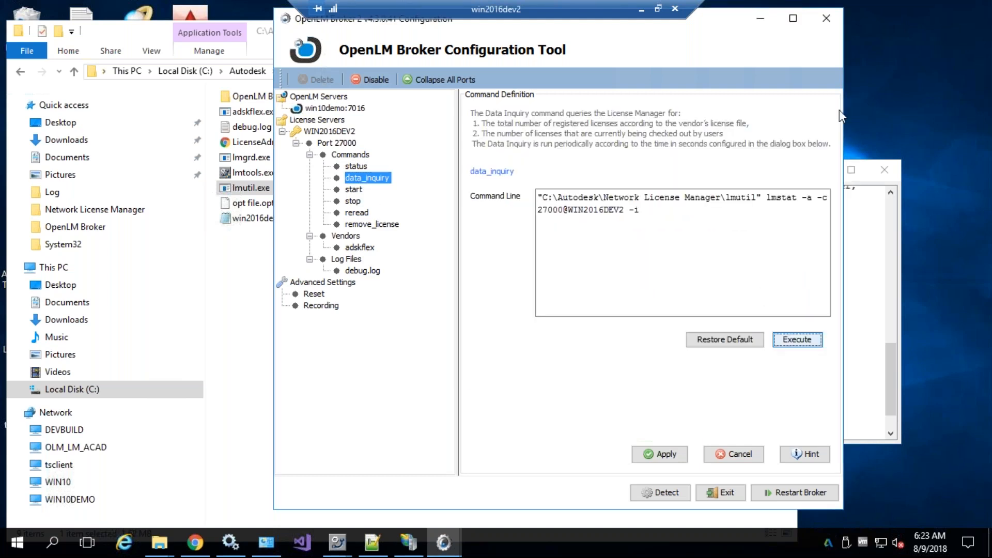
click(798, 341)
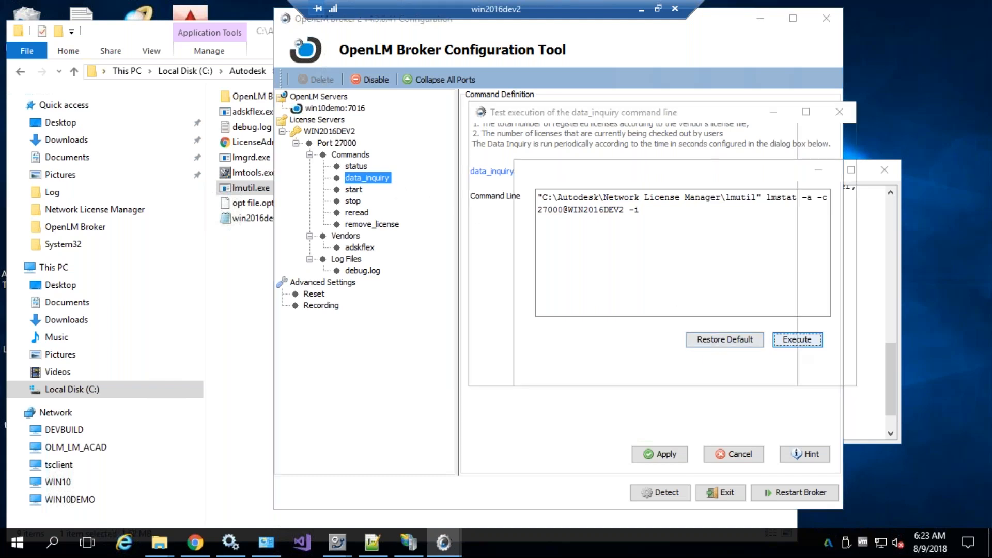
click(837, 112)
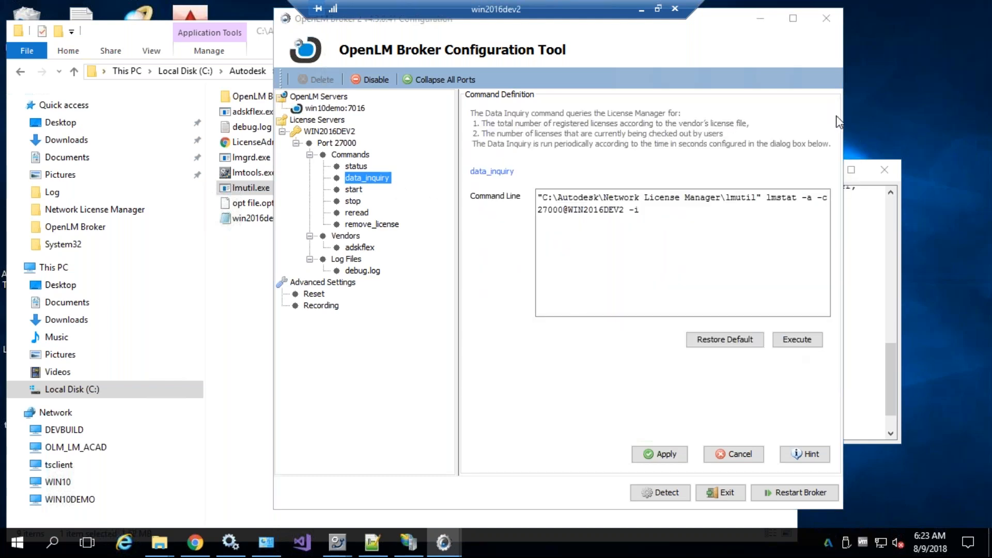
Review the status command, port 27000 license file path, and debug.log, ending on adskflex
click(353, 167)
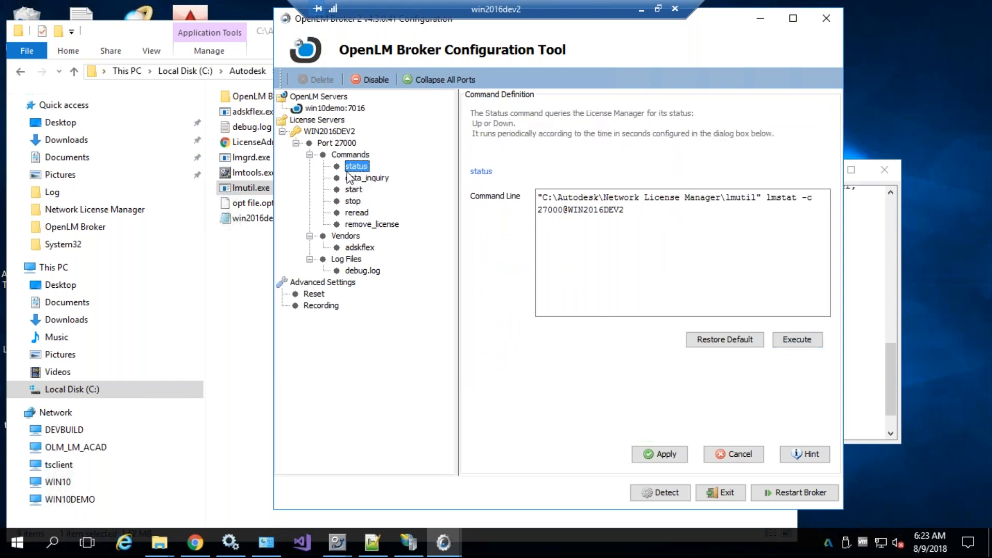
click(340, 144)
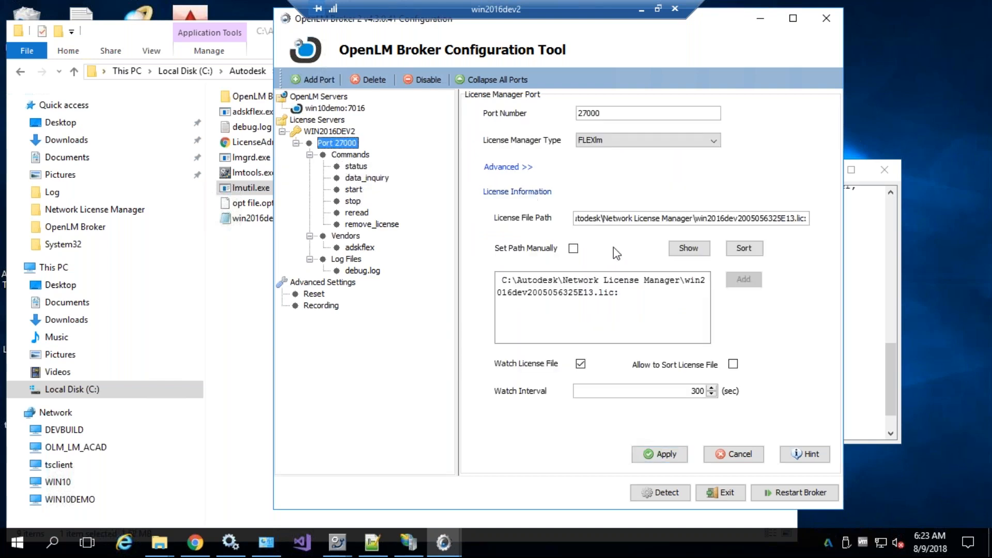
drag(619, 293, 514, 276)
click(511, 283)
click(359, 248)
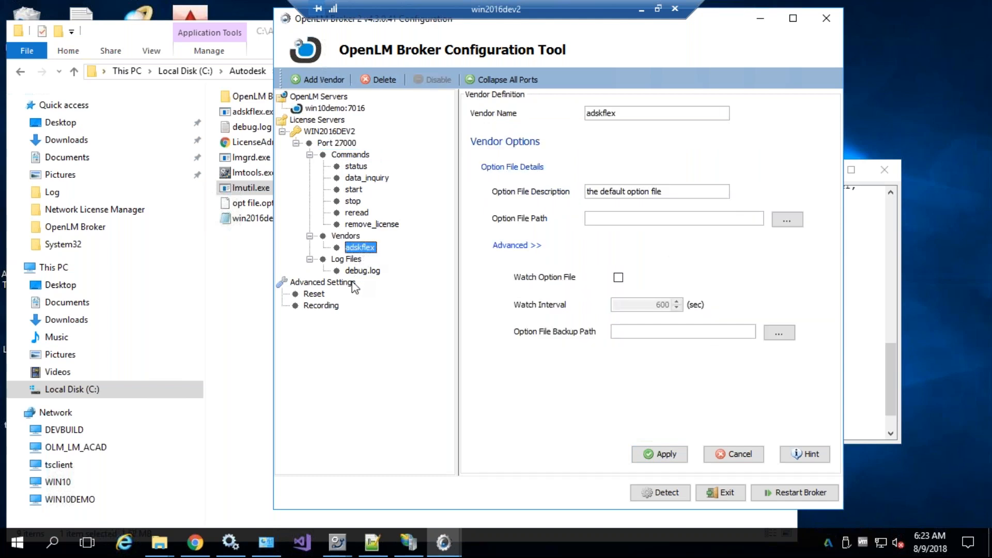
click(356, 272)
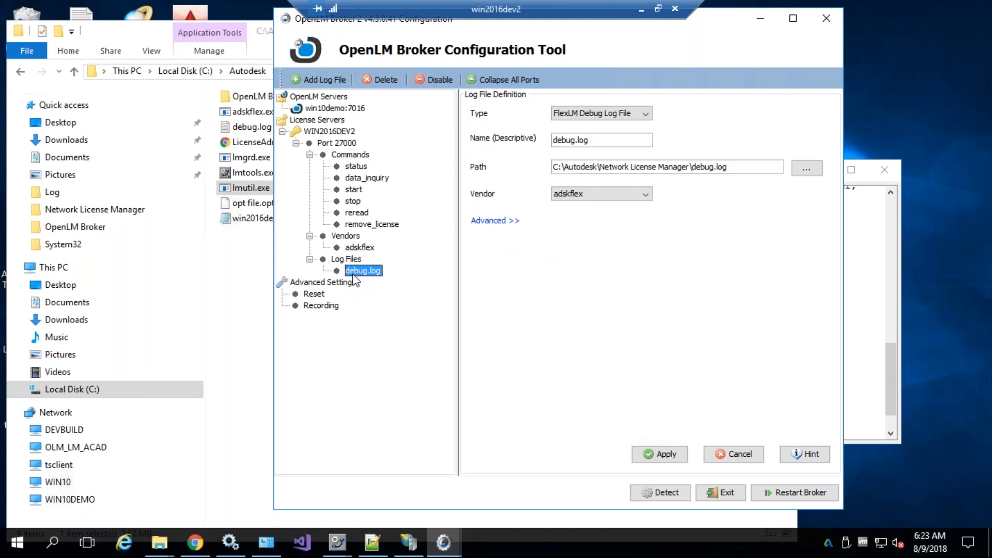
click(356, 251)
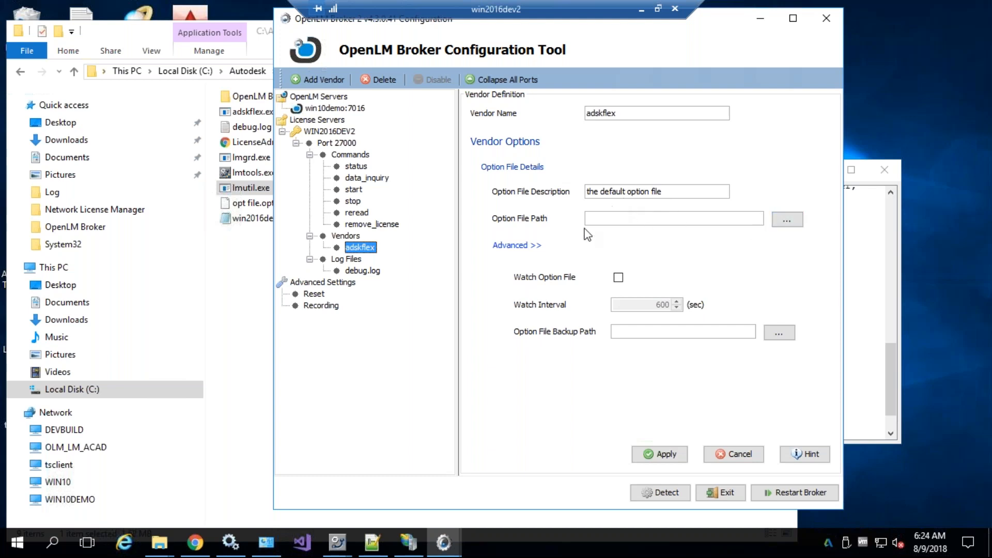
Copy the Explorer folder path that contains opt file.opt
drag(616, 114, 573, 118)
click(240, 207)
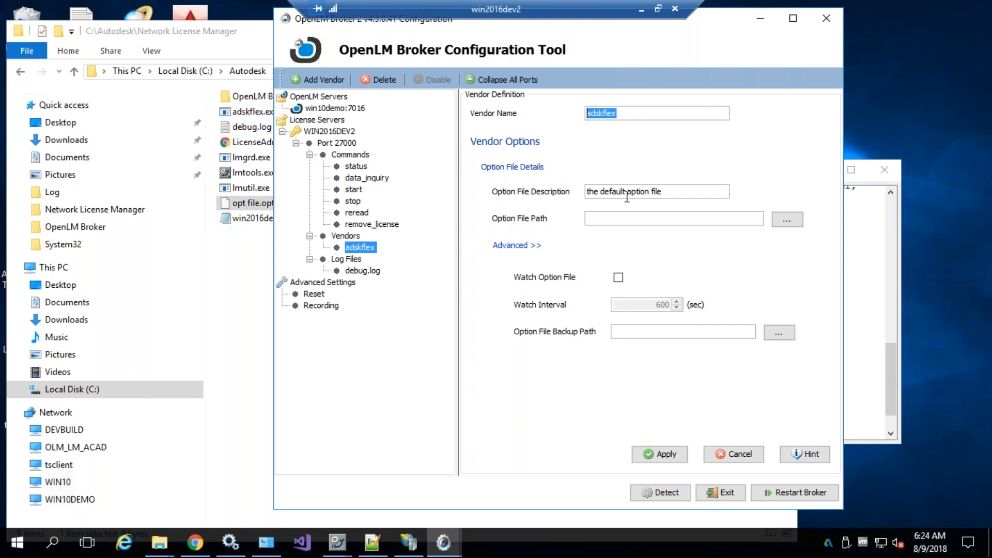
click(256, 198)
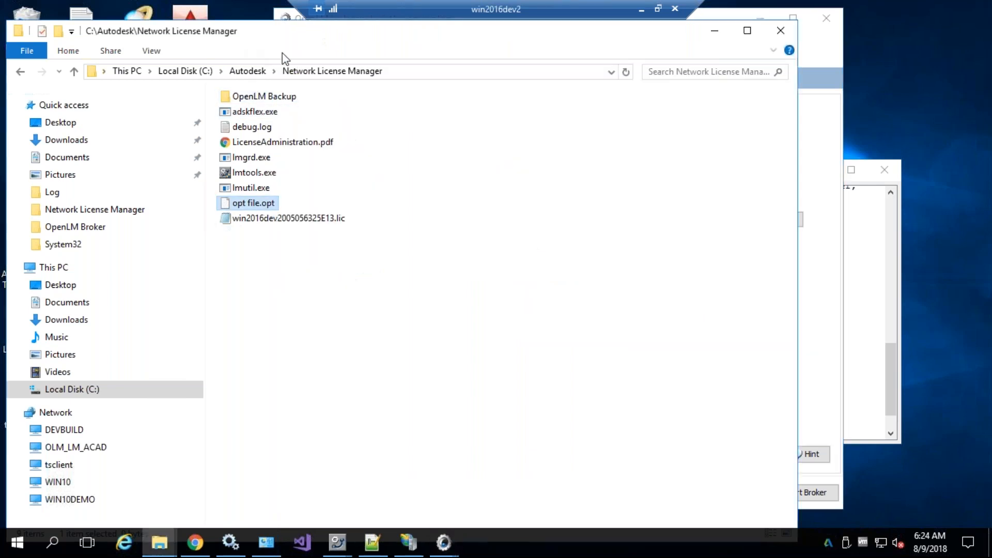
click(404, 72)
key(ctrl+c)
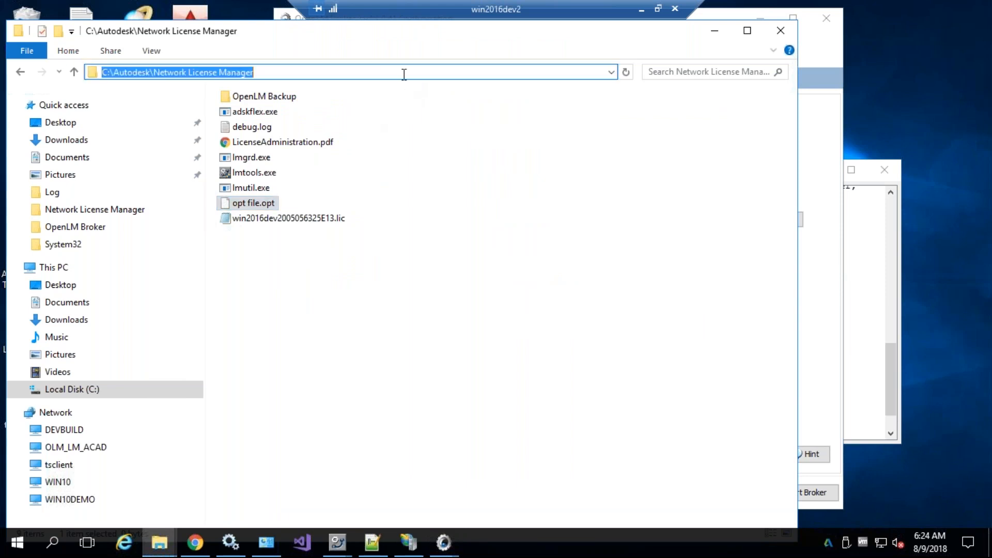
click(247, 203)
Set adskflex's option file path to the folder plus \opt file.opt, watched every 600 seconds
click(834, 285)
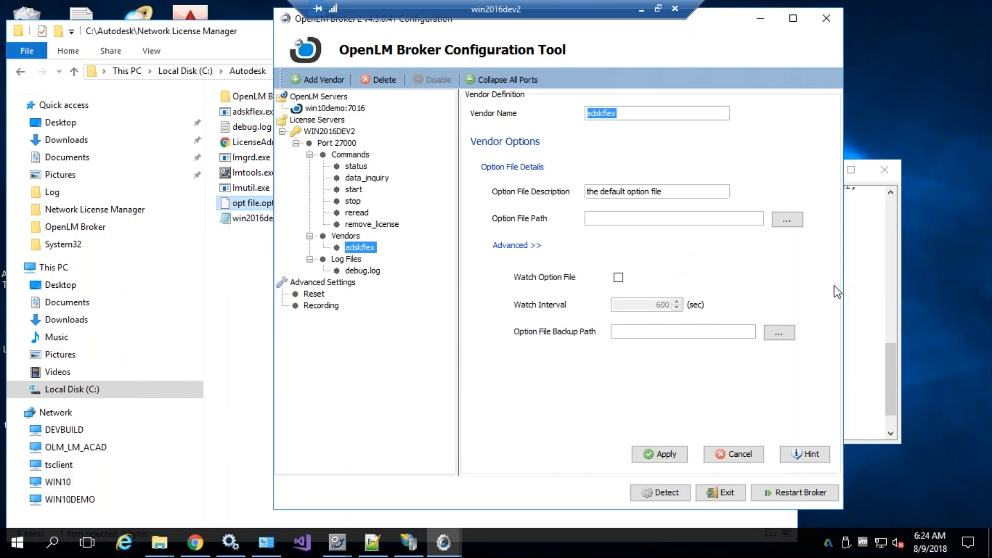
click(629, 217)
key(ctrl+v)
text(\)
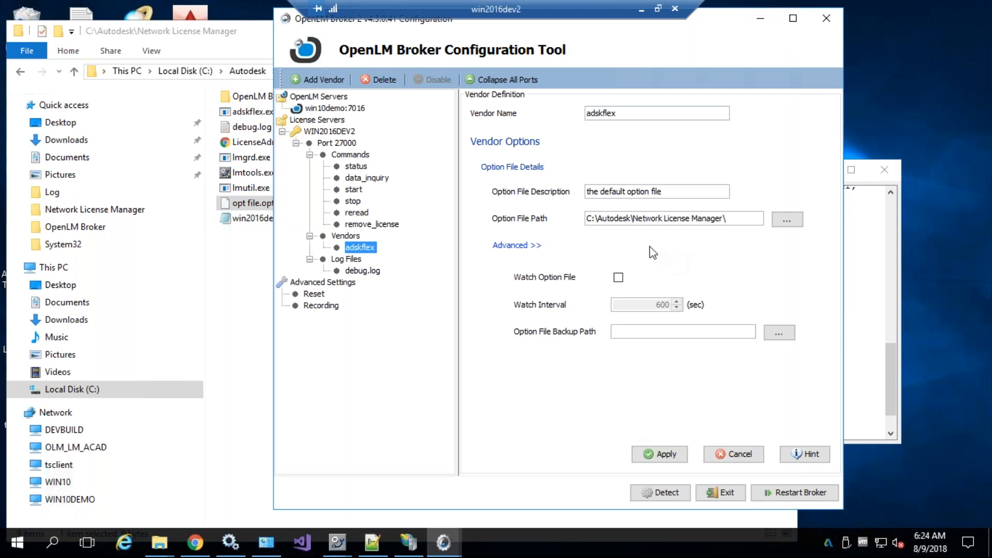
text(opt file.opt)
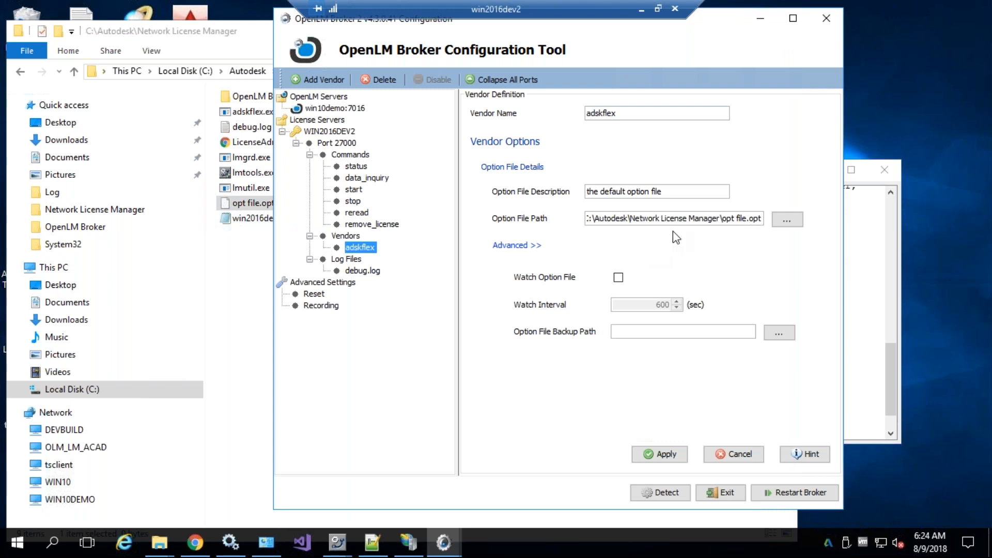
click(618, 277)
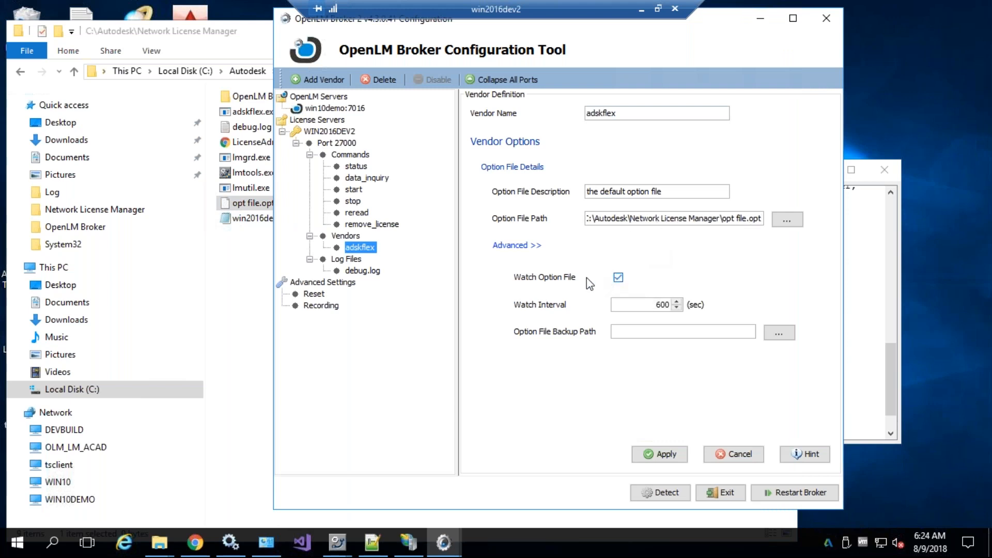
double_click(663, 304)
click(618, 330)
click(346, 235)
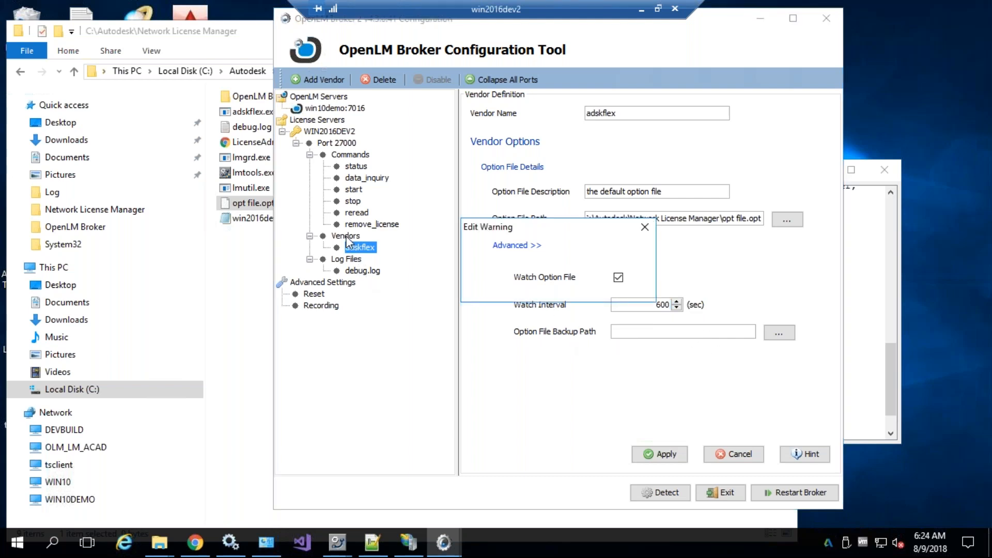
Save adskflex's option file settings after the unsaved-changes warning
click(537, 283)
click(660, 453)
click(646, 290)
Add a placeholder vendor, then delete it
click(345, 237)
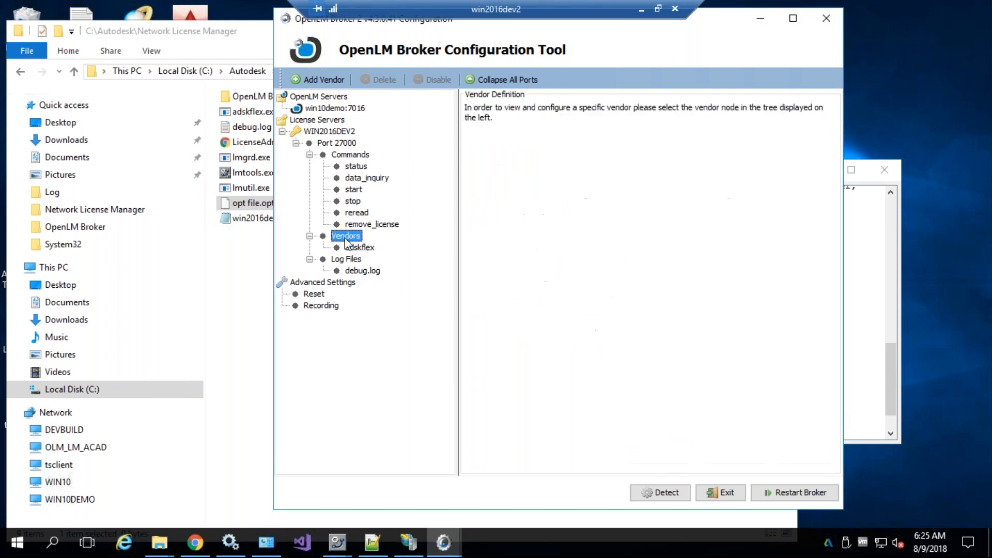
click(321, 77)
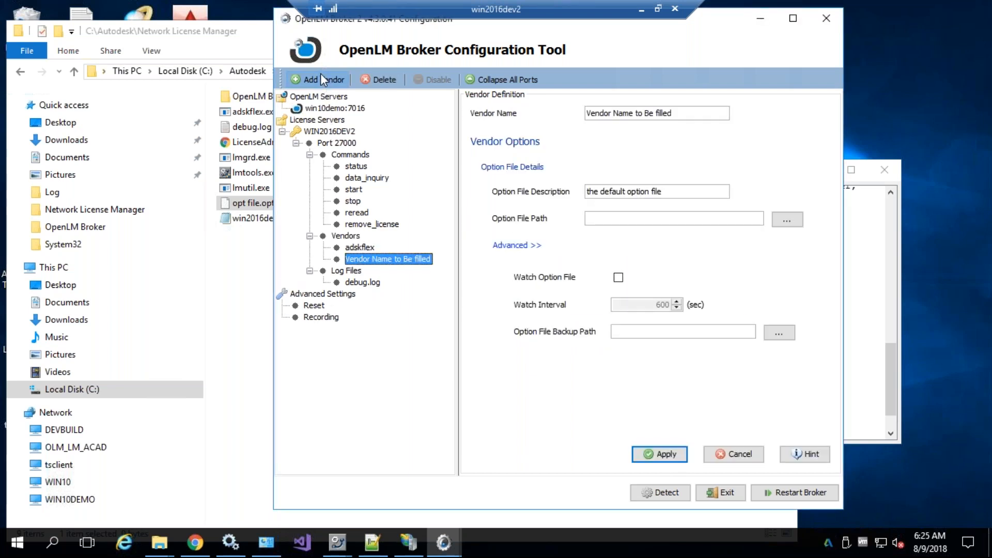
click(347, 238)
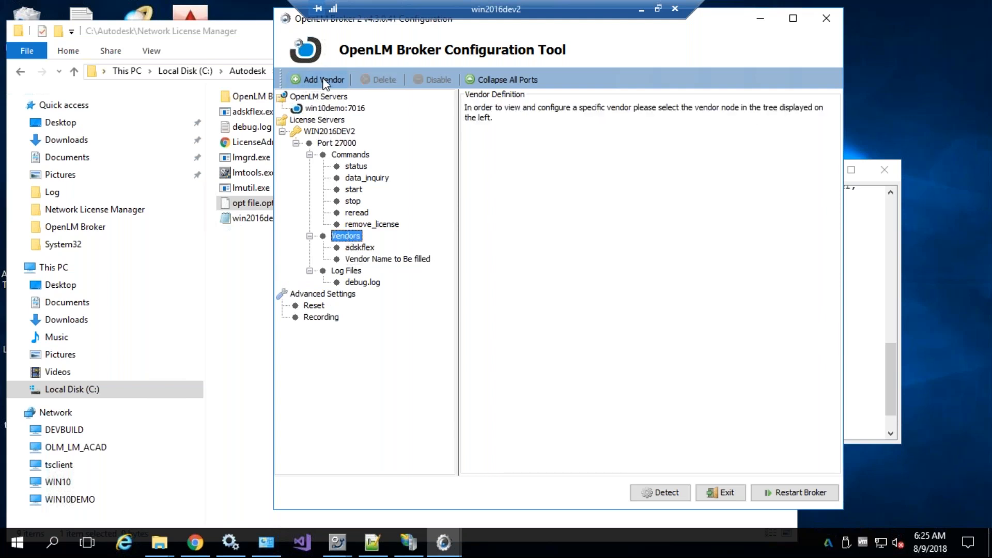
click(368, 259)
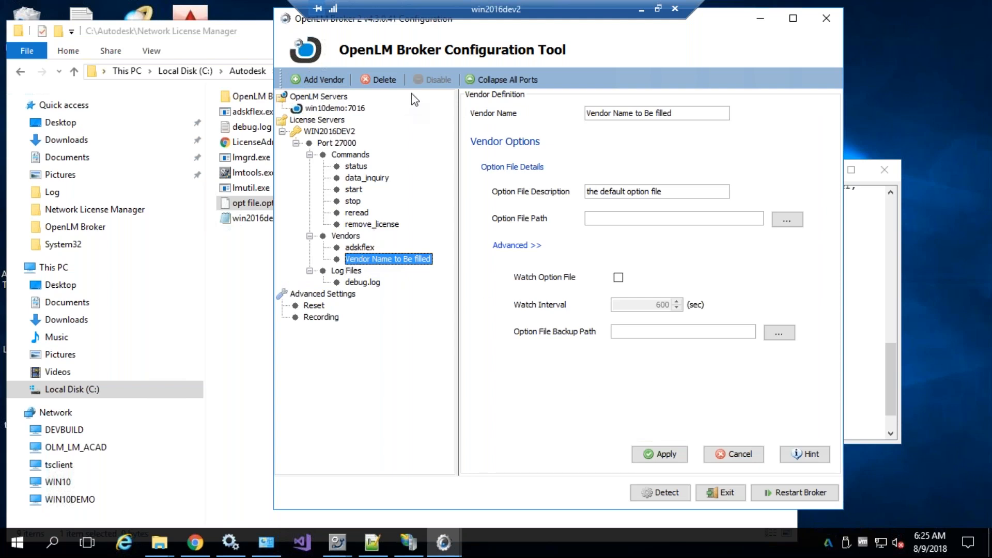
click(381, 79)
click(572, 284)
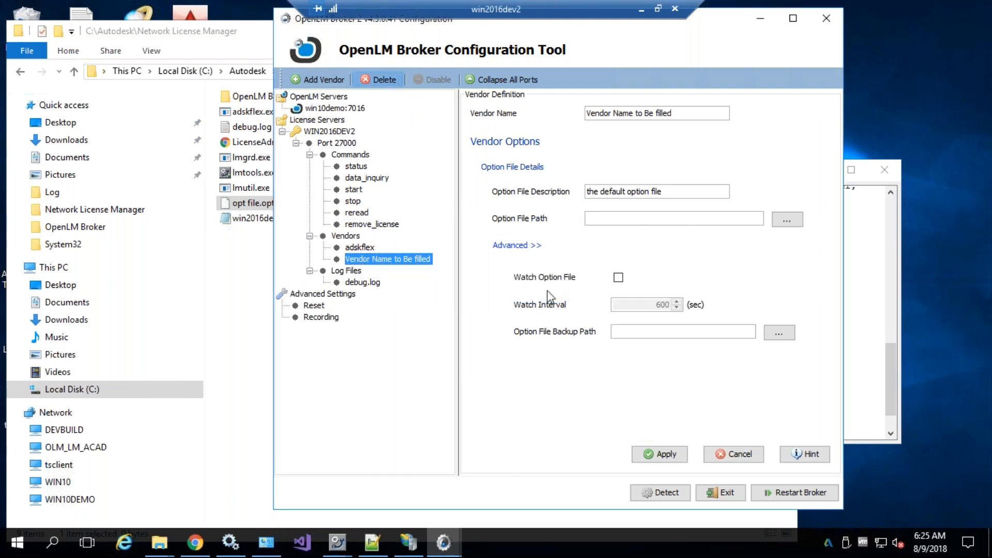
click(363, 271)
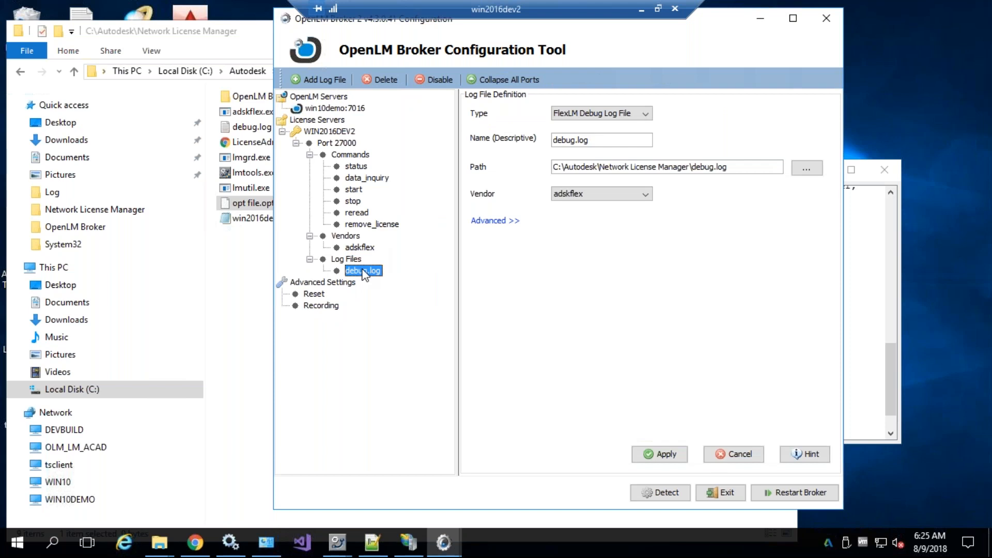
Add a trial log file entry and delete it, leaving only debug.log
click(341, 259)
click(356, 271)
click(342, 259)
click(359, 271)
click(345, 260)
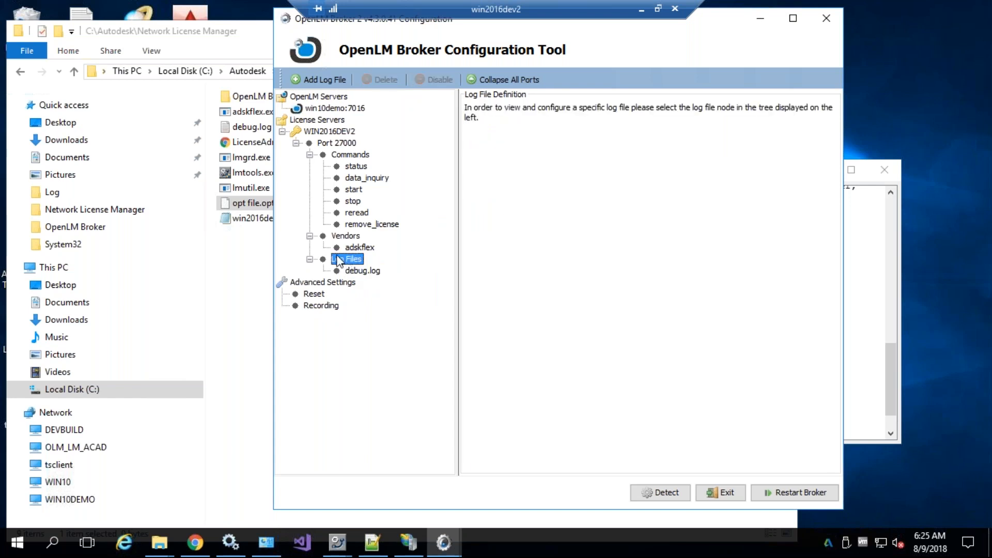
click(311, 81)
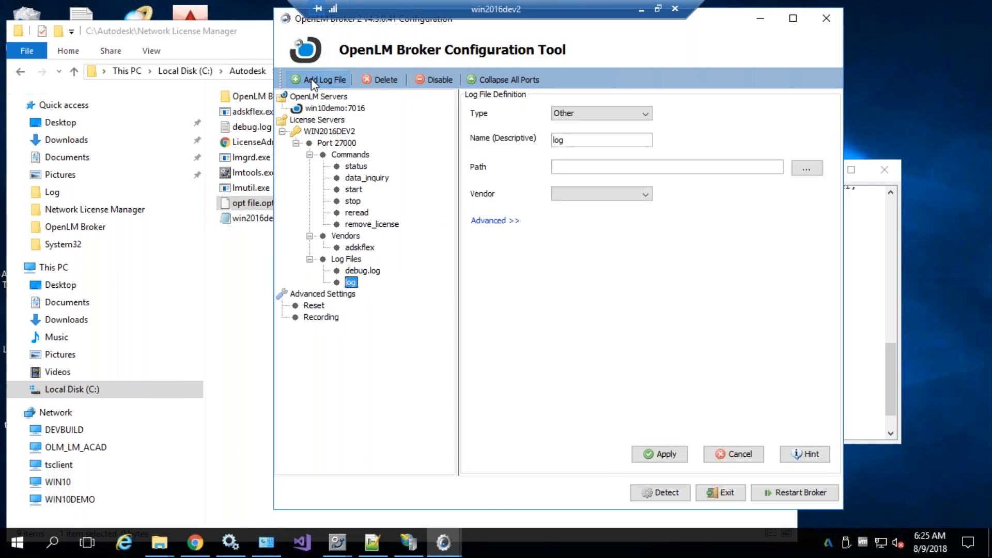
click(384, 80)
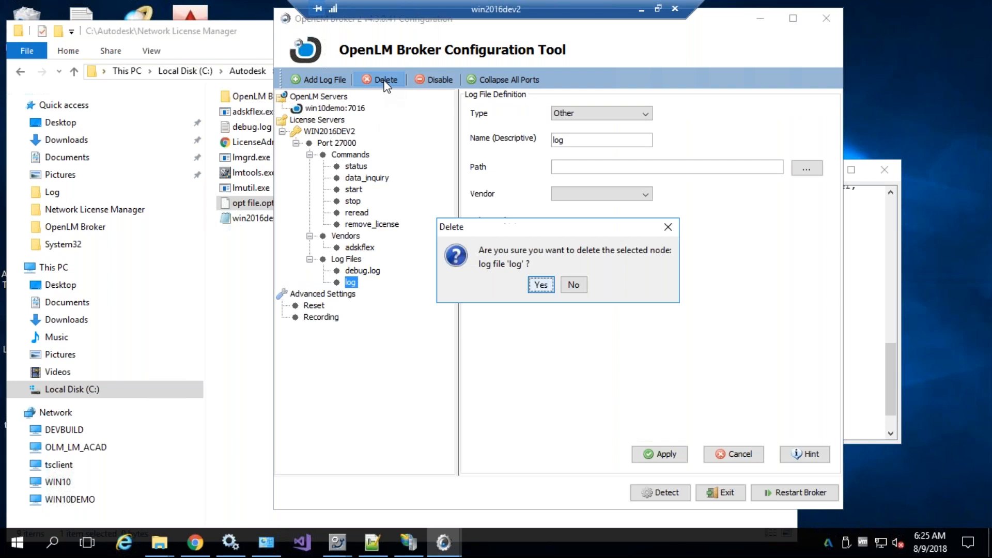
click(541, 285)
click(367, 272)
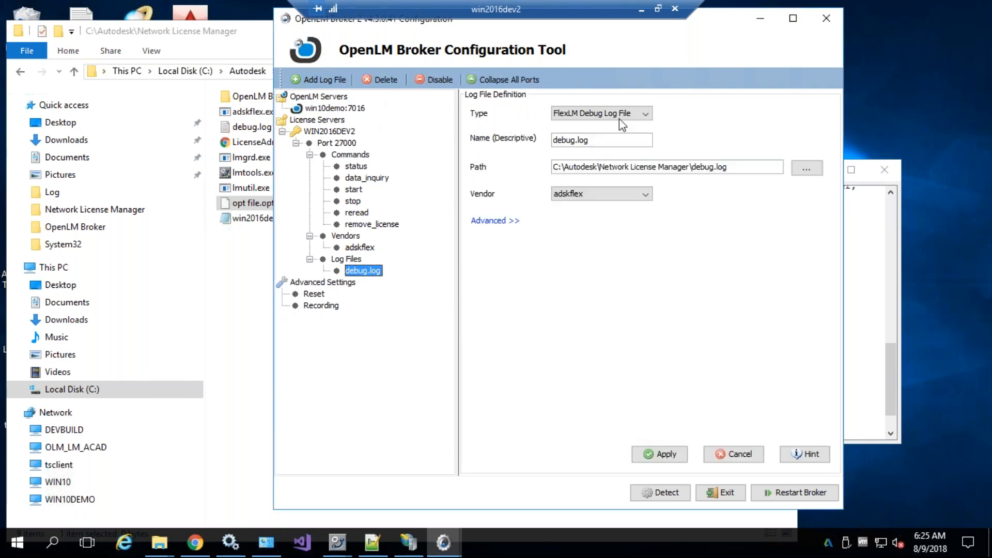
click(616, 195)
click(579, 220)
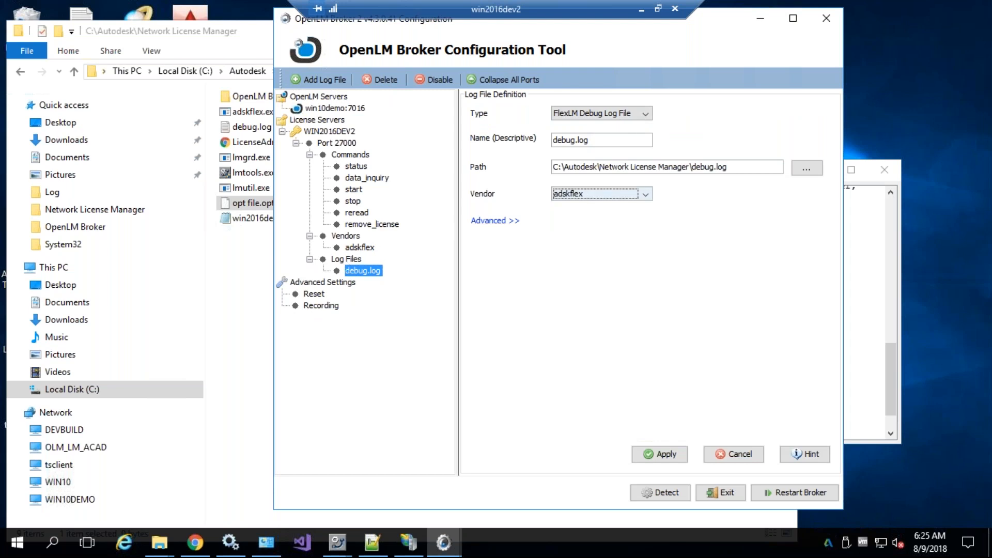
click(607, 141)
drag(606, 142, 547, 144)
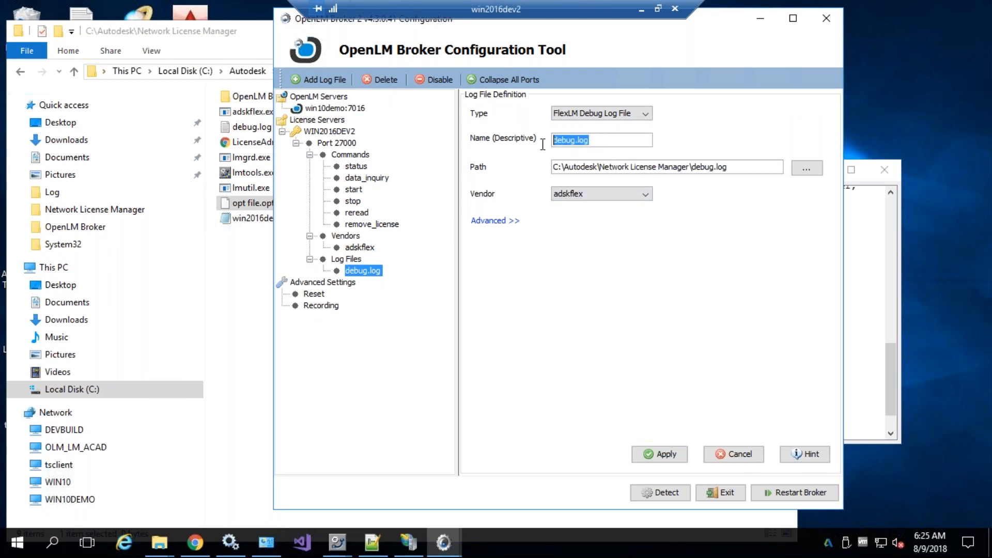
click(617, 112)
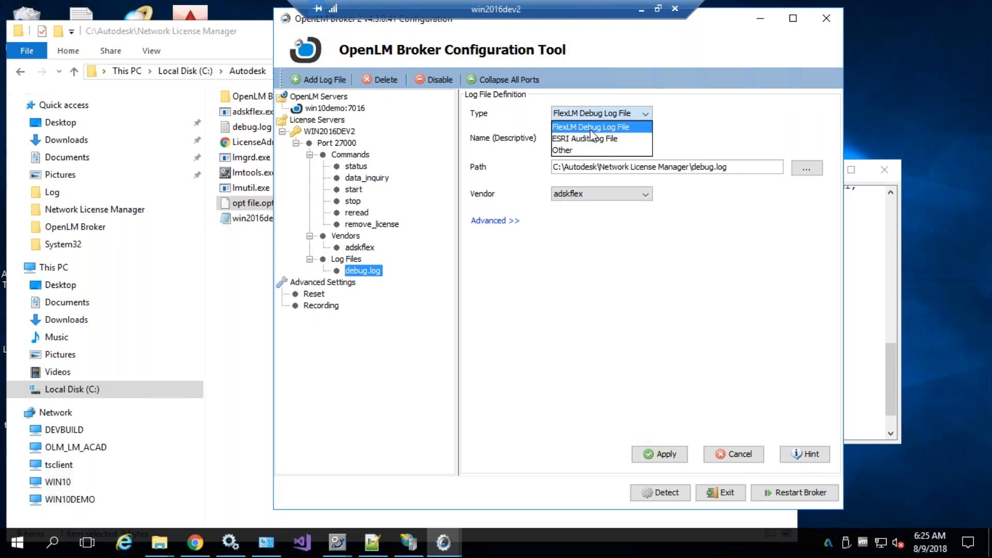
click(722, 128)
drag(728, 167, 551, 171)
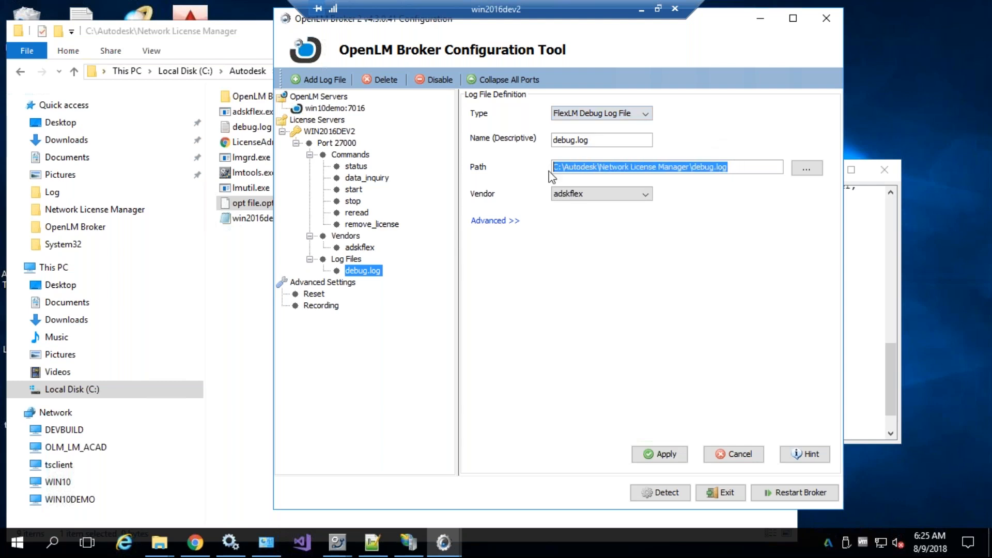
click(744, 165)
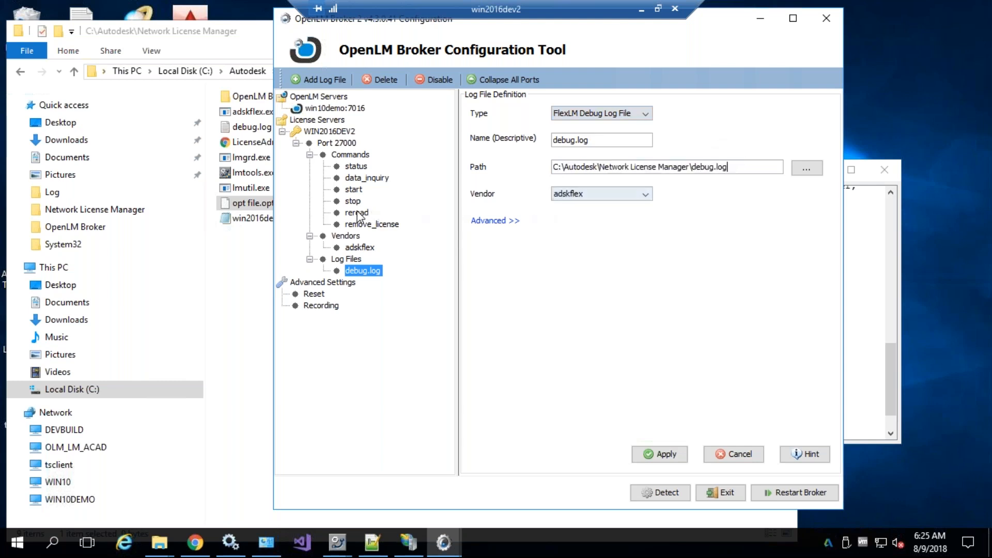
click(238, 254)
click(254, 131)
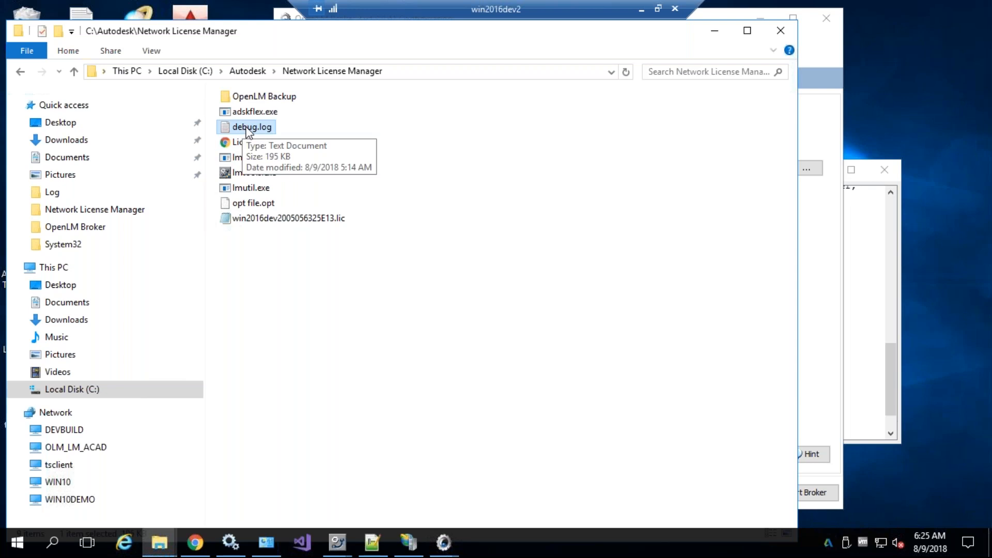
click(839, 319)
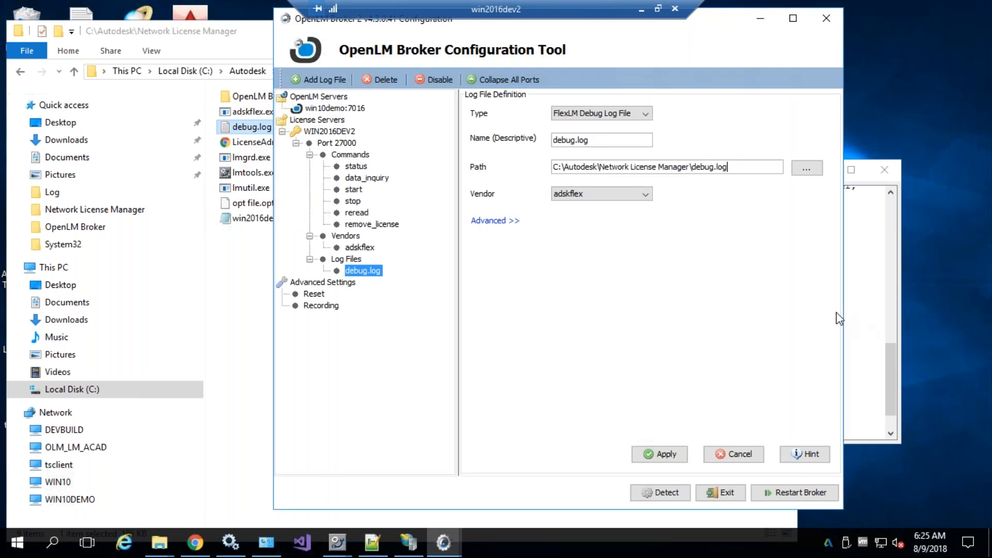
Open debug.log in Notepad, search for DENIED (none found), scroll to the end, and close it
double_click(252, 128)
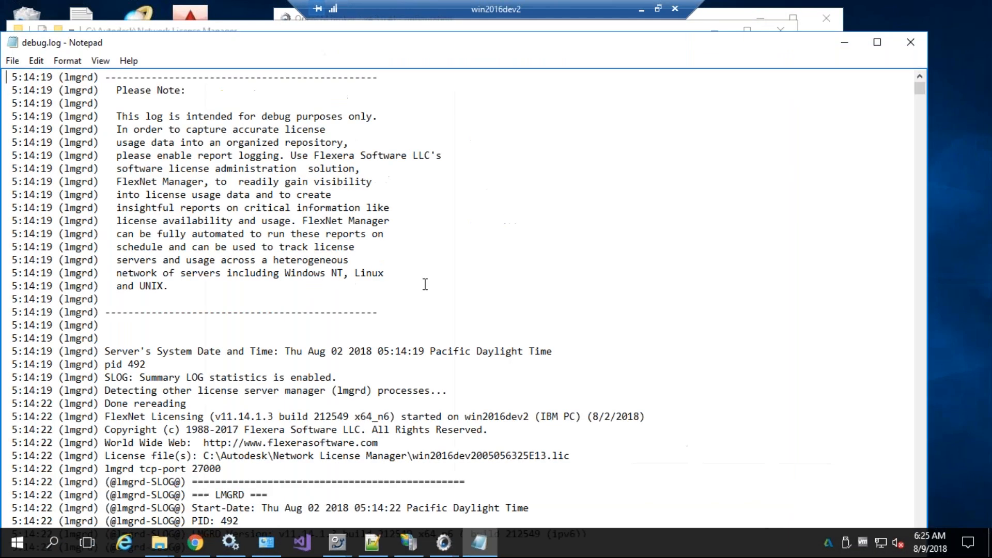
key(ctrl+f)
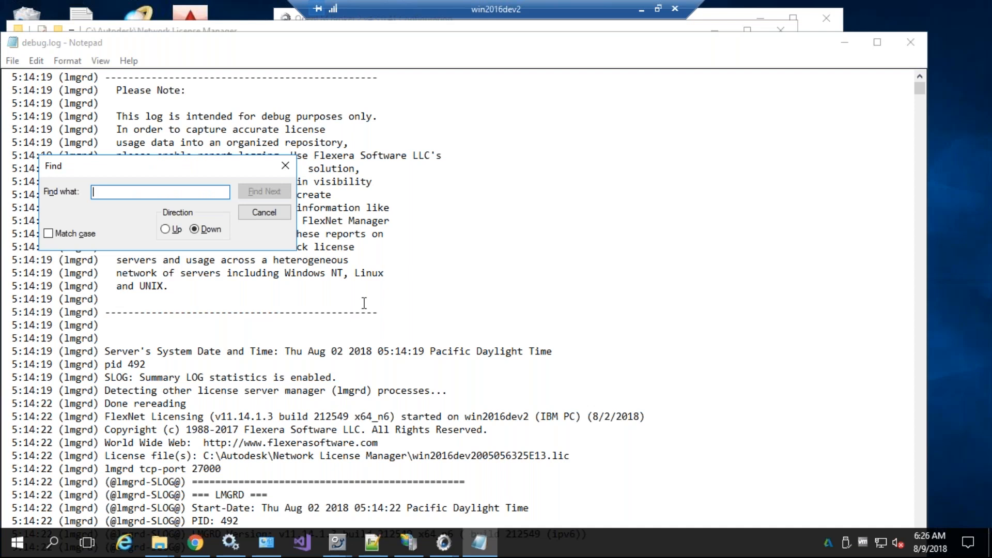
text(Deni)
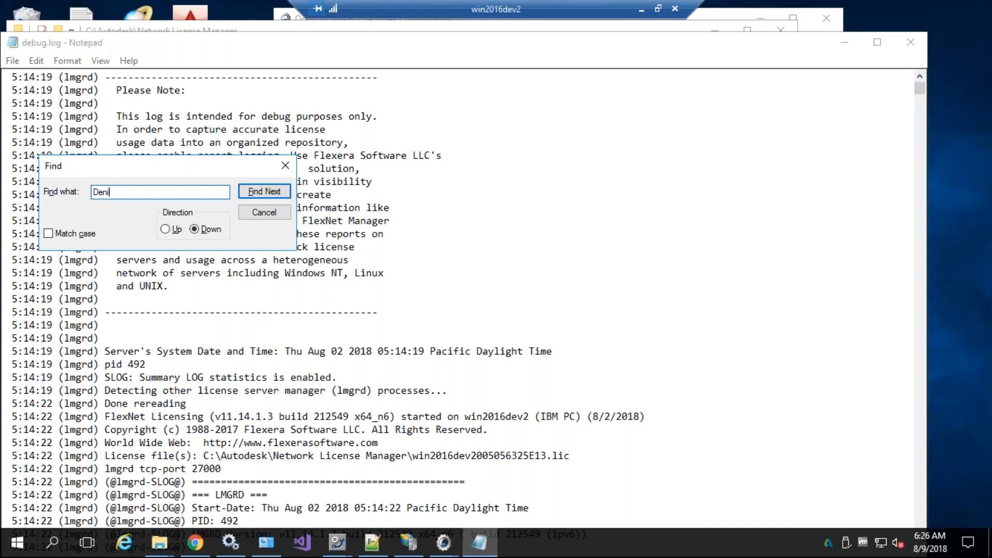
key(BackSpace)
key(BackSpace)
key(BackSpace)
key(BackSpace)
text(DENIED)
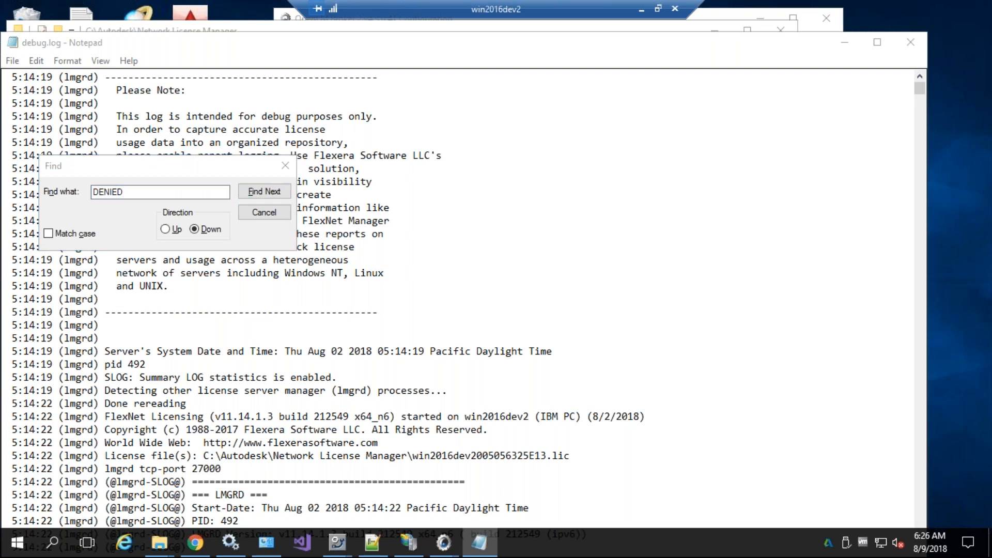
key(Return)
key(Return)
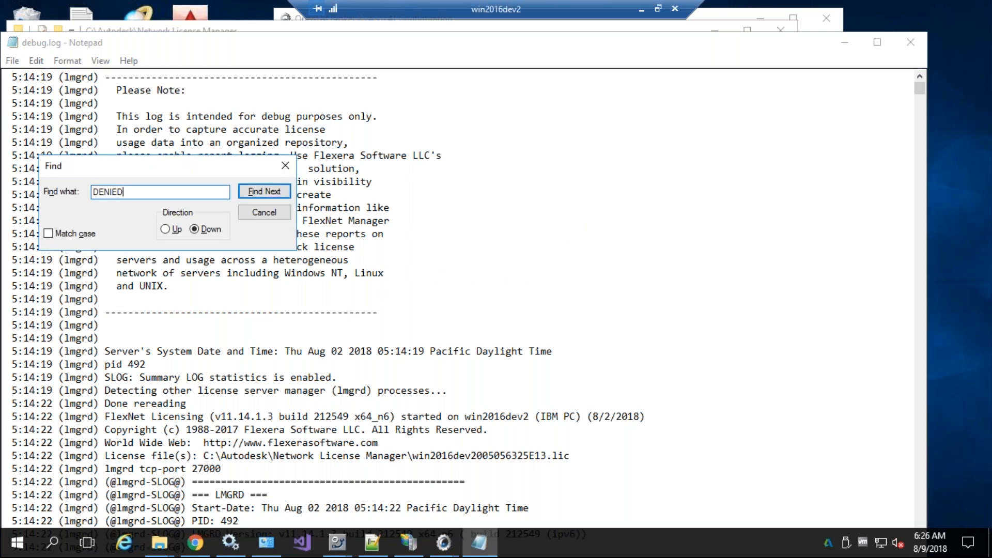
key(Escape)
scroll(413, 187, down, 10)
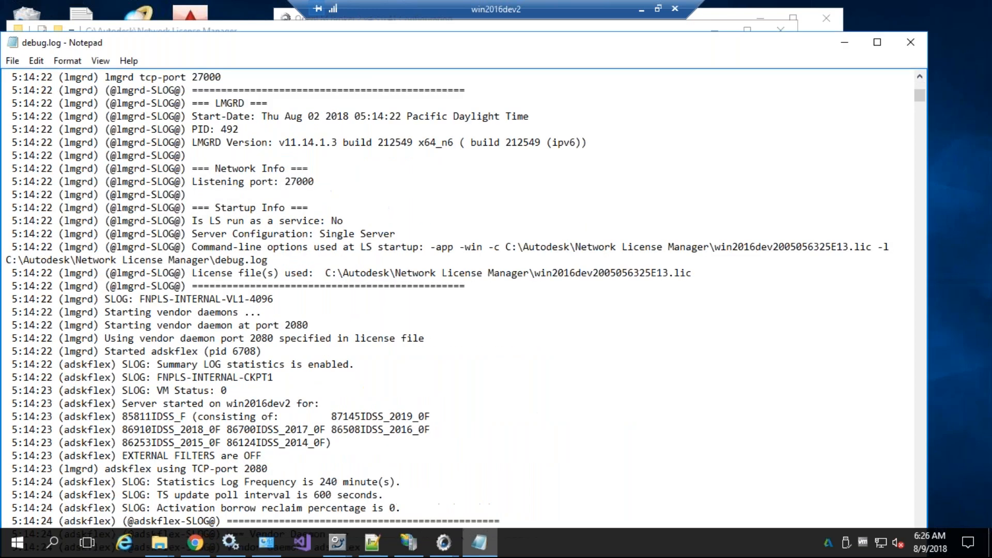
drag(920, 95, 938, 500)
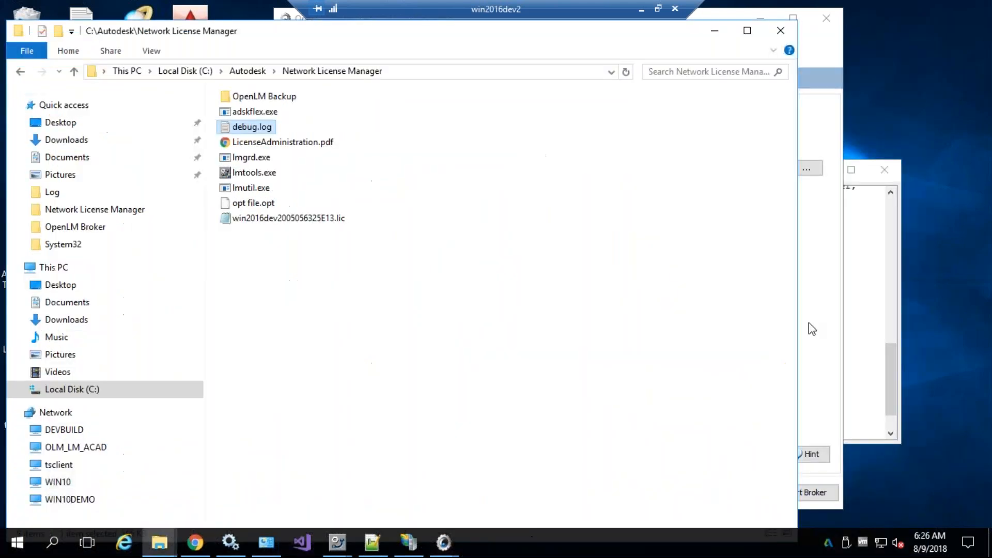
click(832, 317)
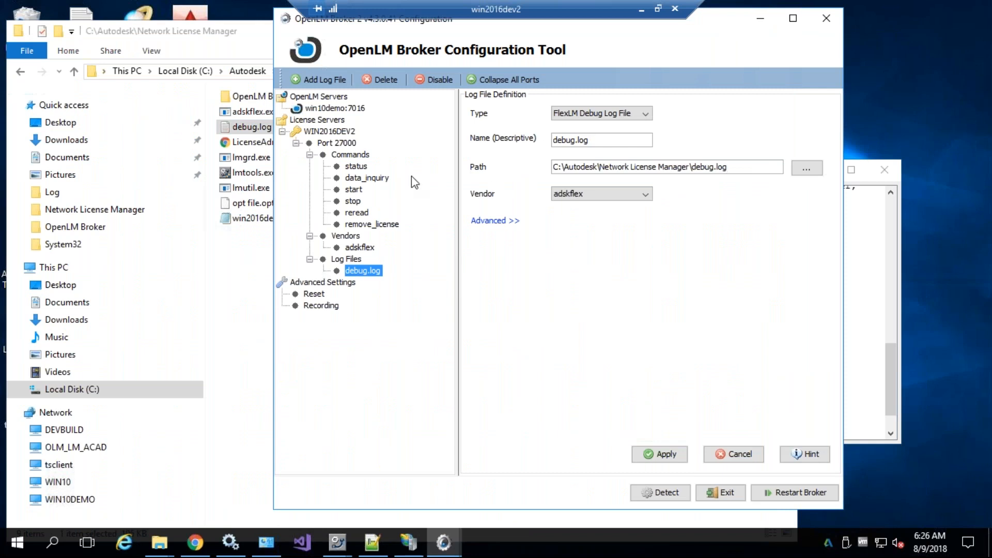
Test-run the data_inquiry command and confirm the output shows the server UP with feature 85811IDSS_F
click(360, 180)
click(793, 341)
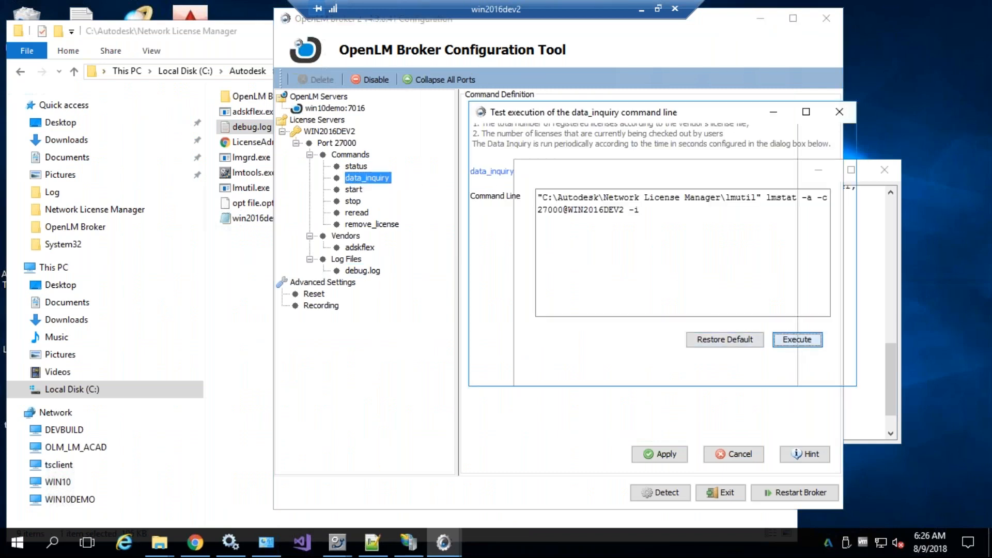
scroll(633, 258, up, 13)
scroll(663, 274, down, 1)
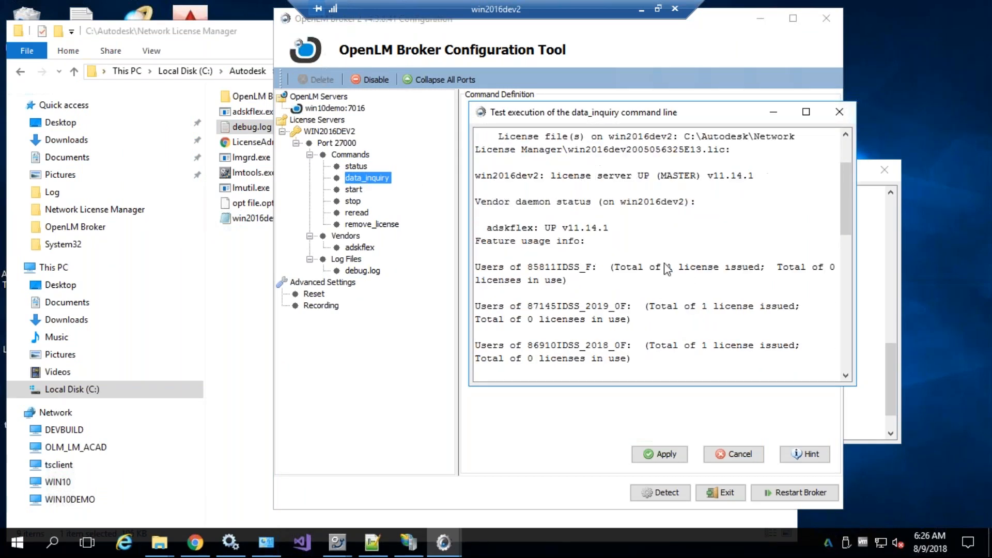
double_click(542, 268)
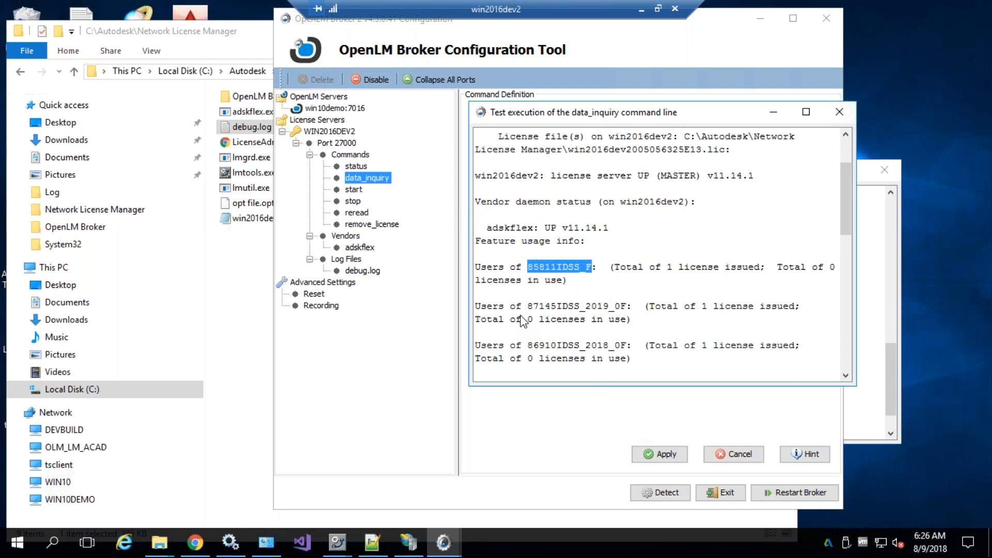
Show debug.log's advanced settings: 100 kb send limit and 10-second reading interval
click(369, 273)
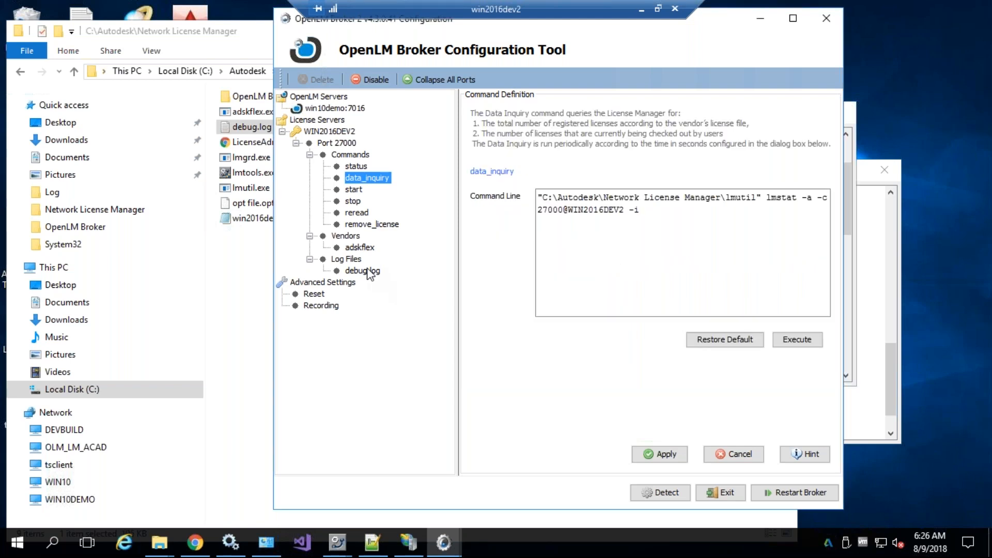
click(368, 271)
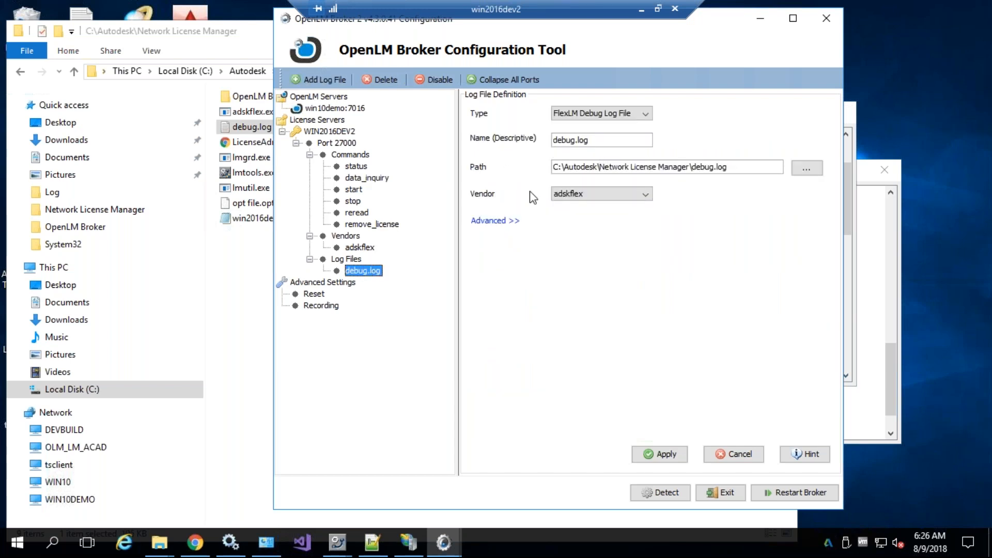
click(491, 221)
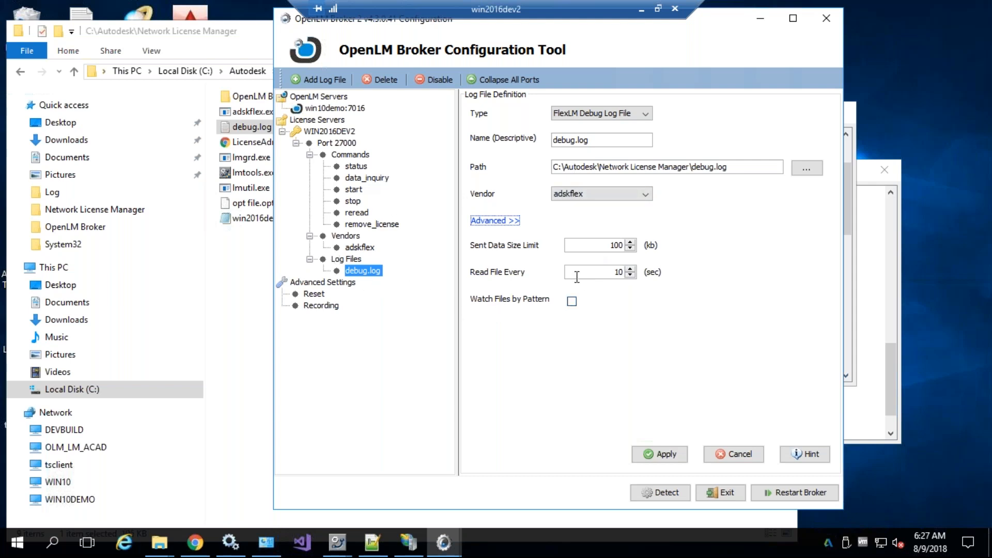
Review the debug.log definition's 100 kb sent-data limit and 10-second read interval
drag(569, 243, 639, 245)
drag(583, 270, 628, 273)
mouse_move(581, 140)
mouse_down()
mouse_move(557, 140)
mouse_move(580, 141)
mouse_up()
click(618, 273)
double_click(619, 273)
double_click(605, 246)
click(606, 246)
double_click(607, 247)
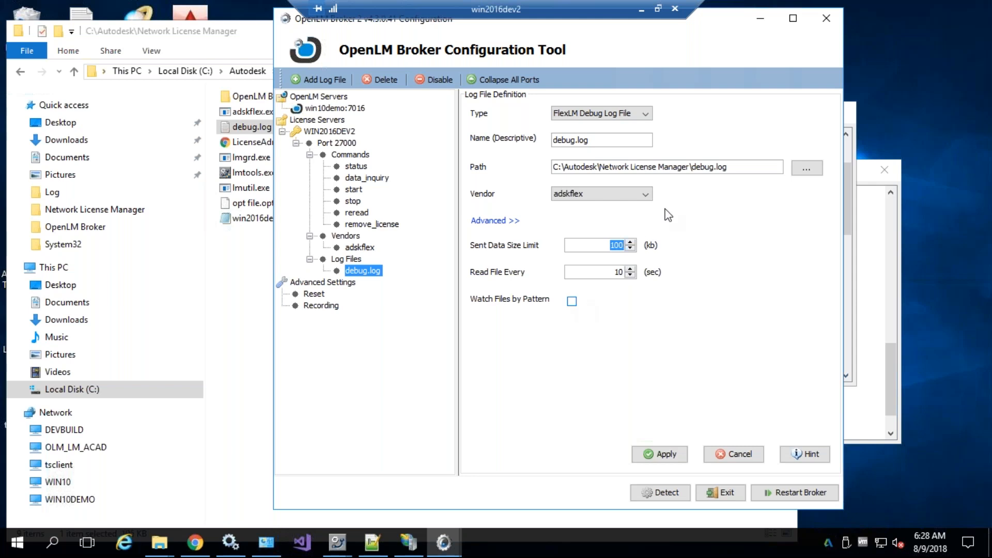
Remove the date digits from the log path so it reads C:\Autodesk\Network License Manager\debug.log
click(716, 167)
text(2018)
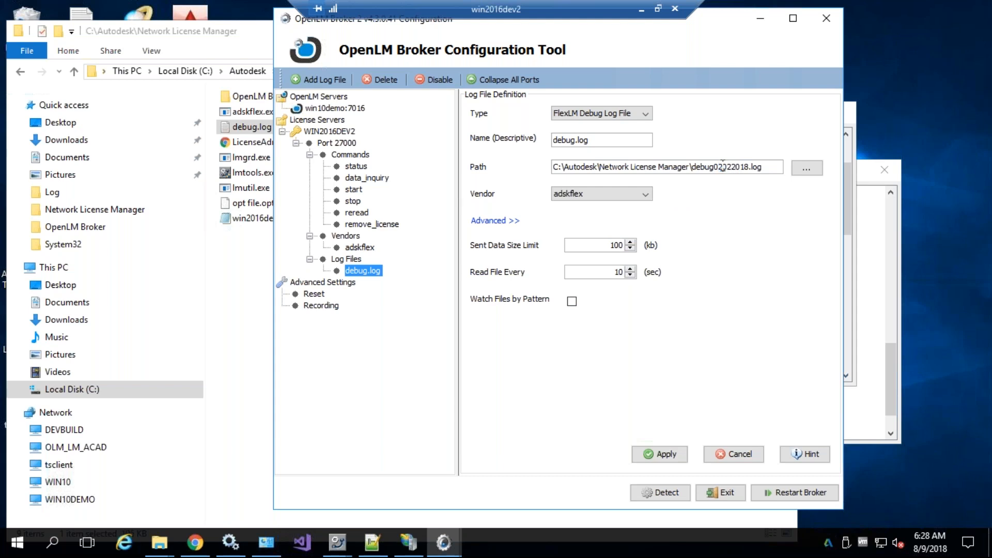
text(3)
drag(747, 166, 717, 171)
click(719, 166)
click(721, 168)
drag(692, 168, 723, 171)
click(752, 170)
click(701, 169)
click(730, 165)
text(4)
drag(718, 168, 750, 165)
key(BackSpace)
Save the debug.log definition and acknowledge both data-saved confirmations
click(655, 454)
click(644, 291)
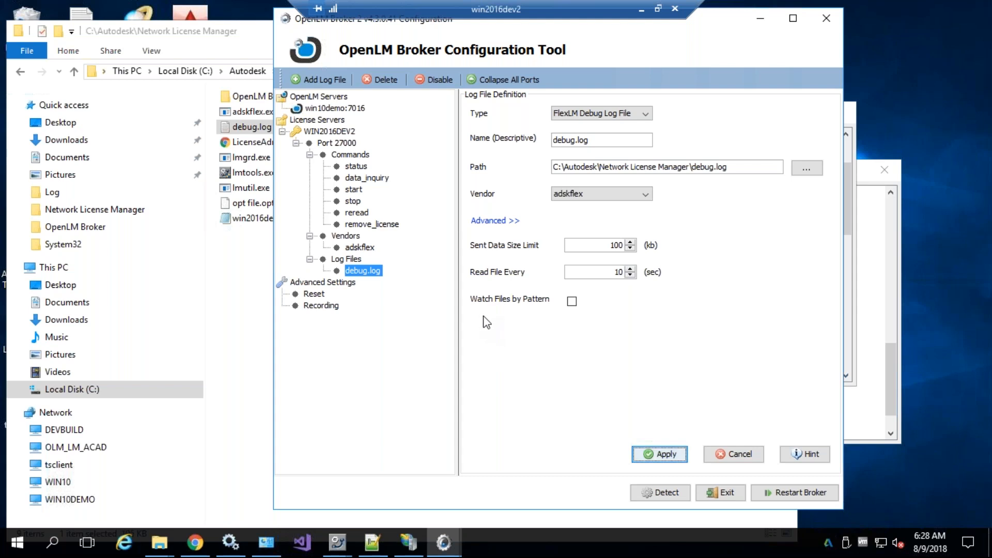
click(642, 457)
click(646, 288)
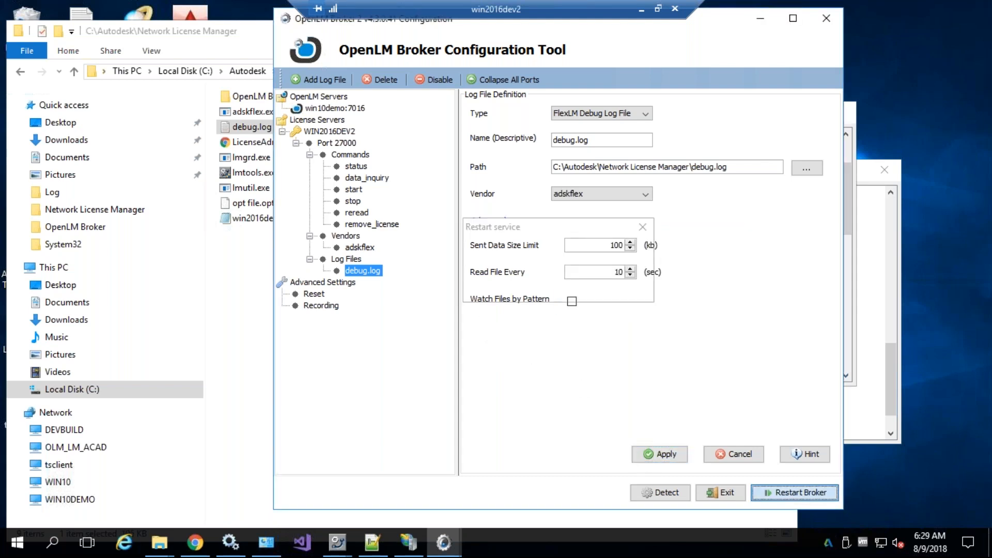
Acknowledge the broker restart and apply the existing Port 27000 settings
key(Return)
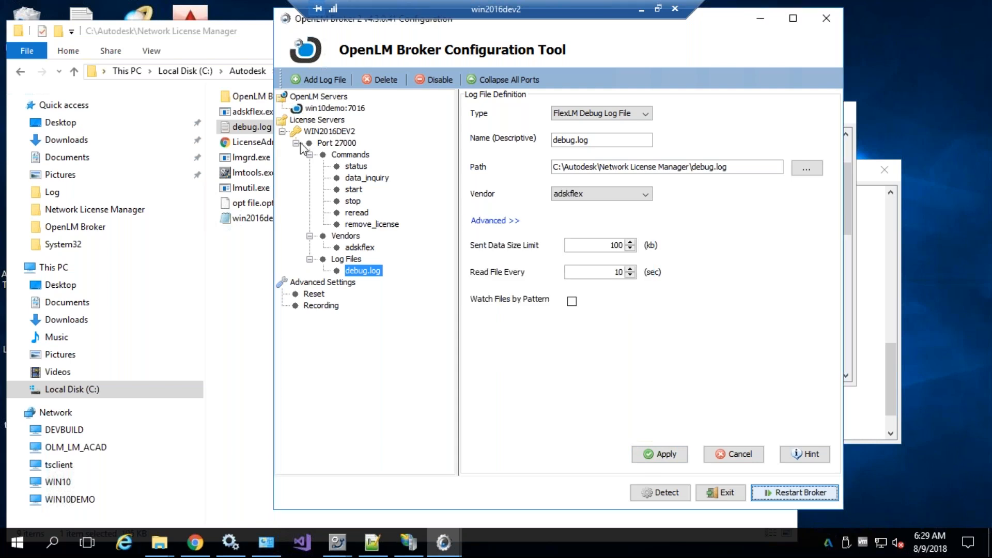
click(296, 143)
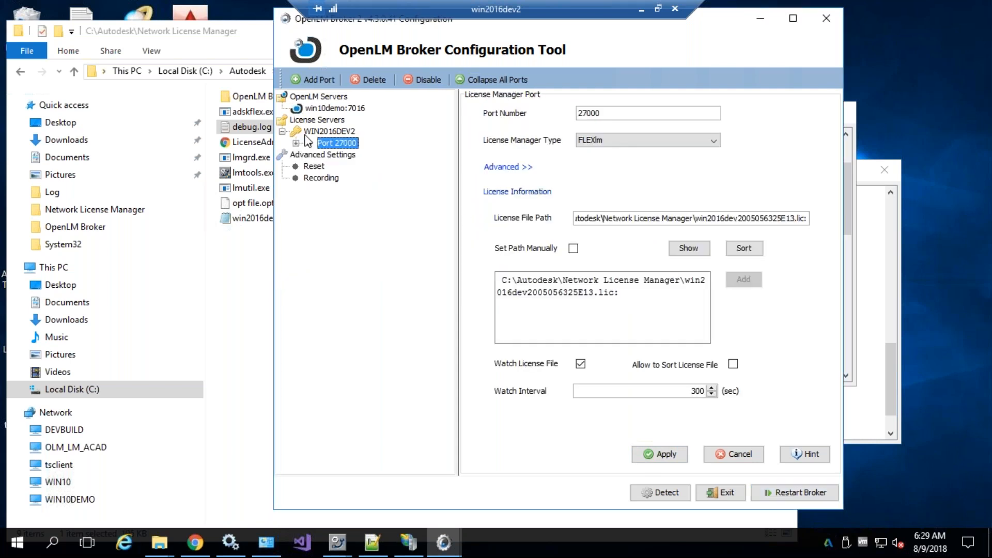
click(297, 143)
click(641, 459)
click(296, 143)
click(322, 133)
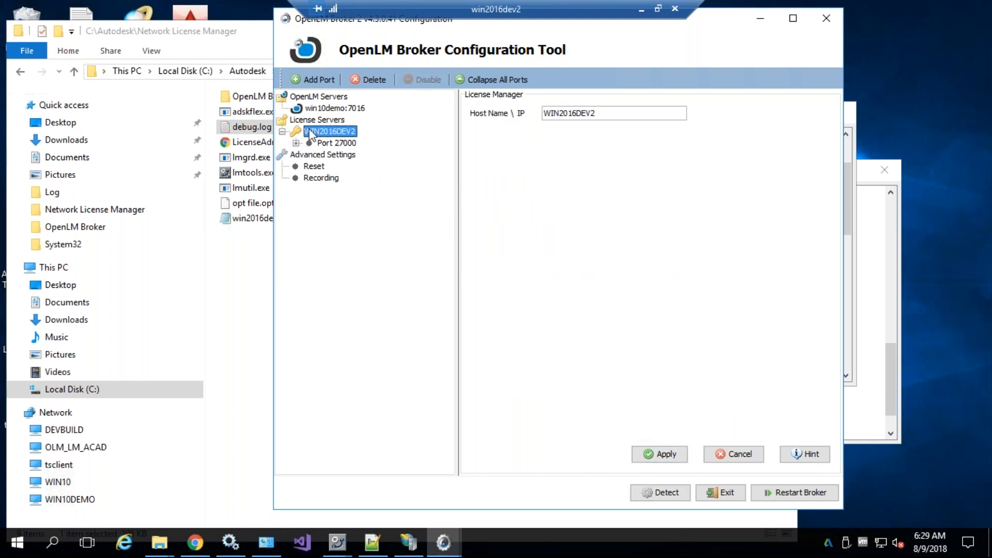
Add a new port under WIN2016DEV2 and inspect its Commands and Vendors lists
click(317, 81)
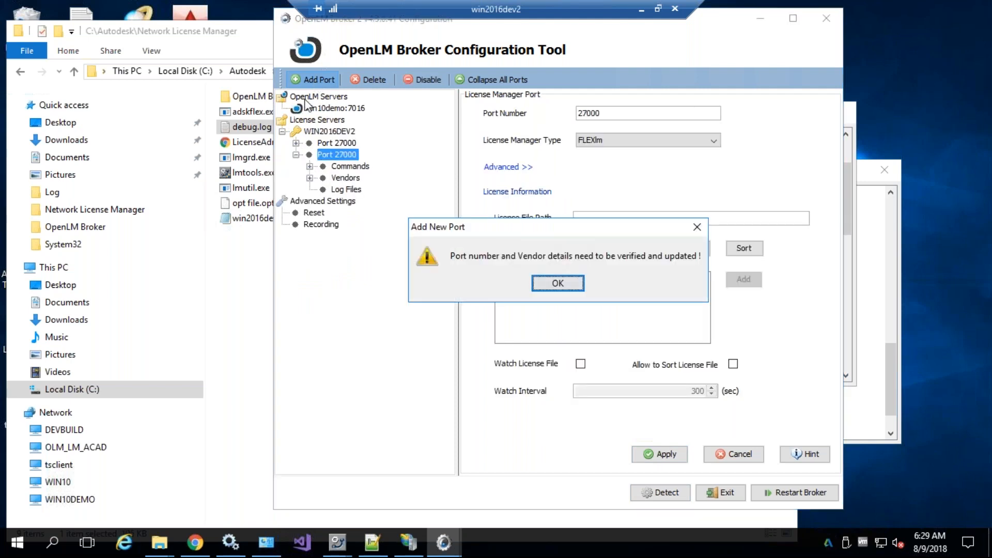
click(557, 283)
click(599, 113)
key(BackSpace)
text(1)
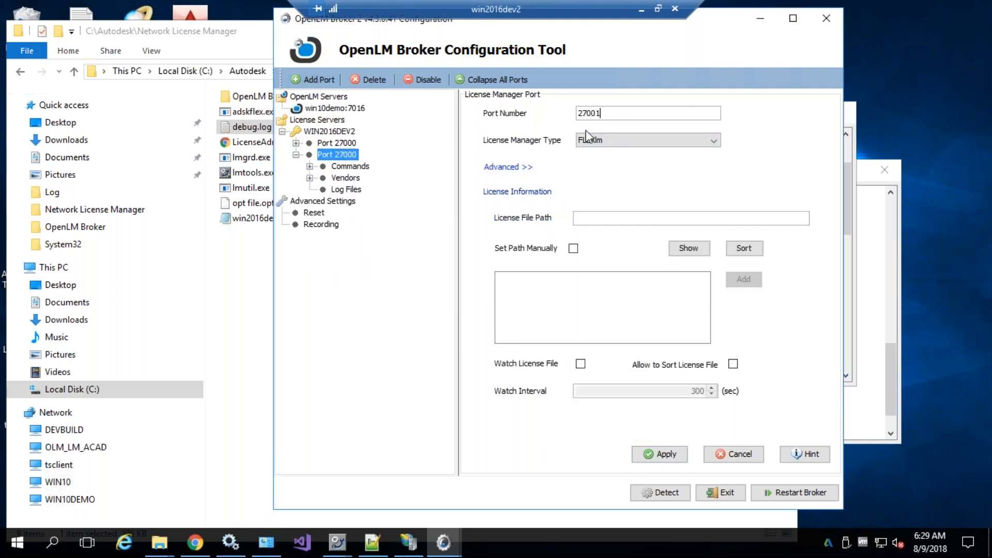
click(310, 166)
click(310, 247)
click(349, 257)
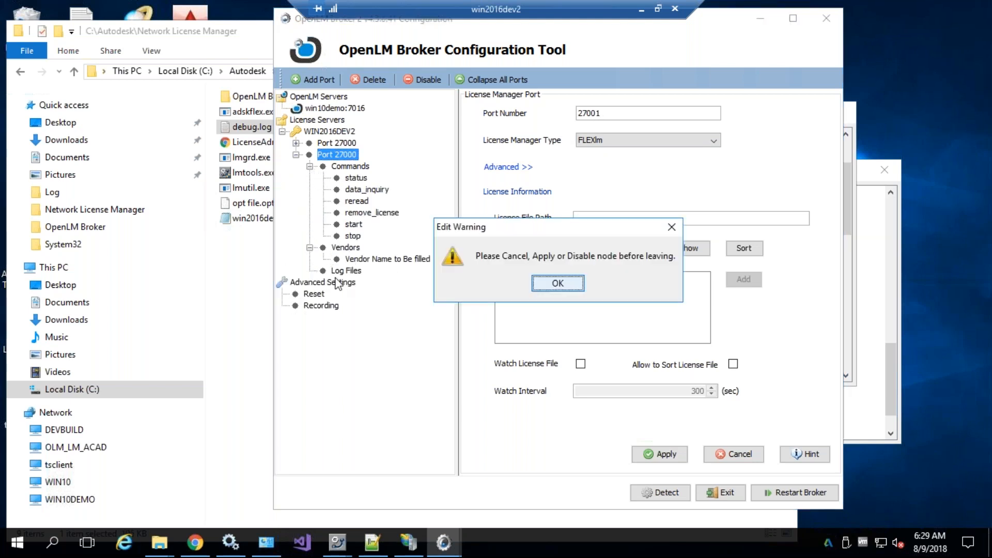
click(559, 282)
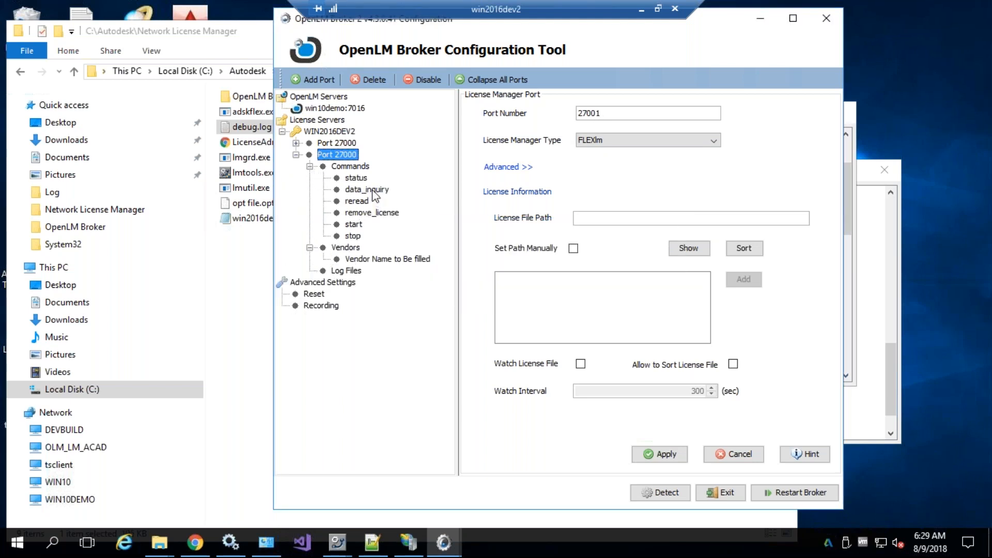
Delete the duplicate port entry, apply the remaining Port 27000, and restart the broker
click(296, 143)
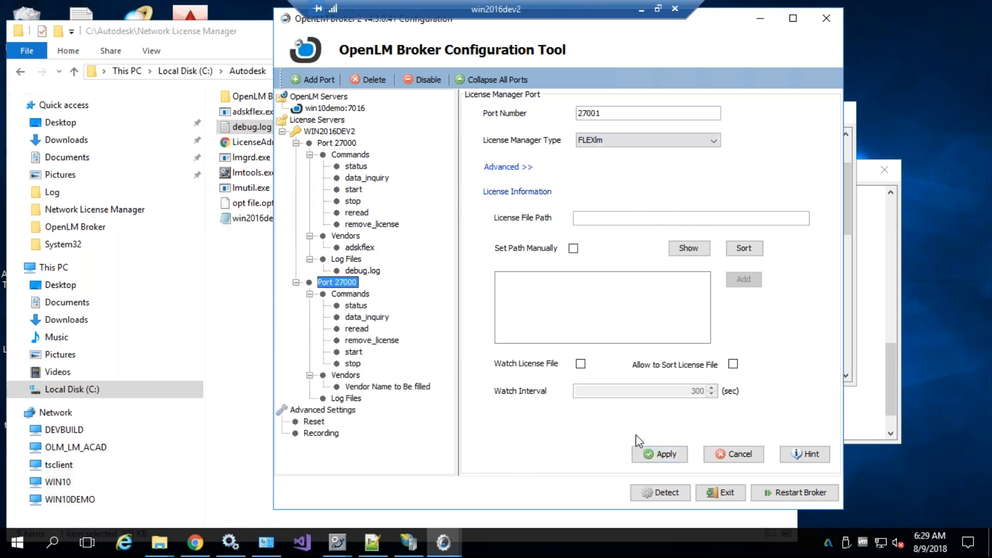
click(363, 82)
click(541, 285)
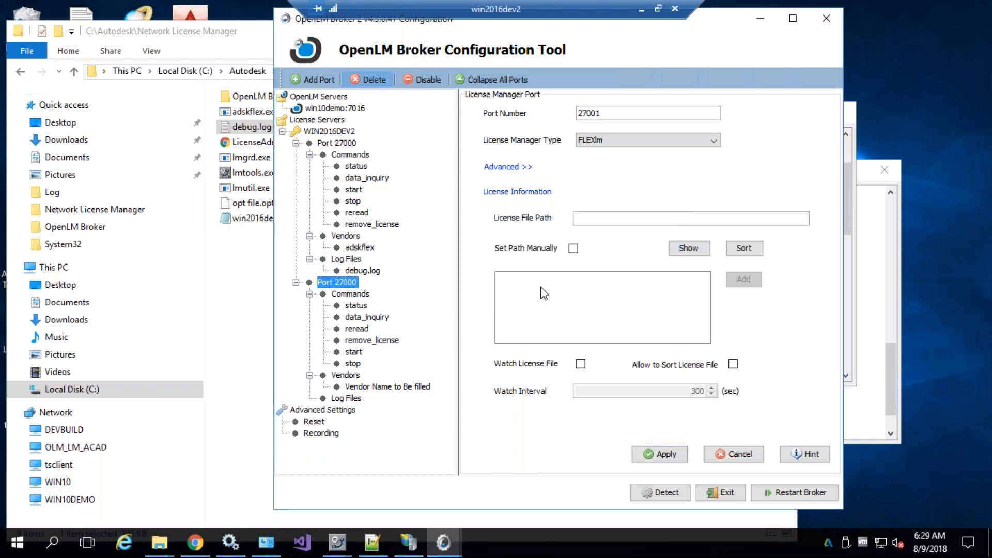
click(333, 144)
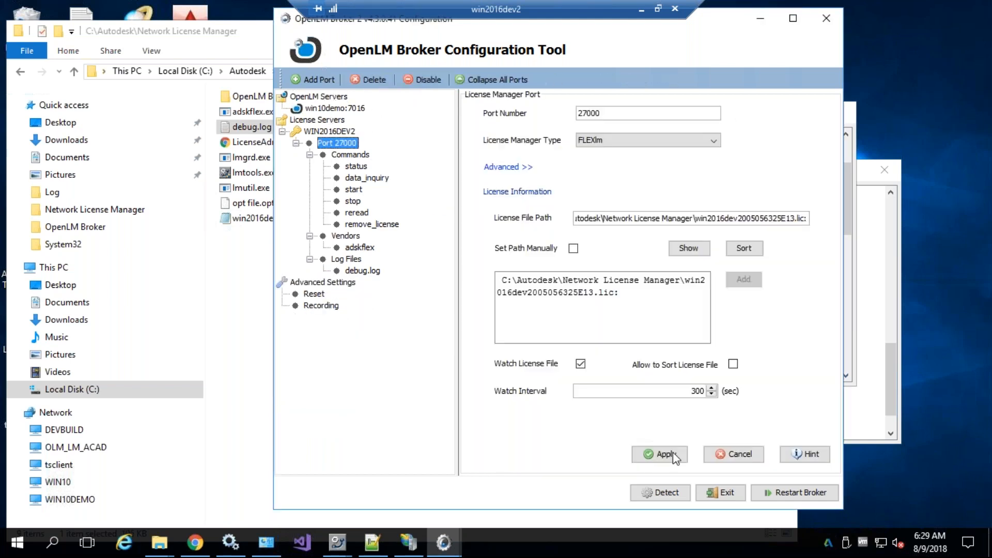
click(802, 493)
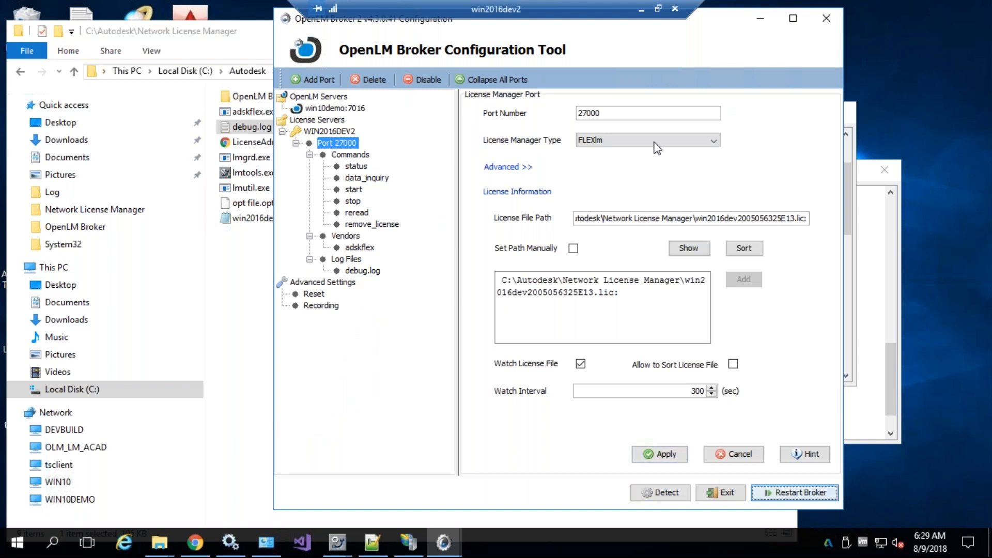
click(581, 283)
Confirm in Services that OpenLM Broker 2 is Running with Automatic startup, then close Services
click(224, 554)
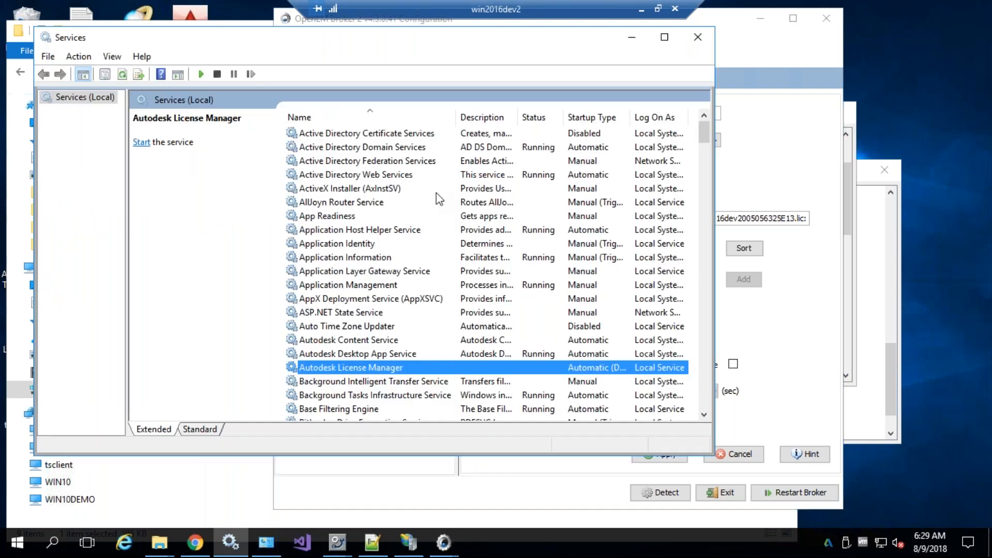
click(436, 194)
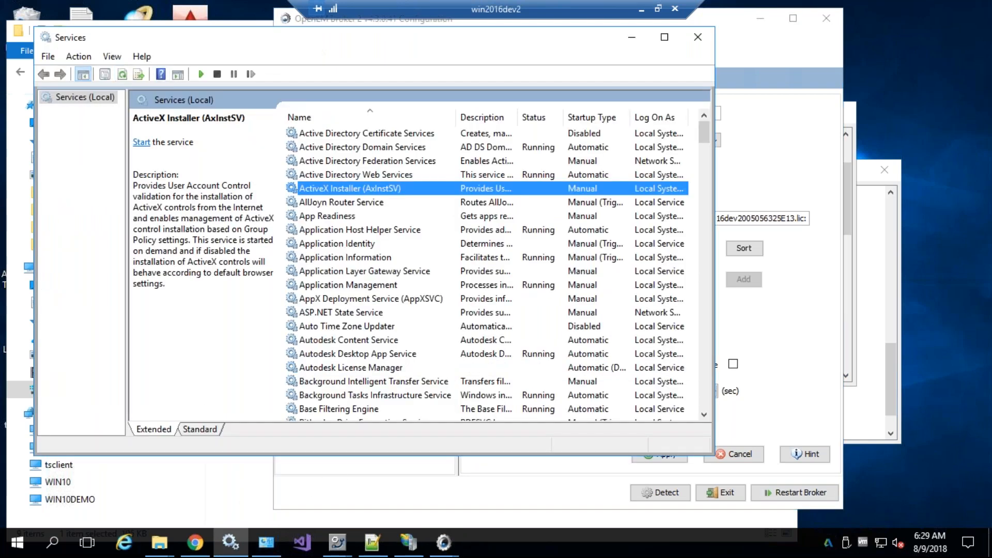
text(op)
click(360, 188)
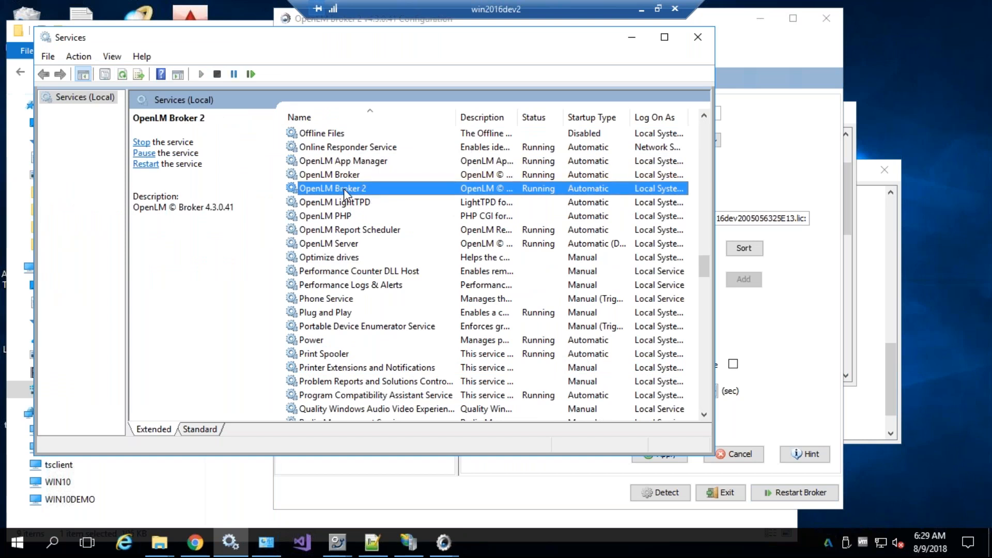
click(697, 44)
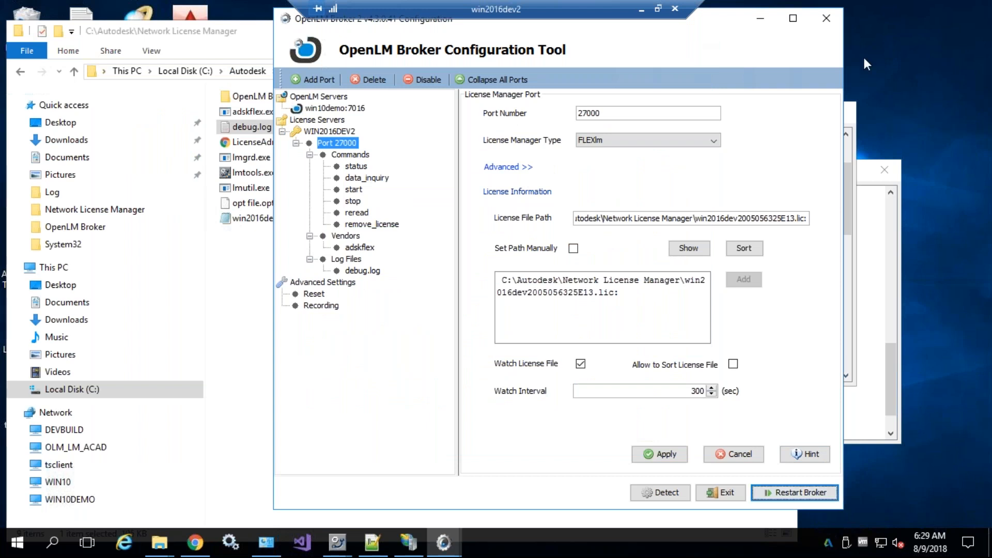
Review the win10demo:7016 server, status/start/data_inquiry commands, adskflex vendor and debug.log settings
drag(720, 29, 695, 56)
drag(426, 47, 421, 42)
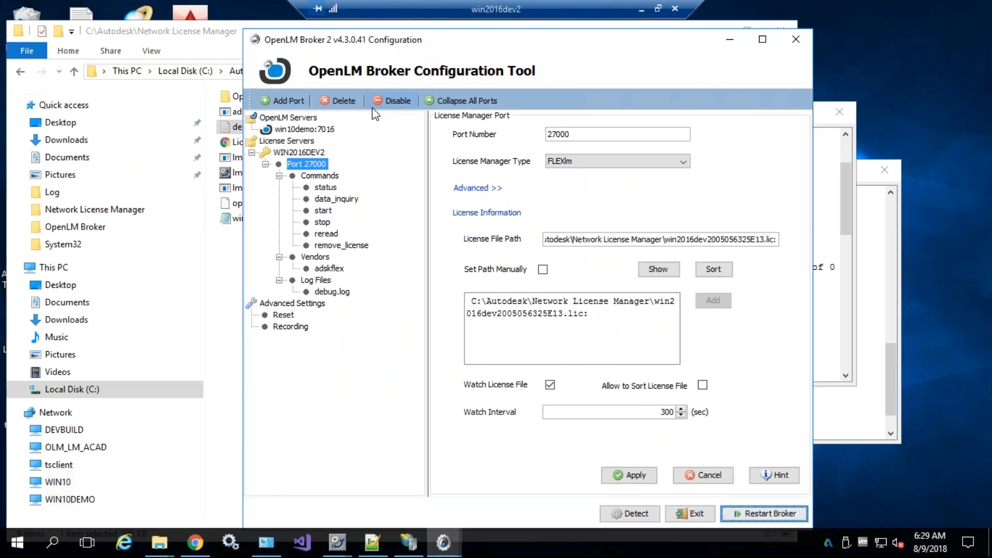
drag(304, 37, 285, 30)
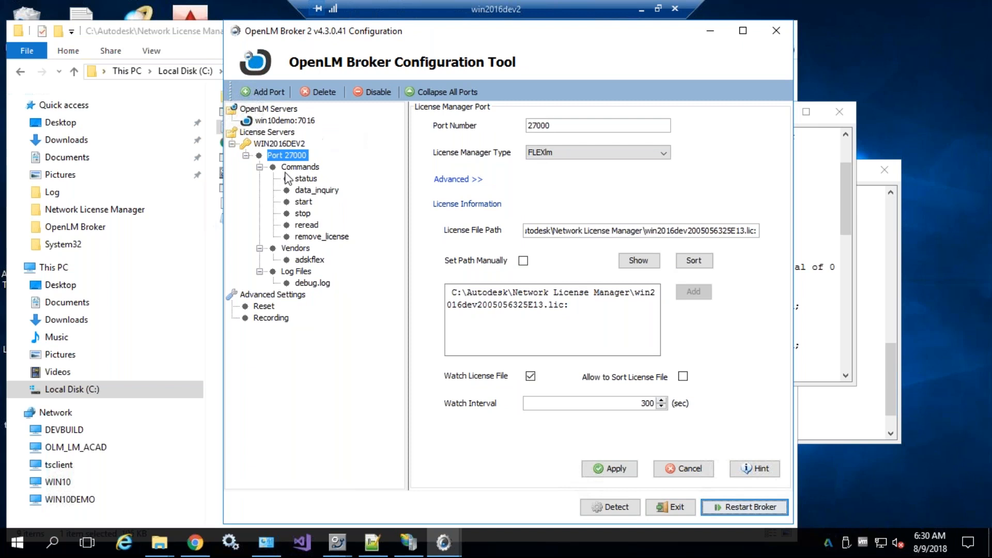
click(287, 120)
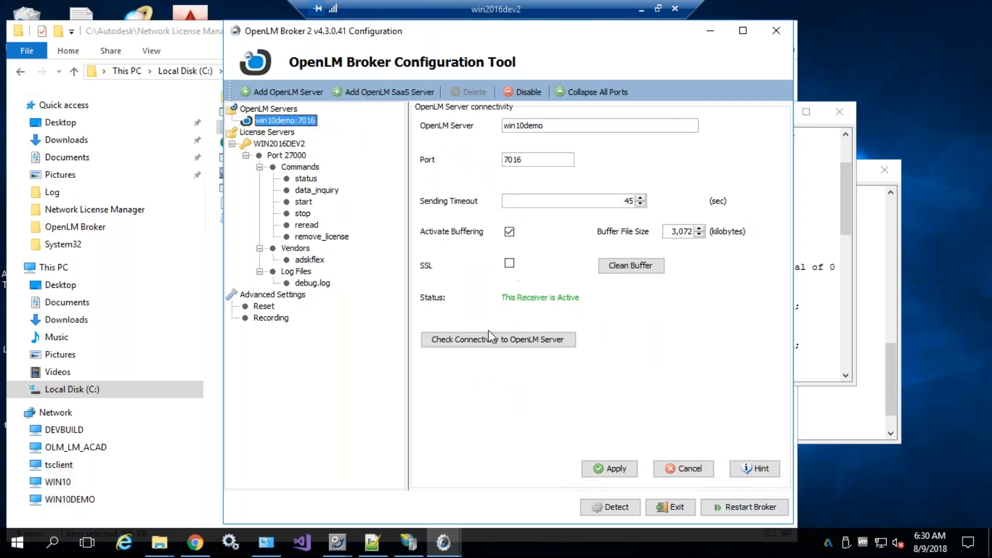
click(301, 178)
click(304, 202)
click(304, 190)
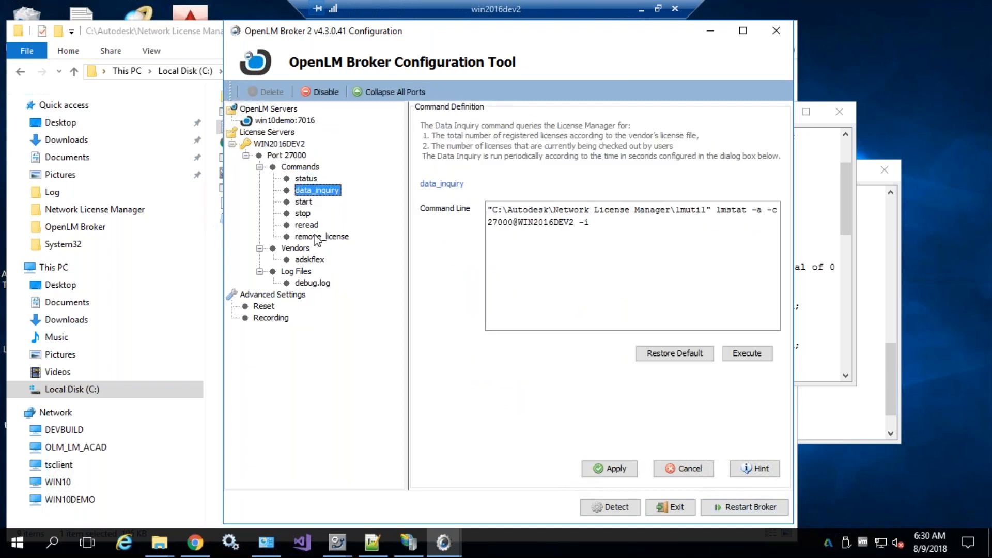
click(306, 261)
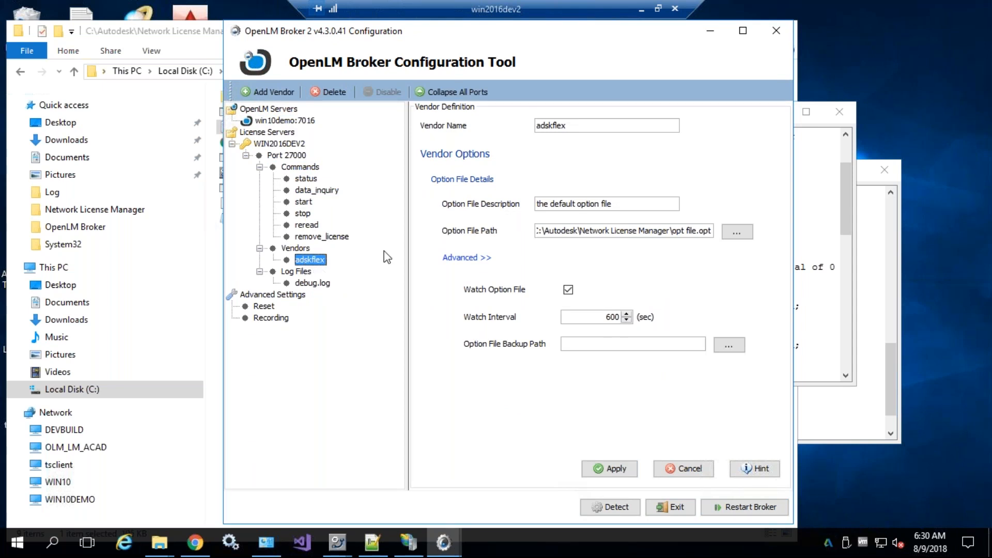
click(305, 284)
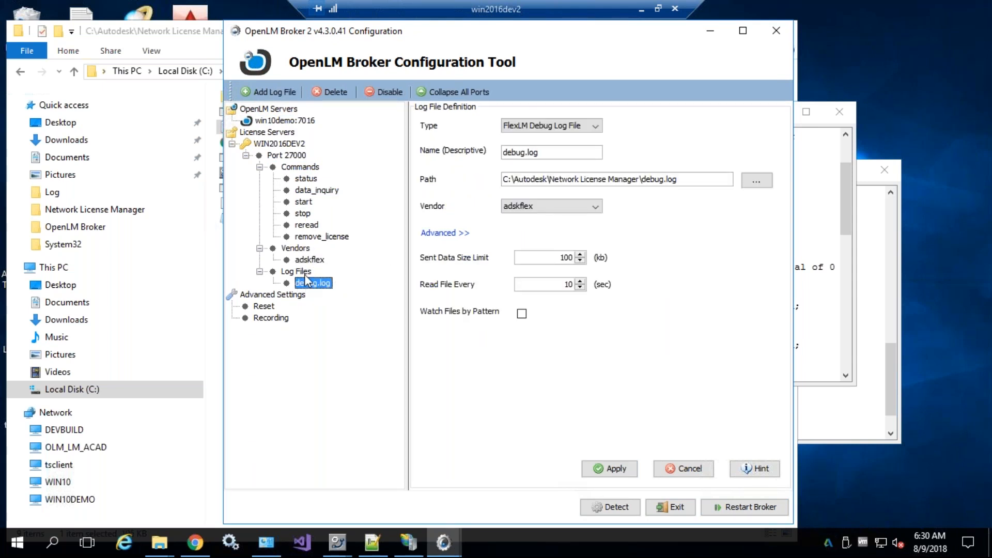
Revisit the Port 27000 settings, then exit the Broker Configuration Tool
click(286, 155)
click(299, 166)
click(287, 155)
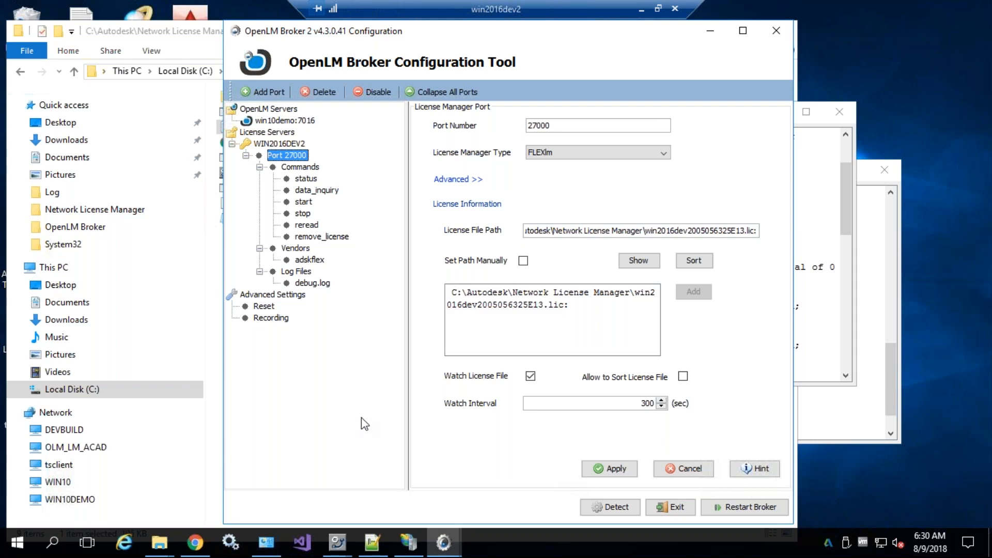
click(776, 31)
click(500, 299)
Minimize the Google Slides deck and bring back the maximized win10demo remote desktop, moving Server Options down
click(674, 9)
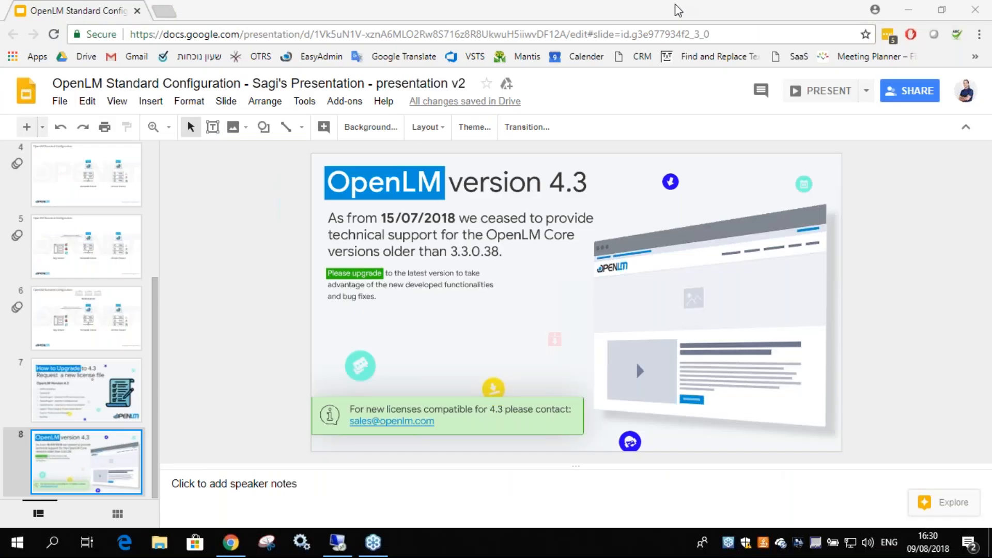
click(914, 12)
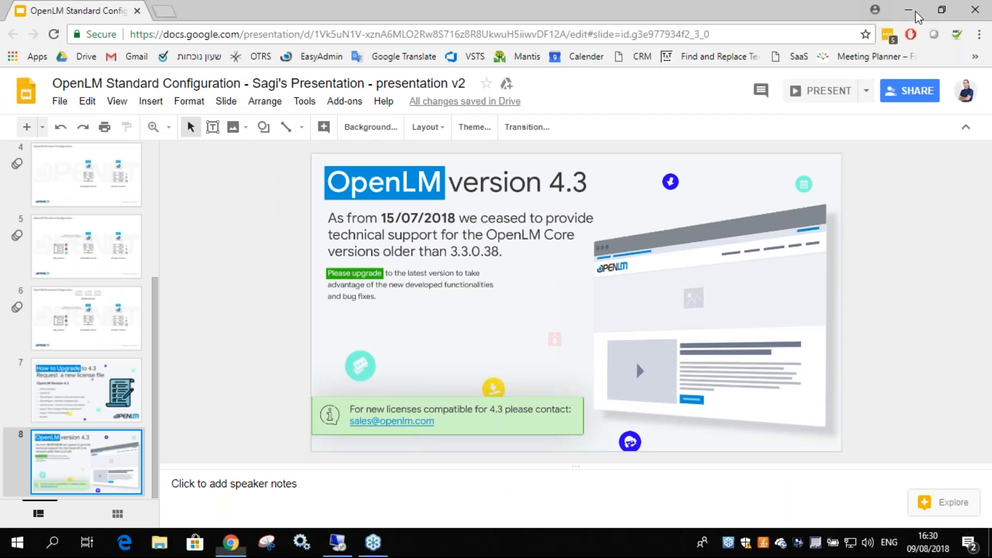
click(915, 12)
click(338, 542)
double_click(434, 177)
drag(481, 67, 491, 1)
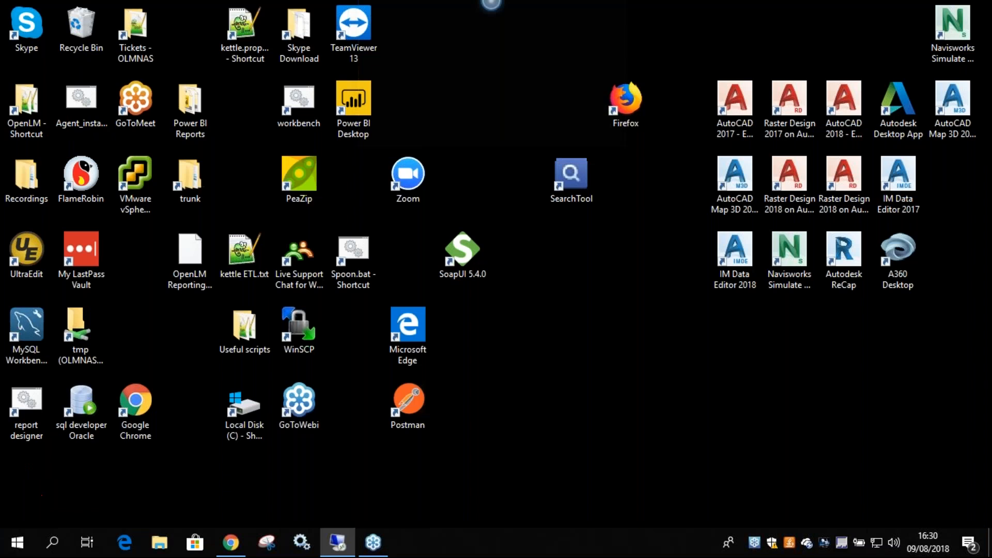
drag(227, 30, 235, 65)
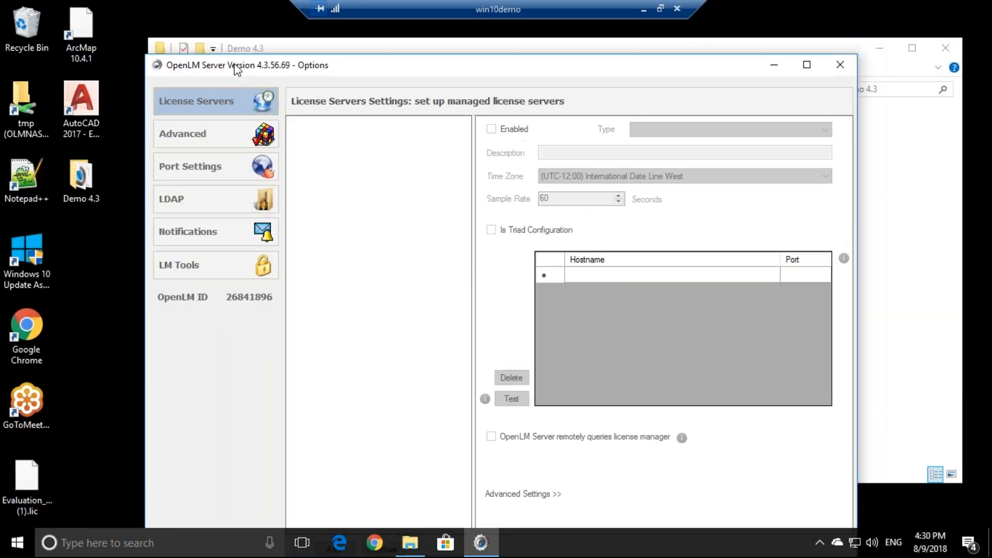
Close OpenLM Server Options and launch OpenLM User Interface from the Start menu's OpenLM folder
click(837, 65)
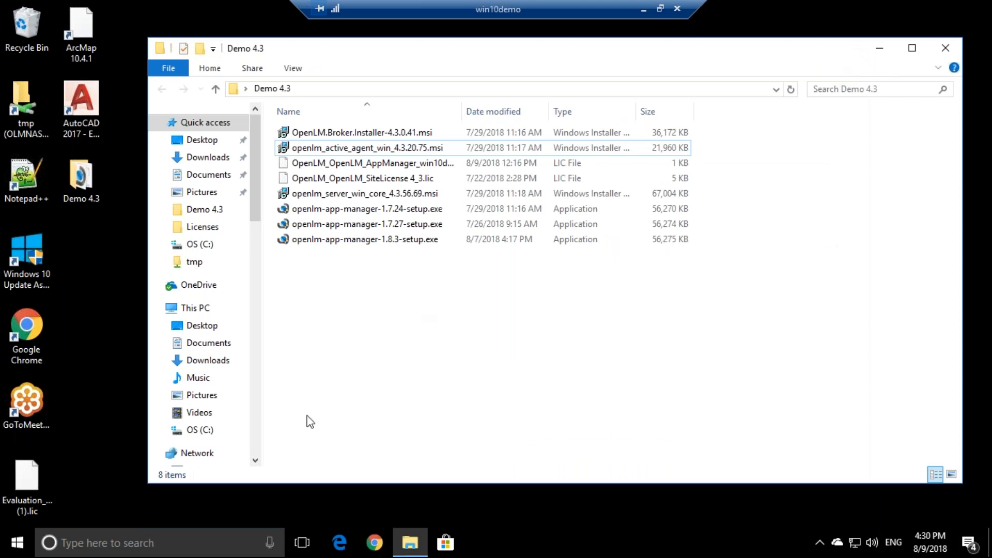
click(114, 548)
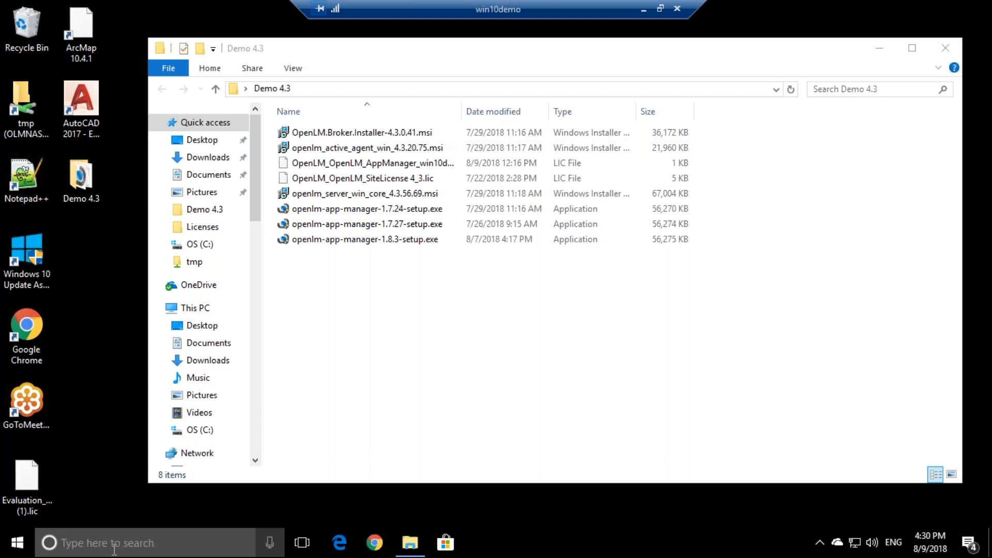
click(26, 550)
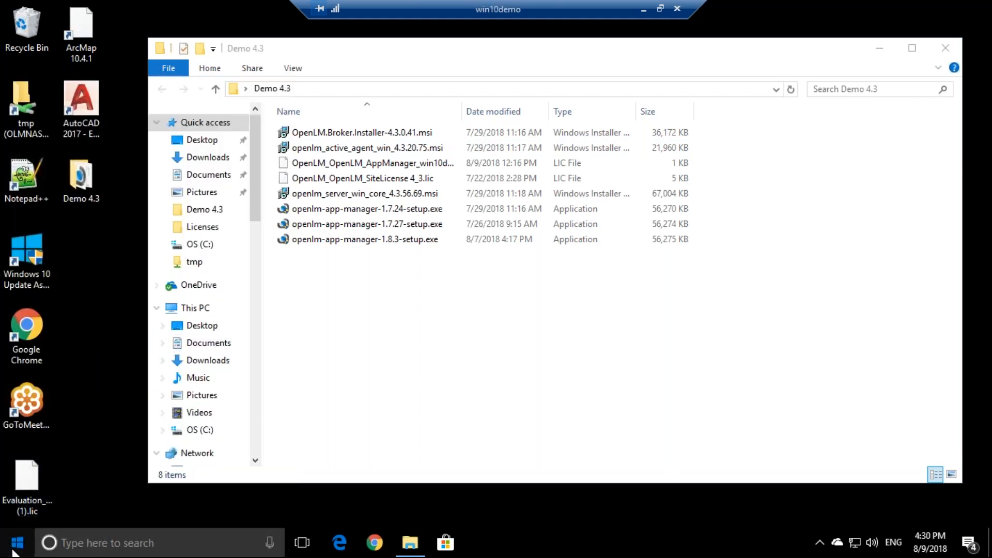
click(15, 545)
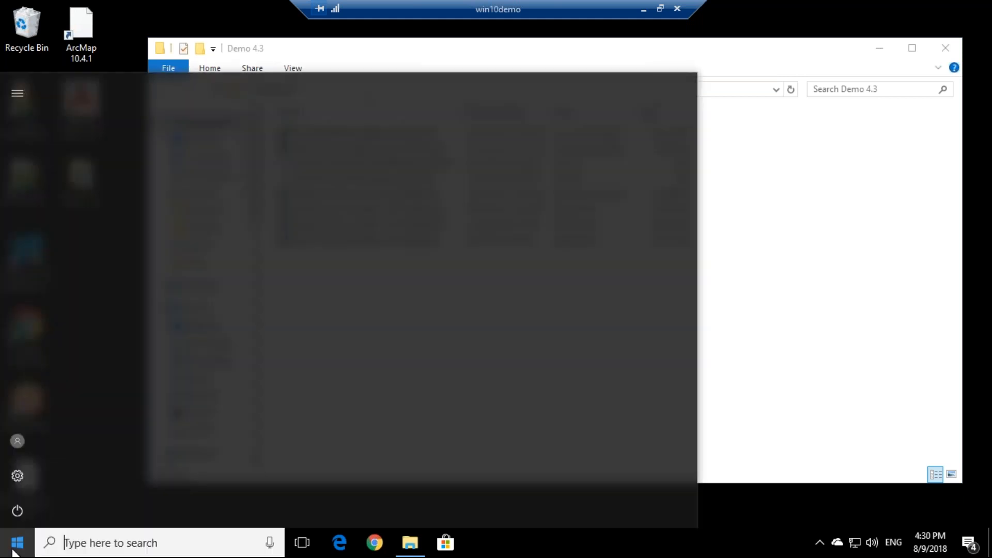
scroll(117, 409, down, 10)
scroll(100, 405, down, 7)
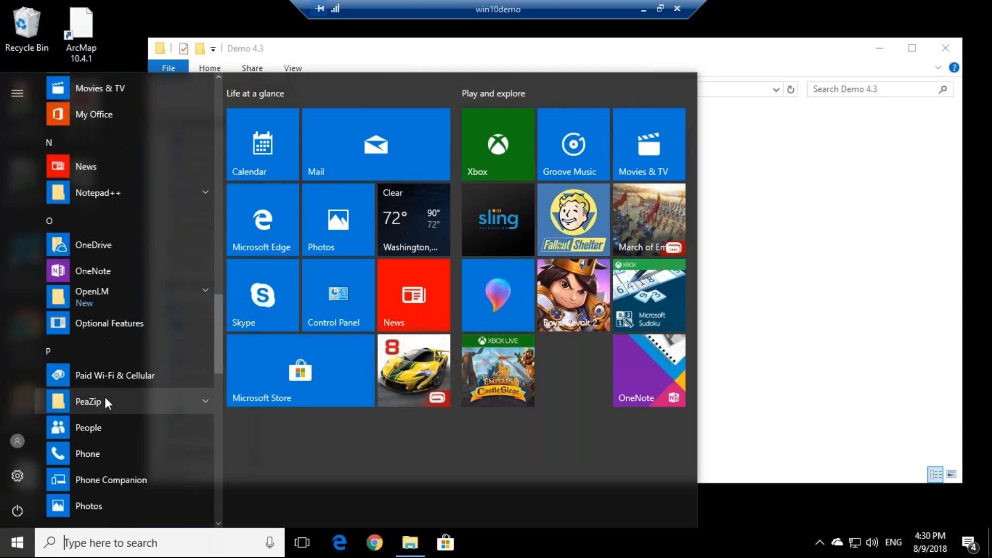
scroll(120, 378, up, 5)
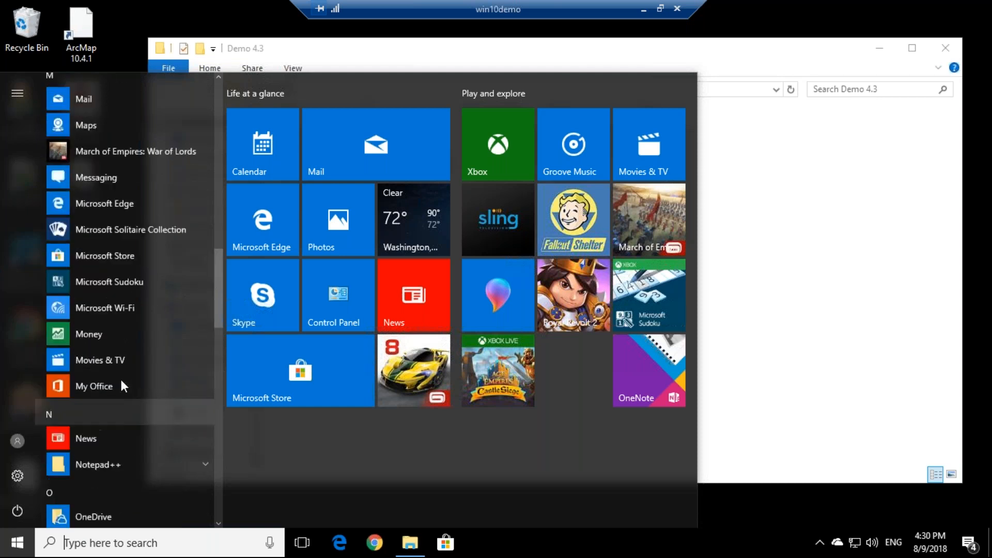
scroll(120, 377, down, 2)
click(86, 425)
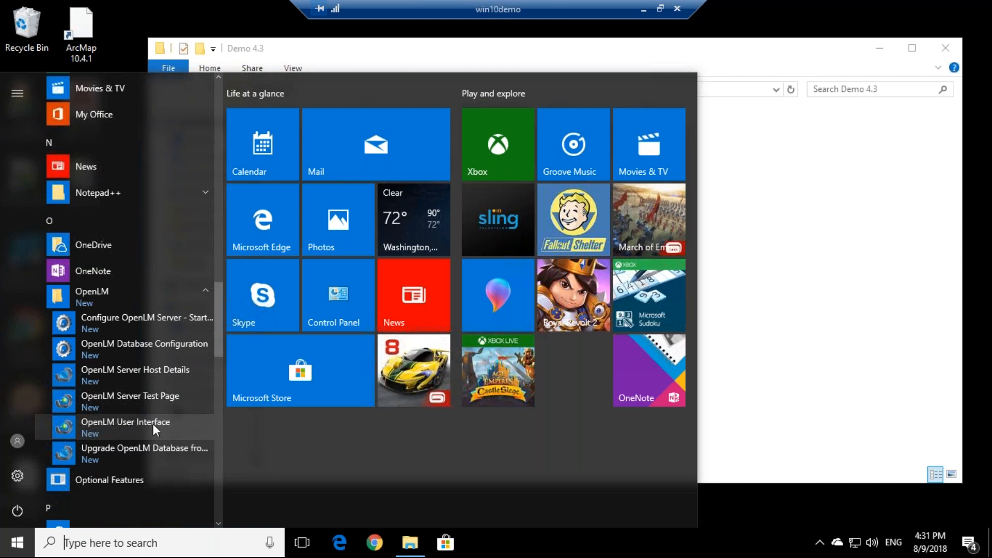
click(102, 426)
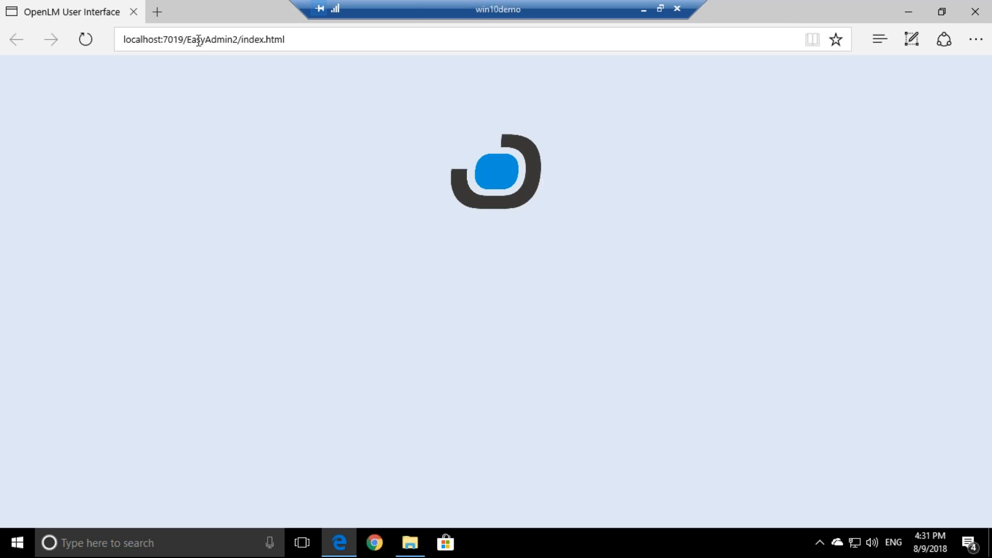
Replace localhost with win10demo in Edge's address and load EasyAdmin from win10demo:7019
drag(199, 40, 145, 39)
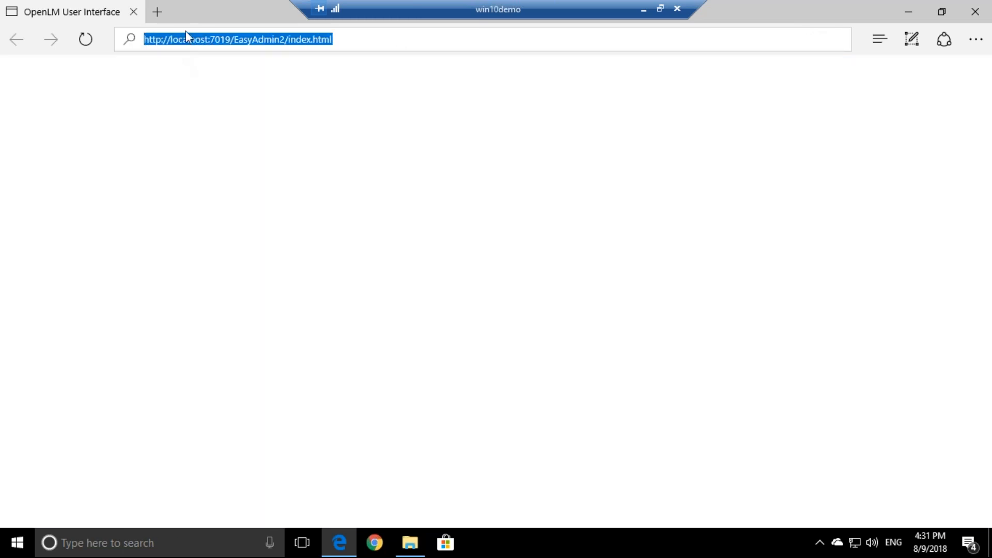
click(172, 40)
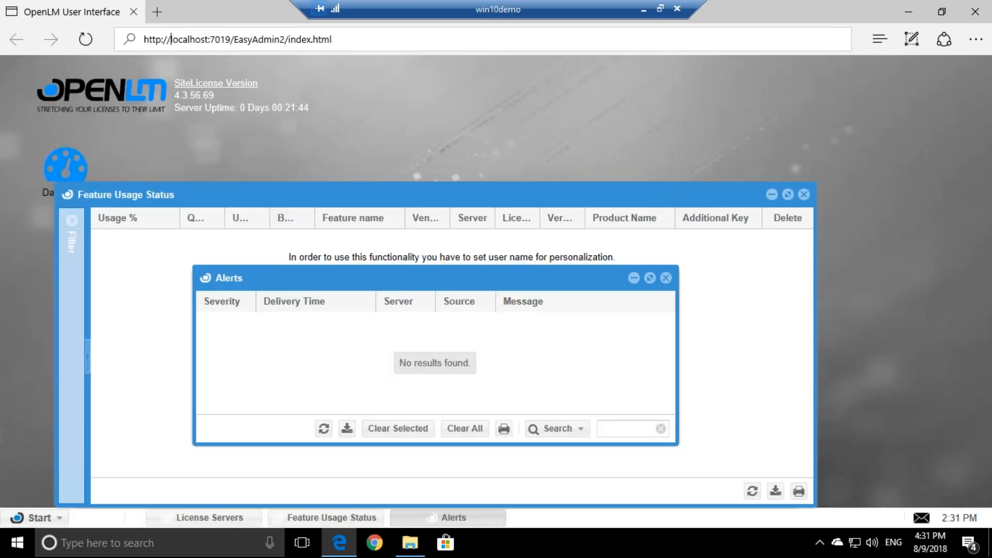
drag(171, 40, 330, 45)
click(387, 42)
drag(171, 40, 209, 42)
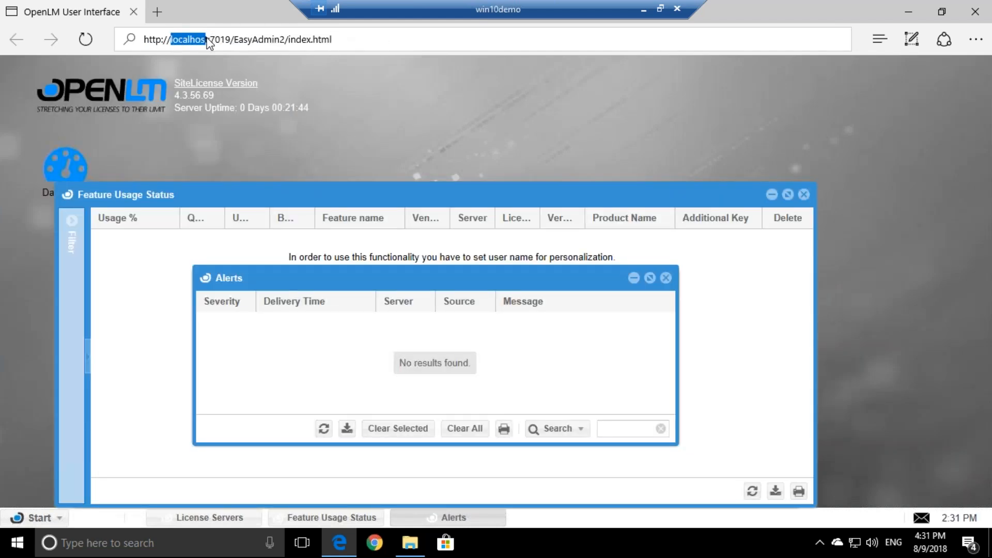
text(w)
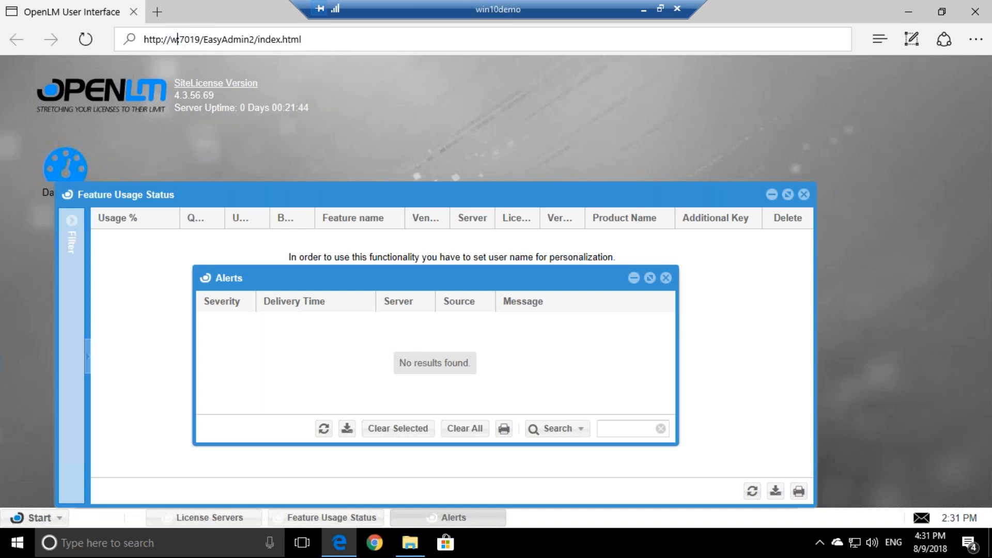
text(in10demo:)
key(Return)
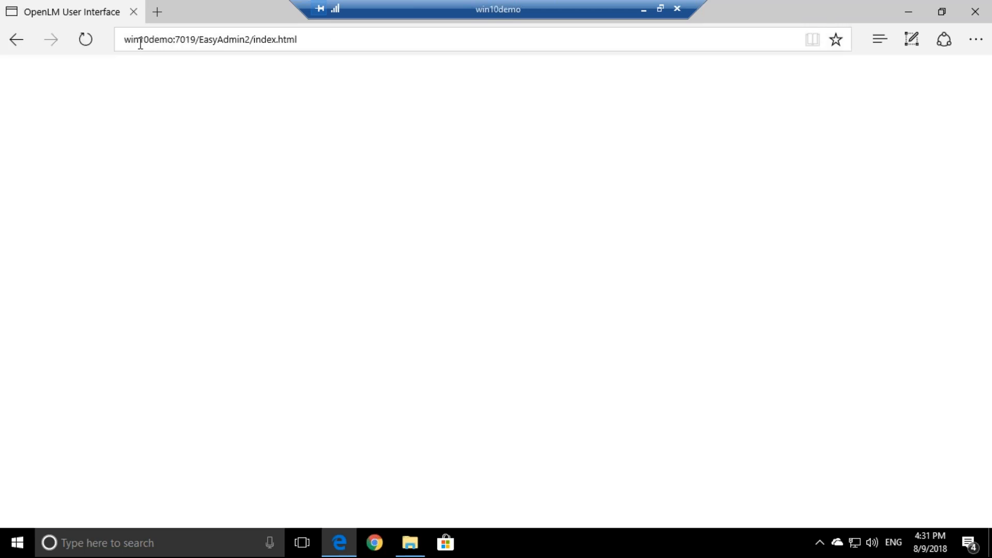
Copy the win10demo EasyAdmin address and load it in a new local Chrome tab
click(140, 40)
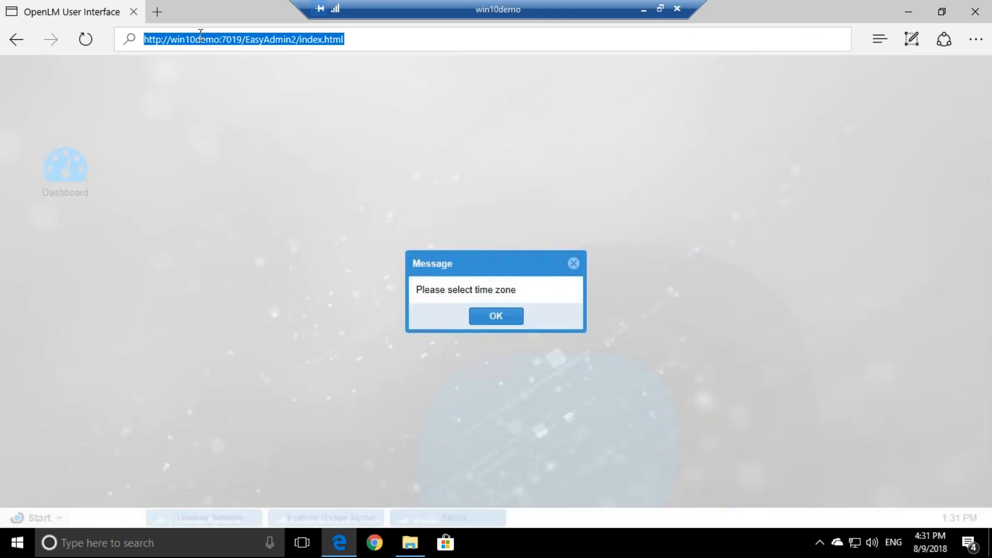
click(201, 37)
drag(351, 40, 145, 34)
key(ctrl+c)
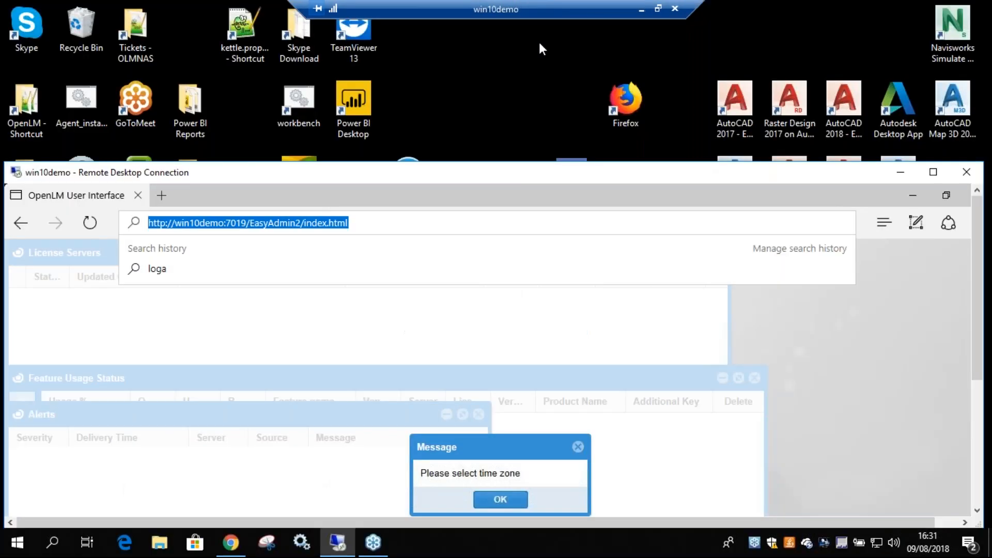
double_click(545, 2)
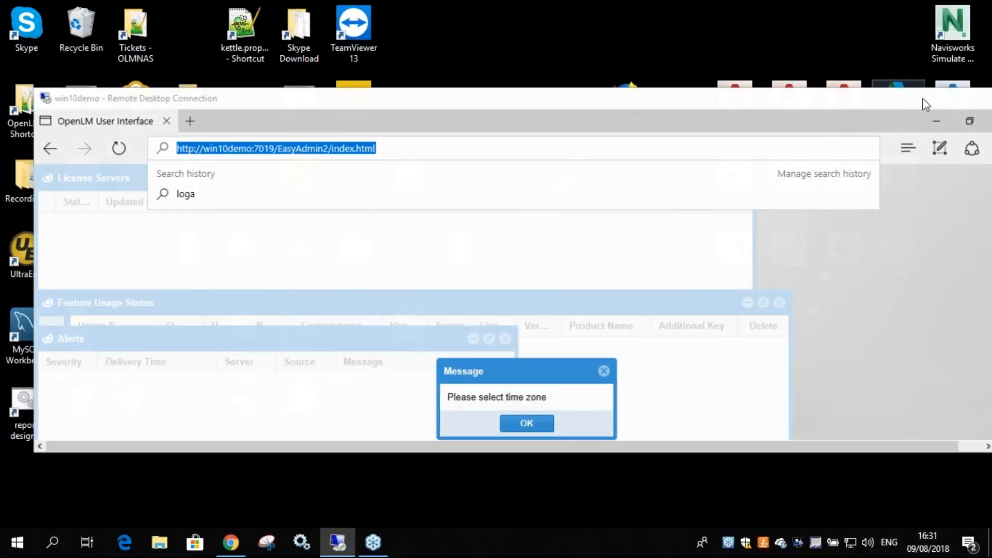
click(925, 105)
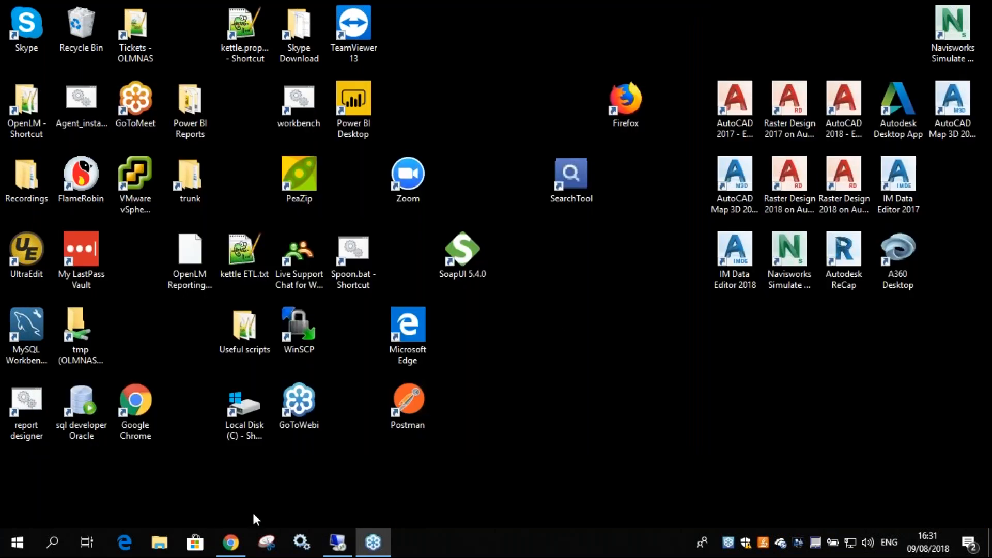
click(230, 542)
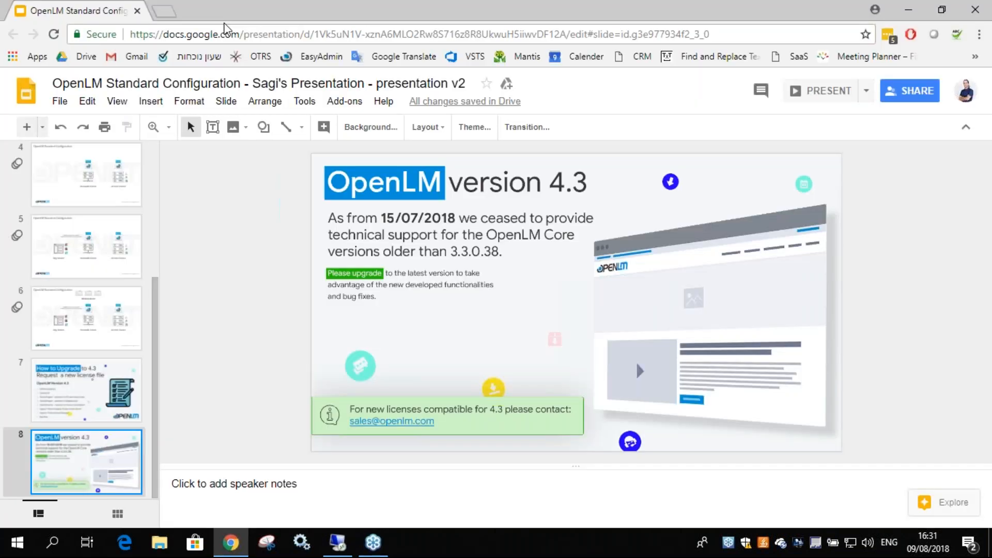
key(ctrl+t)
key(ctrl+v)
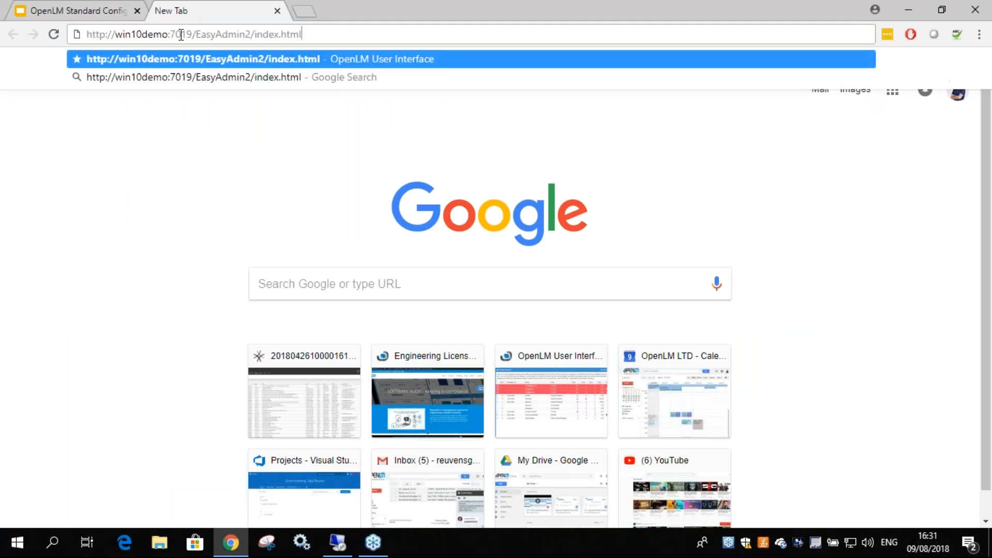
key(Return)
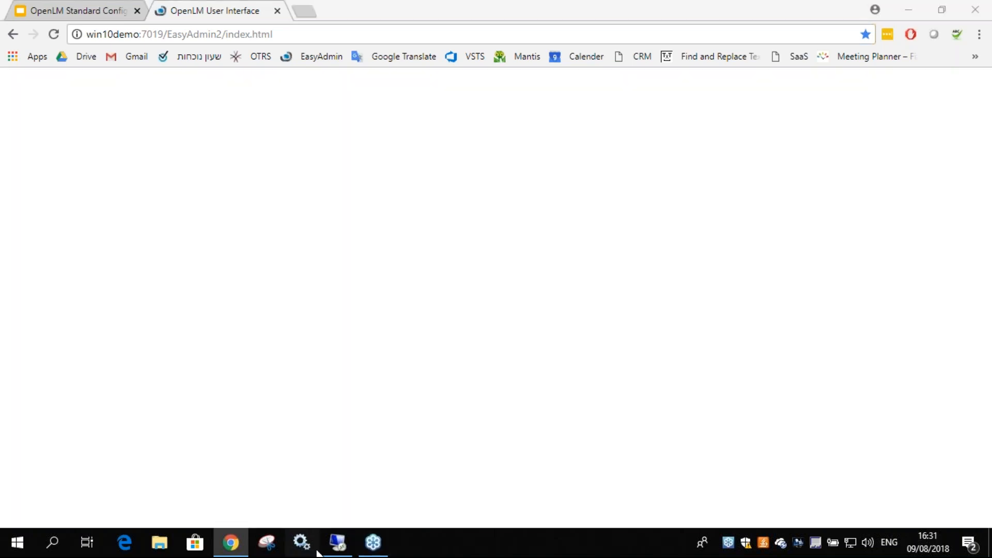
Dismiss the time-zone message locally, close that tab, and acknowledge it in the remote session
click(336, 543)
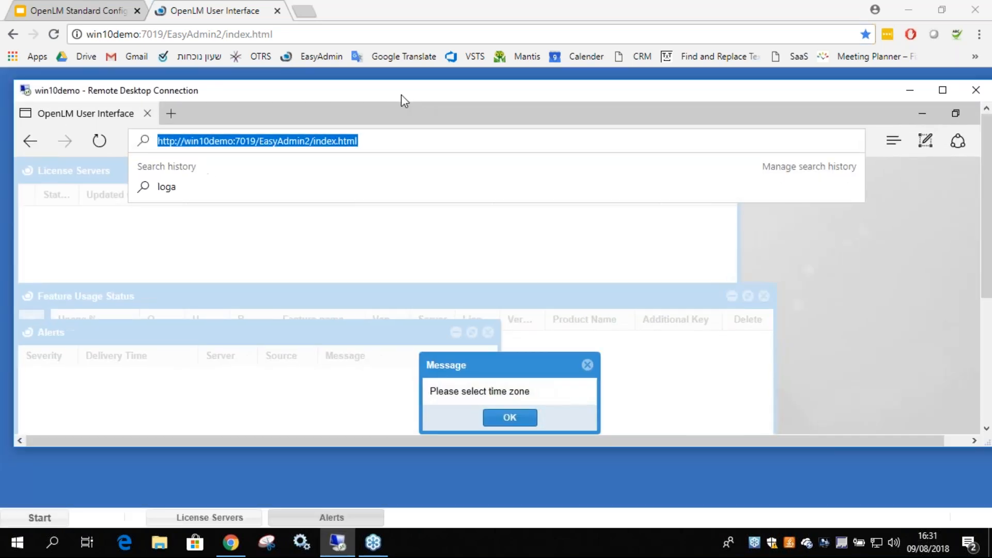
click(233, 12)
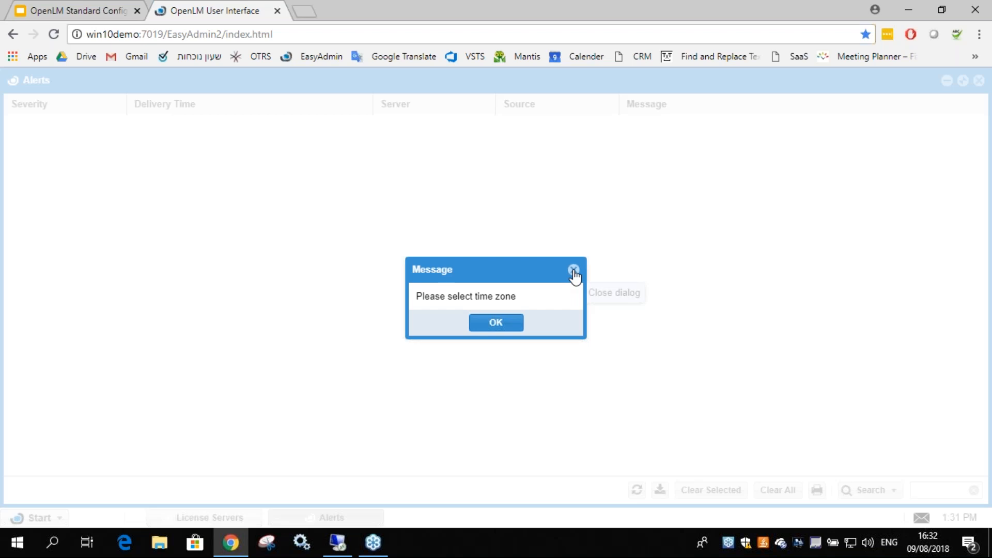
click(573, 271)
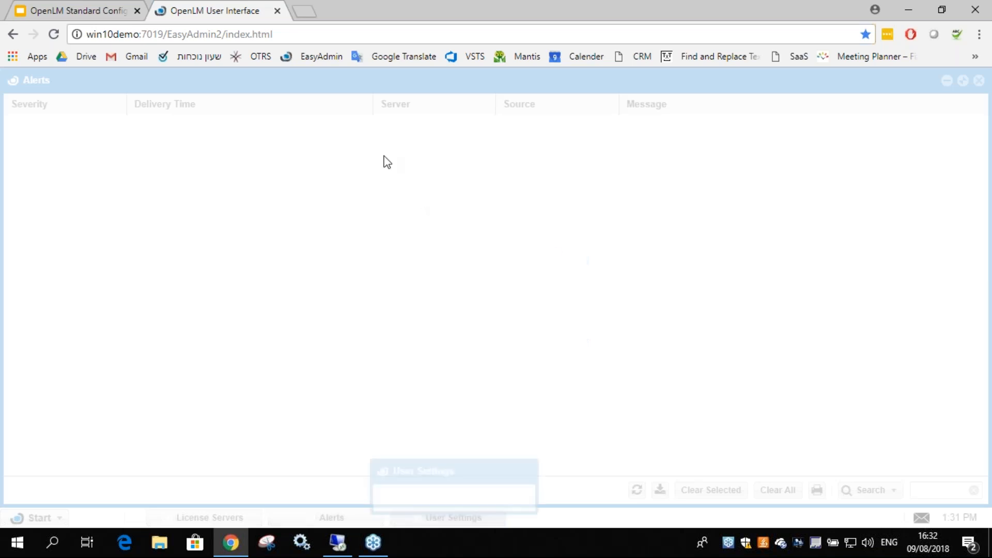
click(278, 11)
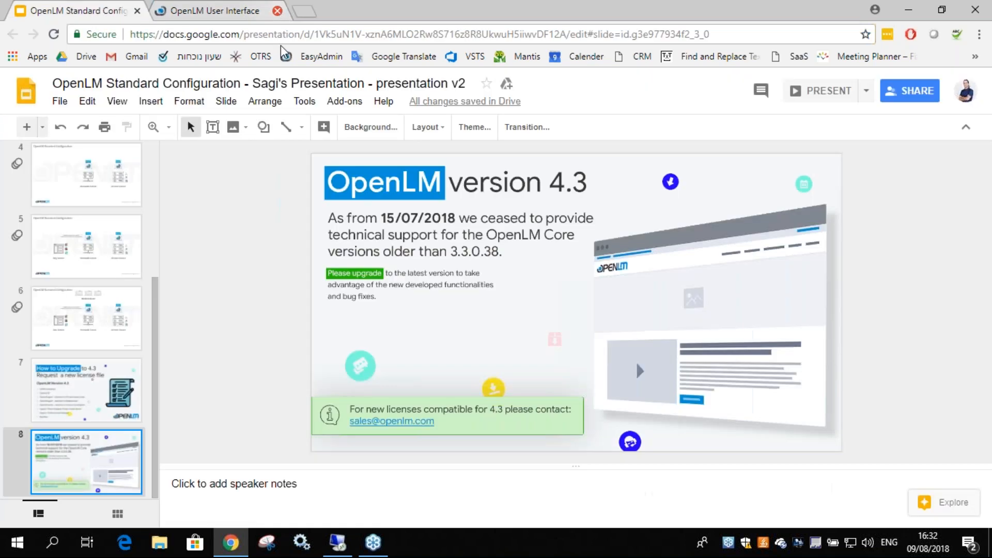
click(337, 543)
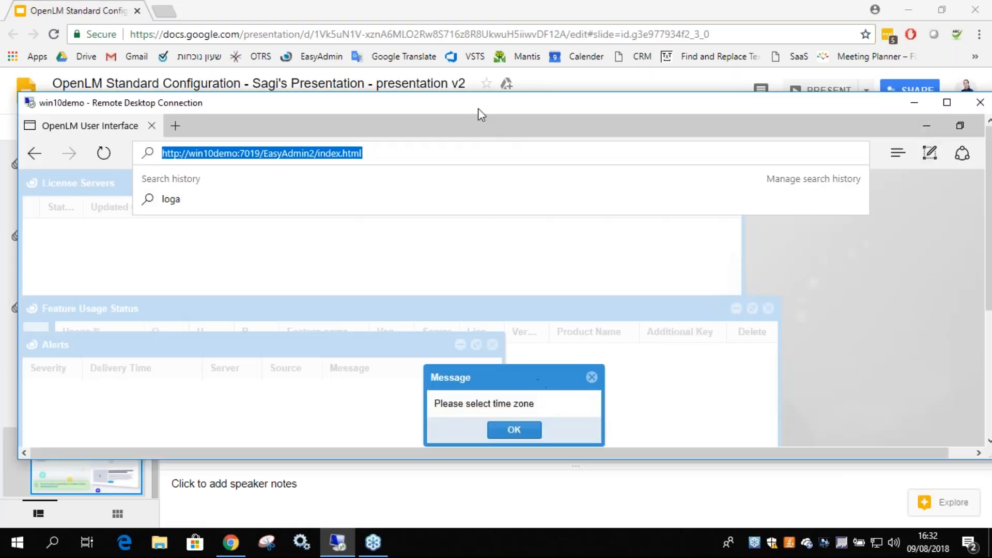
double_click(498, 103)
click(504, 315)
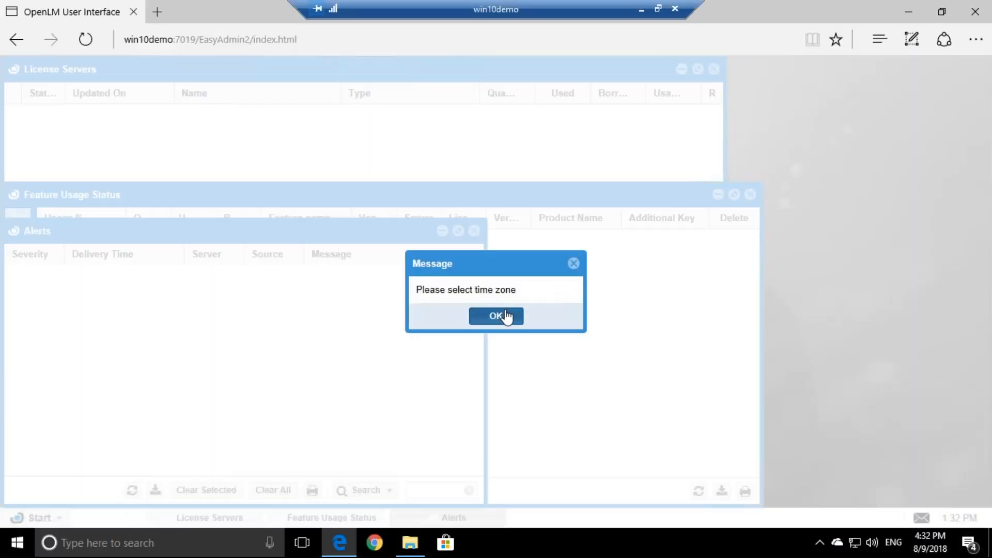
Keep the UTC time zone, close Feature Usage Status and Alerts, and centre the License Servers panel
click(737, 140)
click(465, 322)
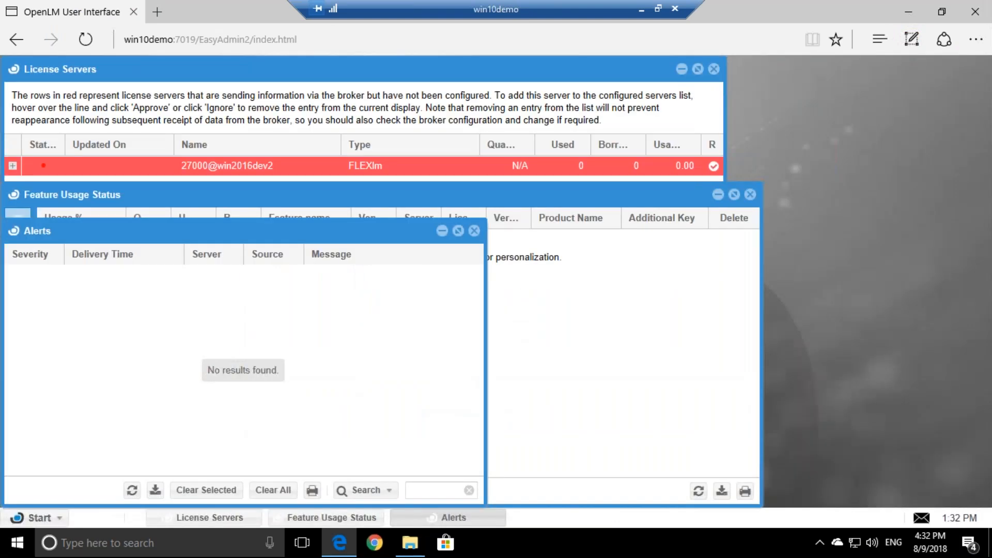
click(750, 194)
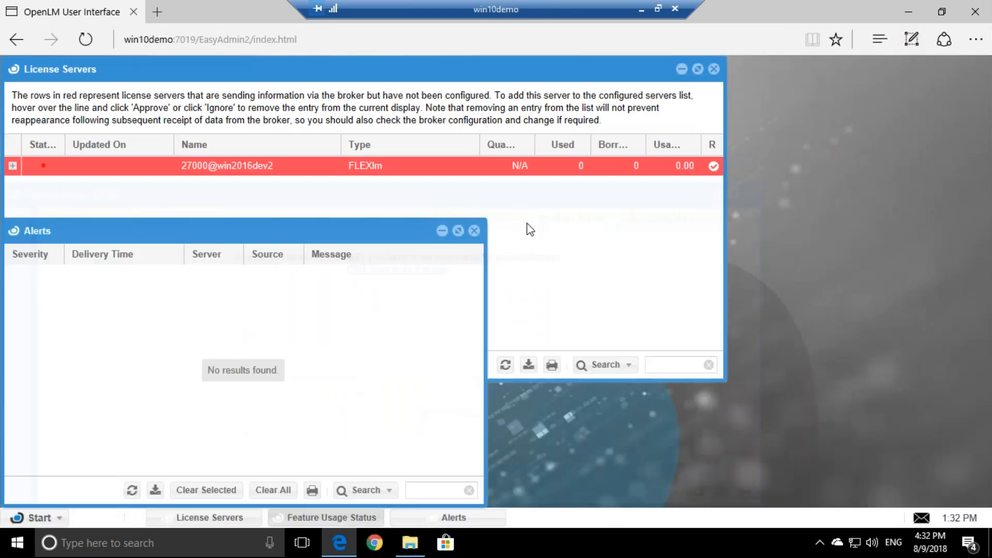
click(474, 231)
drag(414, 74, 575, 122)
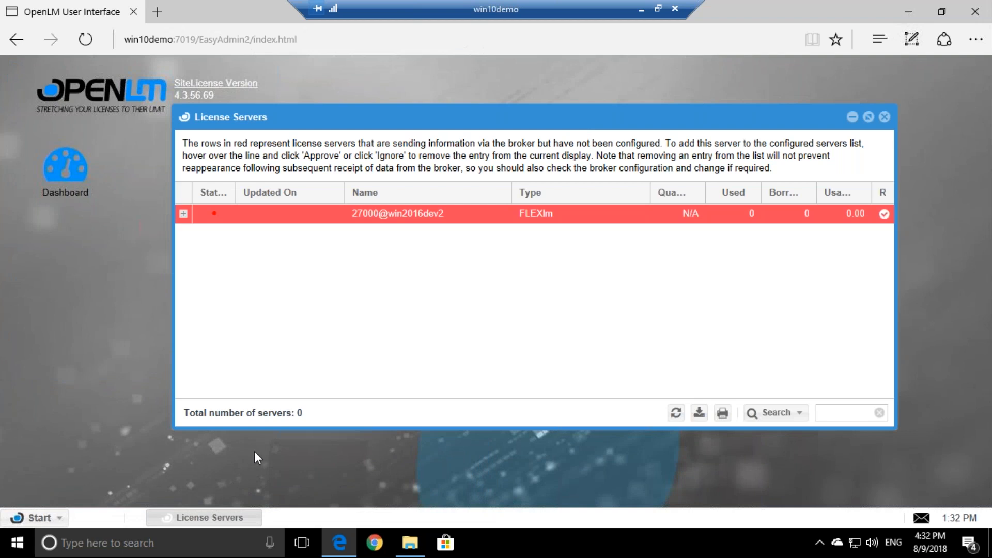
mouse_move(340, 210)
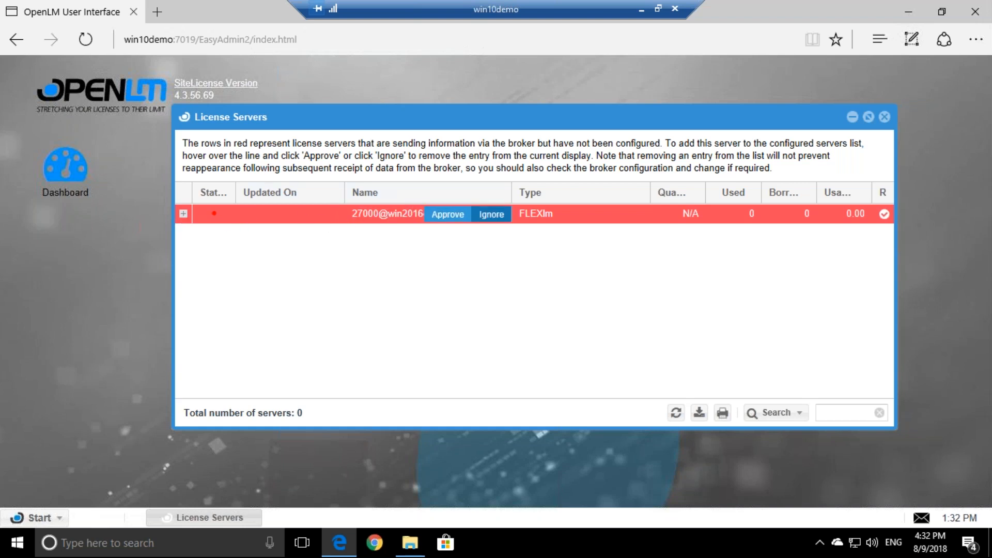
Approve the 27000@win2016dev2 FLEXlm server with the description 'Autodesk LM' and save
click(183, 214)
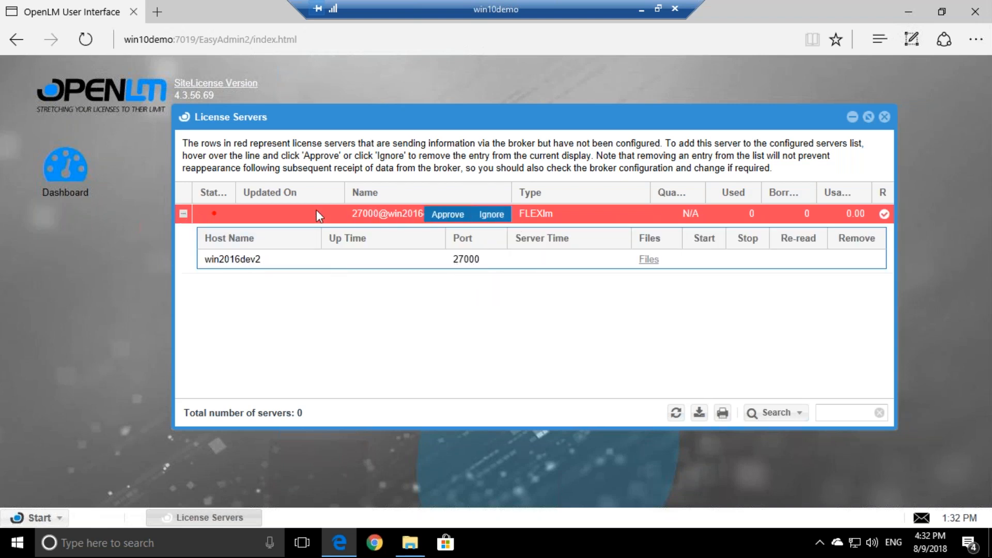
click(183, 214)
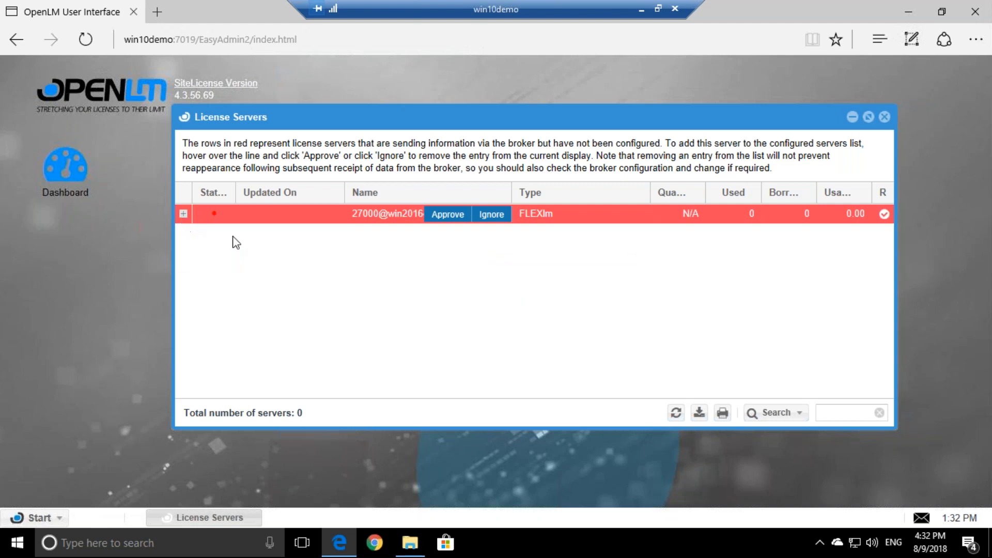
click(447, 214)
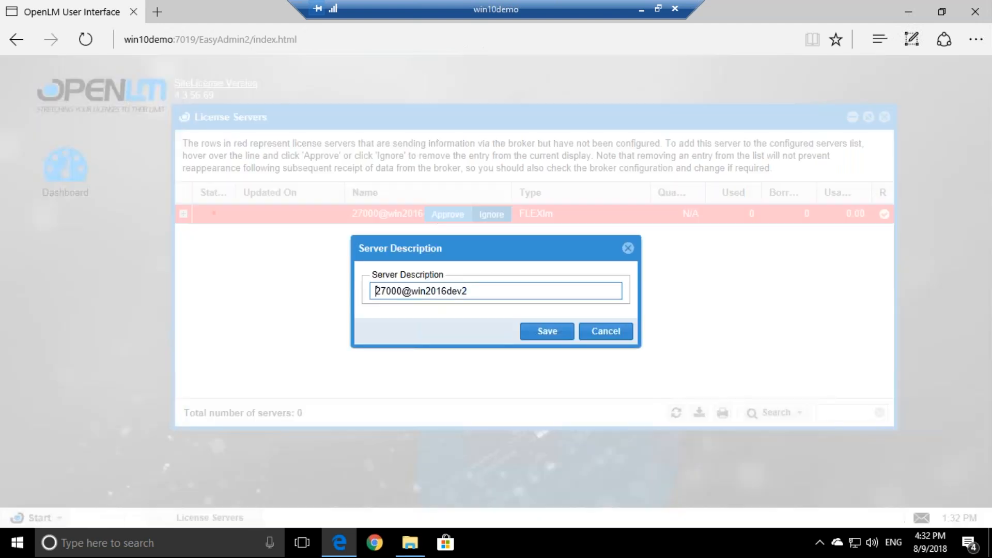
key(ctrl+a)
text(Autodesk LM)
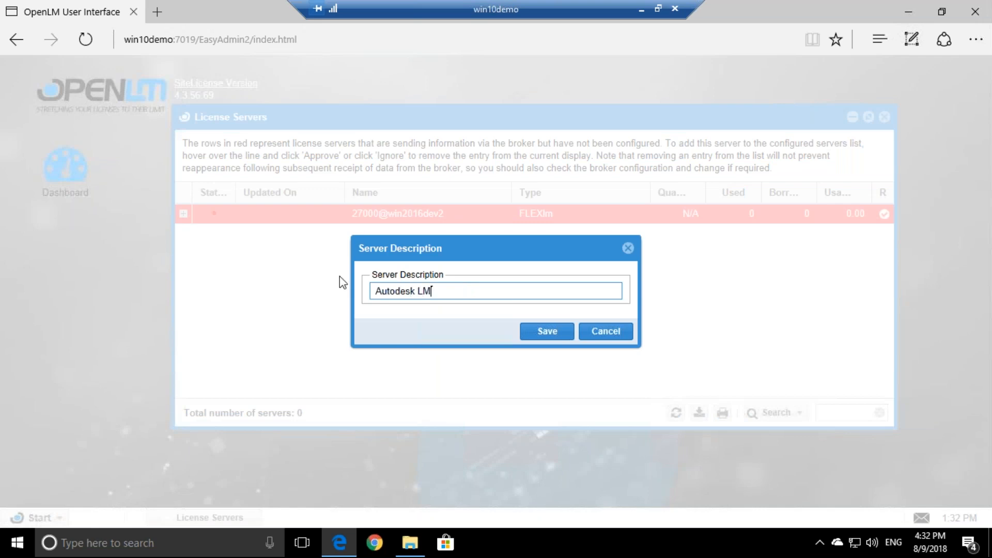
click(534, 335)
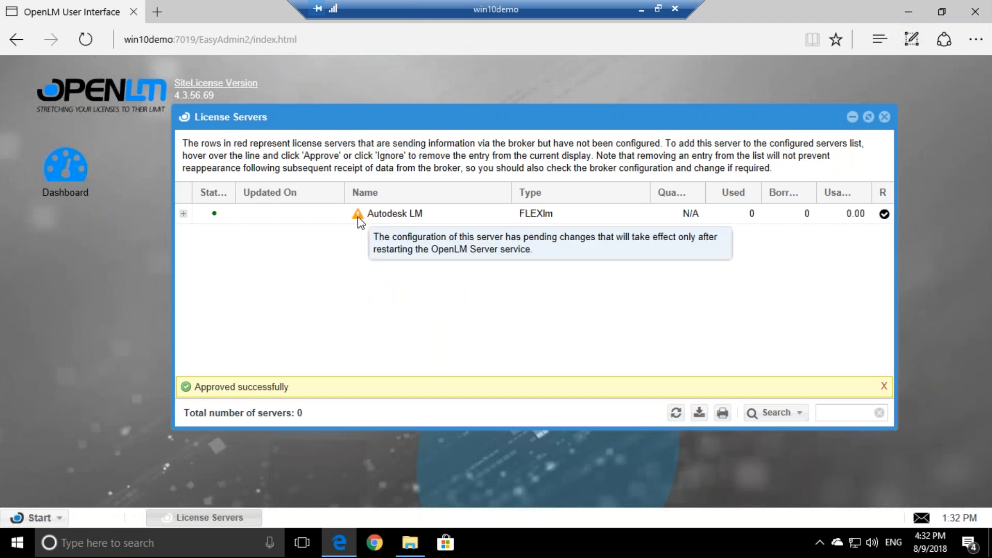
Restart the OpenLM Server service from Windows Services, then close Services
key(super)
text(services)
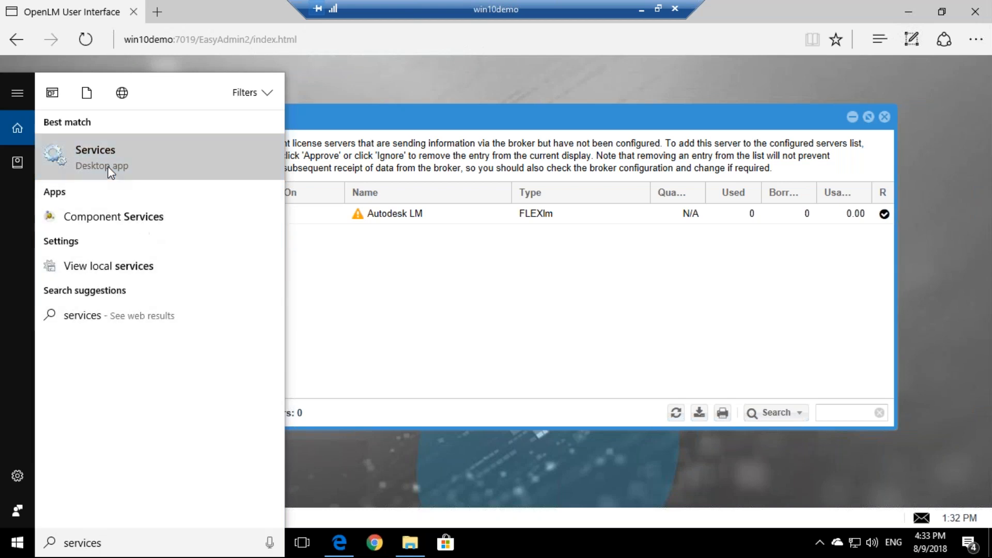
click(110, 167)
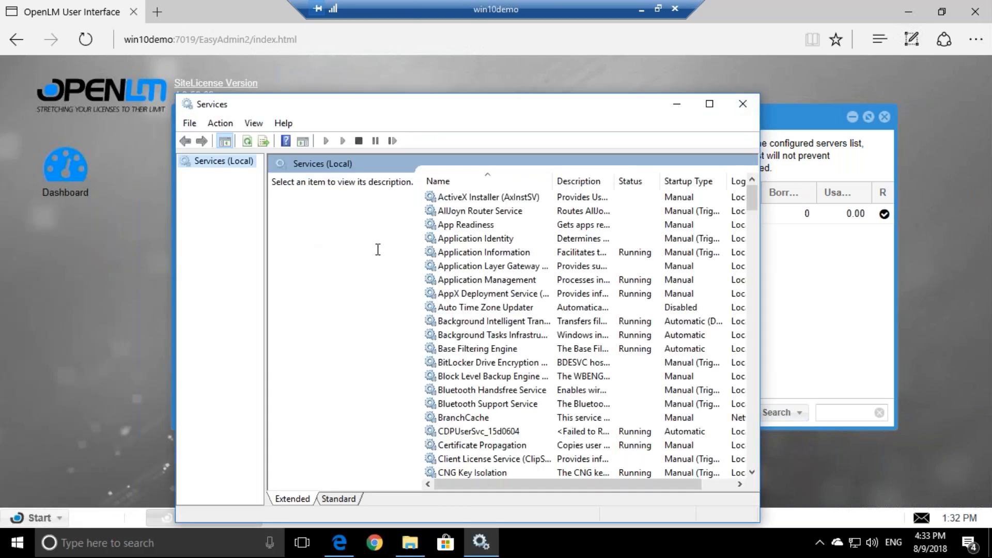
click(545, 279)
text(op)
click(481, 238)
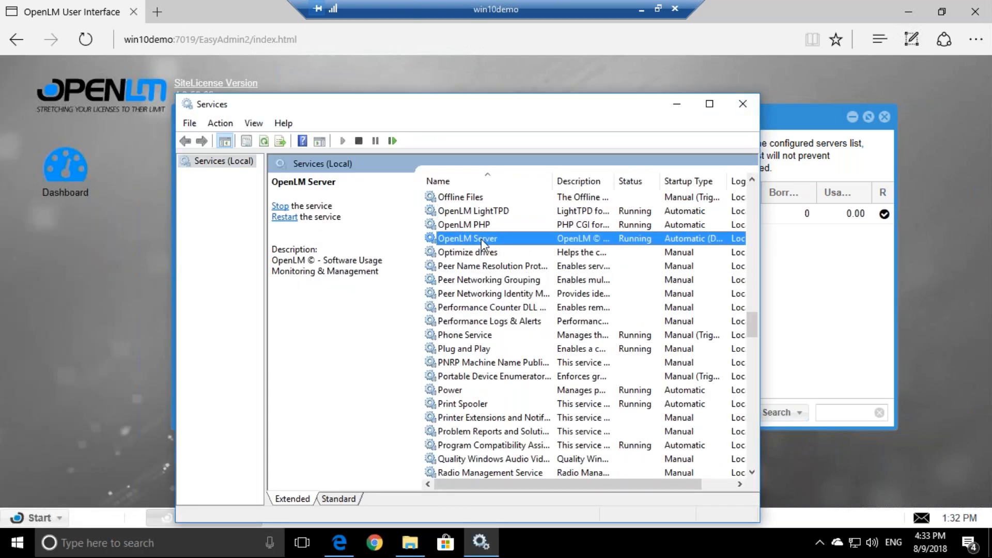
click(392, 141)
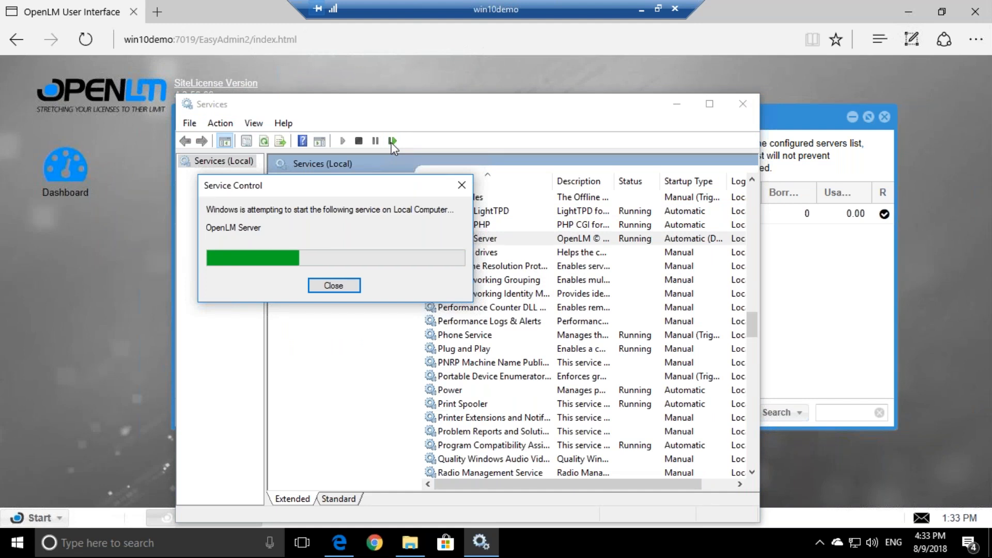
click(743, 103)
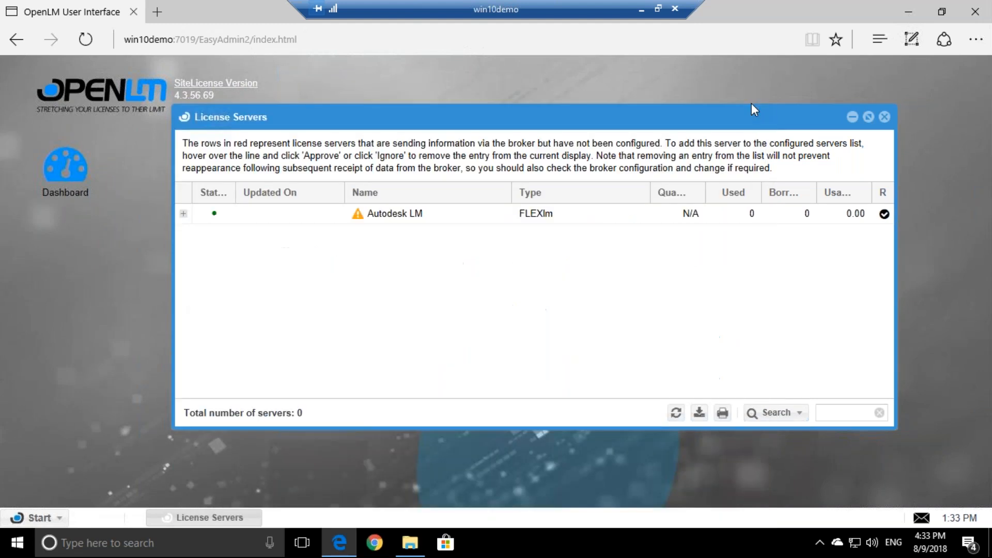
Dismiss the connection error, refresh, and expand Autodesk LM to show win2016dev2 on port 27000
click(507, 322)
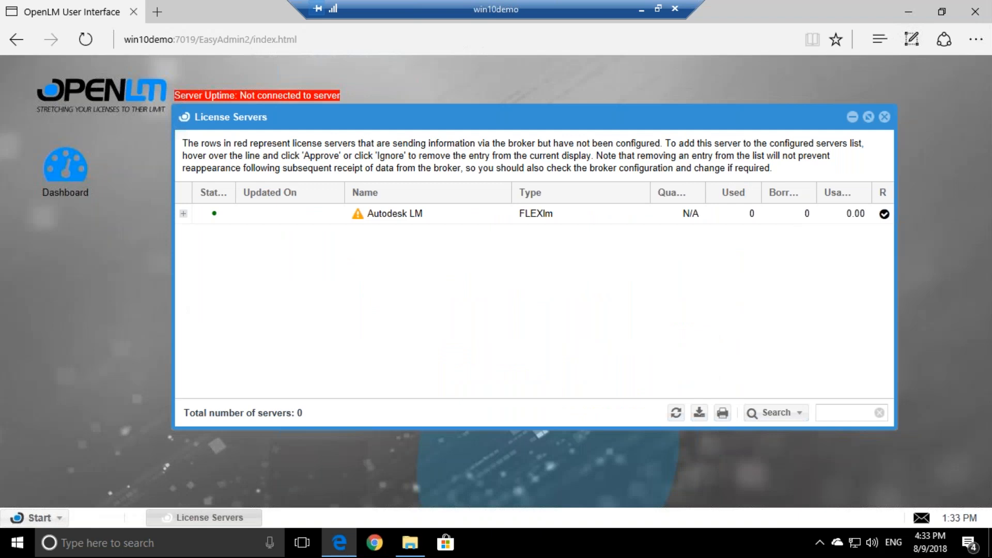
click(674, 411)
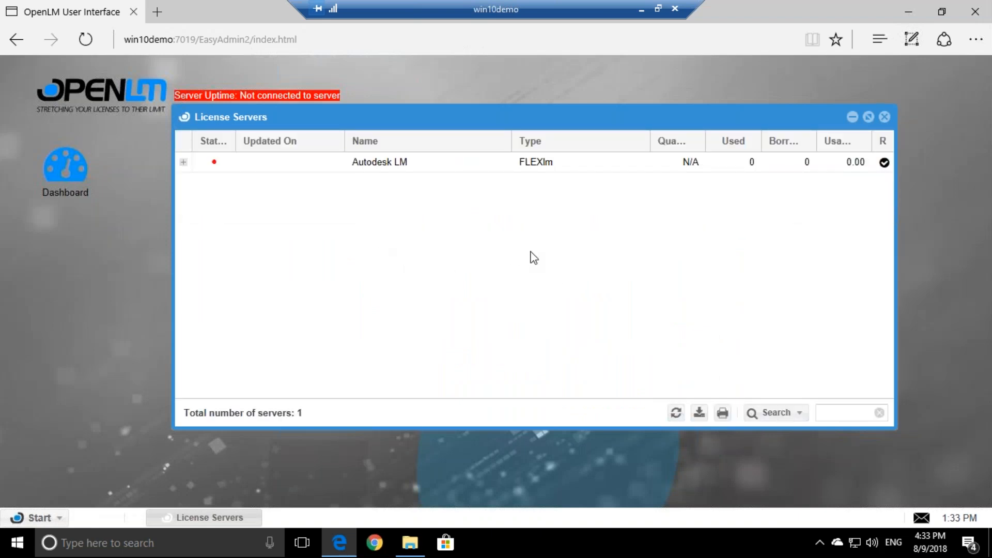
click(386, 168)
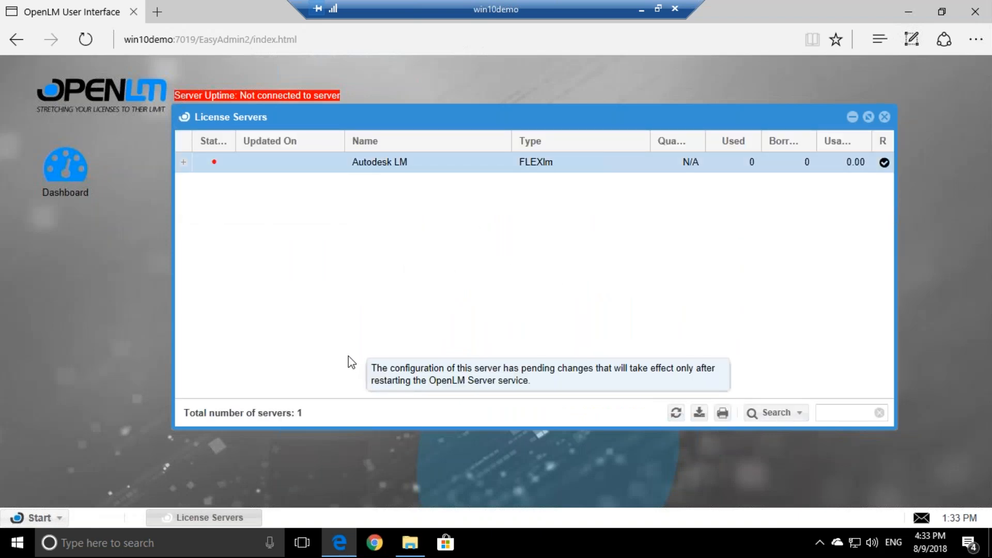
click(183, 163)
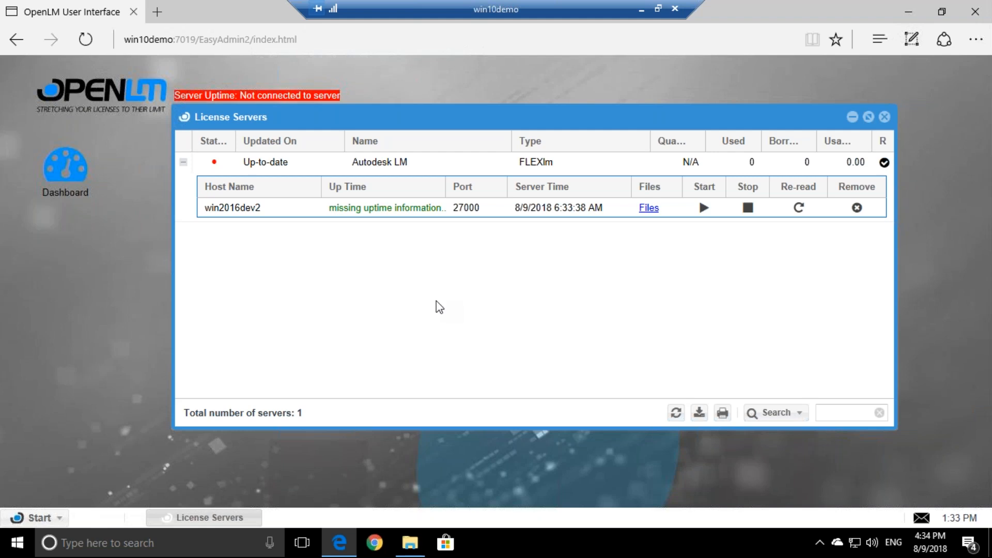
click(675, 412)
Launch 'Configure OpenLM Server - Start here' from the OpenLM folder in the Start menu
click(155, 542)
text(se)
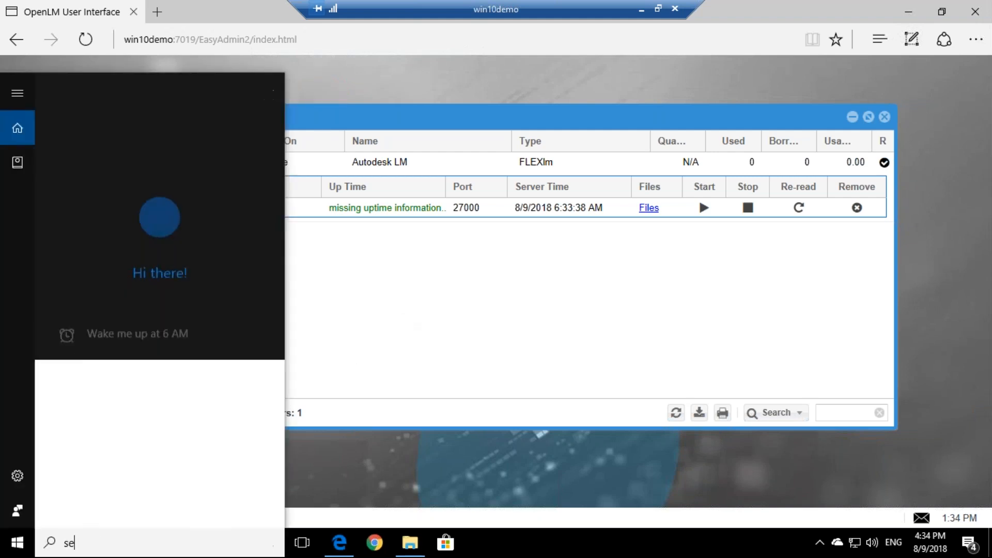
text(rver)
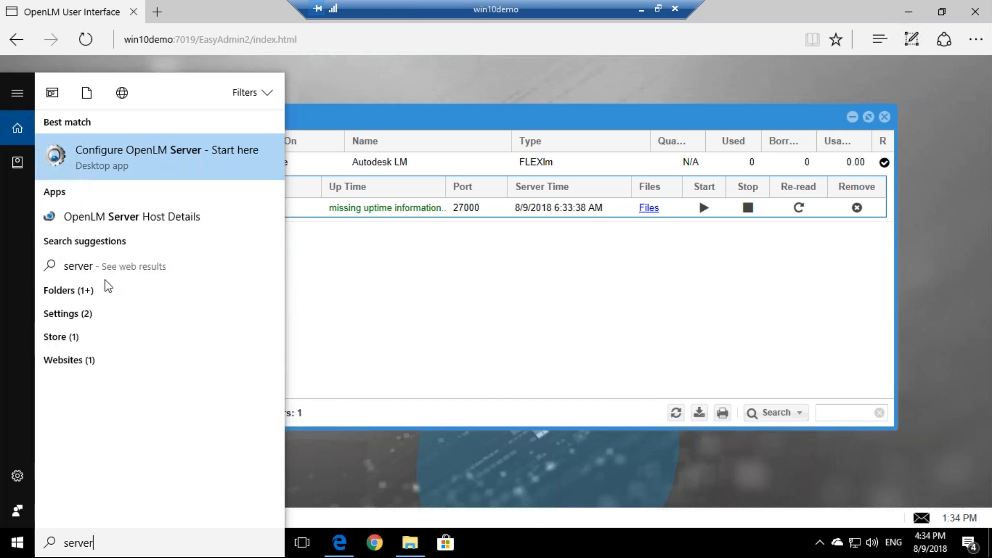
click(19, 547)
click(19, 547)
scroll(88, 407, down, 5)
scroll(88, 407, down, 8)
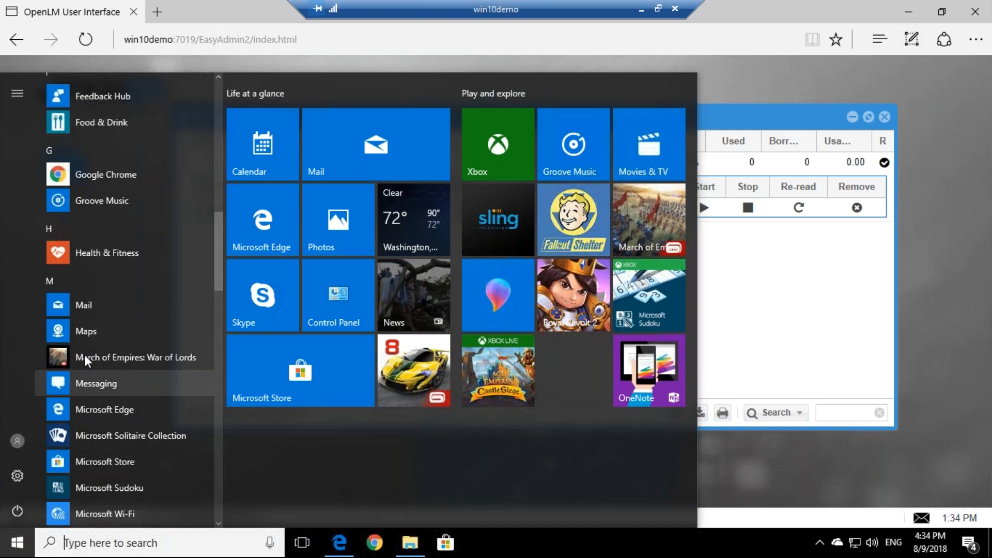
scroll(85, 354, down, 12)
scroll(73, 329, down, 8)
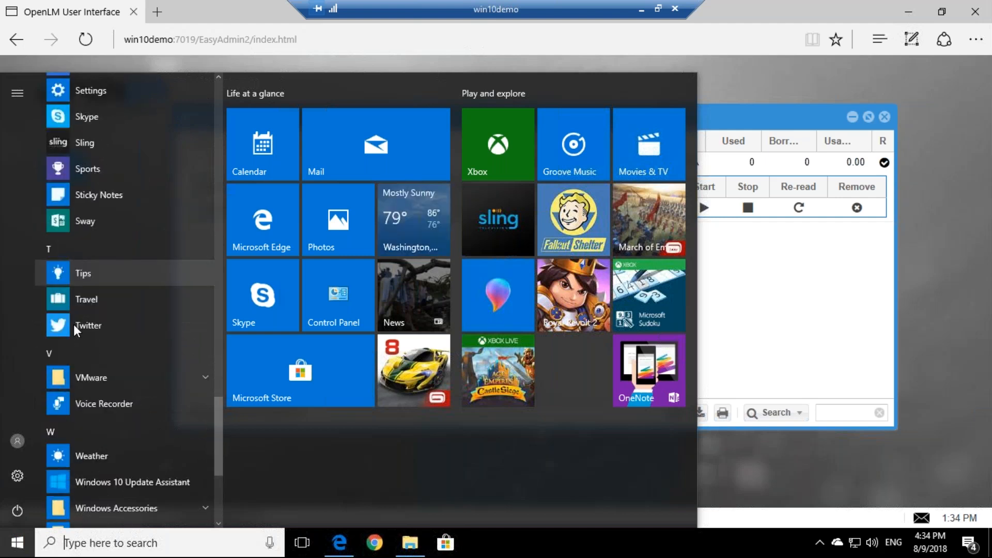
scroll(85, 365, up, 15)
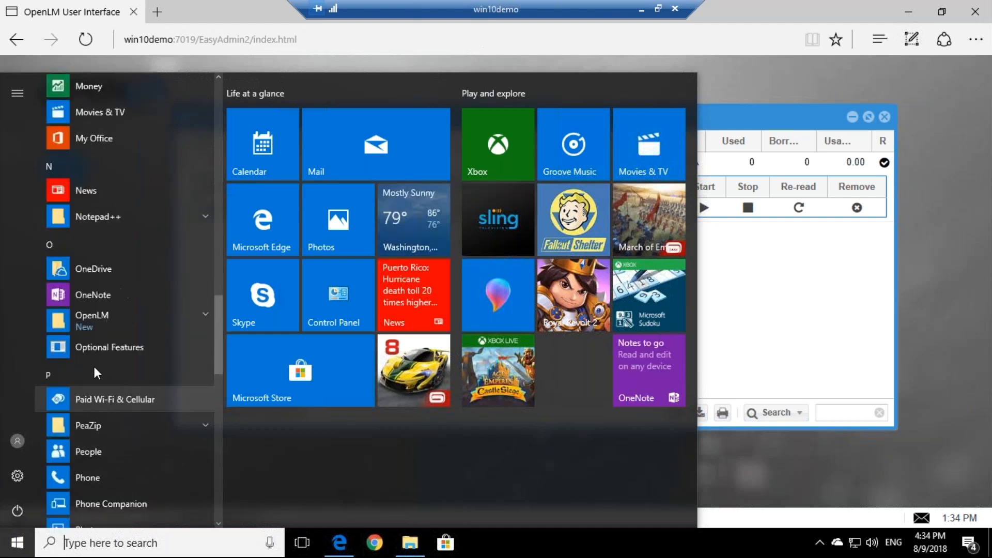
click(82, 432)
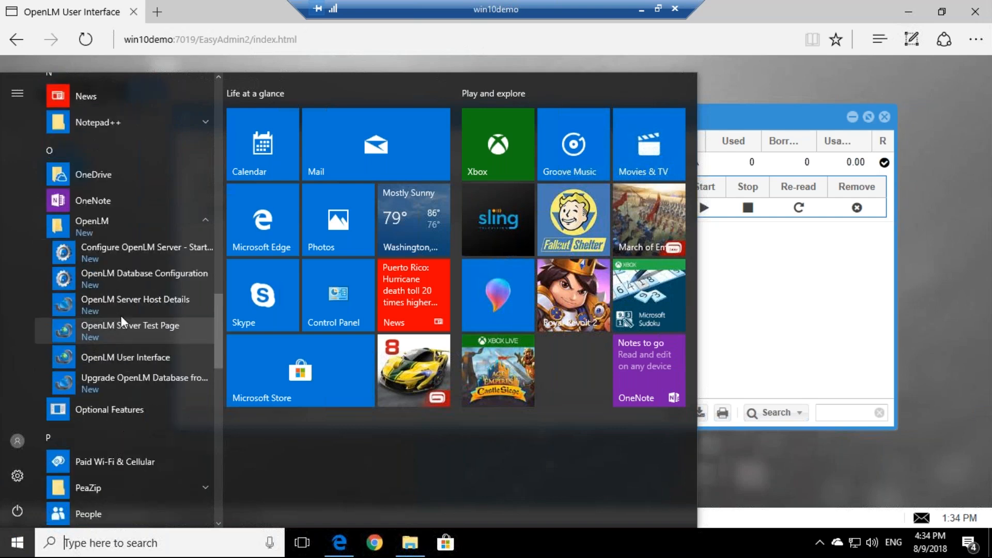
click(159, 250)
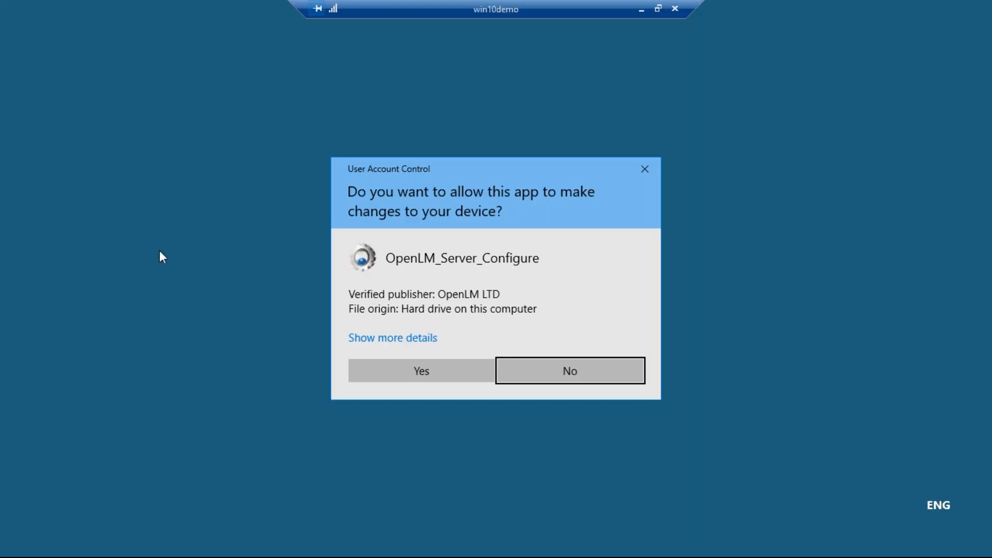
Allow OpenLM_Server_Configure to run, review the FLEXlm Autodesk LM settings, and window the session
click(449, 370)
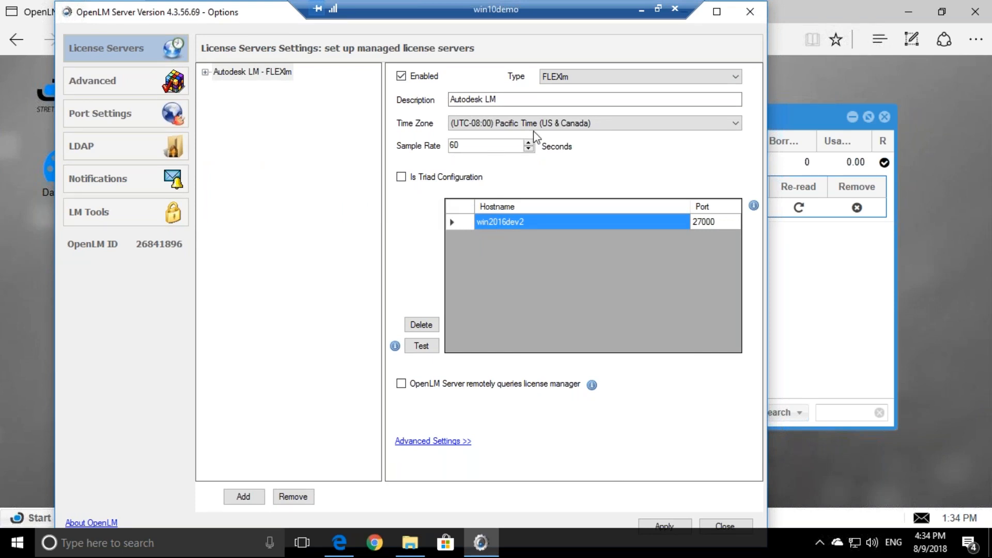
click(577, 81)
click(578, 81)
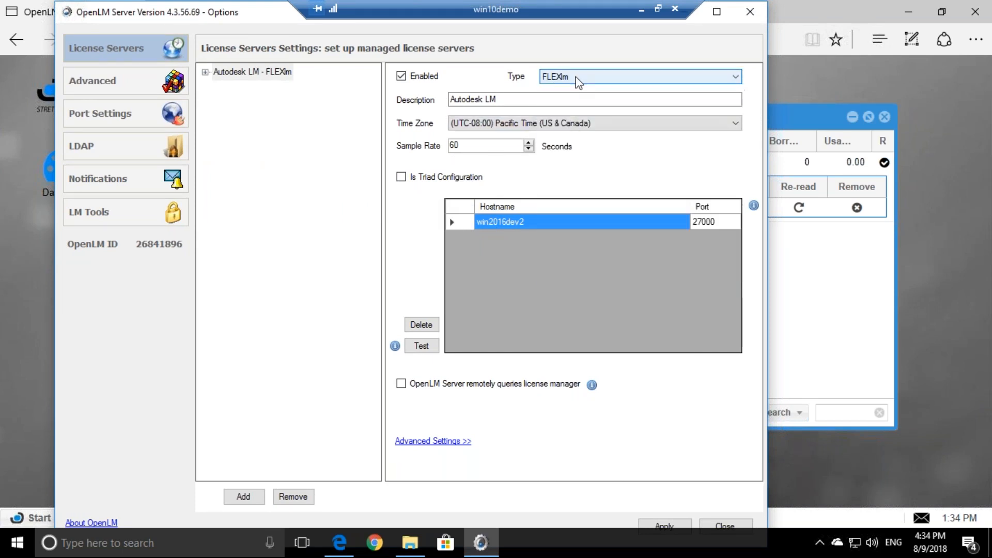
key(Tab)
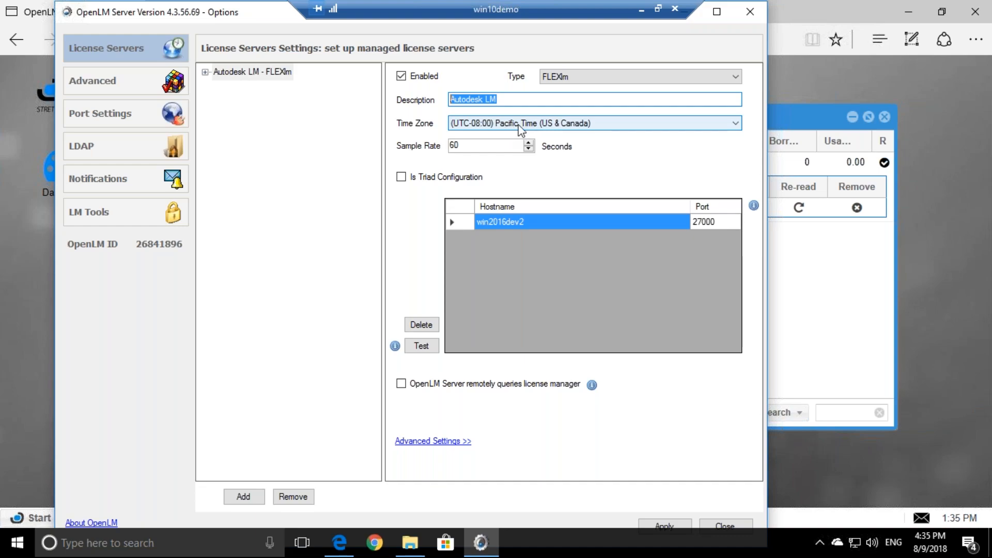
double_click(586, 6)
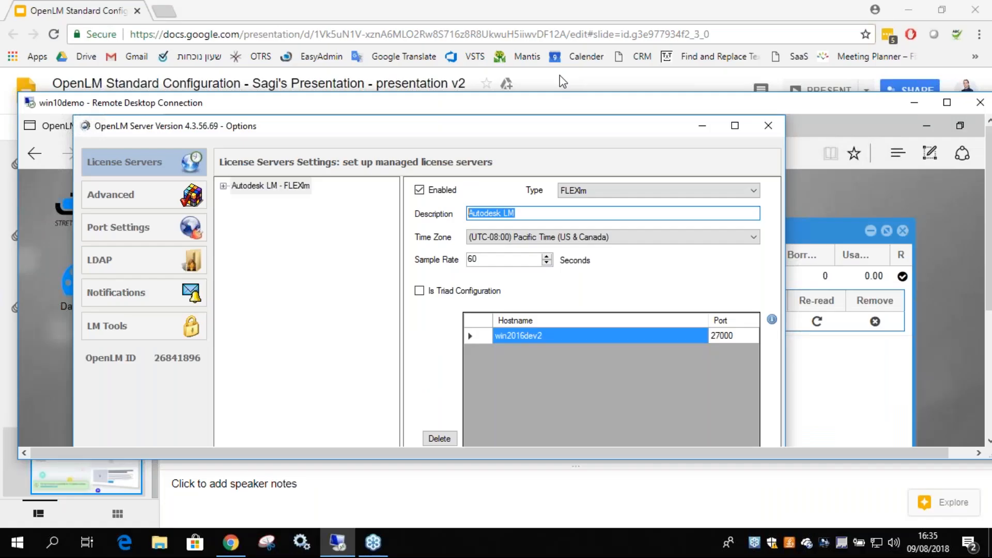
Reconnect to the win2016dev2 machine through Remote Desktop Connection
click(337, 542)
click(337, 541)
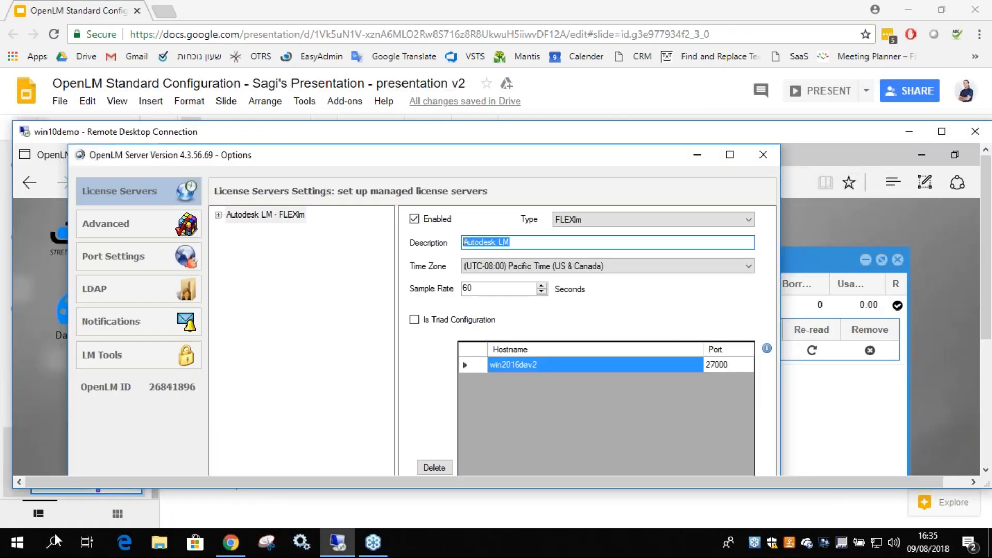
click(54, 542)
text(remote)
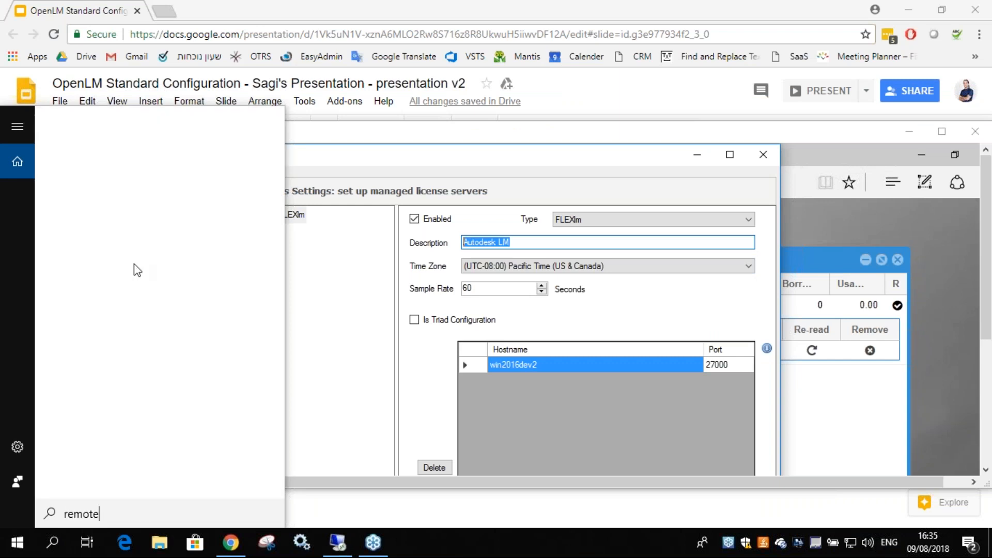
click(149, 230)
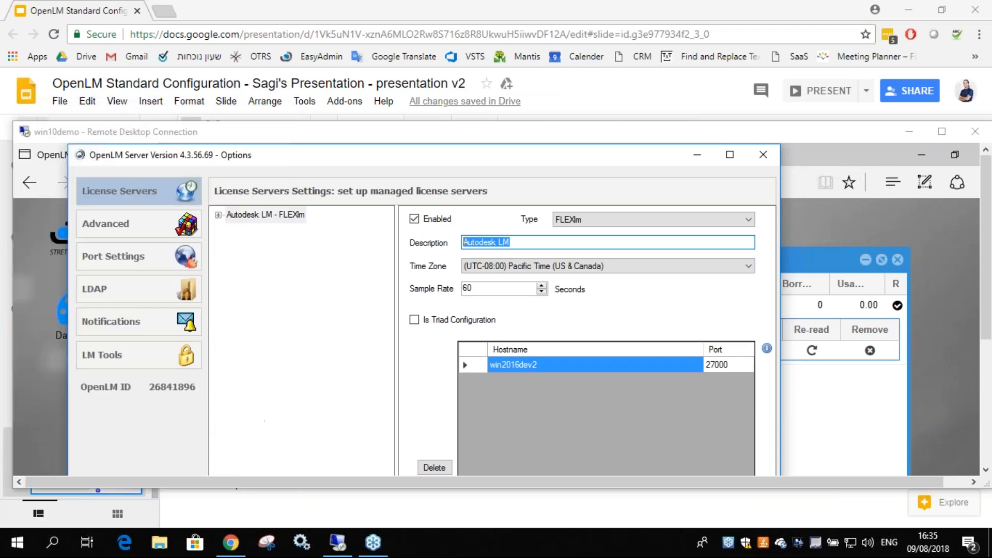
click(549, 253)
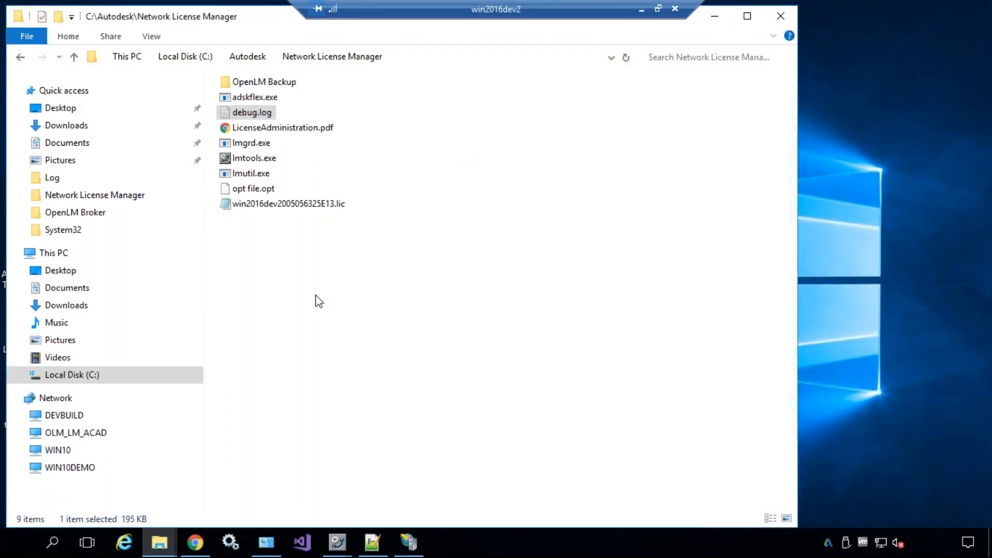
Check the date and time zone settings on win2016dev2
click(316, 296)
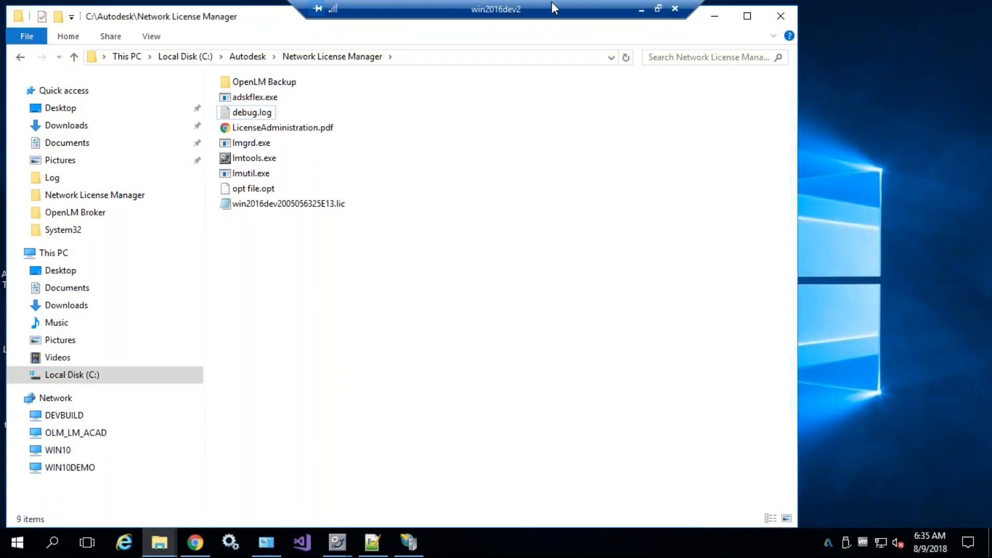
double_click(558, 8)
drag(585, 116, 527, 0)
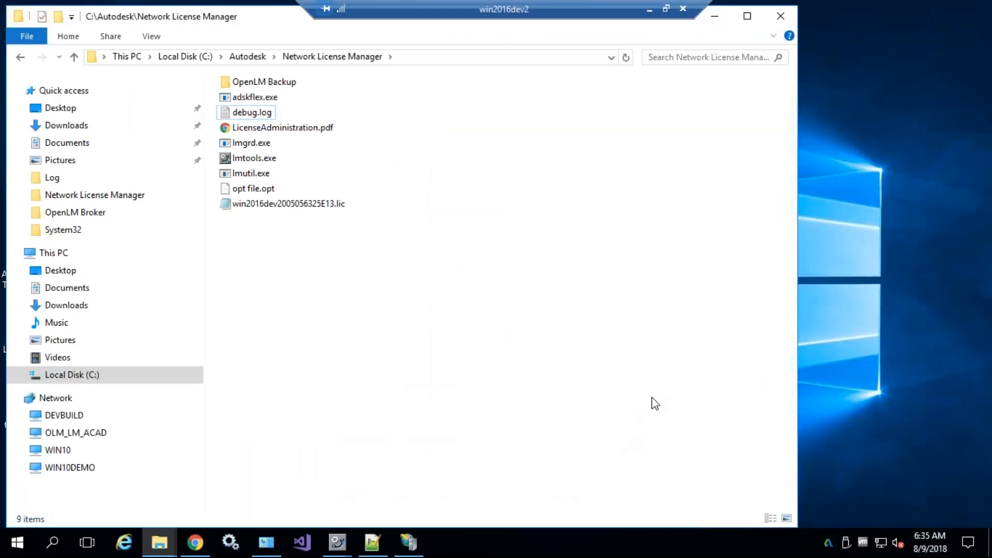
click(926, 543)
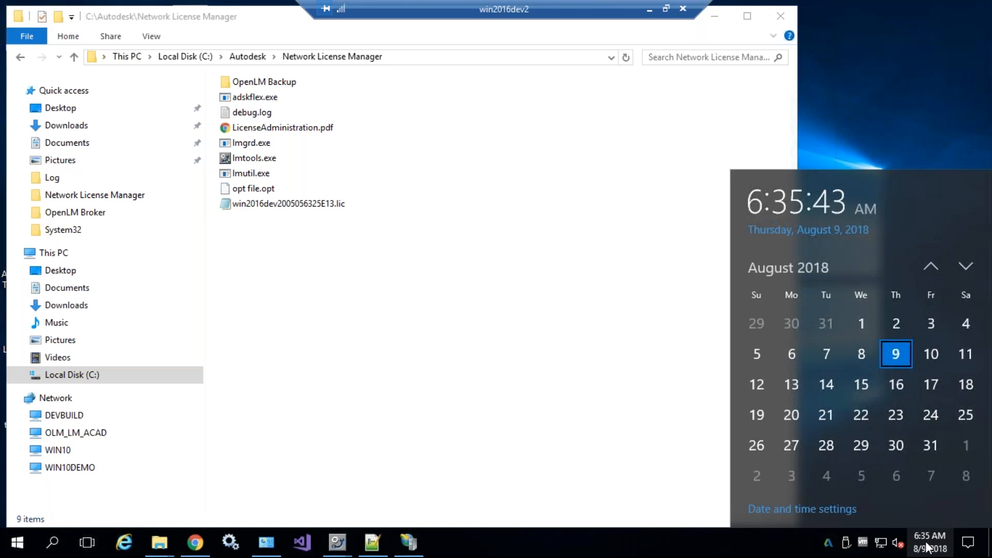
click(850, 509)
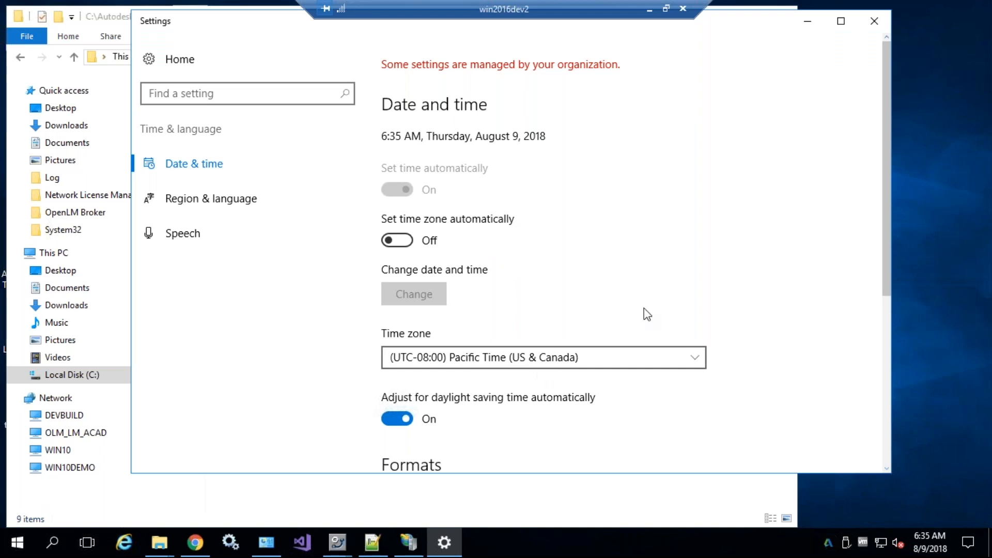
click(874, 20)
Set win2016dev2 aside and confirm win10demo's license server time zone stays Pacific Time
click(650, 10)
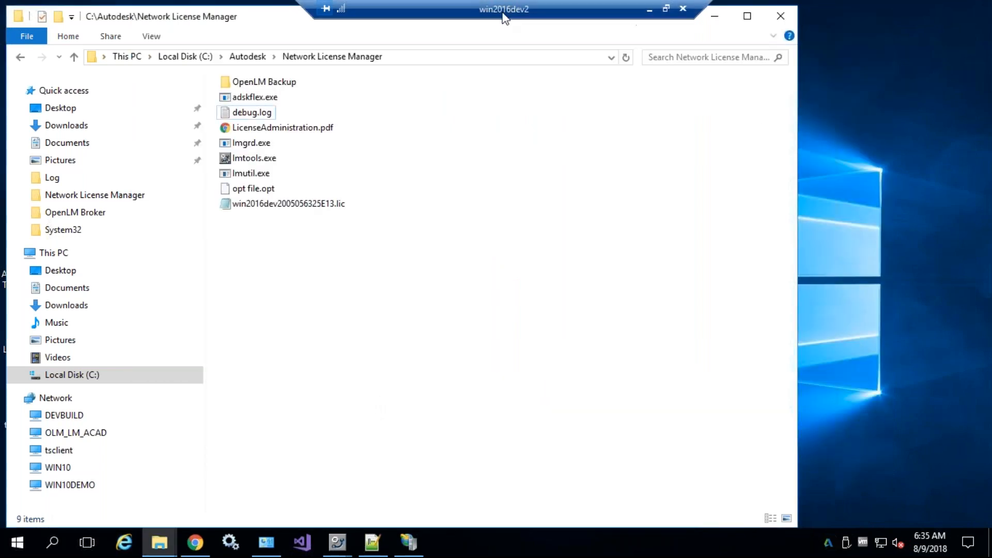
drag(501, 48, 930, 265)
click(445, 191)
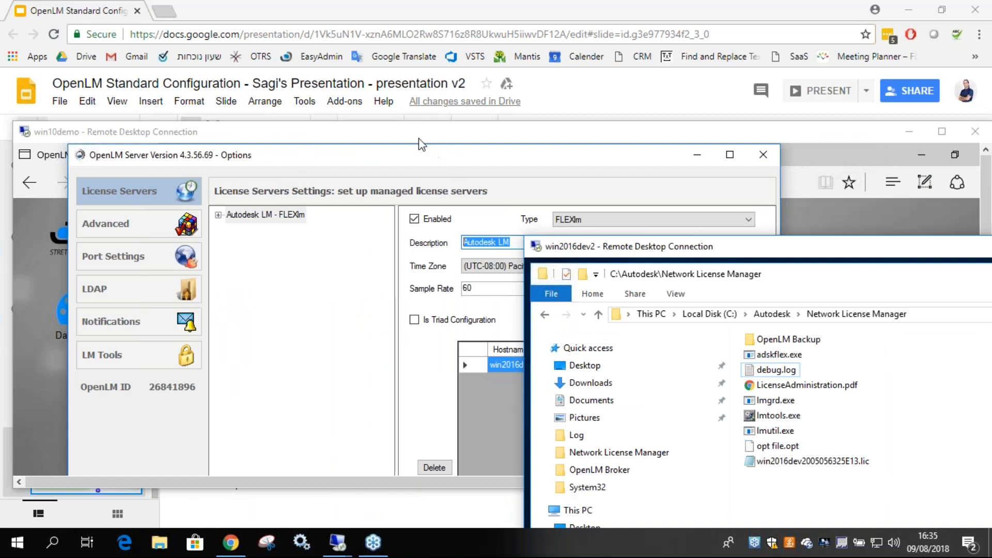
drag(408, 137, 367, 2)
click(532, 122)
click(532, 122)
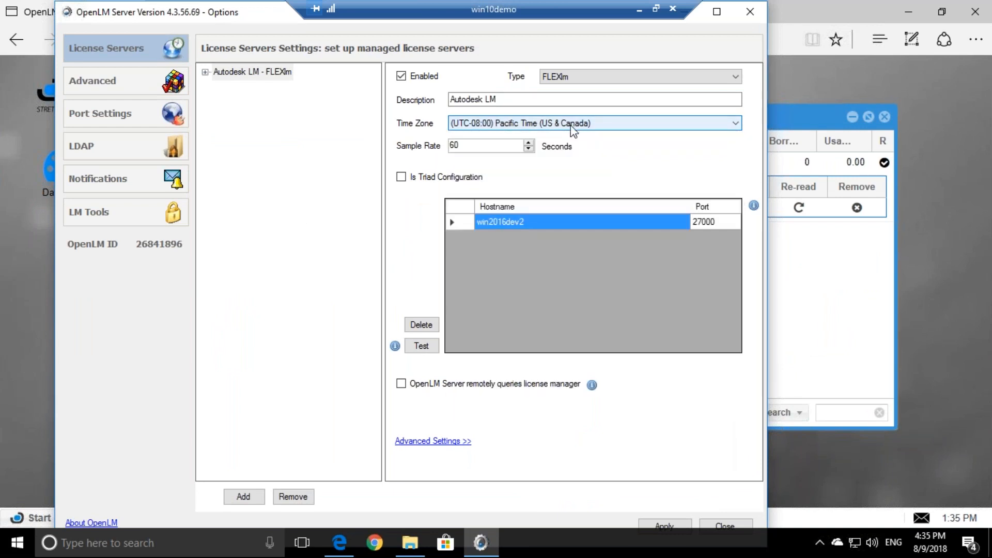
Inspect the win2016dev2 hostname and port 27000 cells unchanged, then window the win10demo session
click(470, 145)
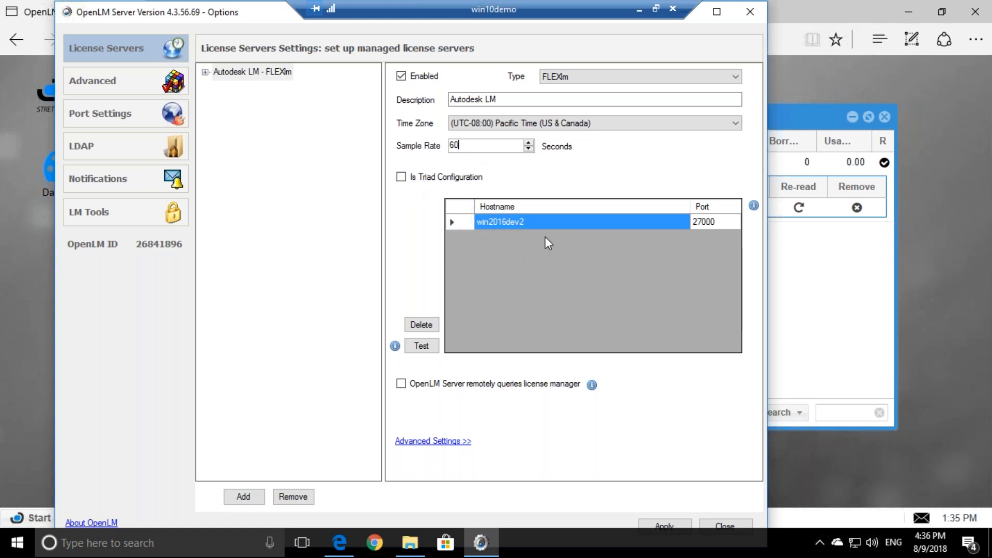
double_click(501, 220)
drag(524, 222, 472, 217)
click(494, 222)
click(713, 222)
double_click(521, 222)
click(520, 221)
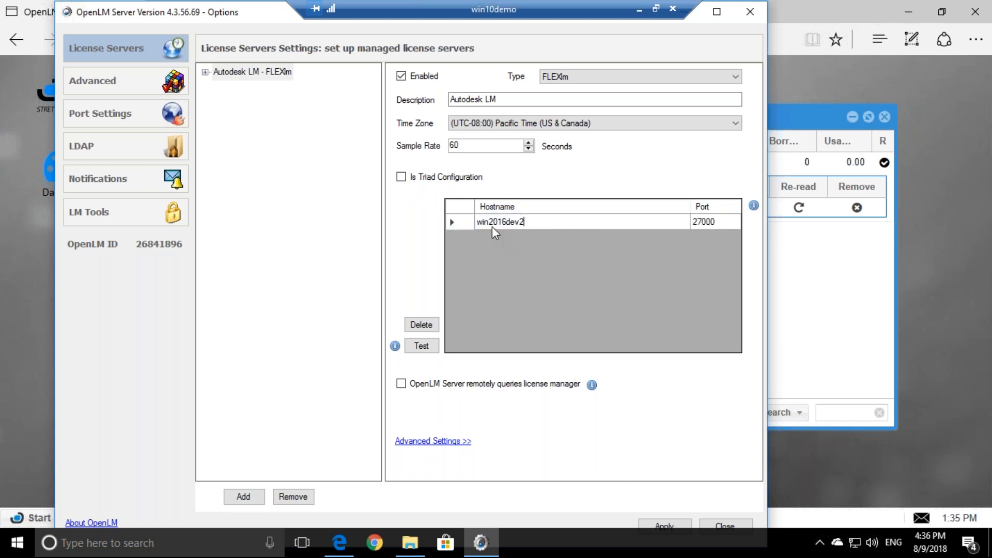
click(710, 219)
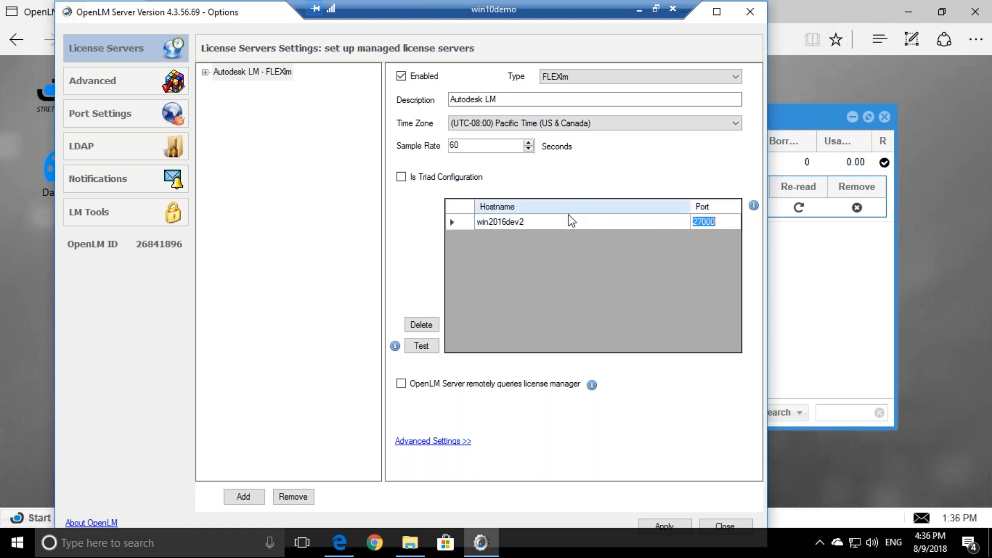
click(521, 222)
click(522, 222)
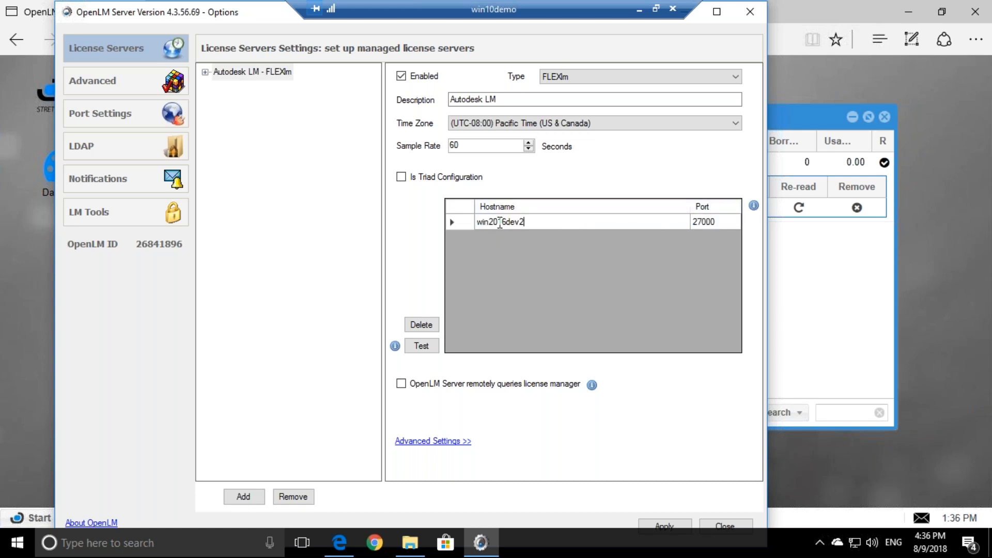
double_click(499, 222)
double_click(524, 7)
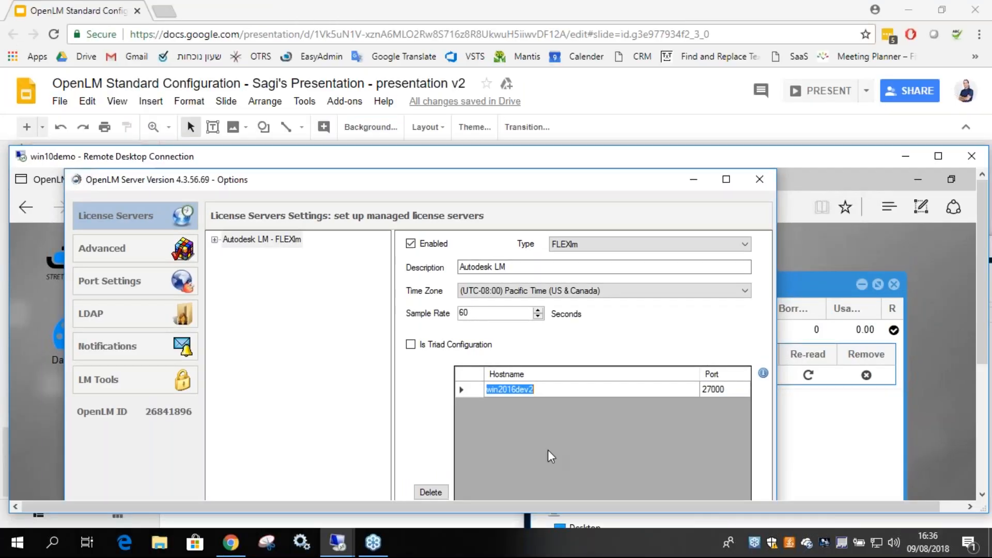
Switch to win2016dev2 and launch the OpenLM Broker 2 Configuration Tool via 'broker' search
click(346, 546)
click(413, 483)
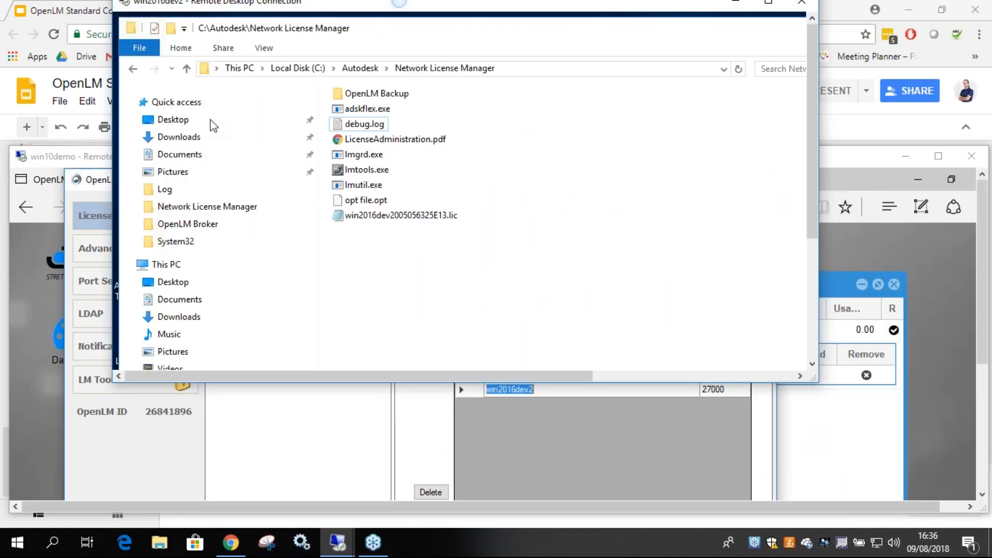
double_click(399, 1)
click(55, 545)
text(broker)
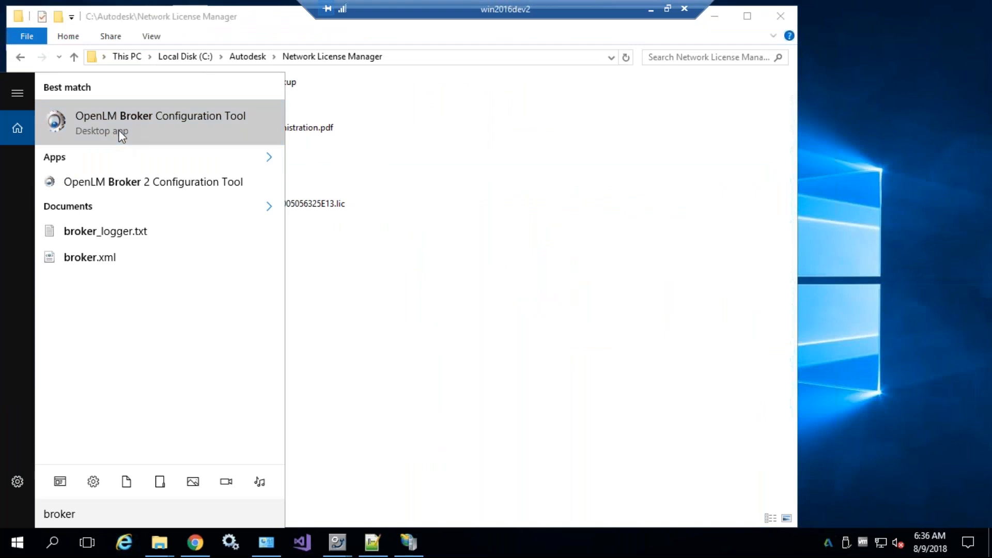
click(126, 182)
click(443, 381)
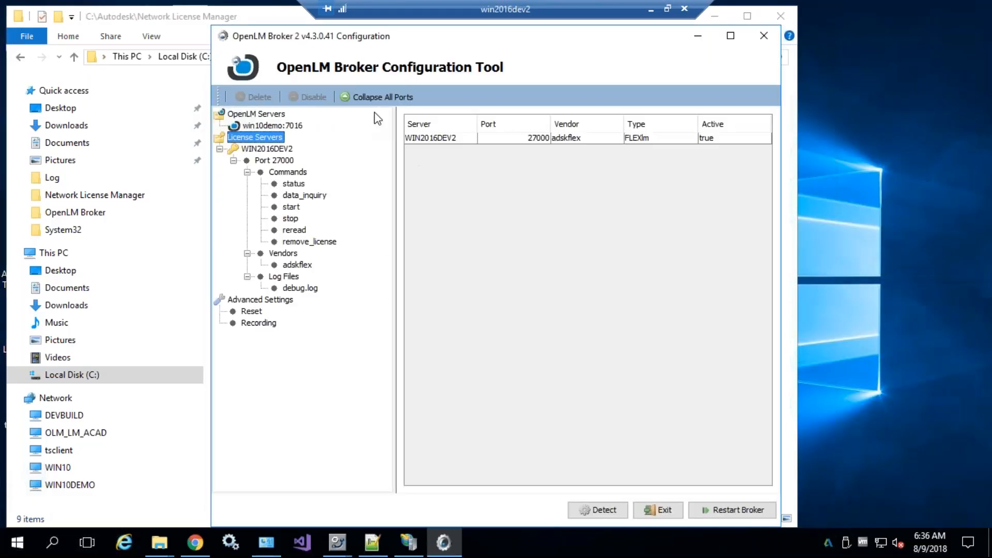
View the WIN2016DEV2 license server settings, then return to the full-screen win10demo session
click(273, 149)
drag(537, 131, 476, 132)
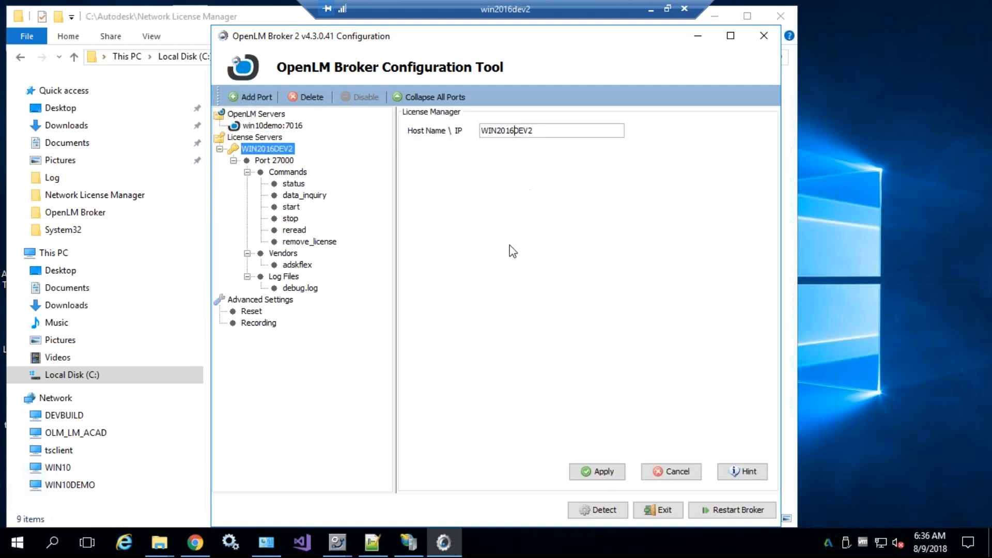
click(667, 9)
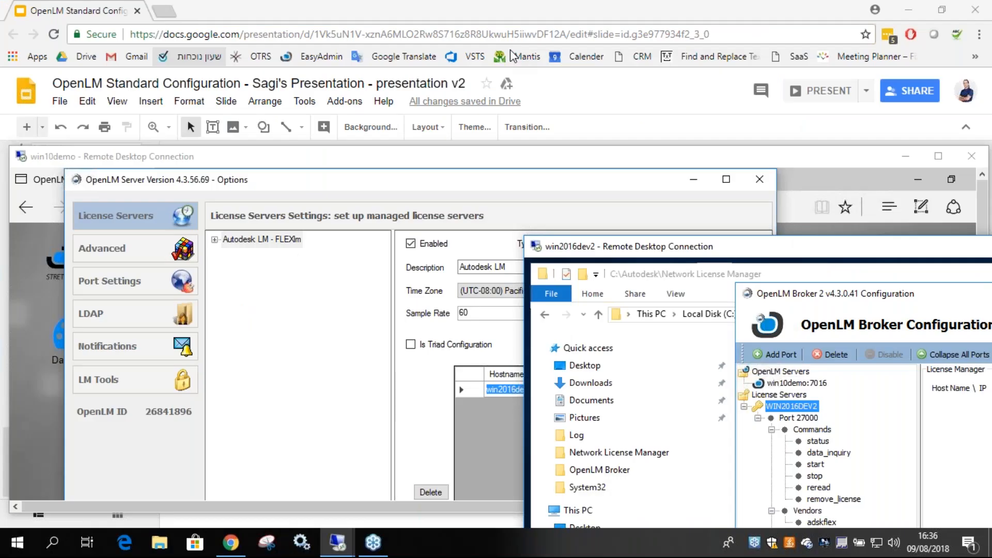
double_click(526, 157)
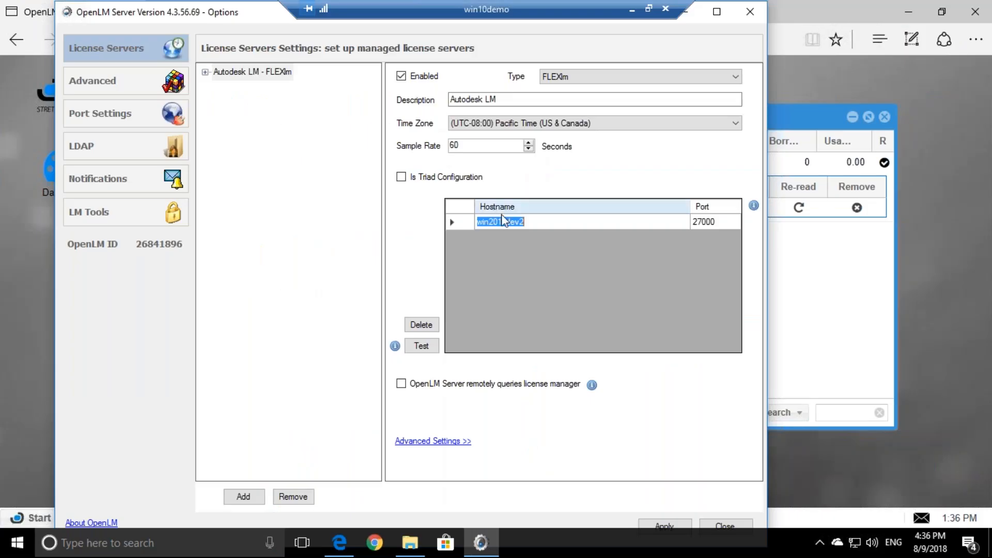
Test the win2016dev2 license server and review the License Output reporting it UP
click(532, 222)
drag(545, 223, 473, 230)
click(503, 223)
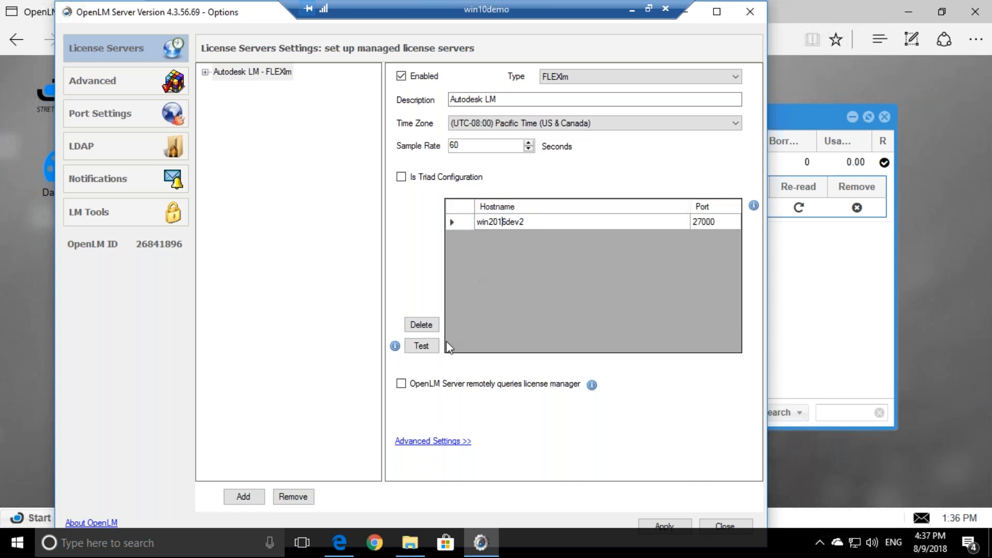
click(421, 345)
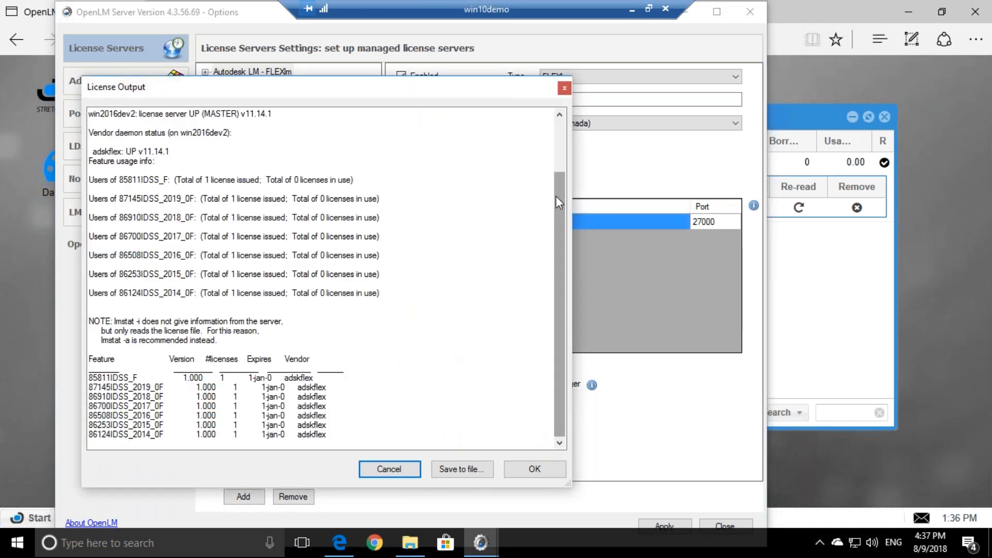
scroll(556, 196, up, 3)
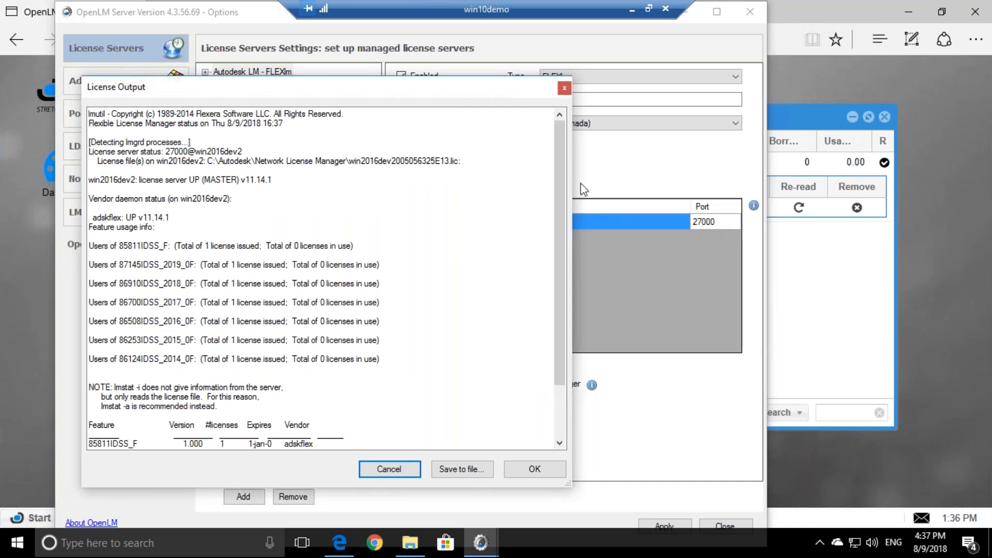
click(564, 88)
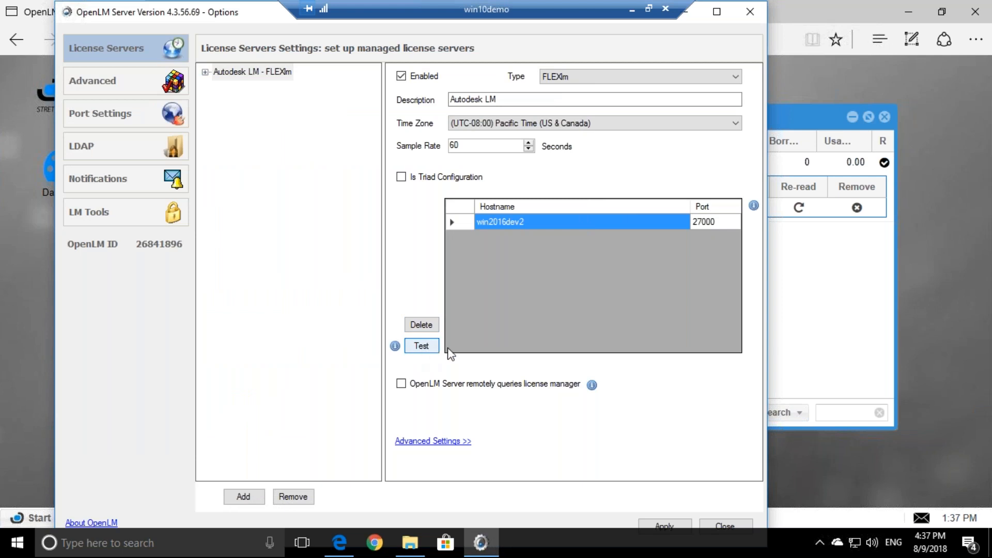
Rerun the license server test twice, reviewing and closing the output each time
click(716, 221)
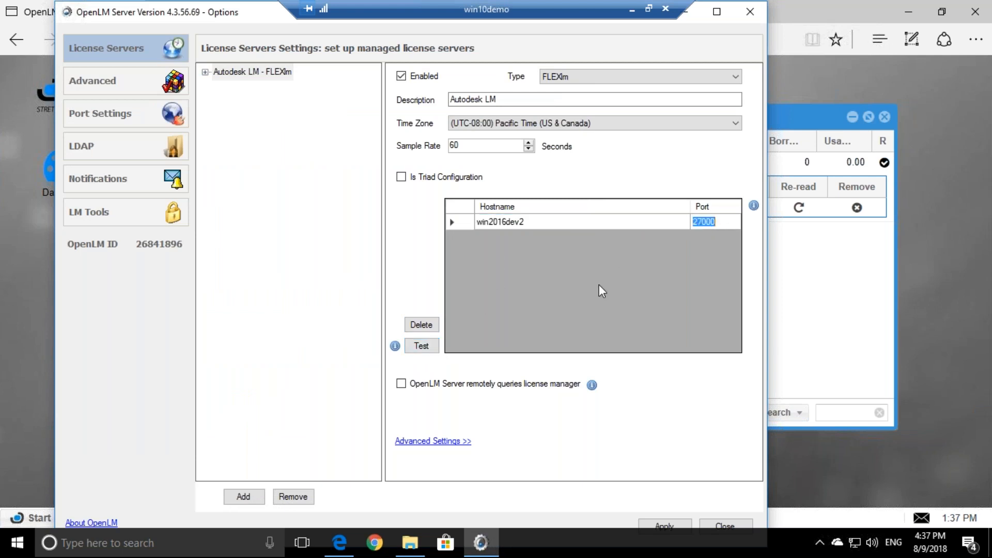
click(420, 346)
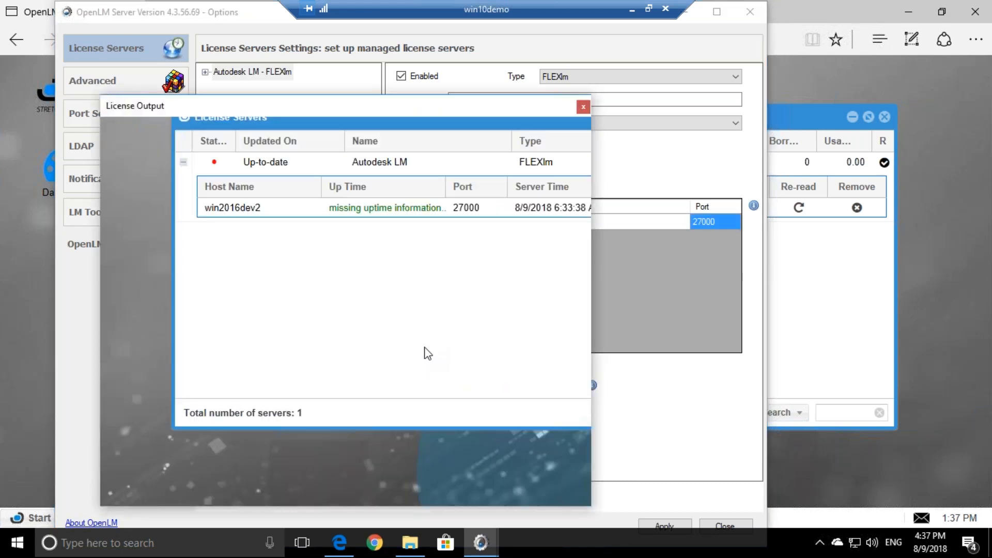
drag(578, 243, 572, 146)
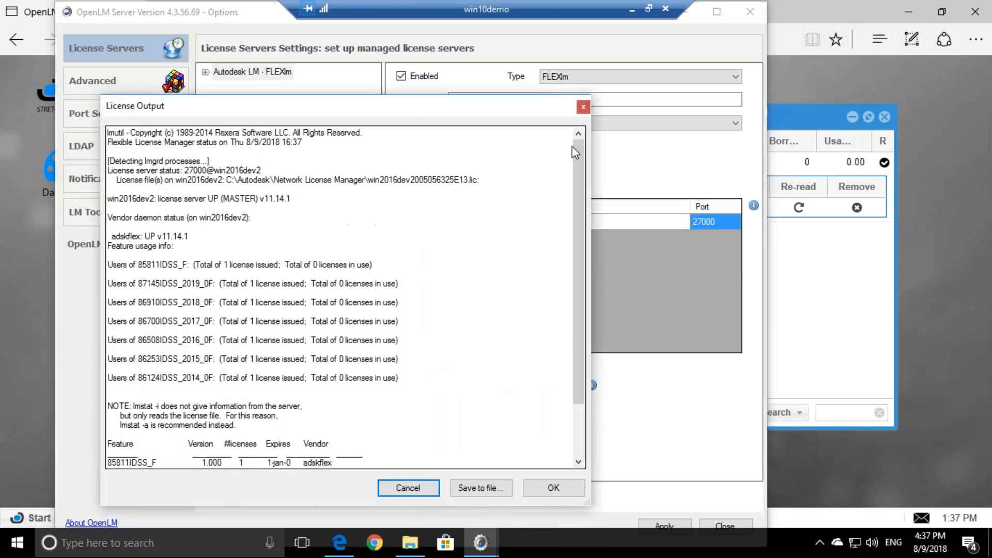
click(581, 108)
click(435, 345)
drag(603, 325, 586, 228)
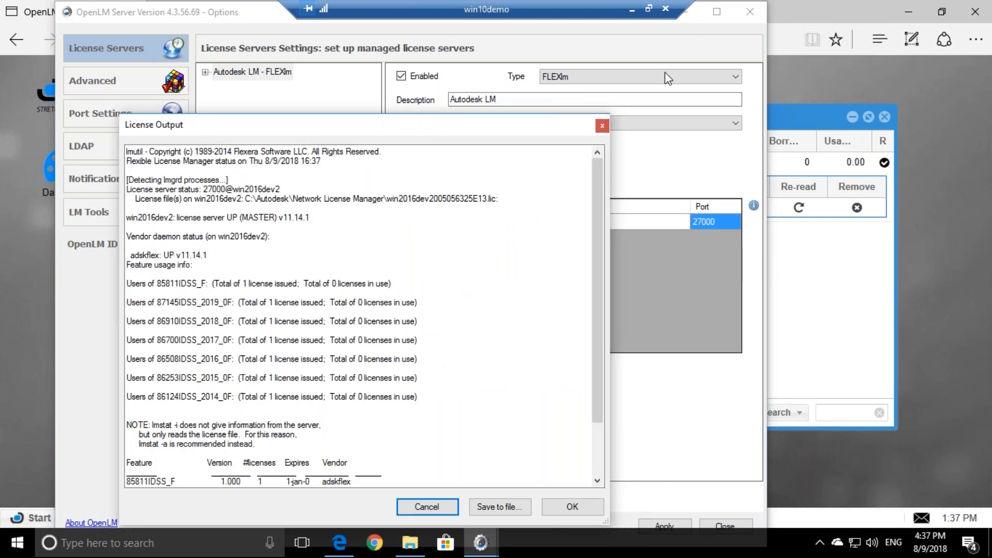
click(601, 126)
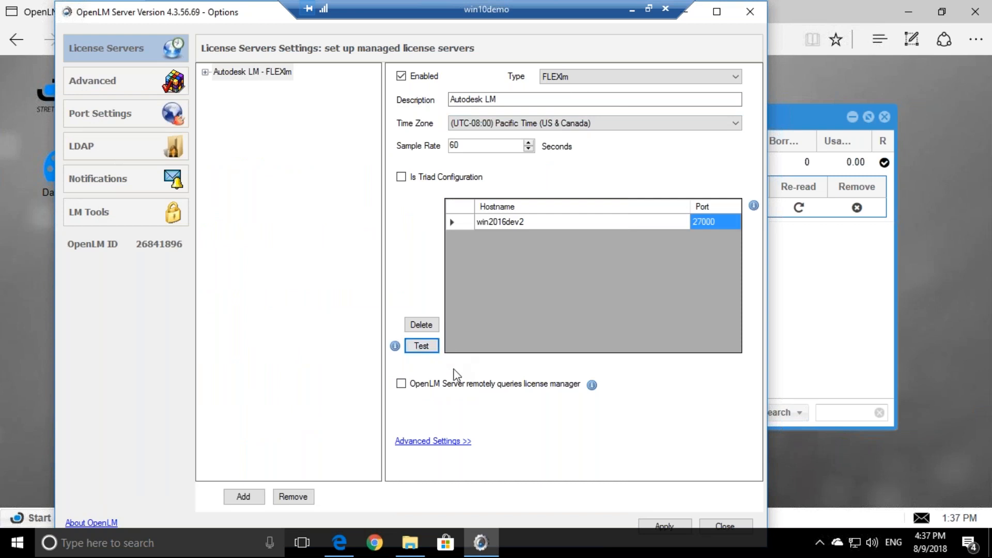
Reveal Advanced Settings with Read license file checked, retest, and window the win10demo session
click(406, 442)
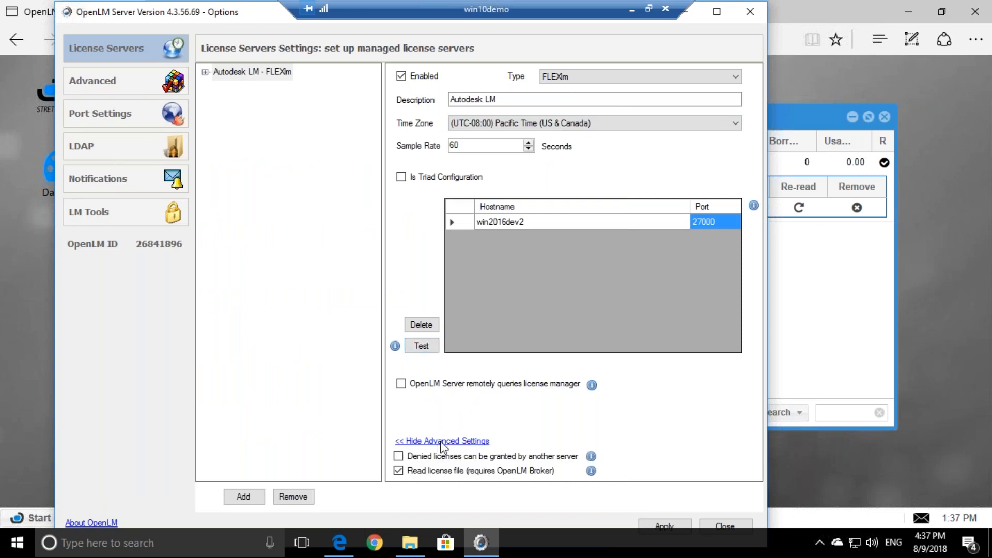
click(422, 351)
click(466, 349)
click(517, 302)
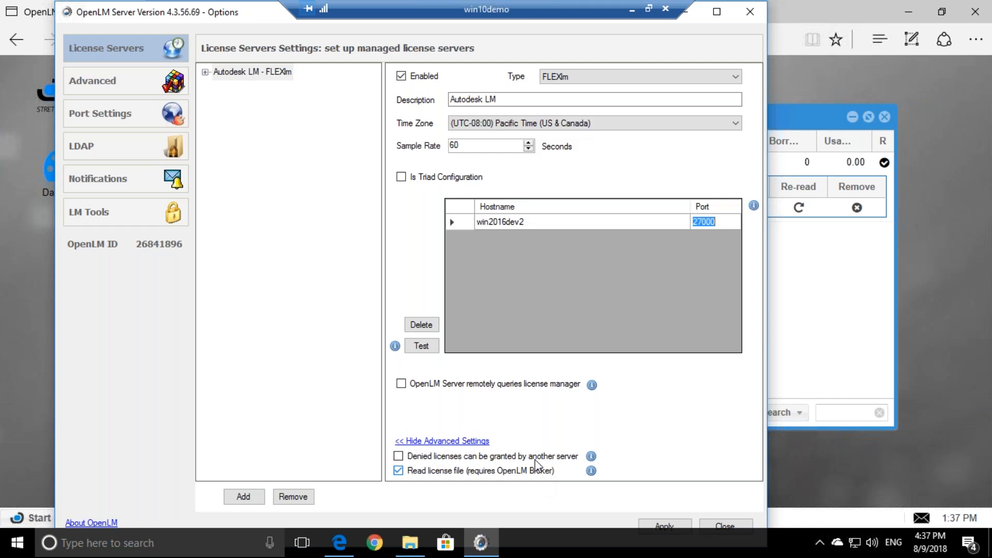
double_click(516, 8)
drag(516, 156, 534, 86)
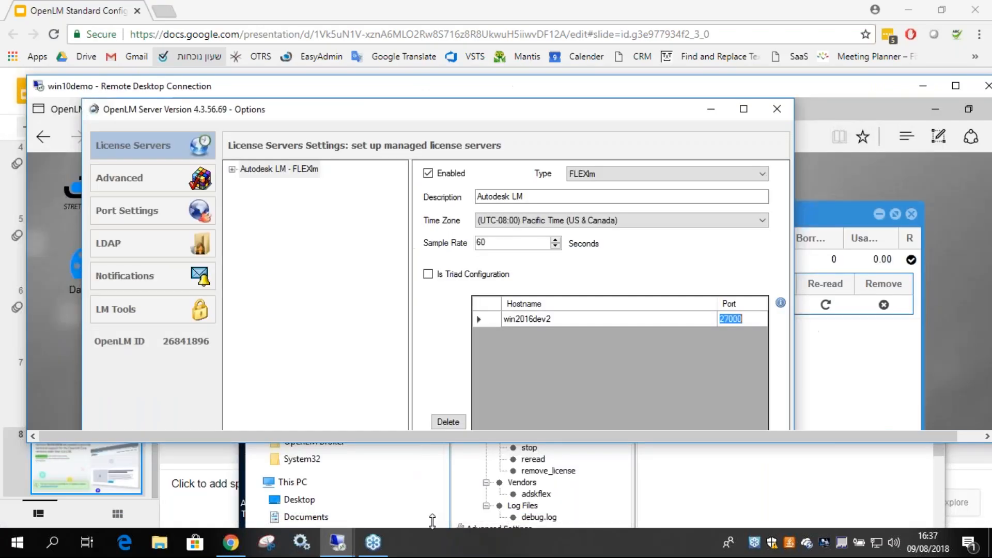
click(432, 519)
double_click(630, 218)
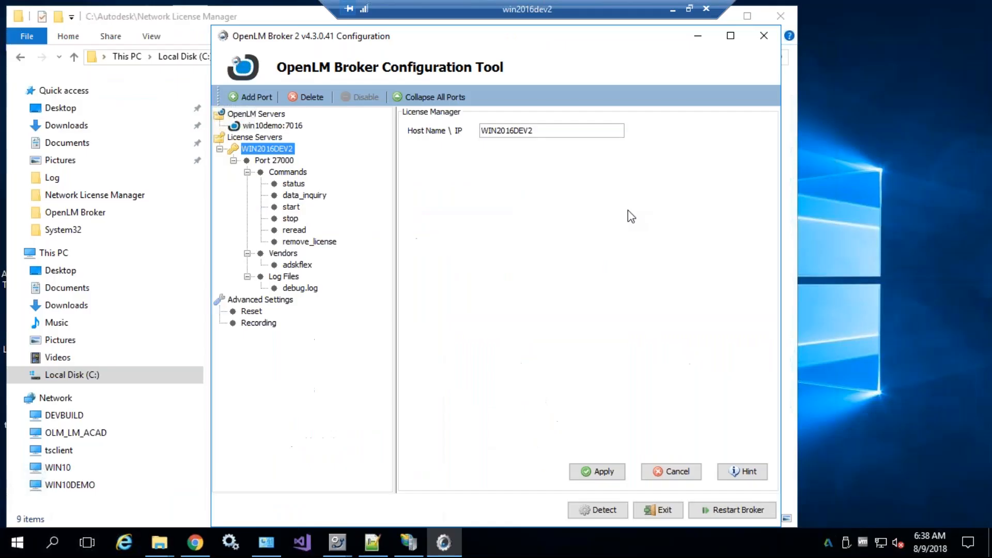
click(271, 161)
click(459, 189)
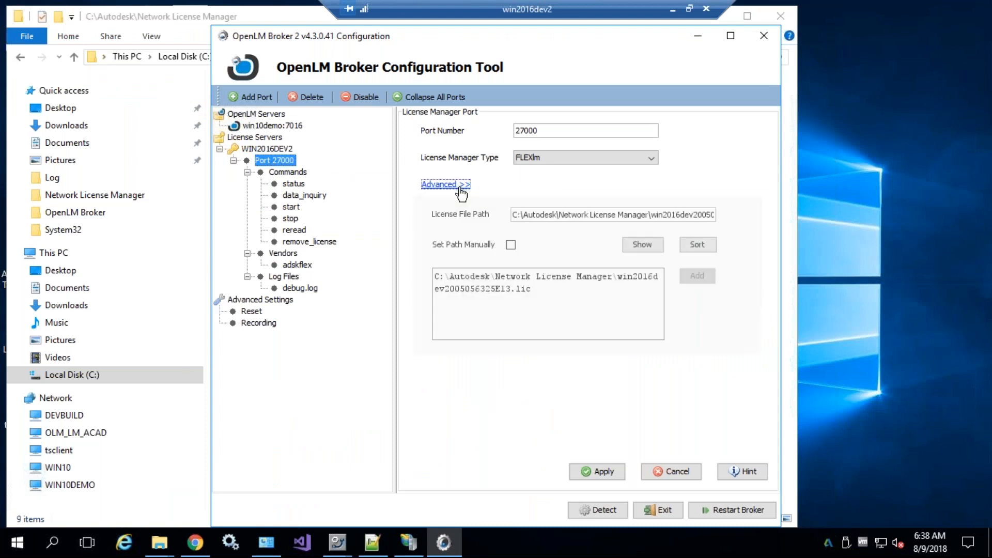
drag(546, 310, 434, 297)
click(626, 266)
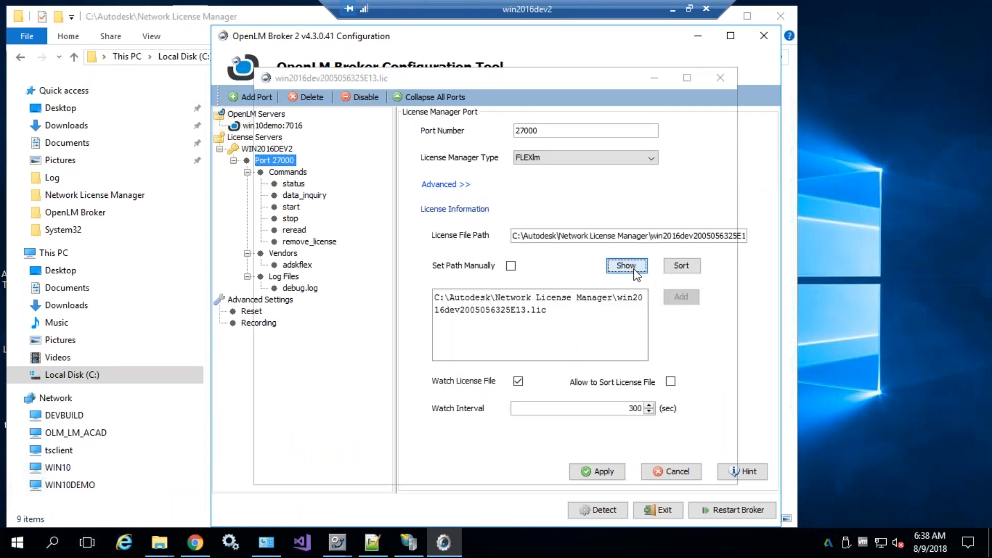
drag(283, 155, 529, 434)
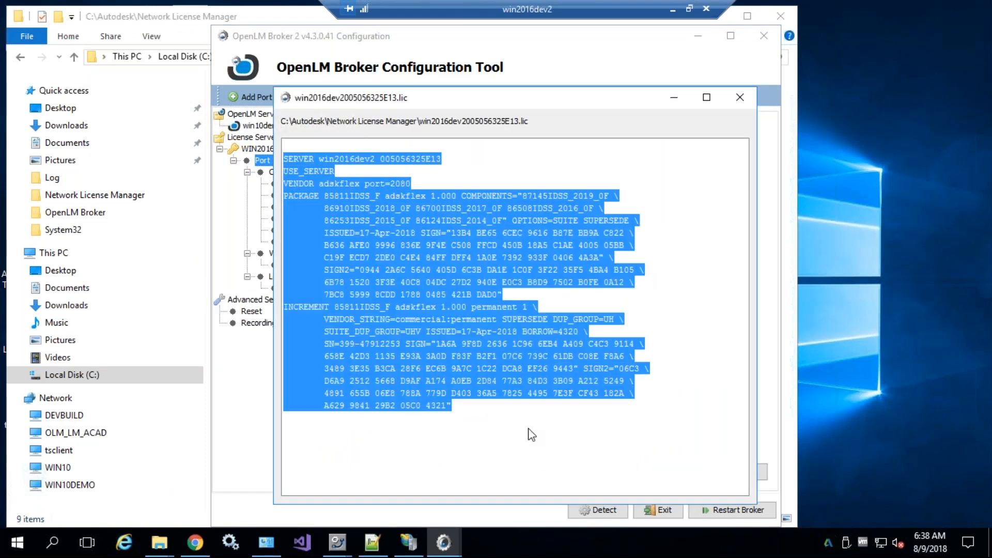
click(529, 433)
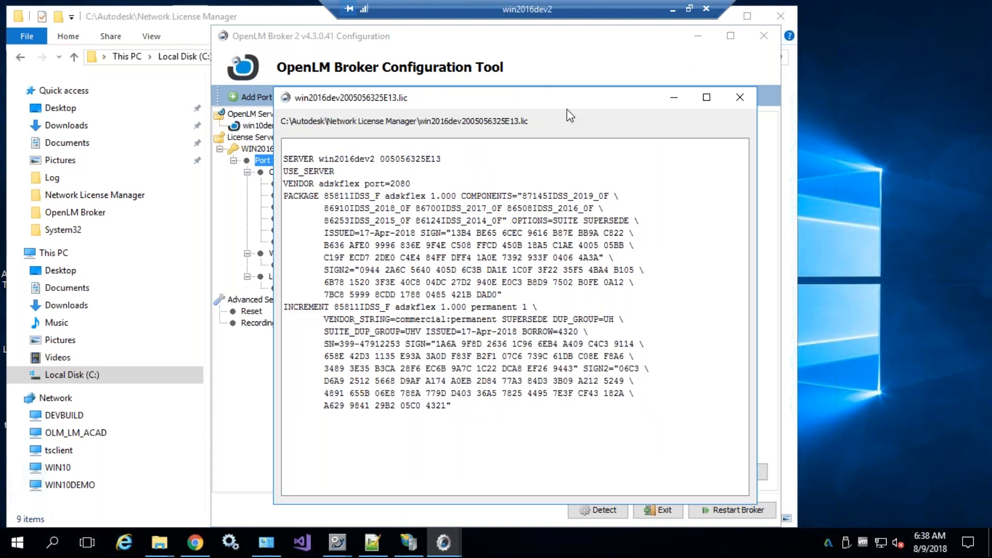
click(672, 10)
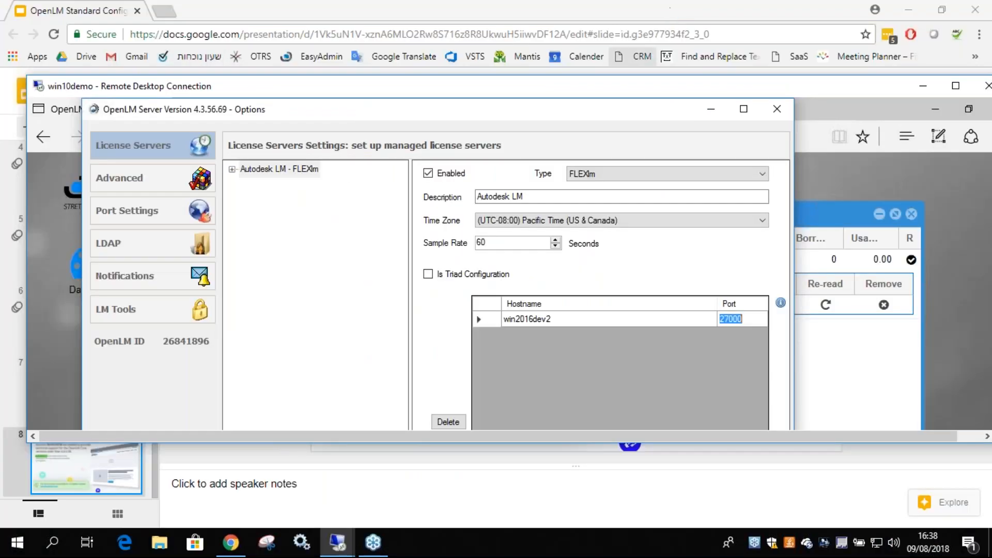
In full screen, test the win2016dev2 server on port 27000 and confirm it reports UP
double_click(604, 88)
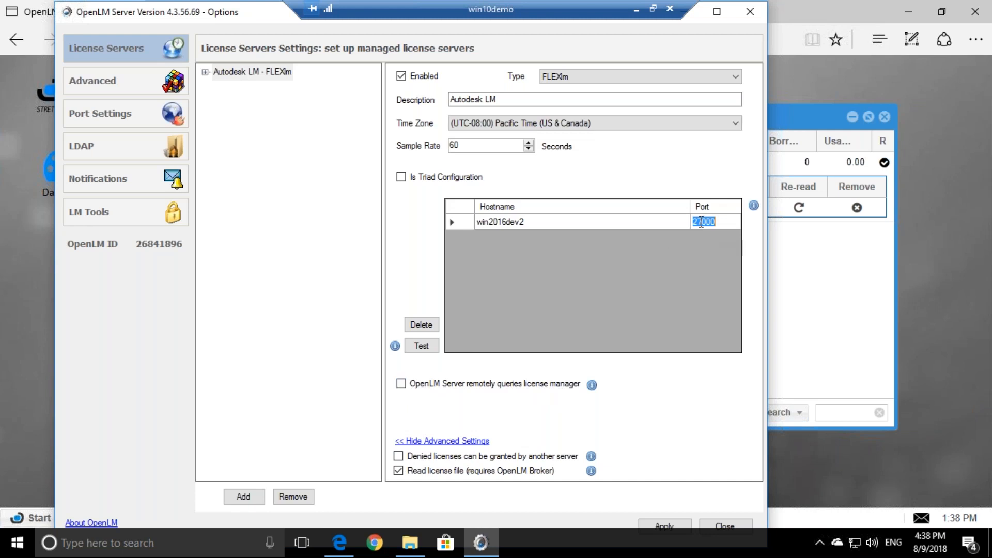
click(503, 221)
click(421, 346)
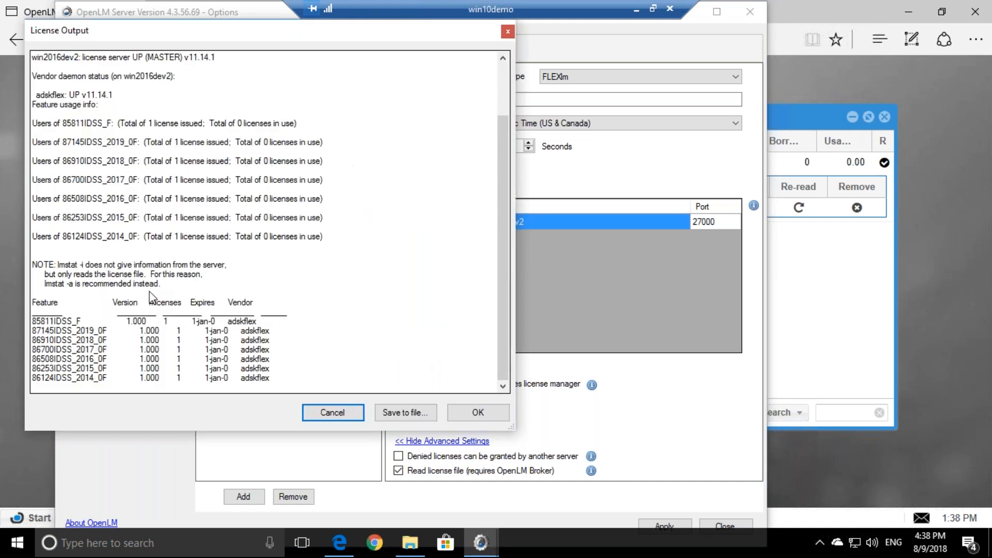
click(478, 412)
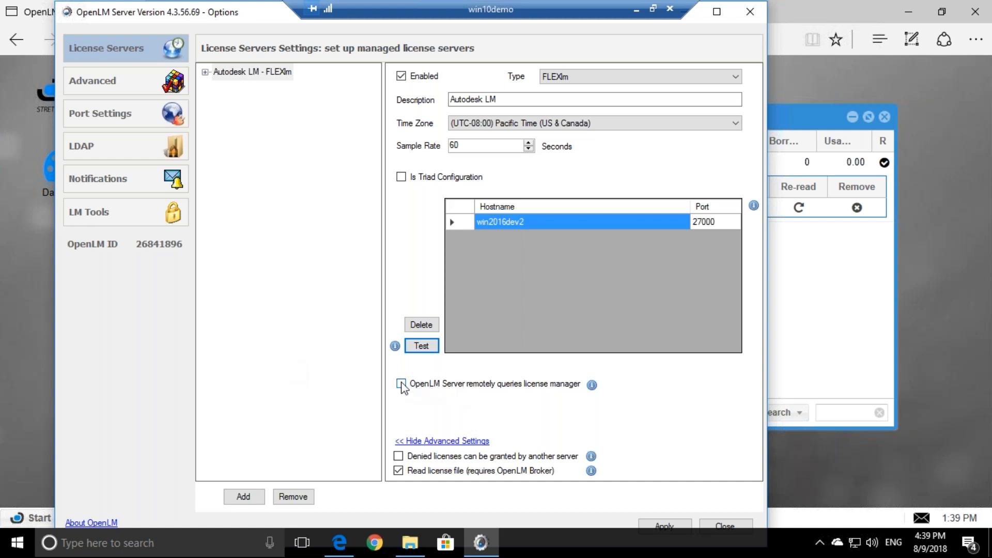
Retest Autodesk LM, check licenses in use, then uncheck 'Read license file (requires OpenLM Broker)'
click(433, 347)
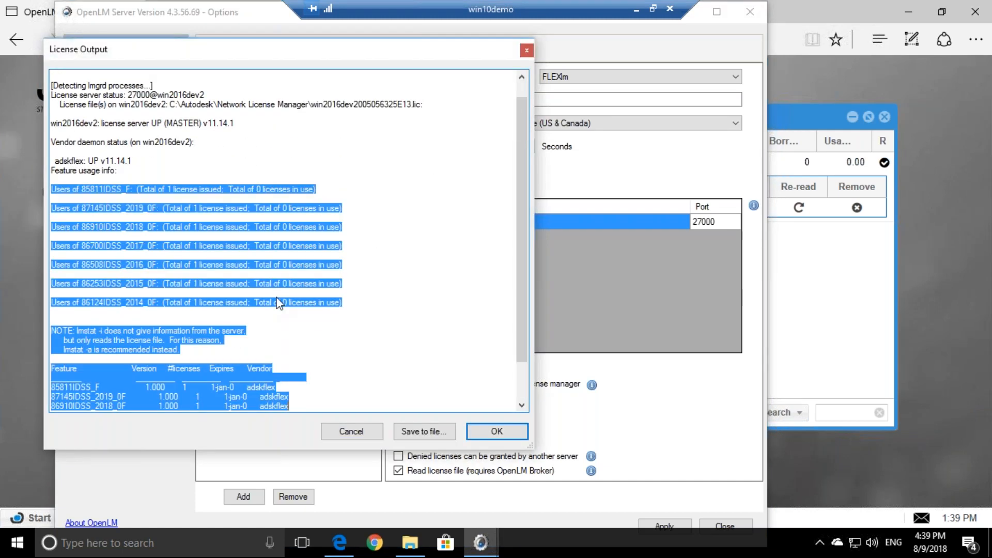
double_click(258, 189)
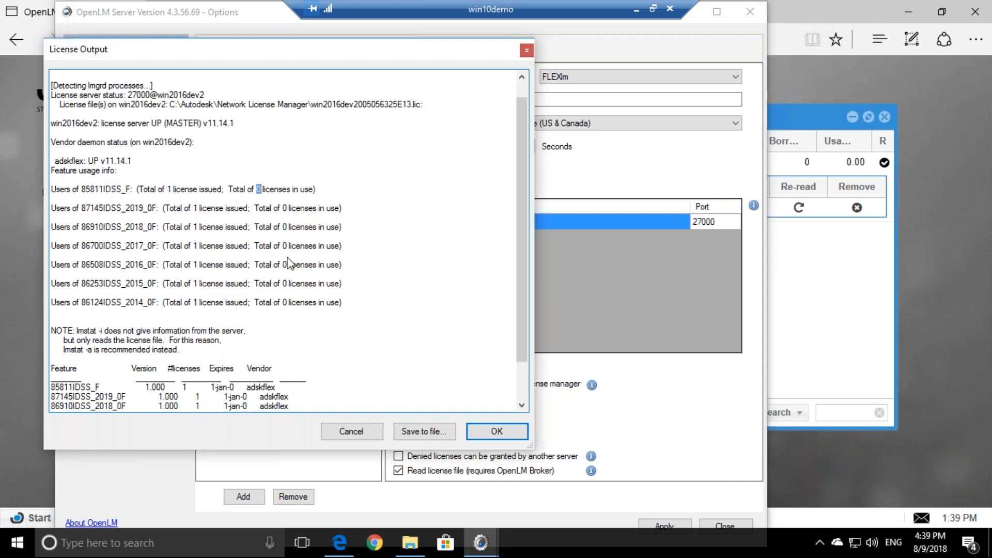
click(493, 434)
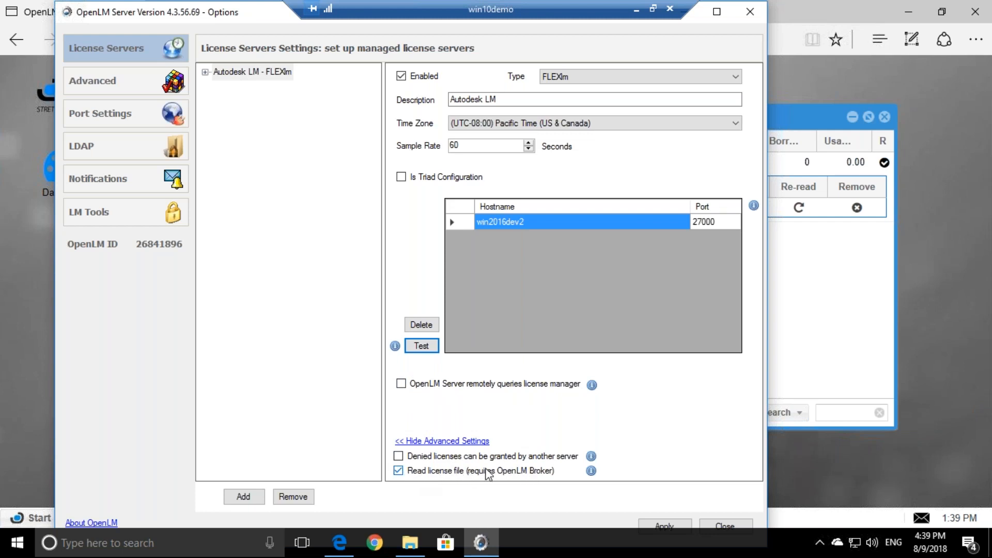
click(399, 471)
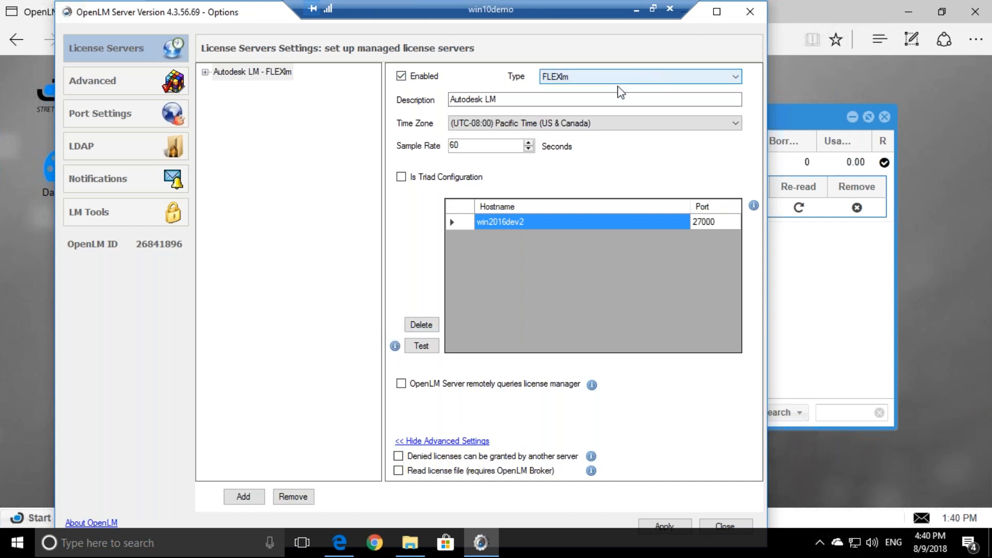
Refresh License Servers to confirm Autodesk LM on win2016dev2 is up with quantity 1
drag(258, 20, 408, 256)
click(377, 156)
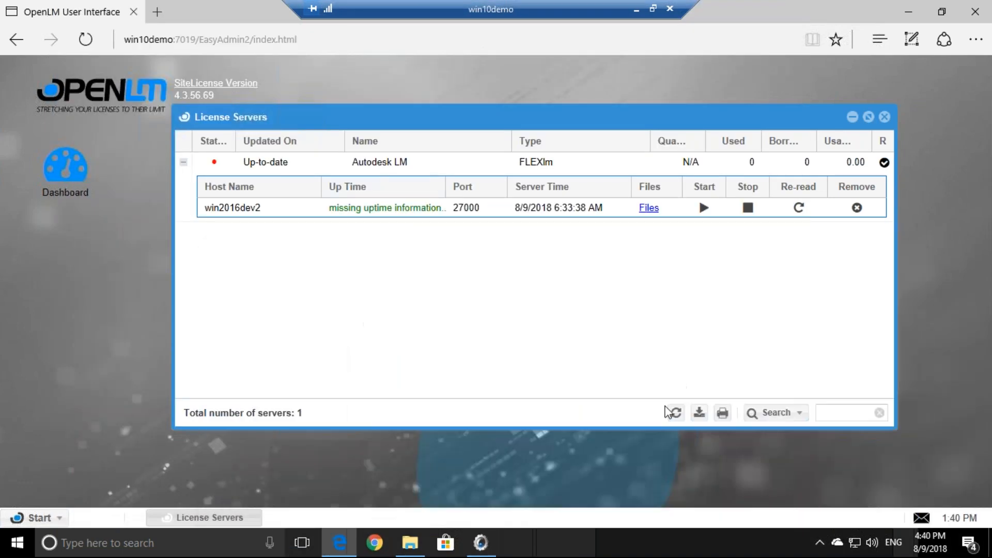
click(675, 412)
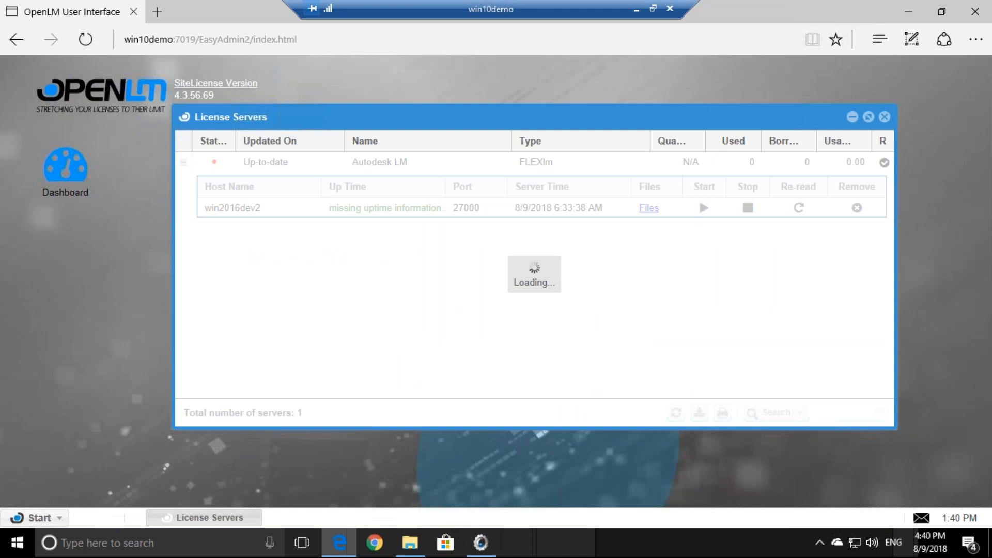
click(480, 542)
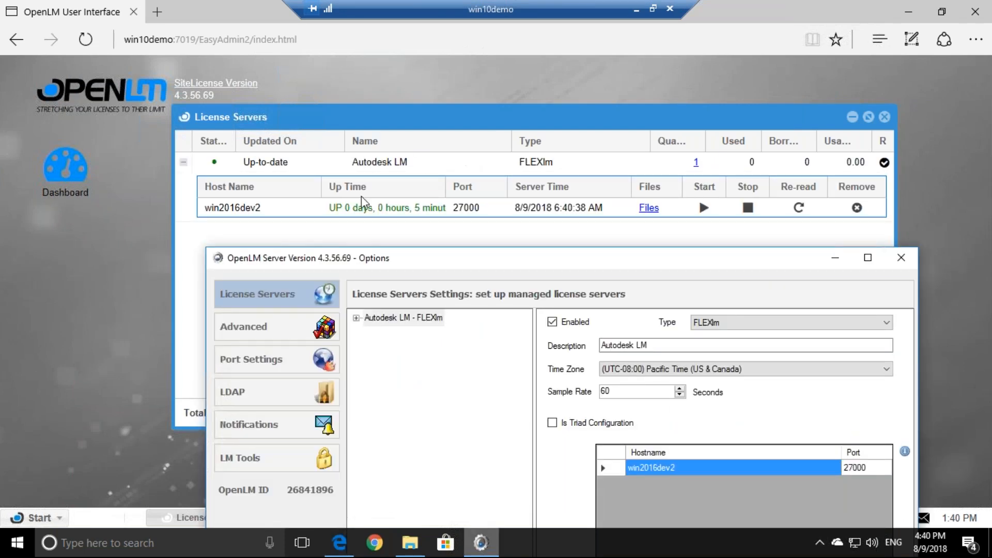
click(368, 208)
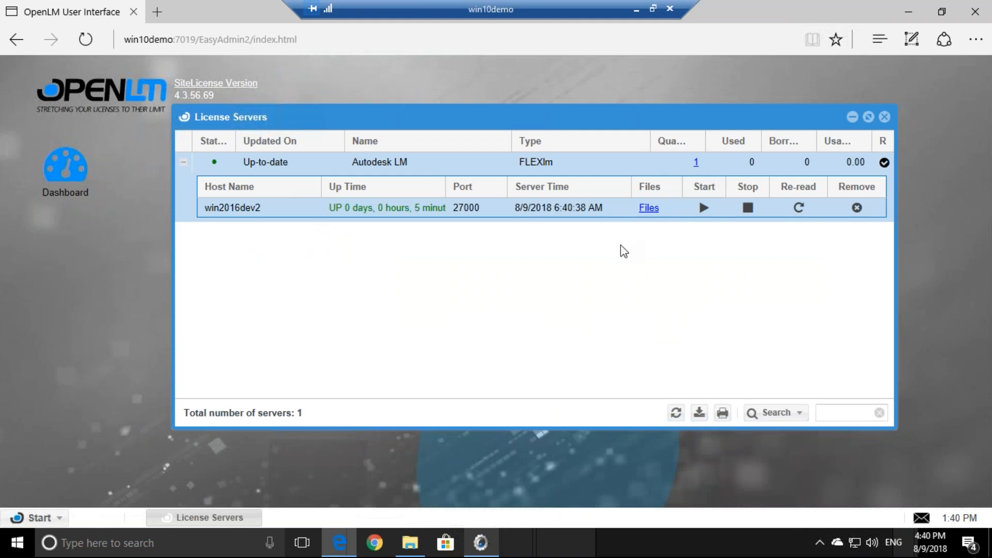
click(479, 543)
drag(502, 260, 413, 21)
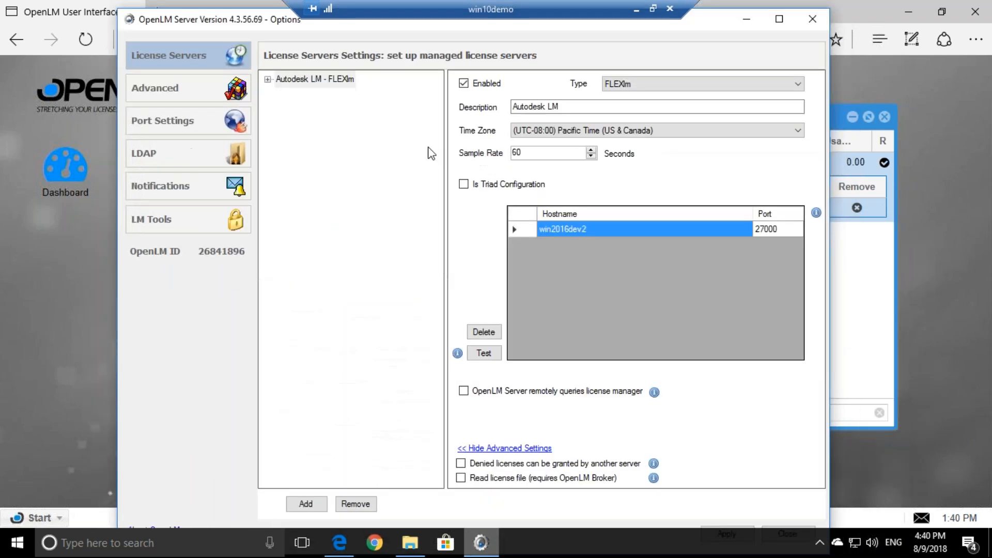
Add a trial License Manager1 entry, compare it with Autodesk LM, then delete it
click(299, 504)
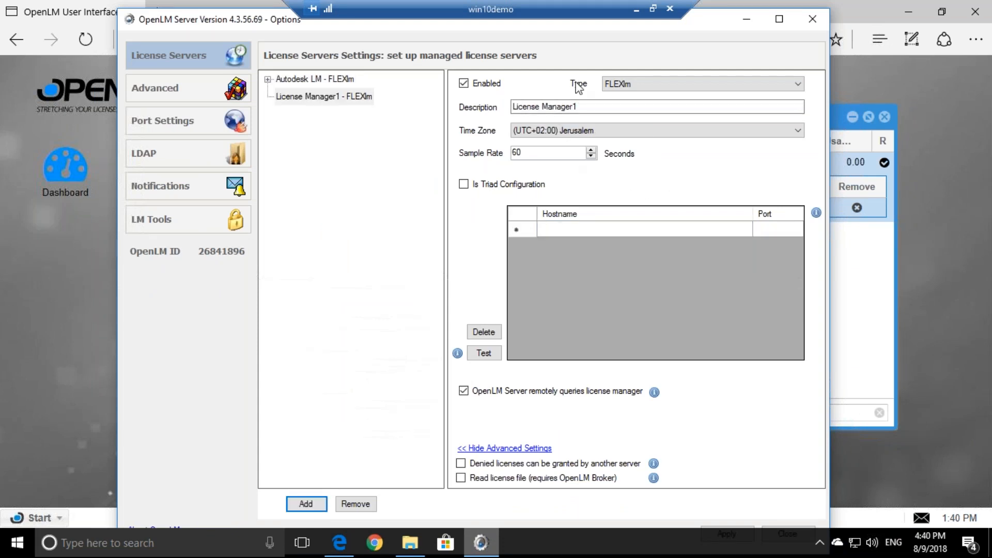
click(335, 80)
click(333, 98)
click(326, 77)
click(337, 97)
click(330, 78)
click(330, 97)
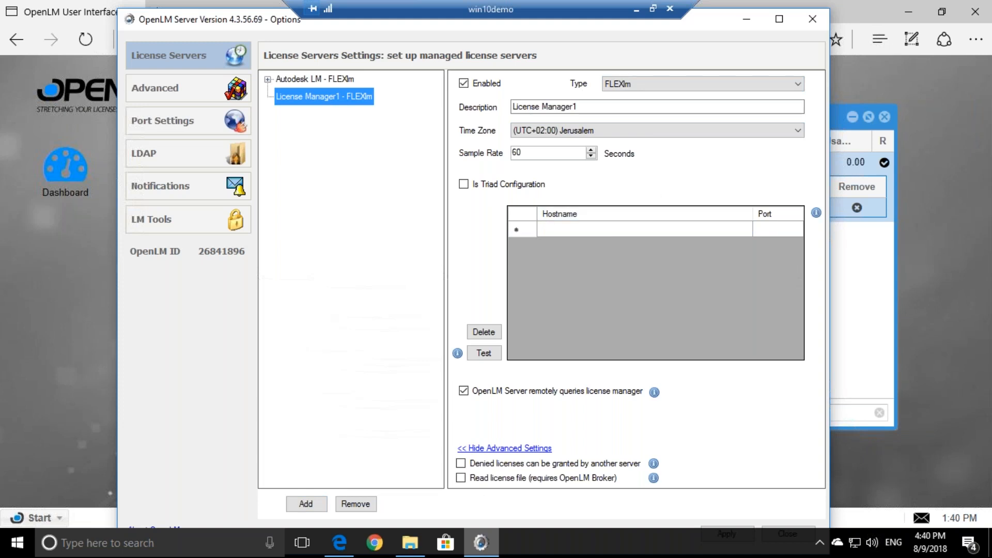
click(348, 508)
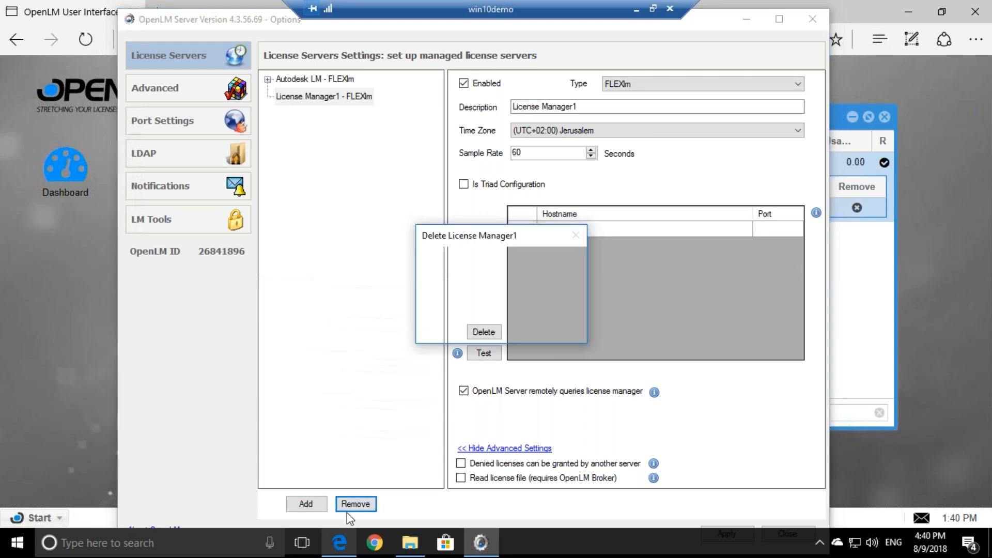
key(Return)
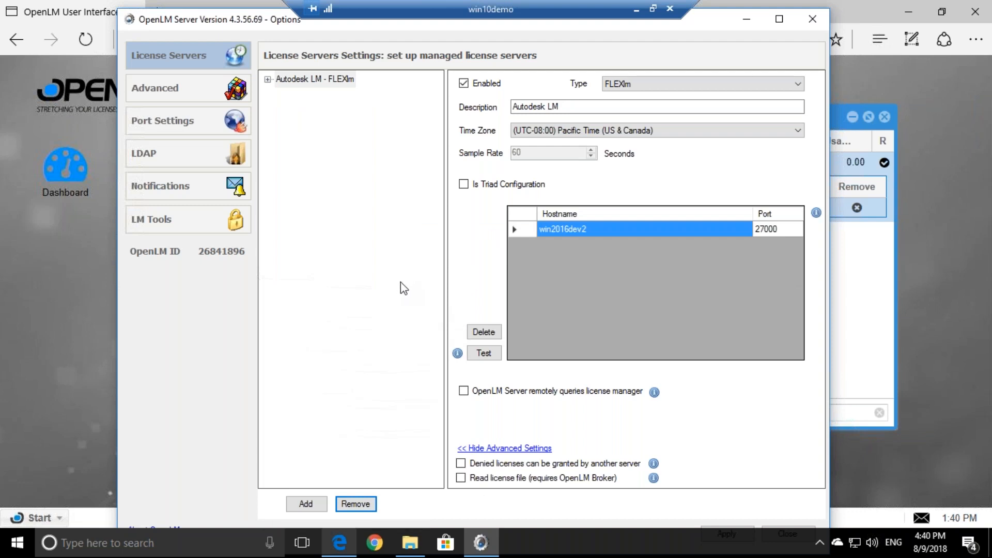
Retest the Autodesk LM license server and review the License Output
click(483, 353)
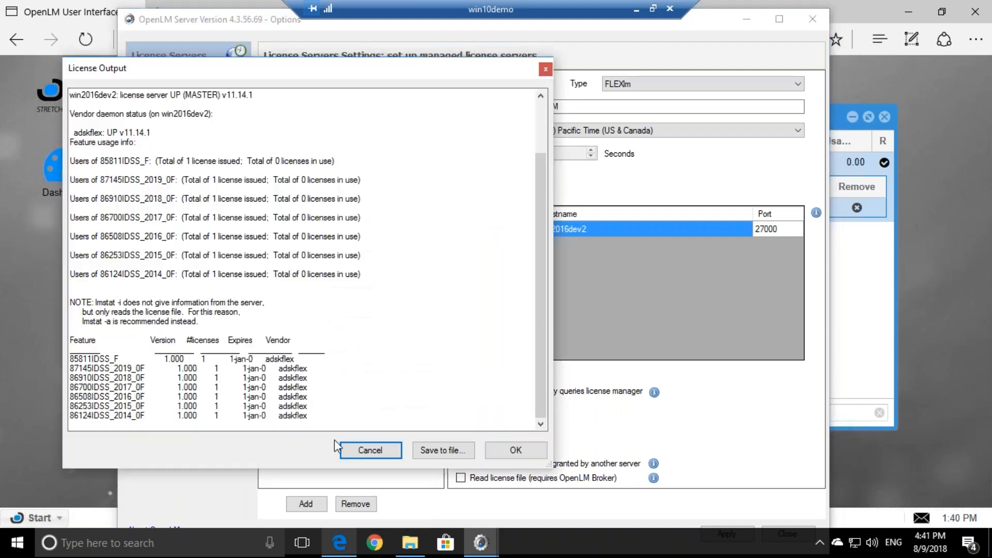
scroll(537, 264, up, 2)
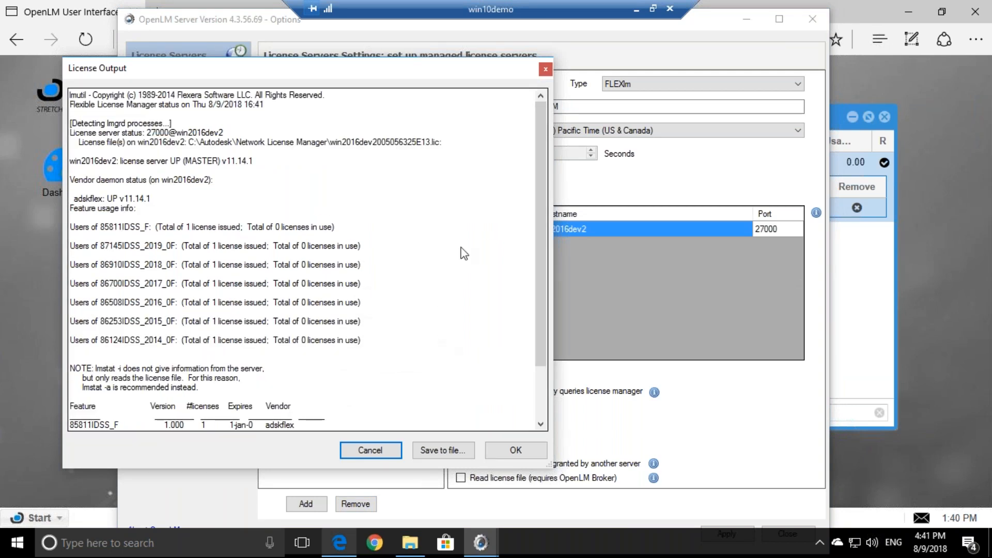
click(545, 69)
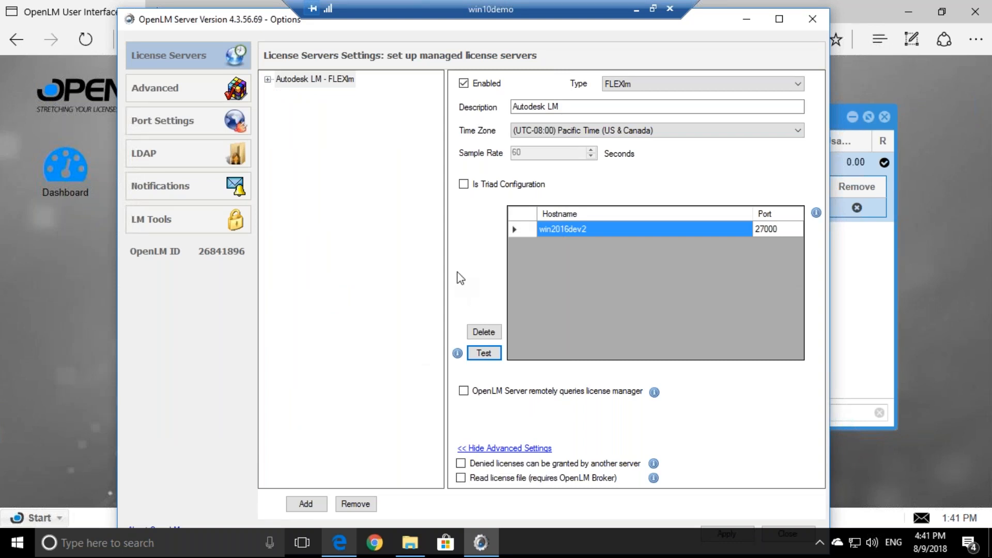
mouse_move(250, 31)
mouse_down()
mouse_move(263, 76)
mouse_move(265, 22)
mouse_up()
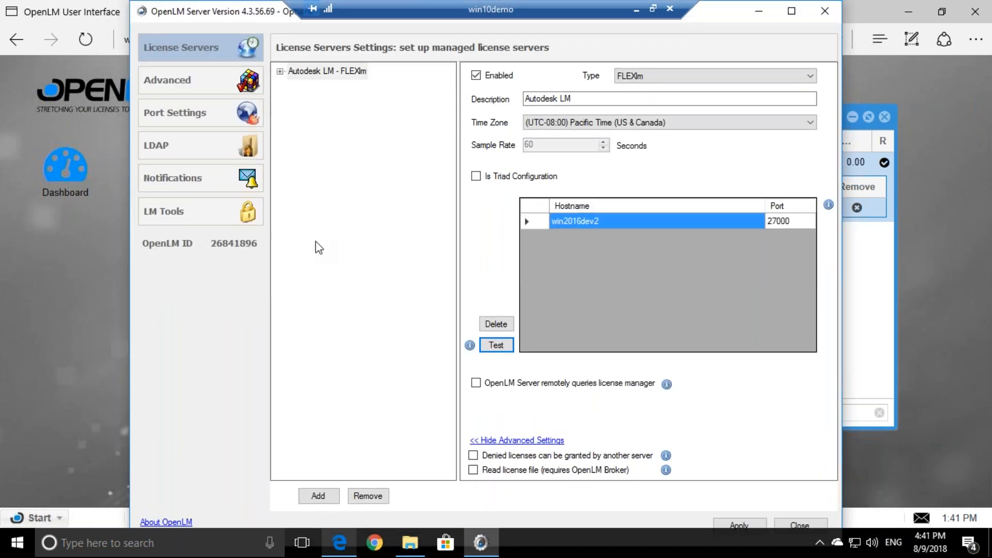
click(173, 217)
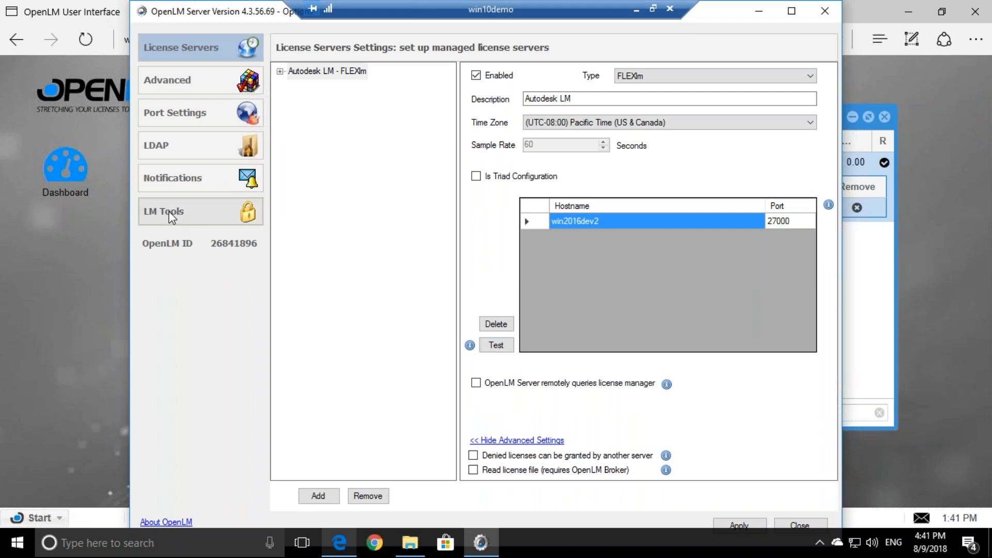
Browse the LM Tools settings for FLEXlm, MathLM, RMS, LMX, RLM and DSLS
click(197, 210)
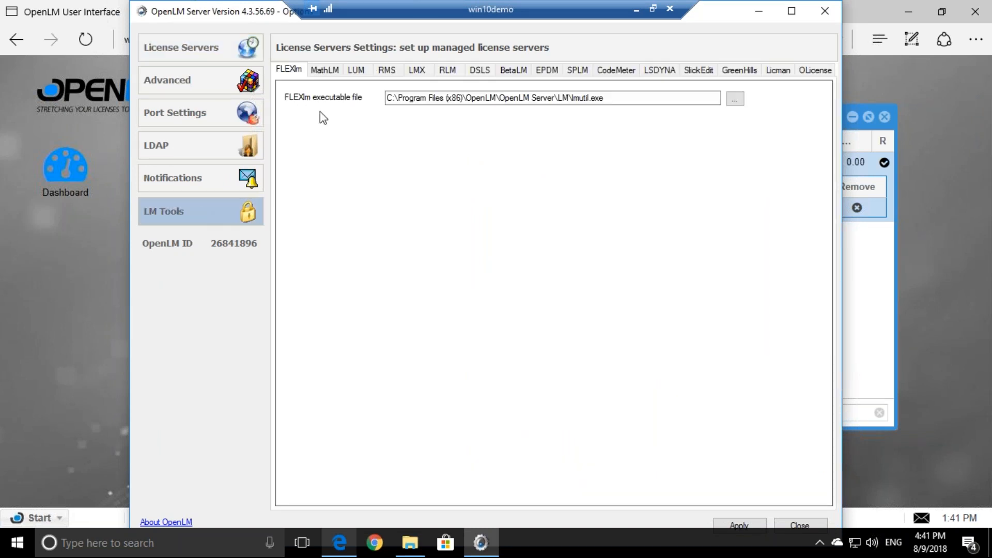
click(320, 70)
click(397, 71)
click(416, 70)
click(448, 71)
click(479, 70)
click(285, 72)
Examine the FLEXlm executable path through its OpenLM Server folders down to lmutil.exe
drag(398, 97, 452, 98)
double_click(482, 98)
double_click(513, 98)
double_click(545, 97)
double_click(562, 98)
double_click(582, 98)
drag(614, 98, 500, 100)
click(560, 103)
double_click(598, 94)
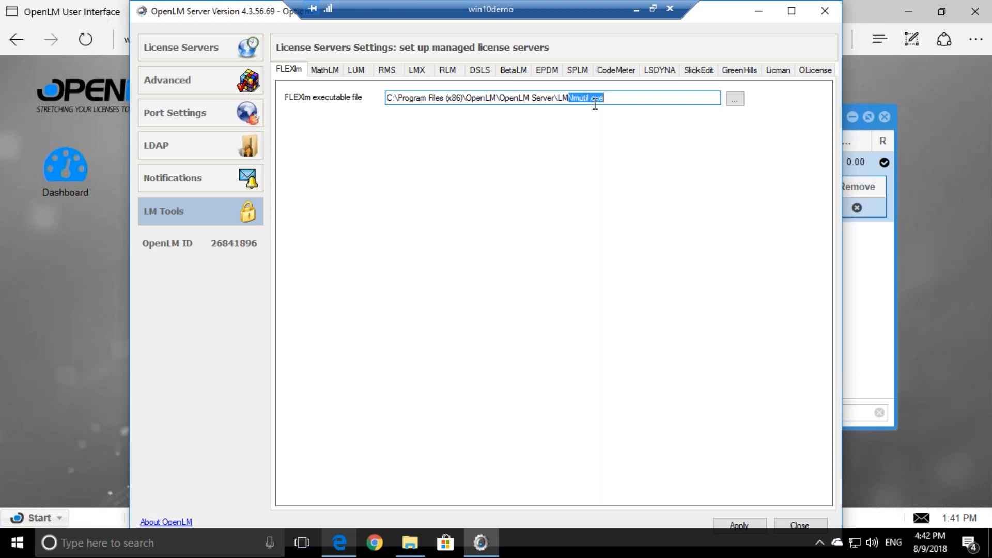
click(595, 103)
drag(573, 98, 614, 97)
click(613, 97)
drag(610, 97, 580, 97)
drag(426, 96, 569, 106)
click(675, 98)
mouse_move(506, 96)
mouse_down()
mouse_move(531, 94)
mouse_move(497, 99)
mouse_up()
click(519, 97)
double_click(580, 98)
Add a new License Manager1 FLEXlm server entry with default settings
click(388, 71)
click(278, 71)
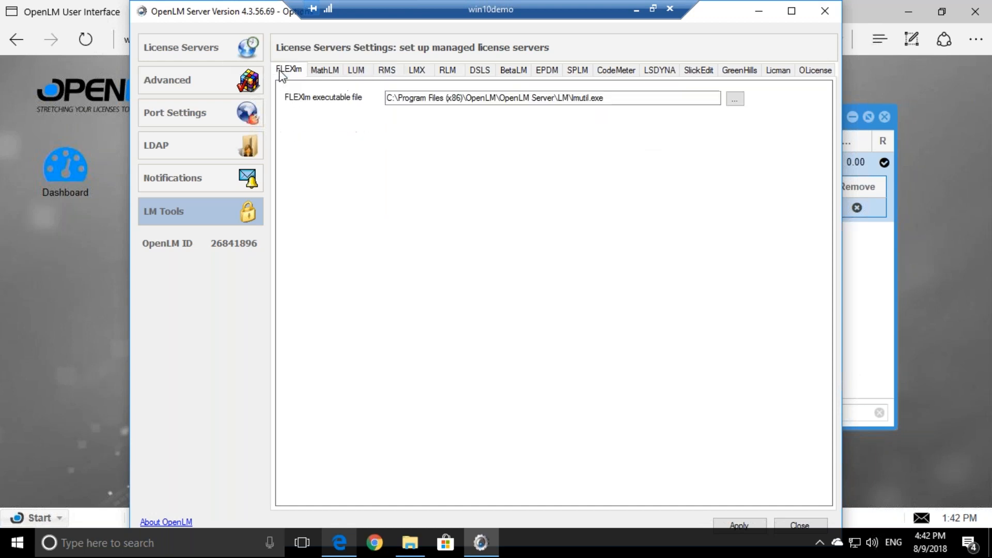
click(216, 47)
click(319, 496)
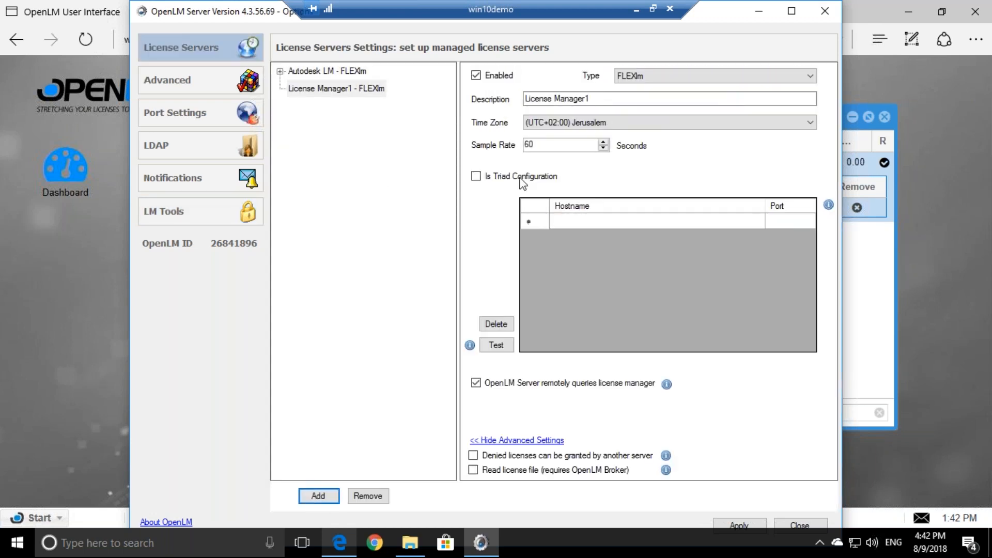
Give License Manager1 host dfsdfd, port 3434, and type DSLS
click(614, 221)
text(dfsdfd)
key(Tab)
text(3434)
click(646, 76)
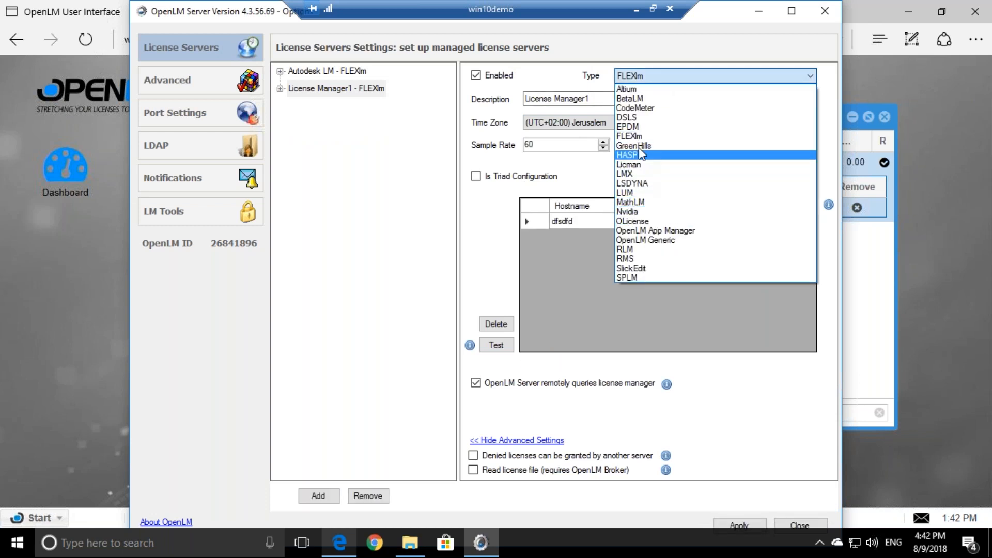
click(637, 119)
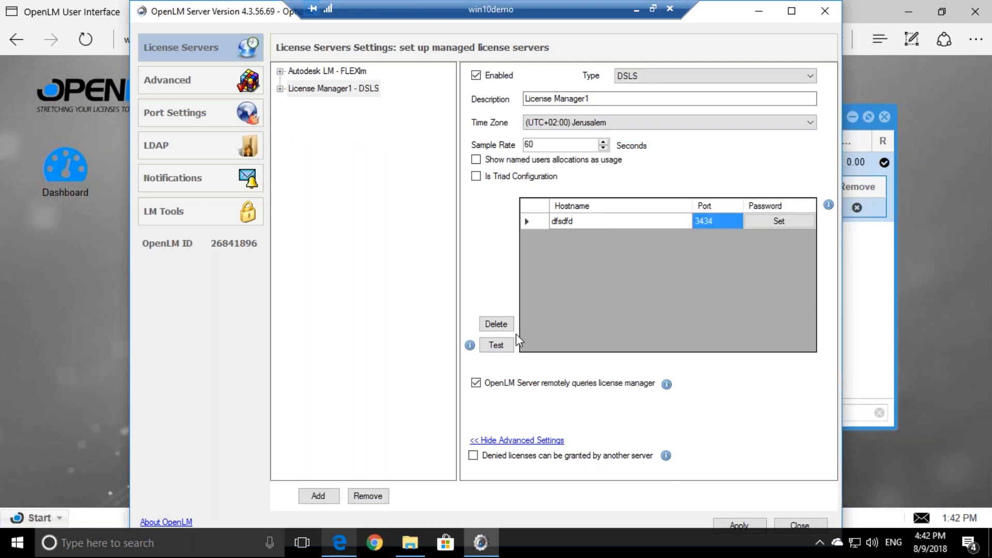
Test the DSLS server and note the executable path error in the output
click(496, 344)
drag(117, 93, 354, 91)
drag(331, 126, 469, 135)
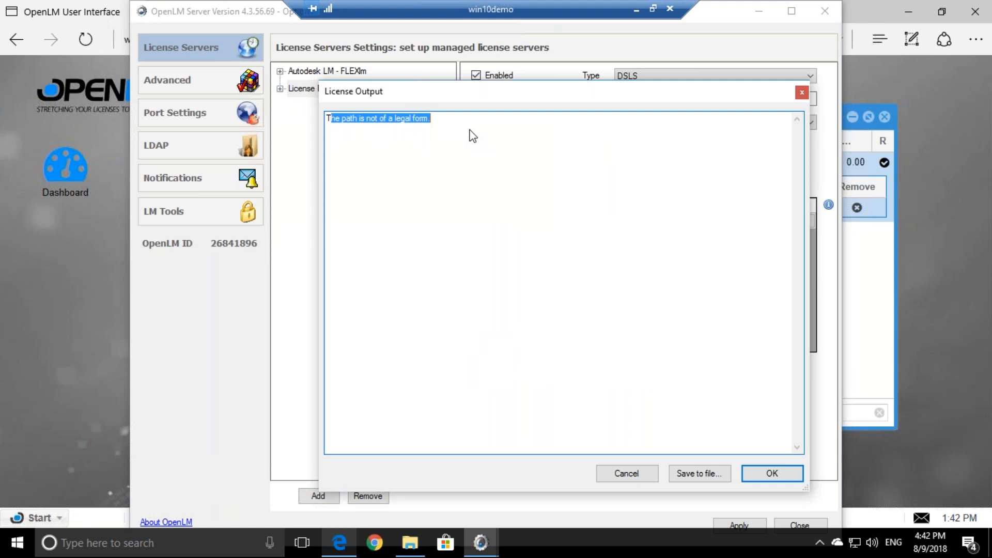
click(473, 137)
click(801, 93)
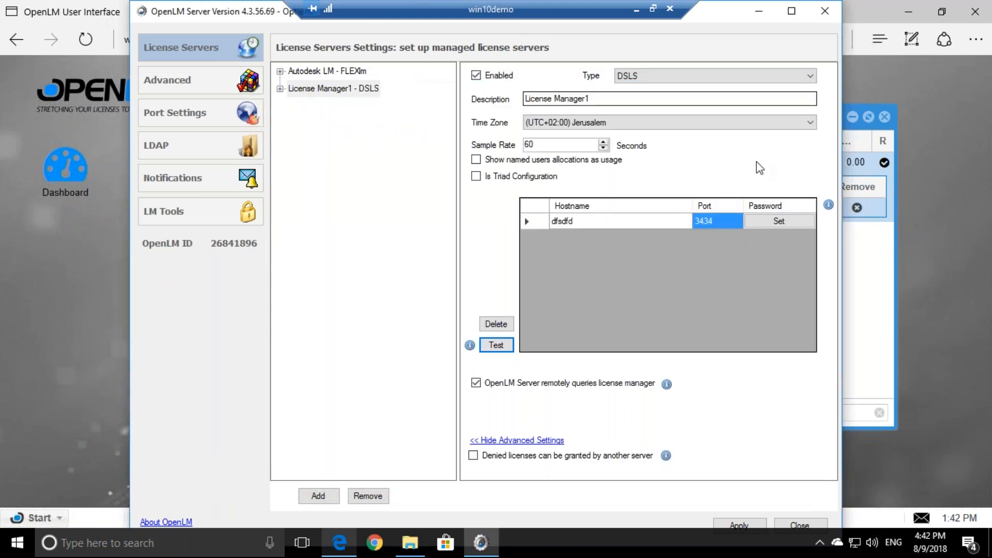
Check the DSLS and FLEXlm executable path settings in LM Tools
click(222, 209)
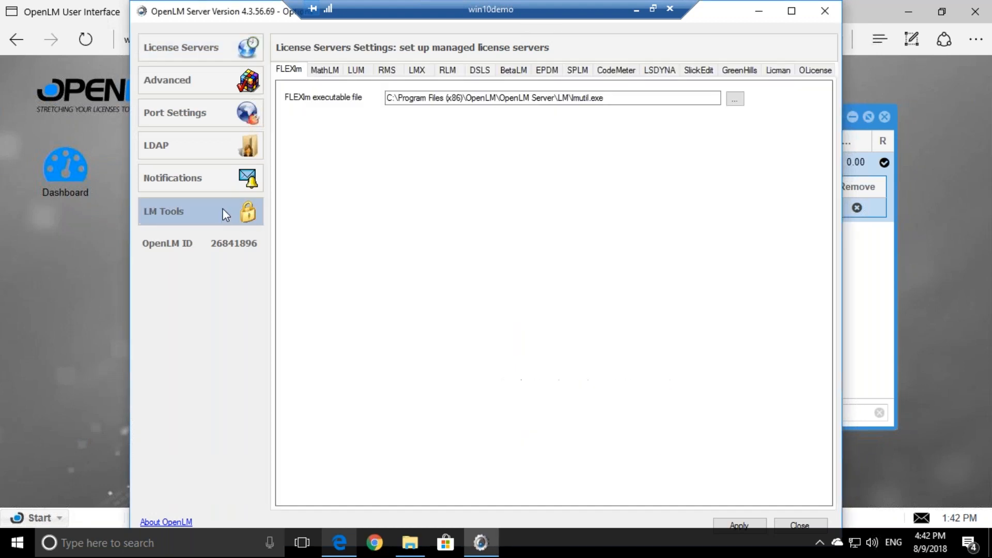
click(479, 70)
click(484, 91)
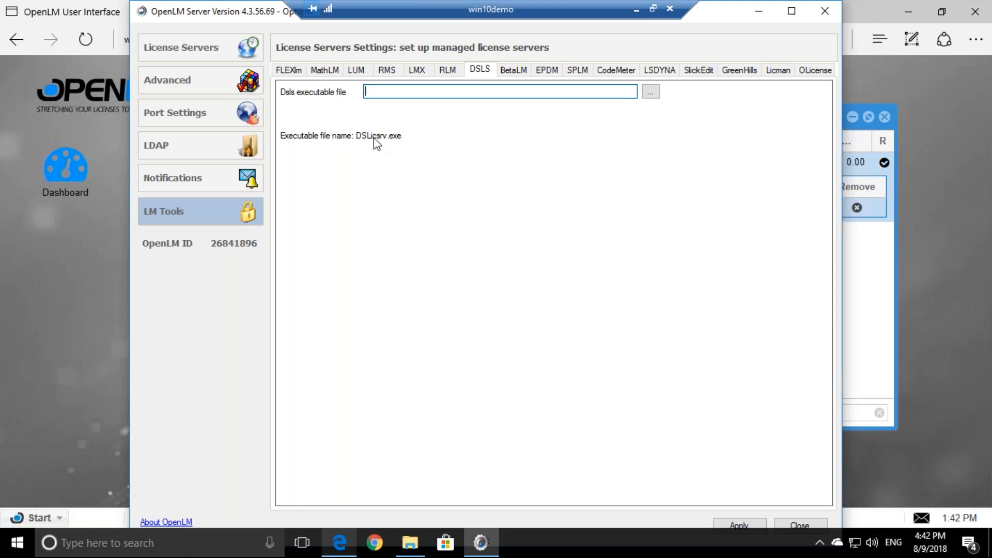
click(289, 69)
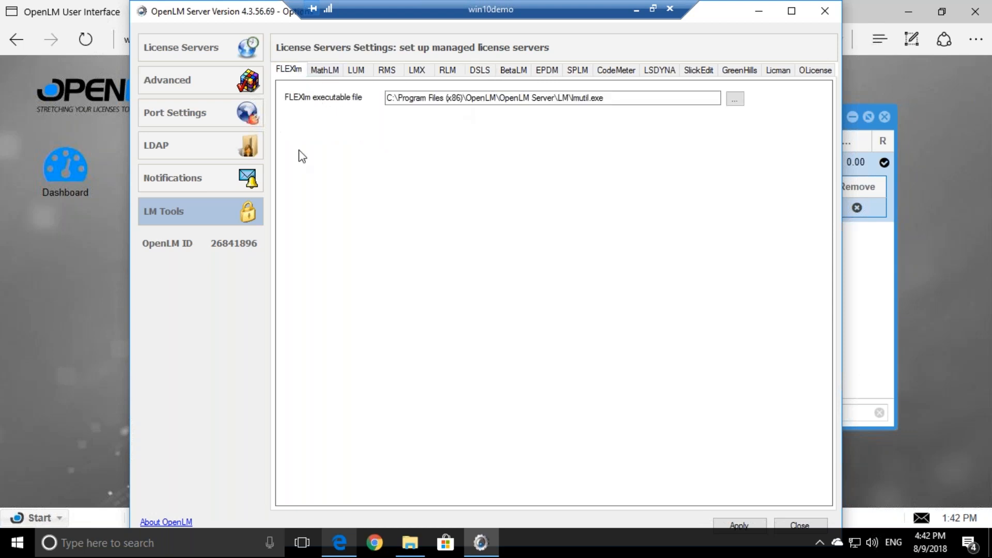
click(186, 47)
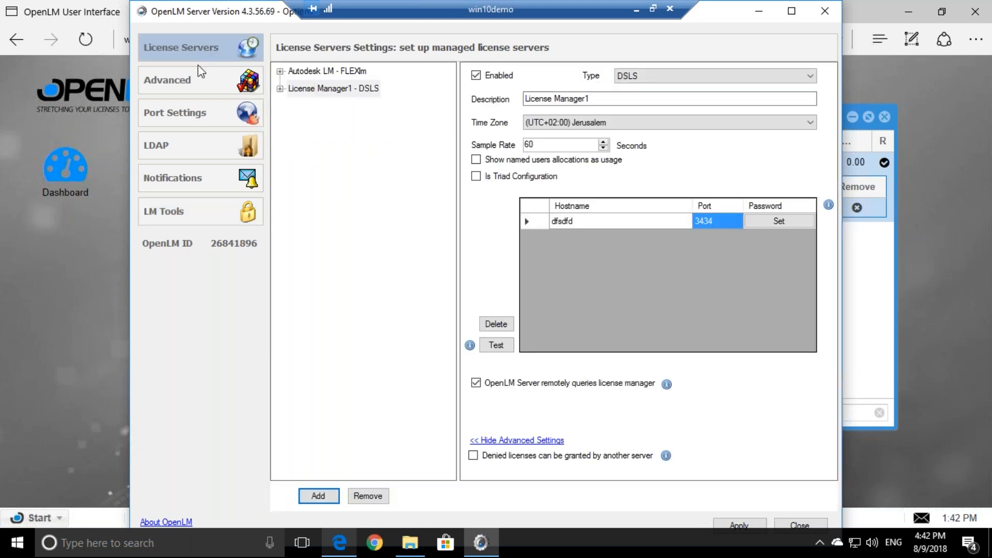
Delete the License Manager1 DSLS entry and go to Advanced settings
click(343, 89)
click(368, 496)
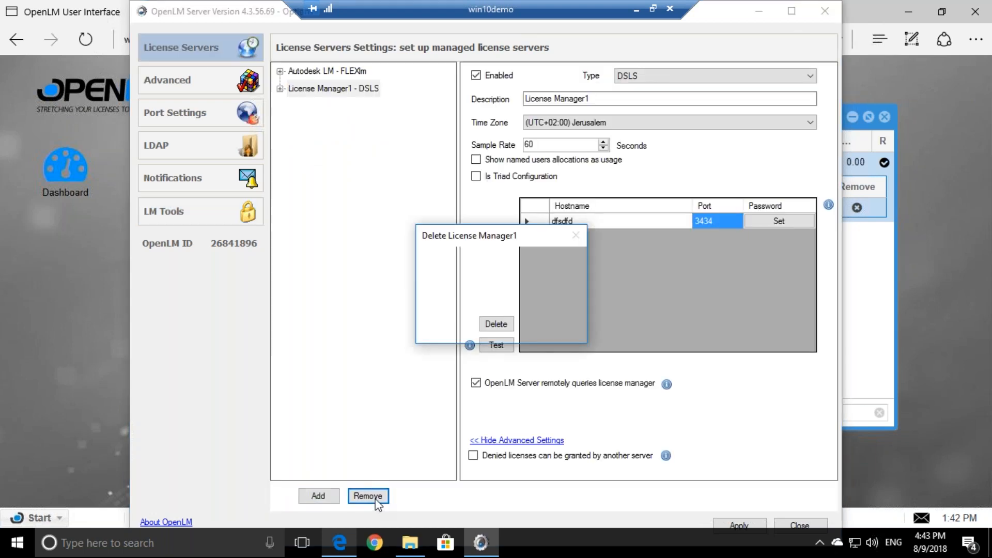
click(468, 326)
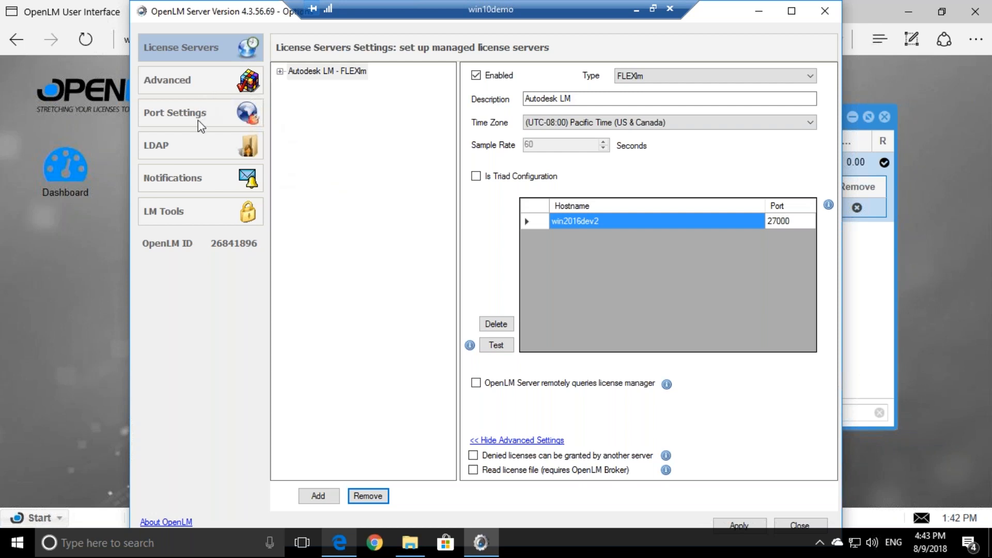
click(205, 98)
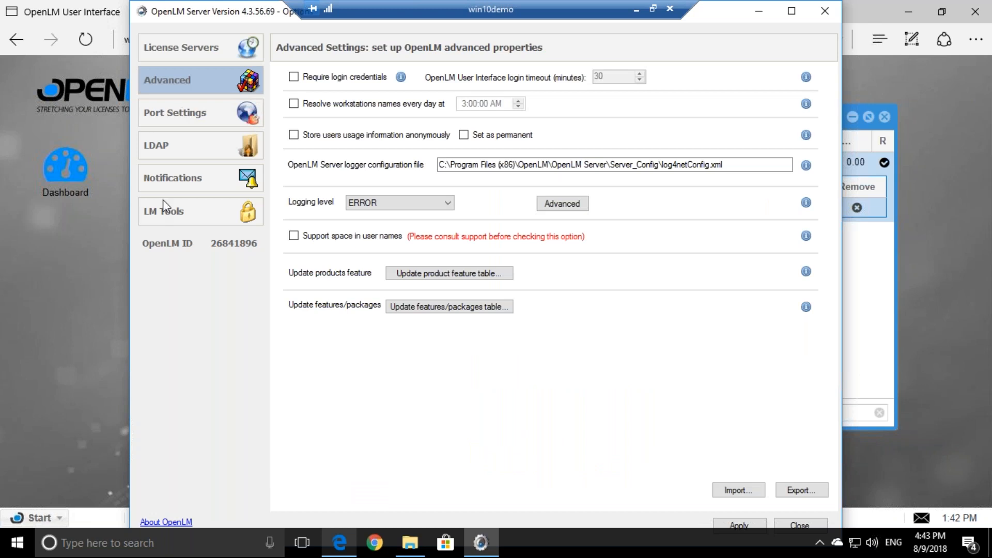
click(176, 175)
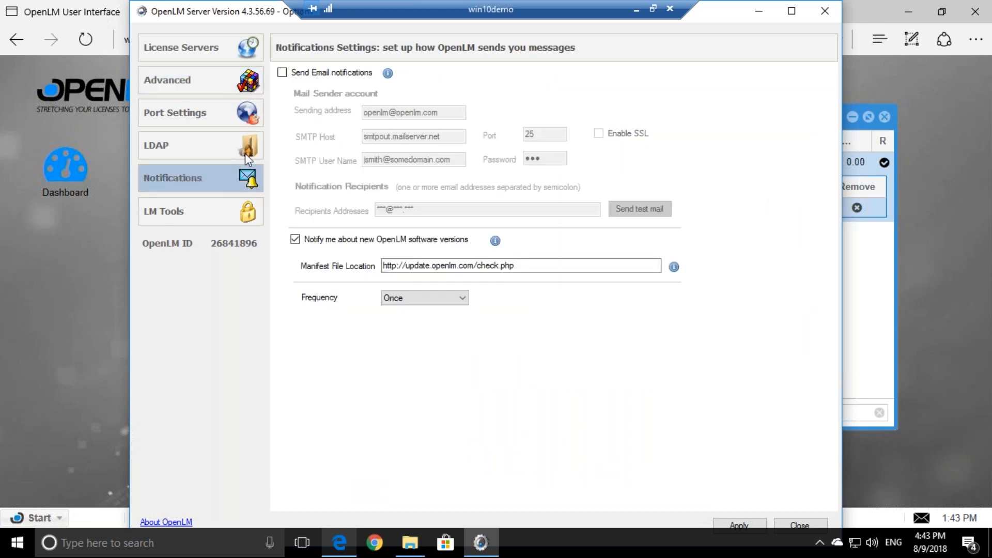
click(282, 73)
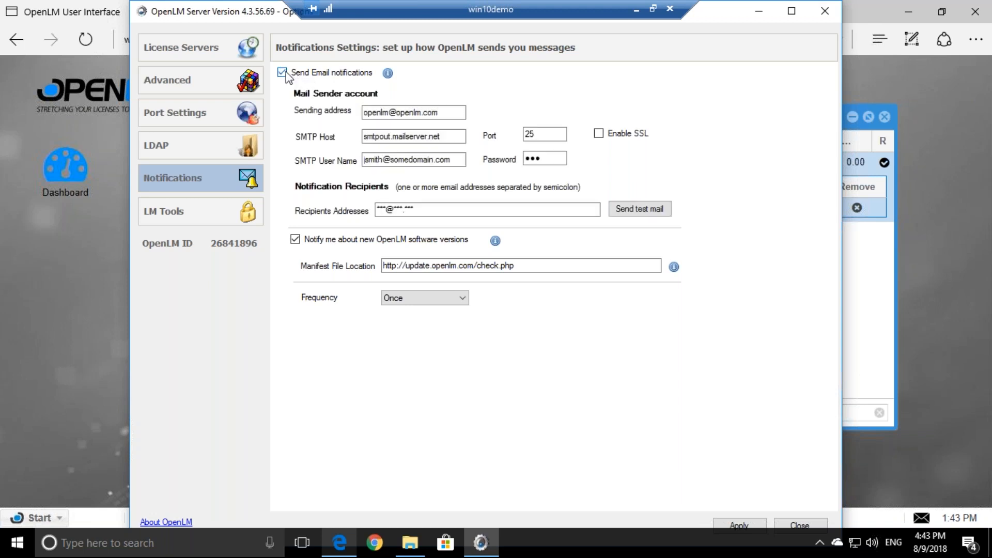
drag(376, 112, 427, 134)
click(408, 137)
key(Tab)
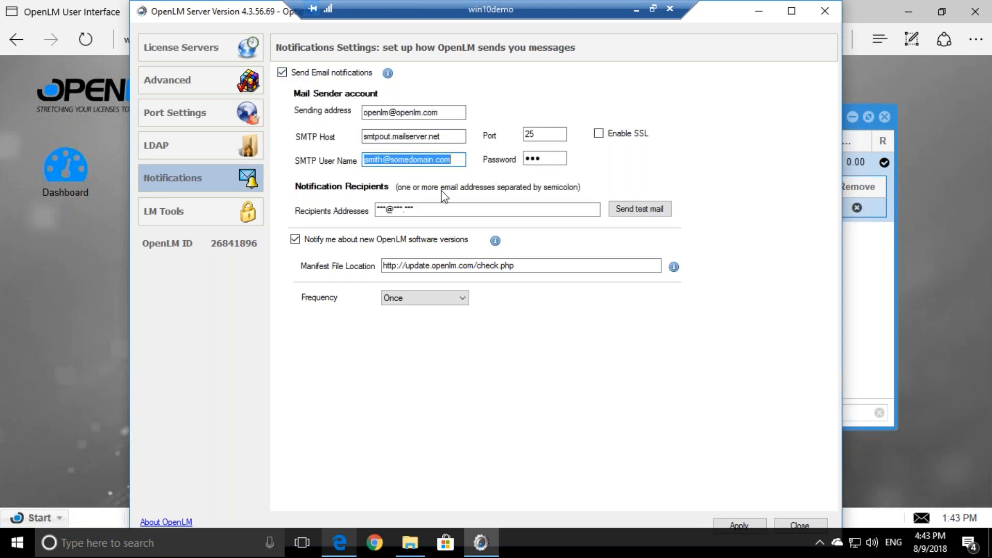
click(414, 209)
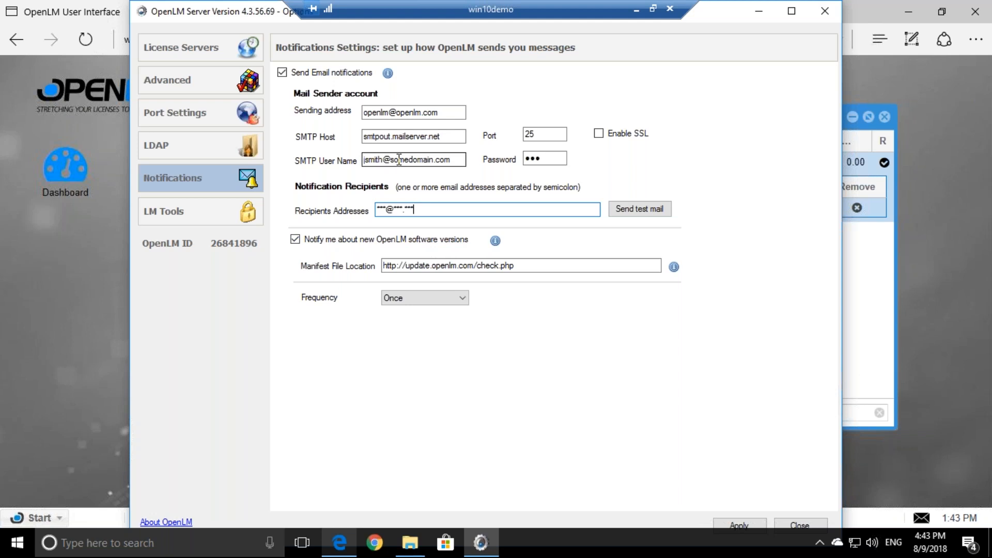
drag(452, 161, 382, 169)
drag(452, 136, 363, 137)
click(385, 137)
click(282, 72)
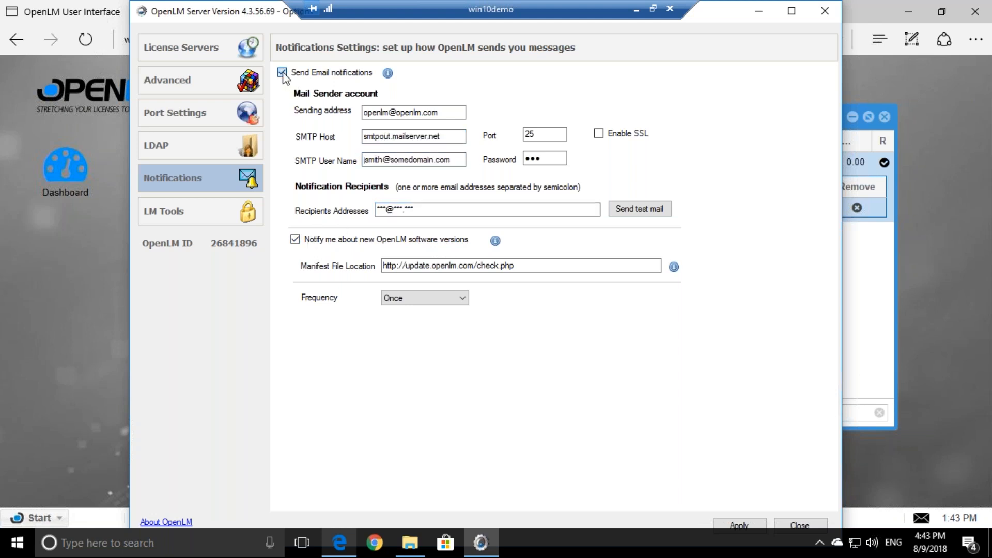
click(207, 92)
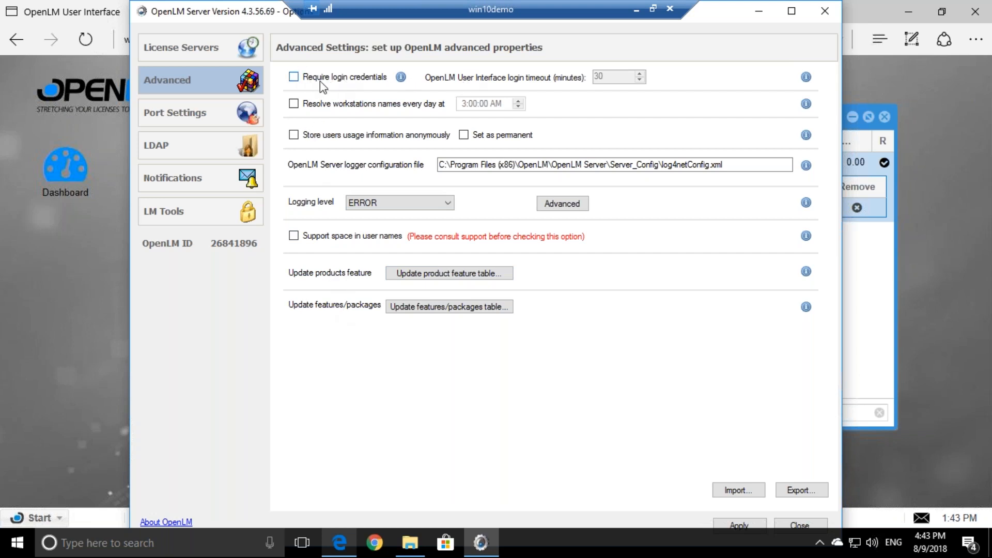
Require login credentials and create administrator 'admin', entering and confirming its password
click(294, 77)
text(a)
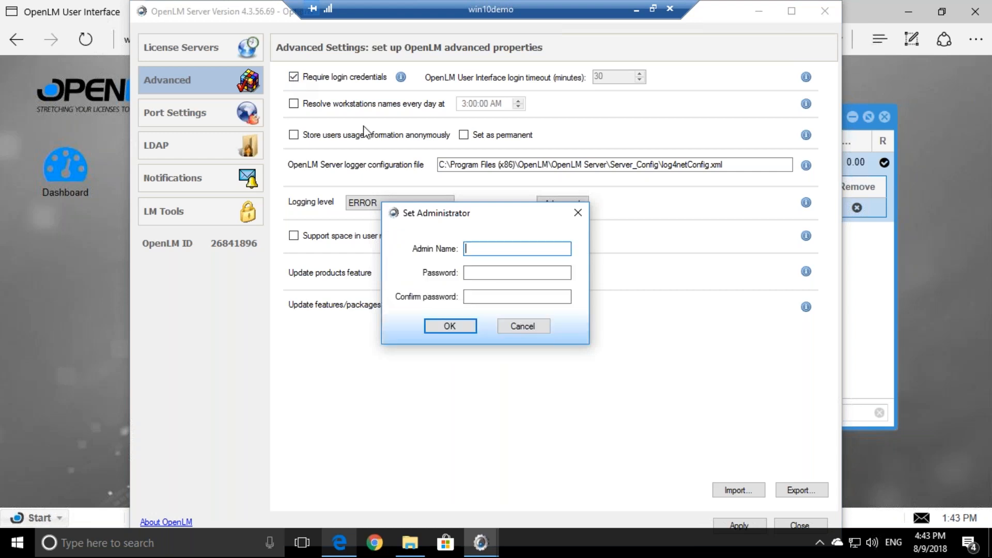
text(dmin)
key(Tab)
text(admin)
key(Tab)
text(admin)
drag(499, 250, 432, 255)
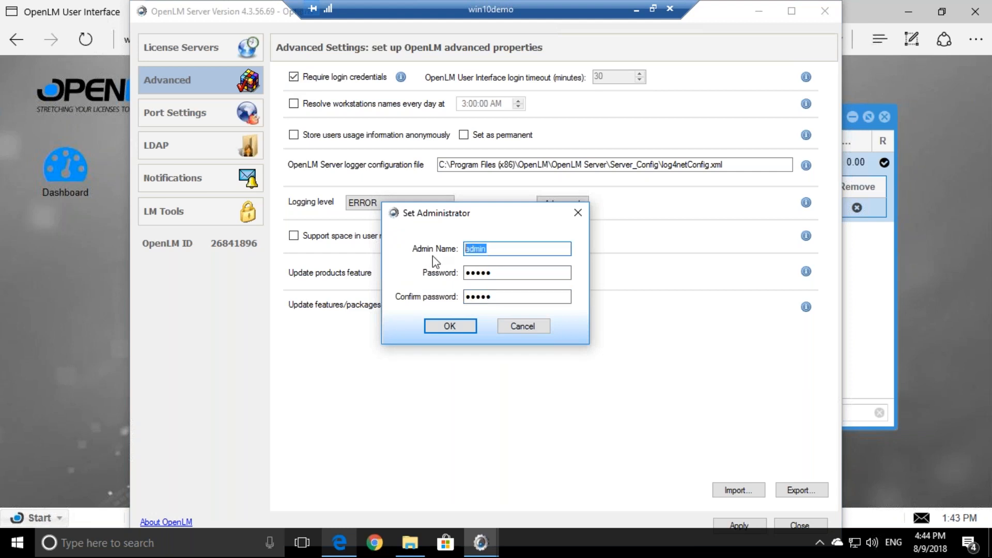
click(450, 325)
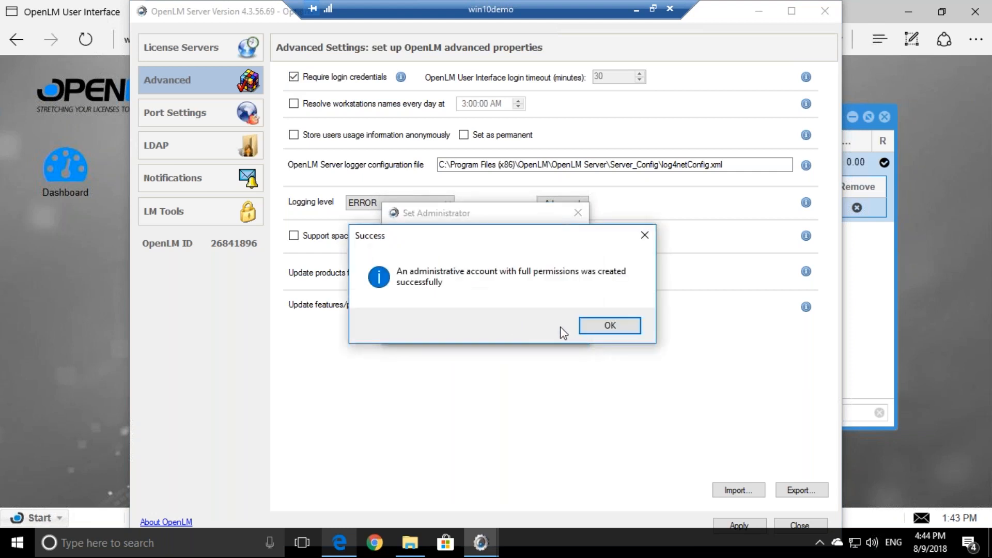
click(599, 327)
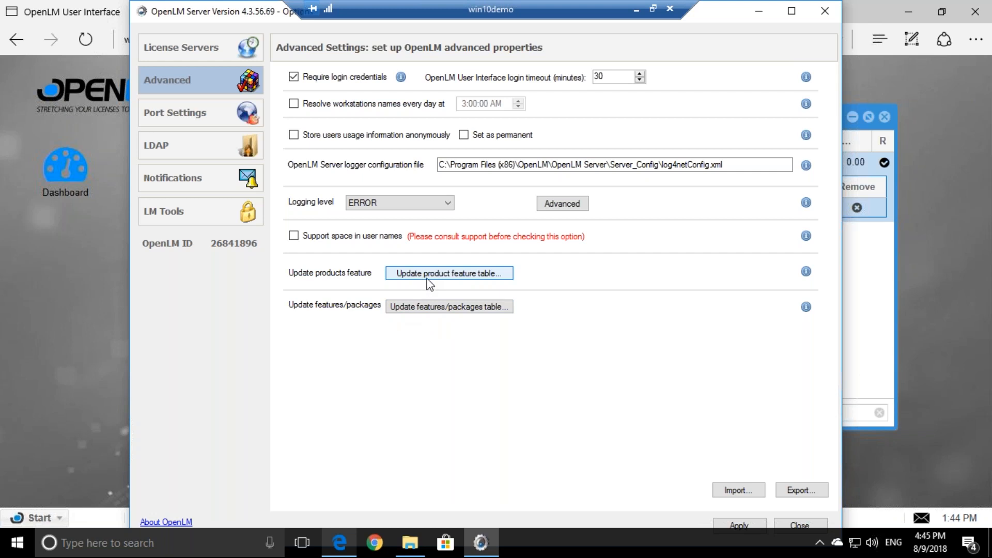
Open Administration from the Start menu, then the Product Packages table with 1531 entries
click(915, 283)
click(32, 517)
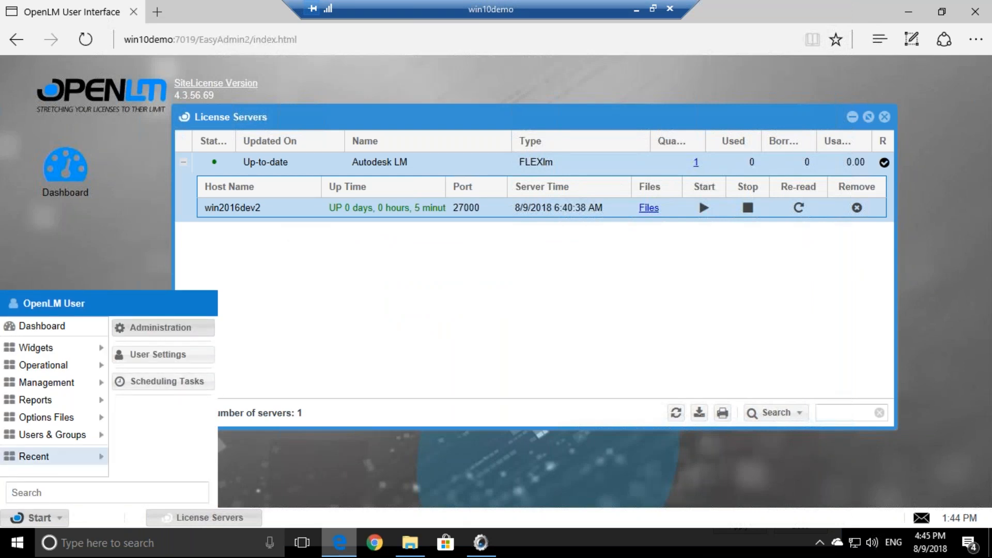
click(193, 327)
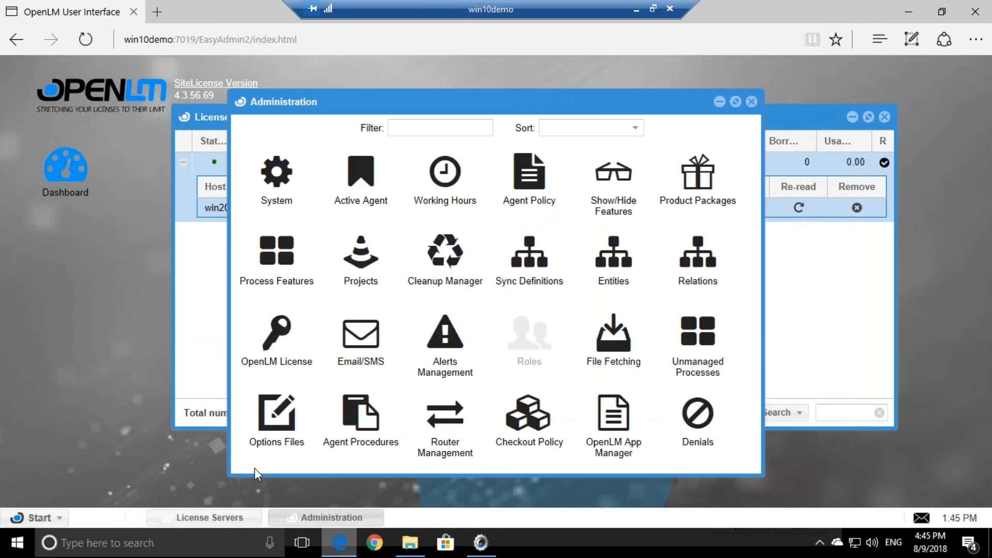
click(479, 543)
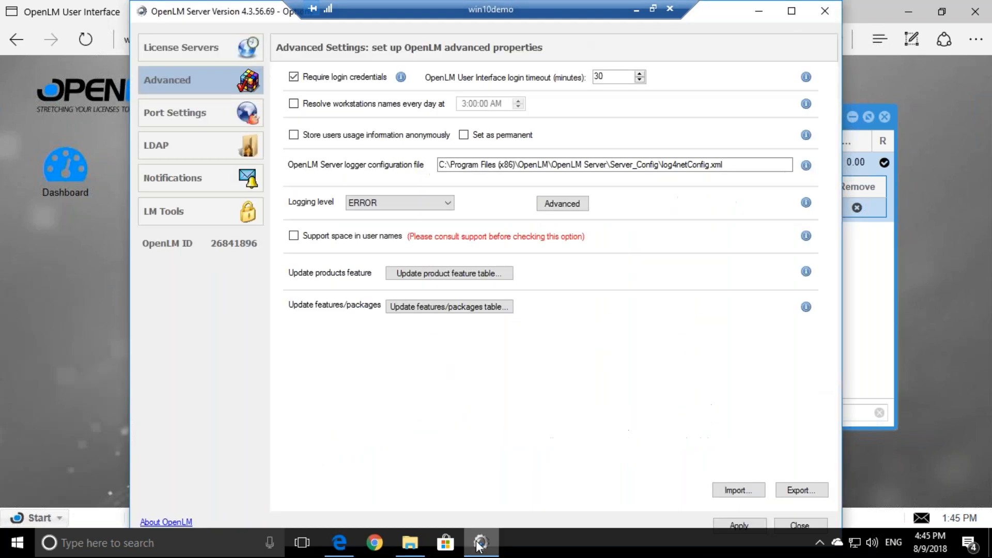
click(479, 544)
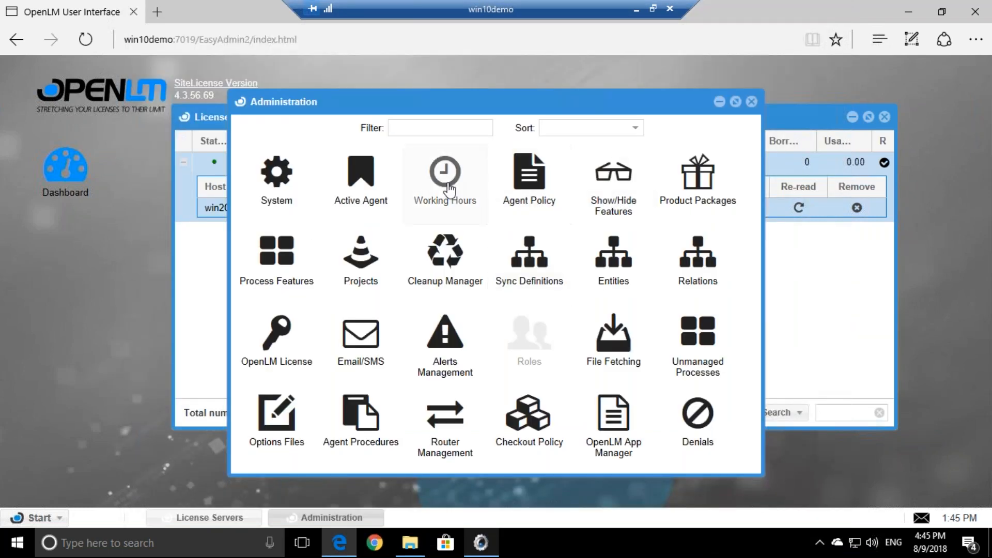
click(696, 183)
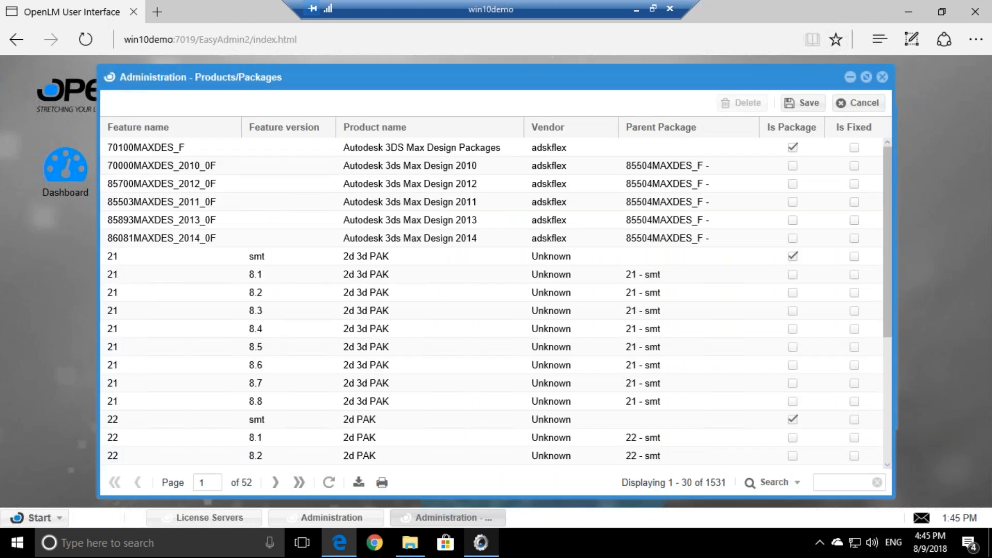
Rename the 22 / 8.6 product to '2d PAK_2' and mark it Is Fixed
scroll(381, 288, down, 4)
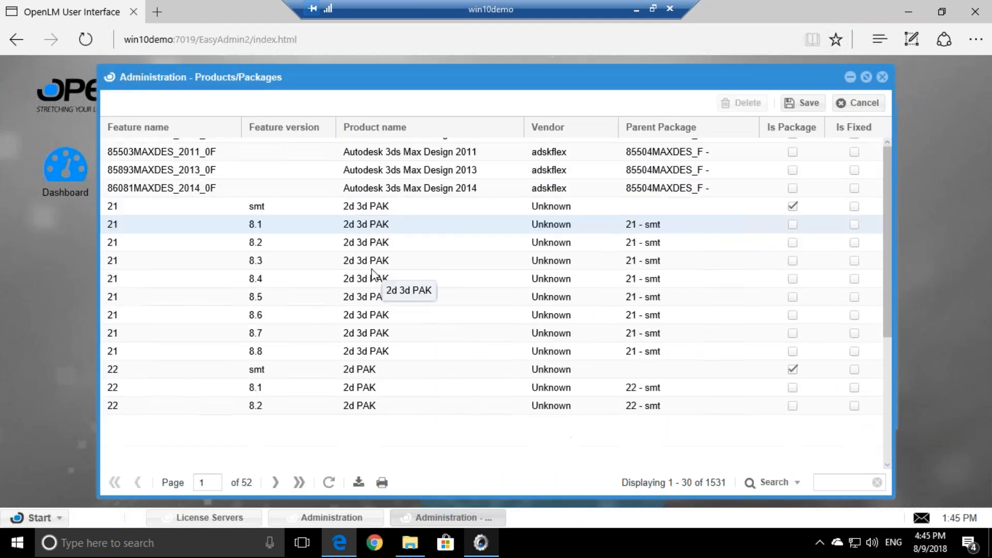
click(381, 316)
double_click(385, 318)
click(385, 317)
text(_2)
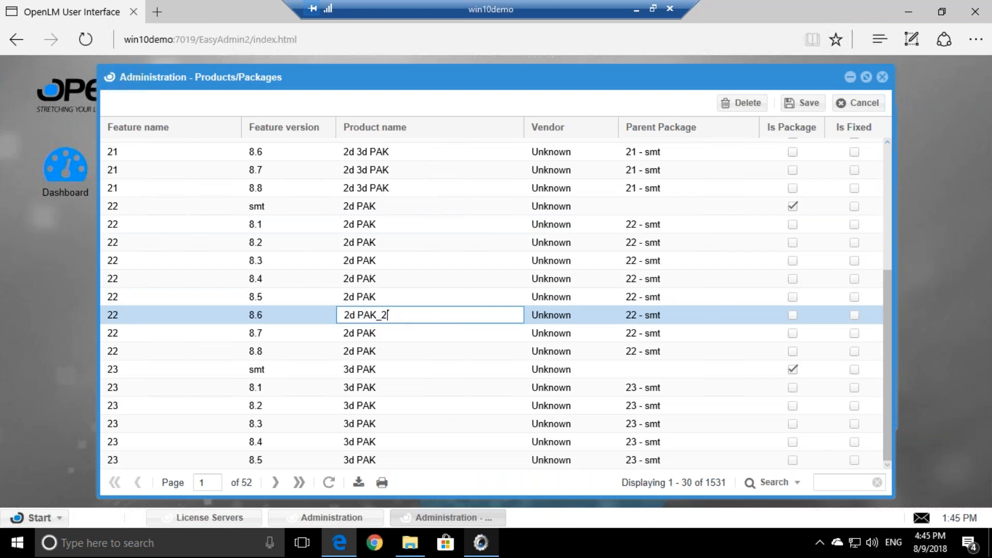
click(389, 334)
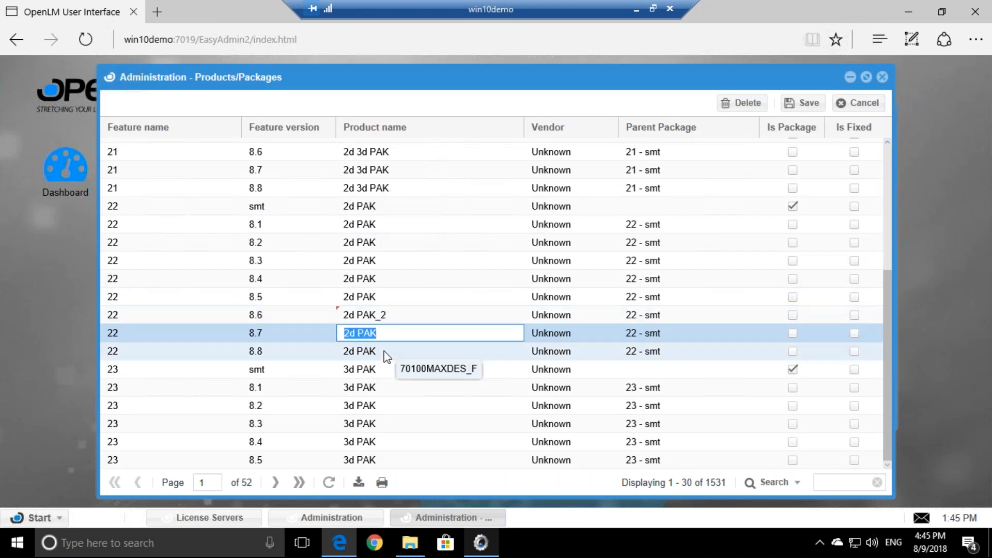
click(374, 313)
click(486, 300)
click(425, 313)
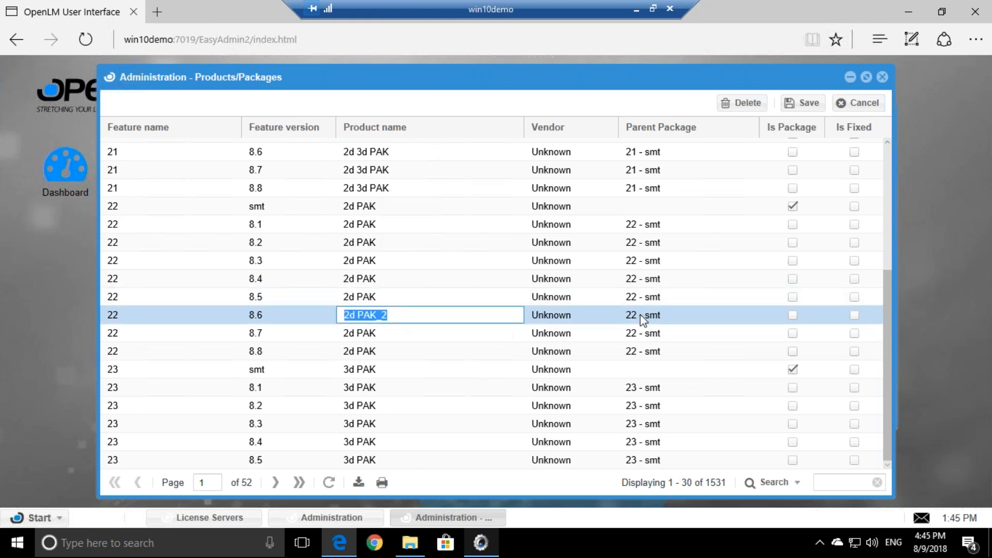
click(853, 317)
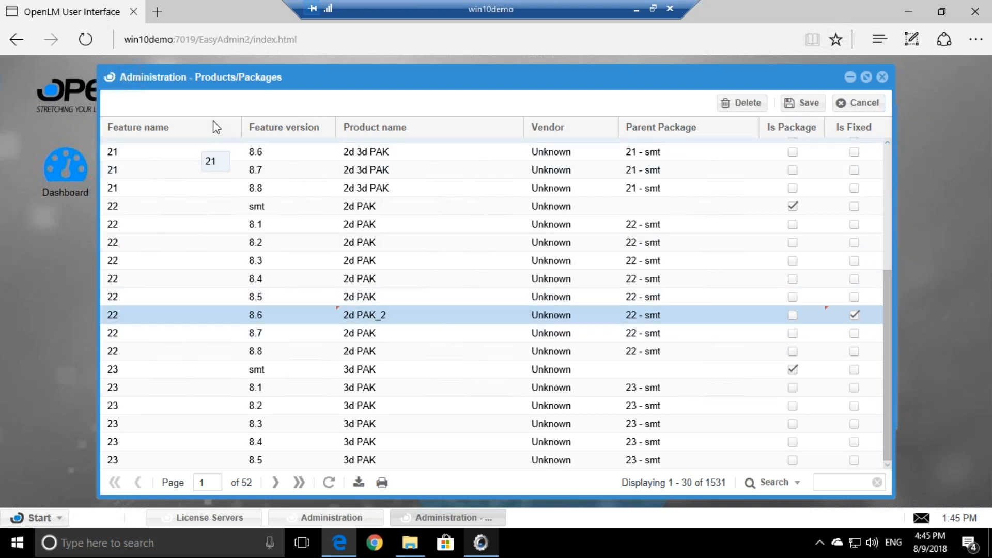
Restore the name to '2d PAK', clear Is Fixed, and close the table
click(391, 320)
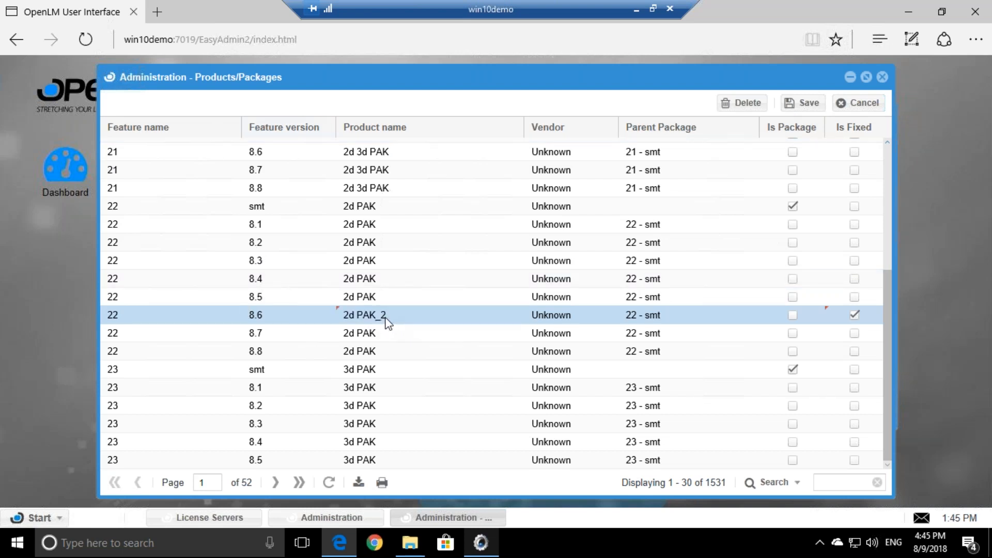
key(BackSpace)
key(BackSpace)
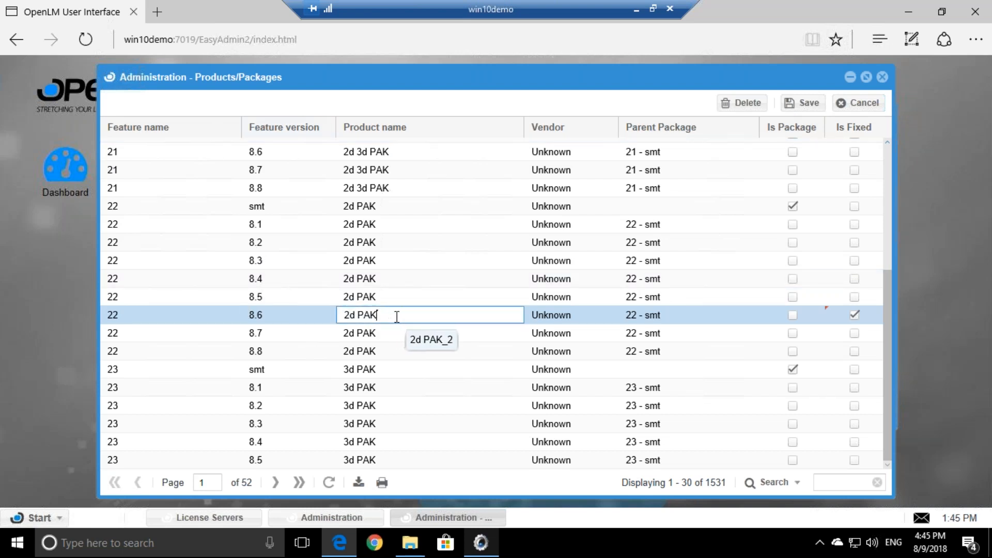
click(459, 298)
click(425, 270)
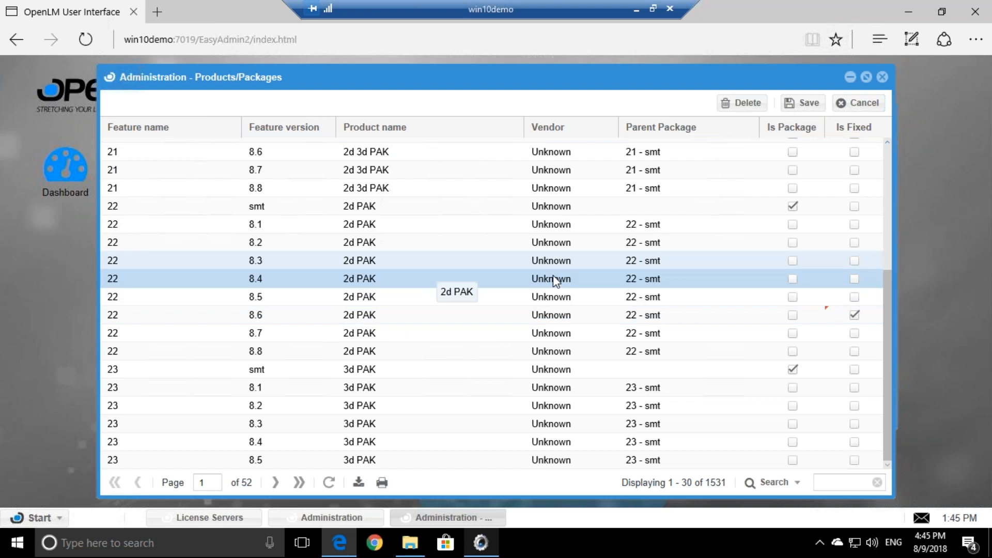
click(854, 314)
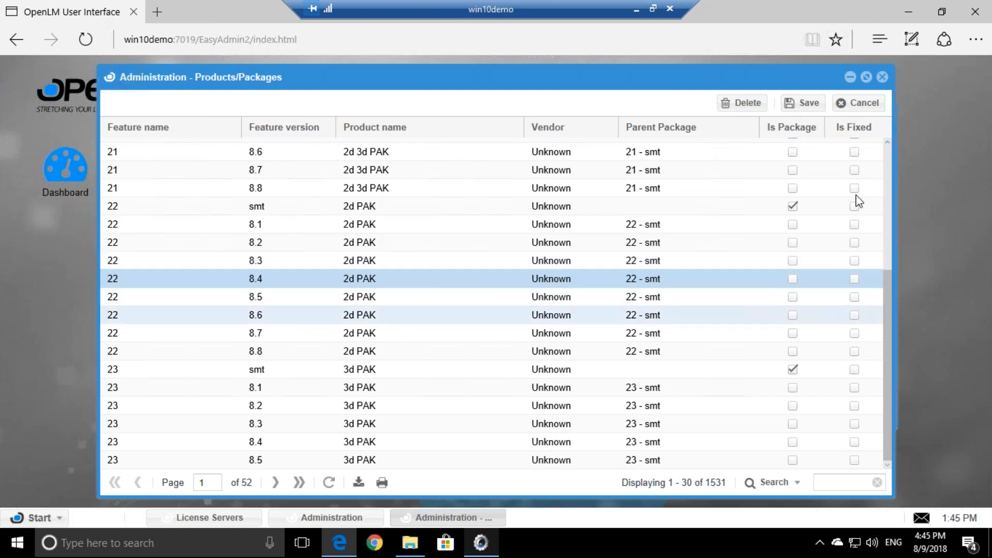
click(882, 78)
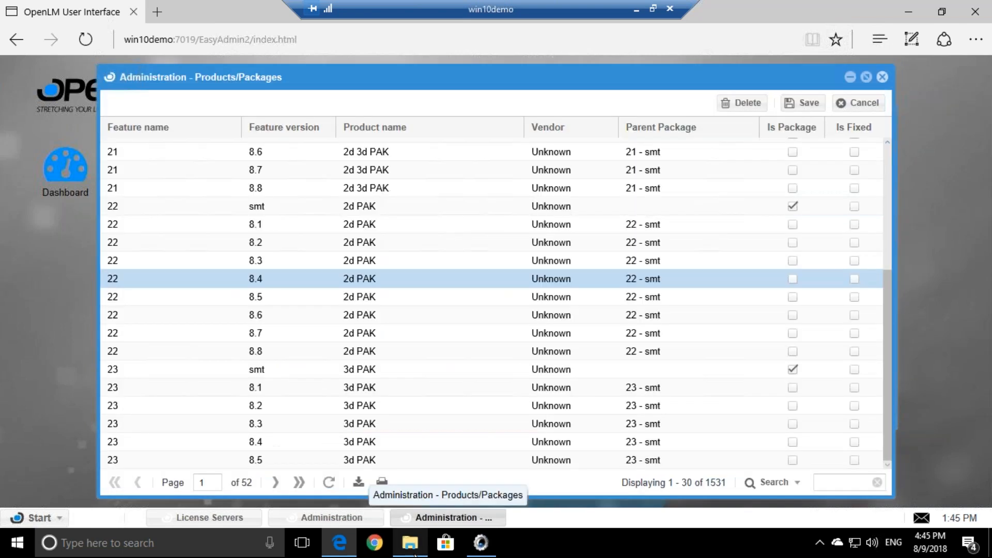
click(488, 549)
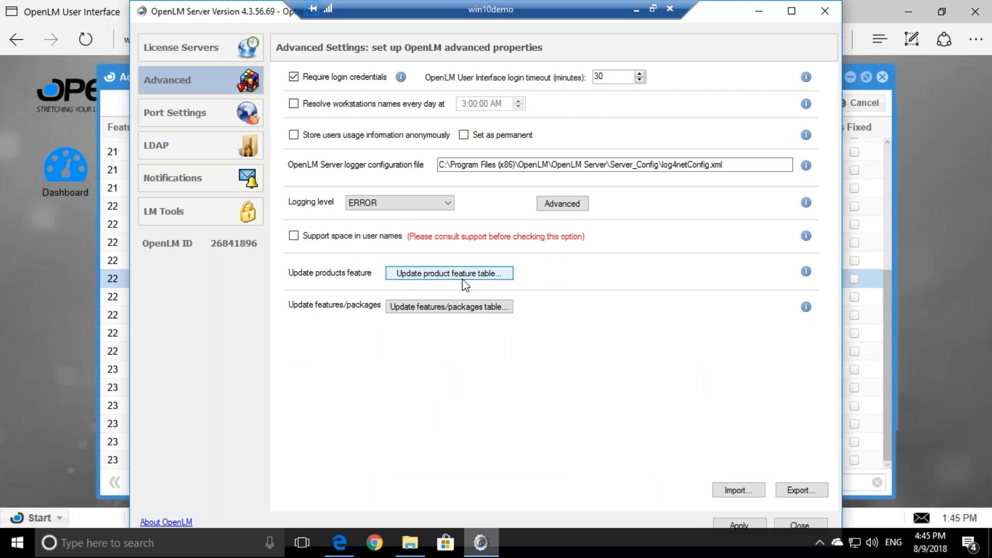
Switch between Products/Packages and the OpenLM Server window, opening the Administration module panel
click(886, 287)
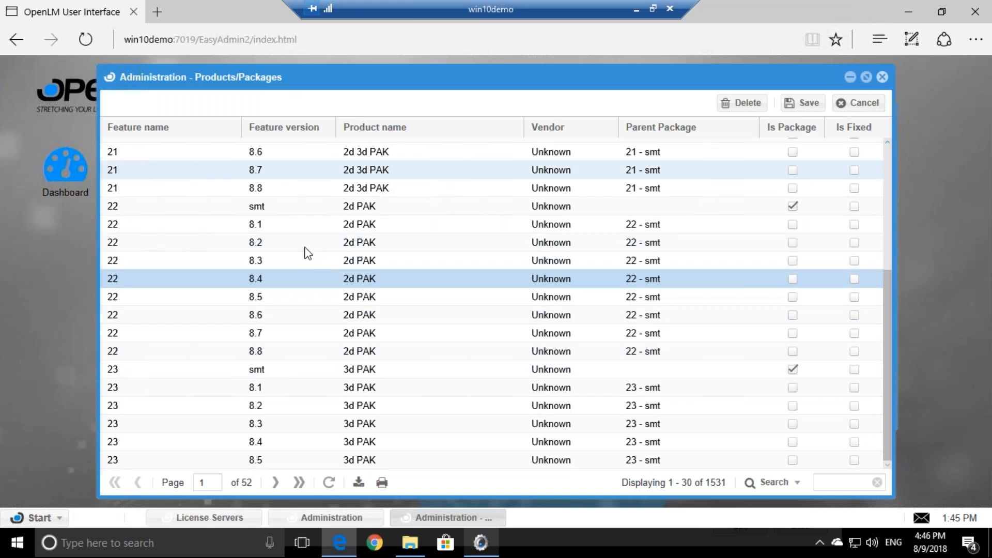
click(490, 547)
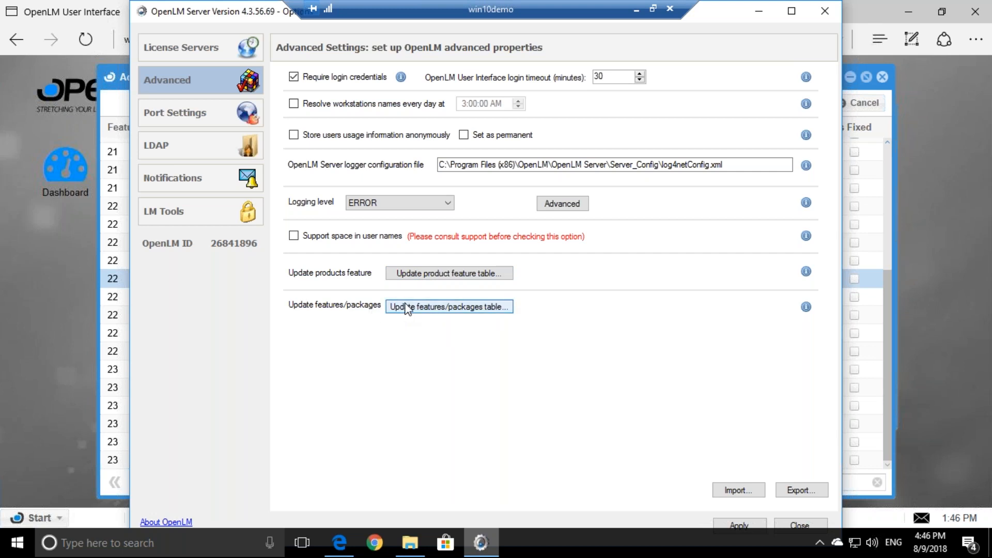
click(959, 268)
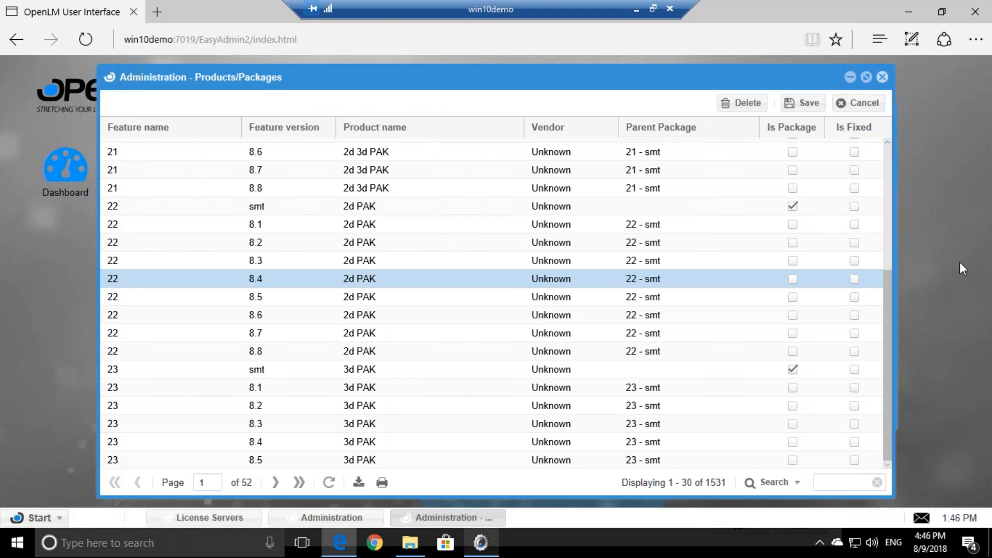
click(323, 517)
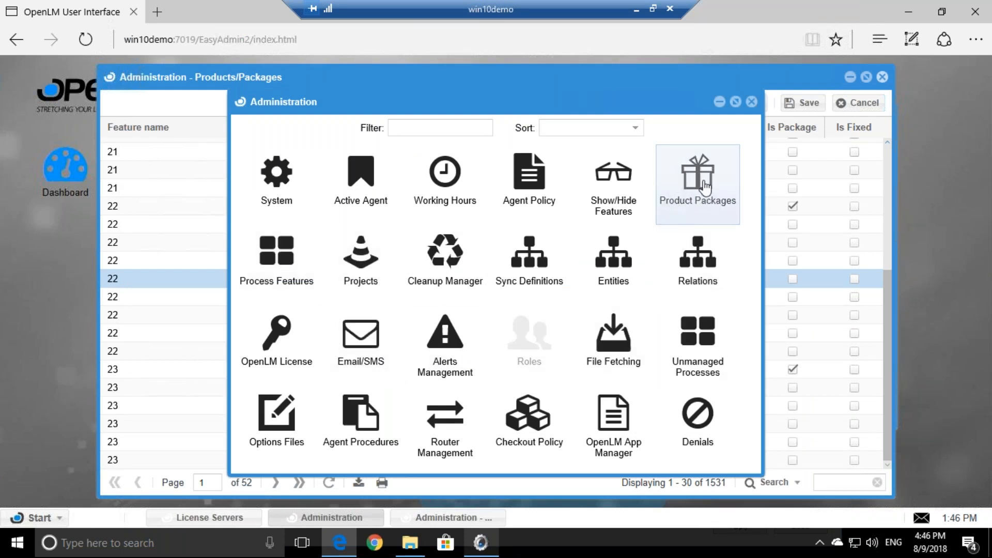
click(690, 193)
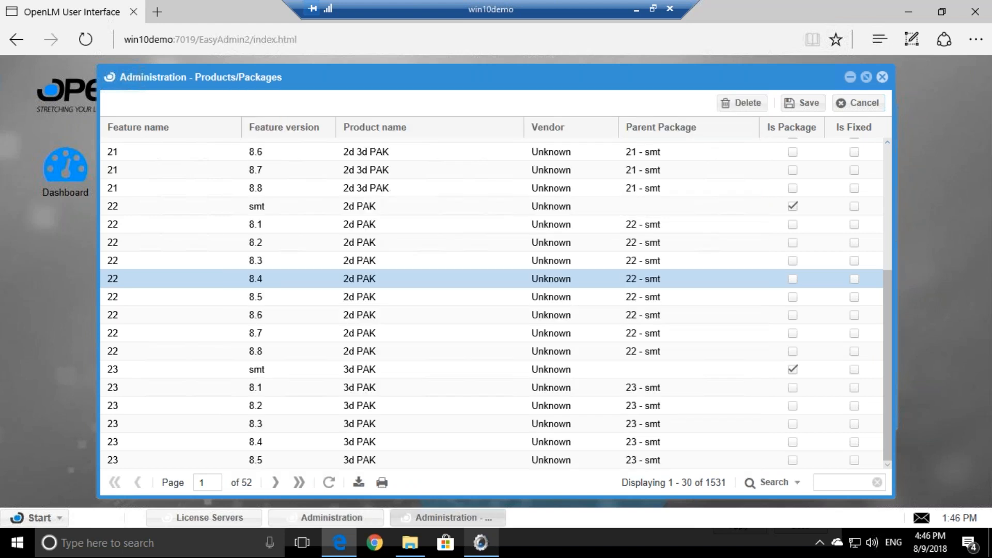
Inspect Parent Package values for the 70100MAXDES_F rows, versions 2010 through 2014
scroll(646, 259, up, 4)
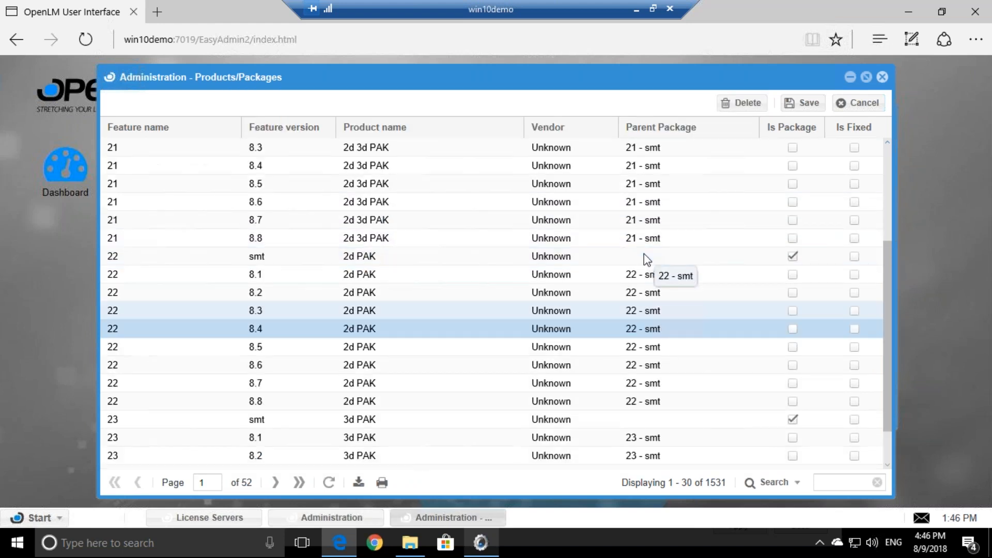
scroll(330, 176, down, 2)
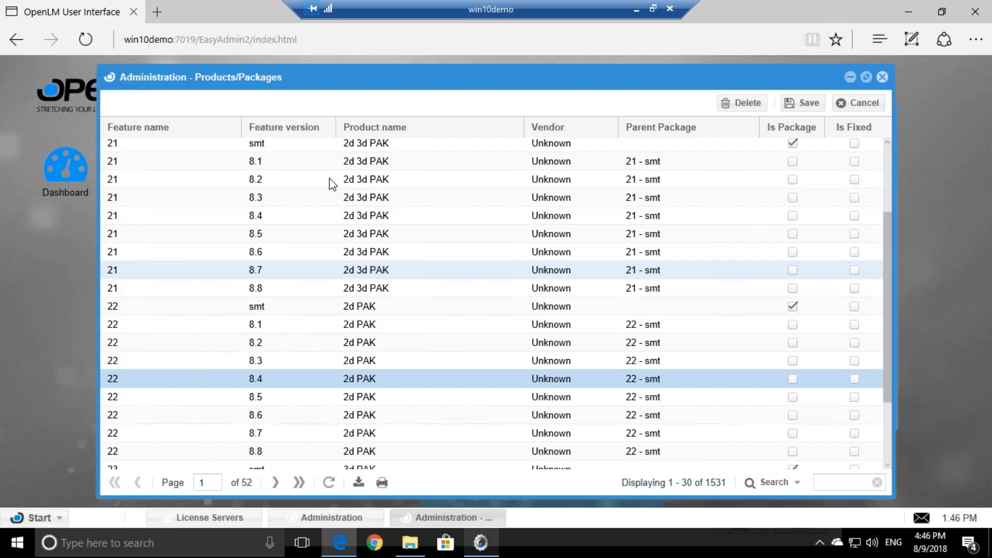
scroll(332, 184, up, 2)
click(200, 150)
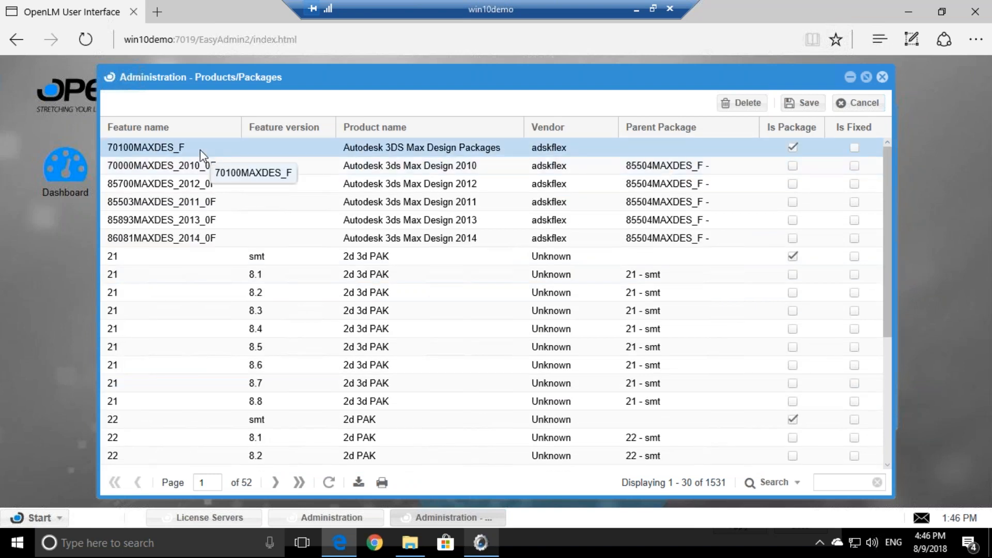
click(713, 166)
click(687, 184)
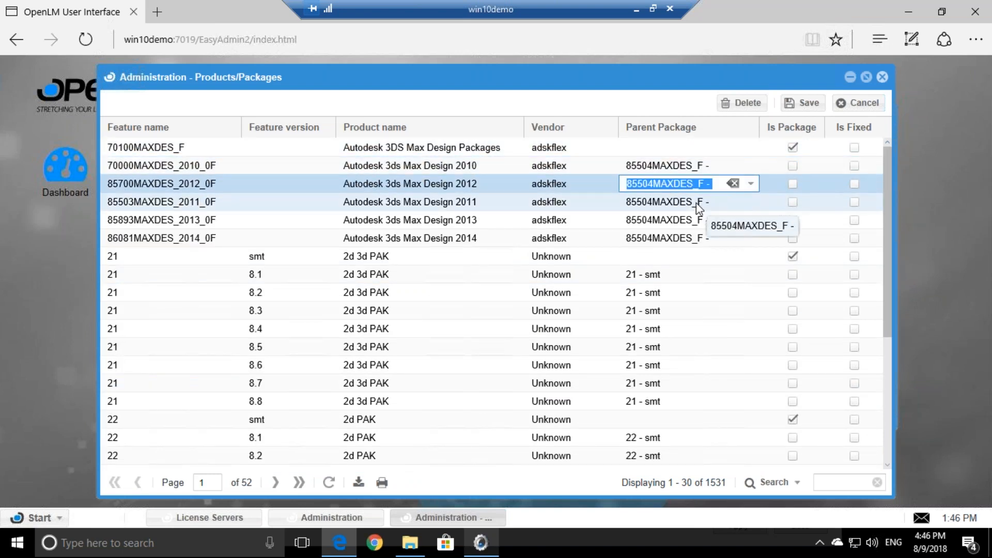
click(696, 203)
click(694, 221)
click(689, 238)
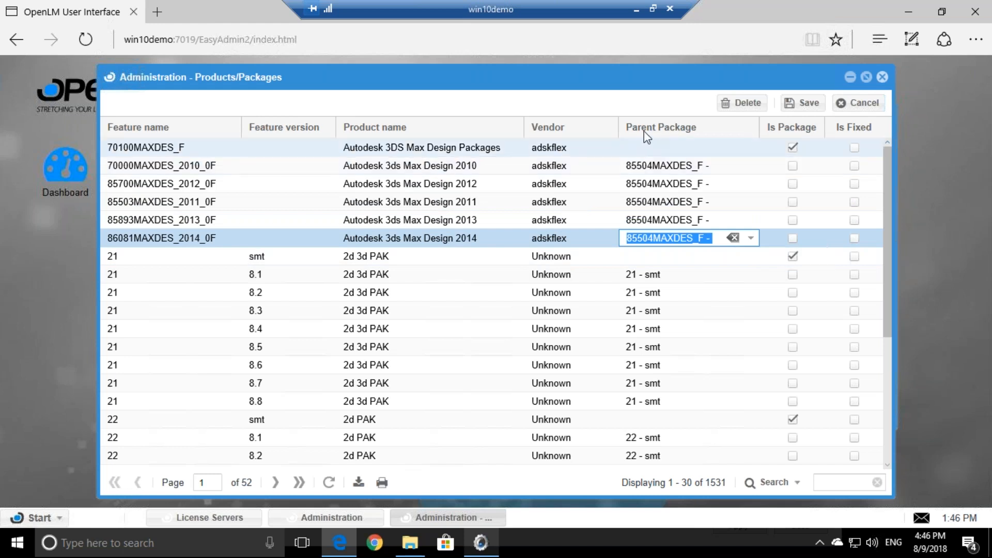
scroll(414, 219, down, 3)
scroll(414, 219, up, 3)
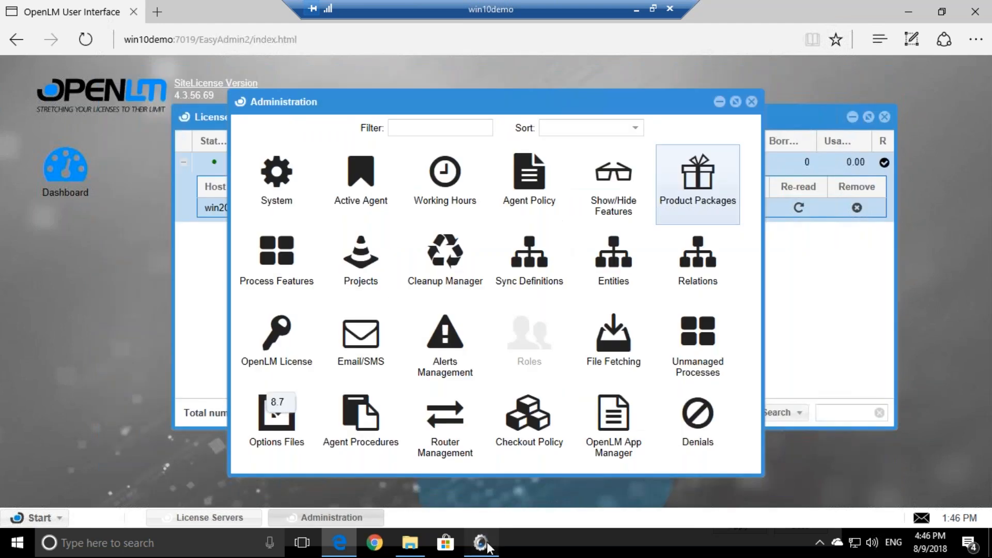
Bring the OpenLM Server window forward and show its Port Settings page
click(484, 544)
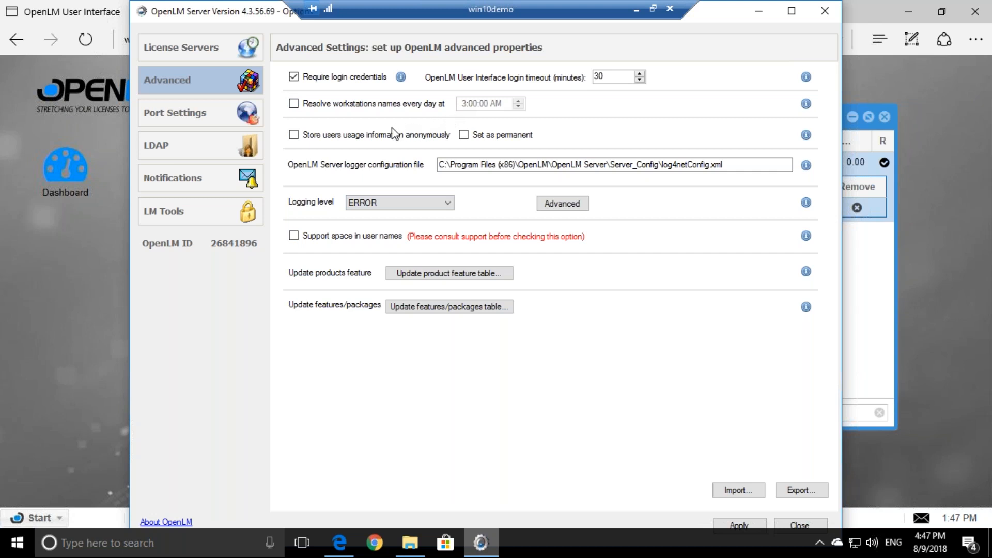
click(200, 111)
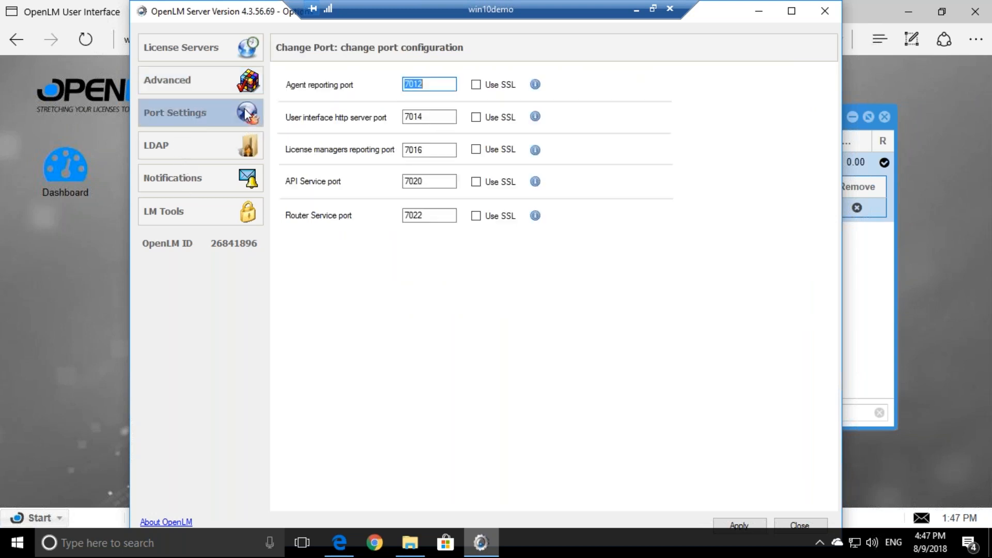
Review the server ports (7012, 7014, 7016, 7020, 7022), then open the LDAP directory services page
click(212, 87)
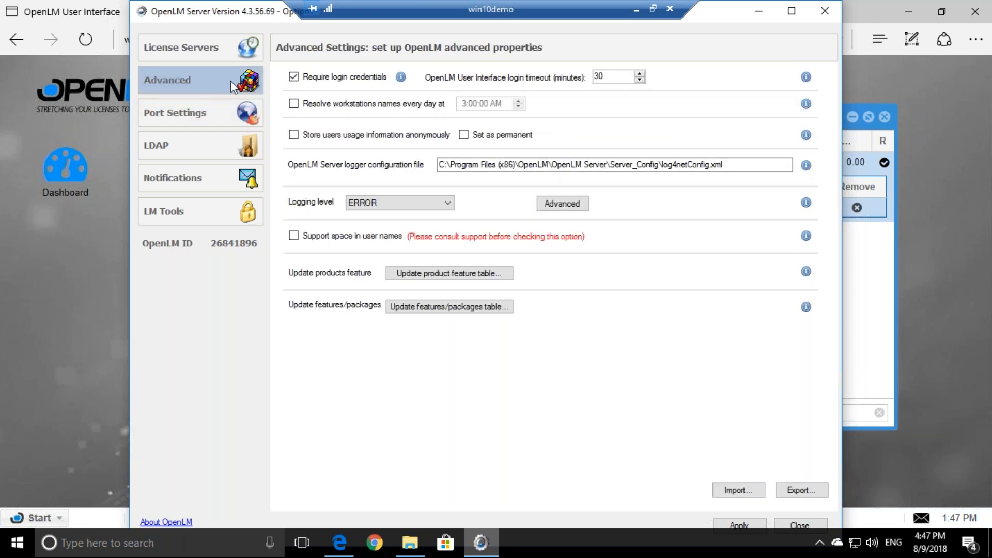
click(200, 117)
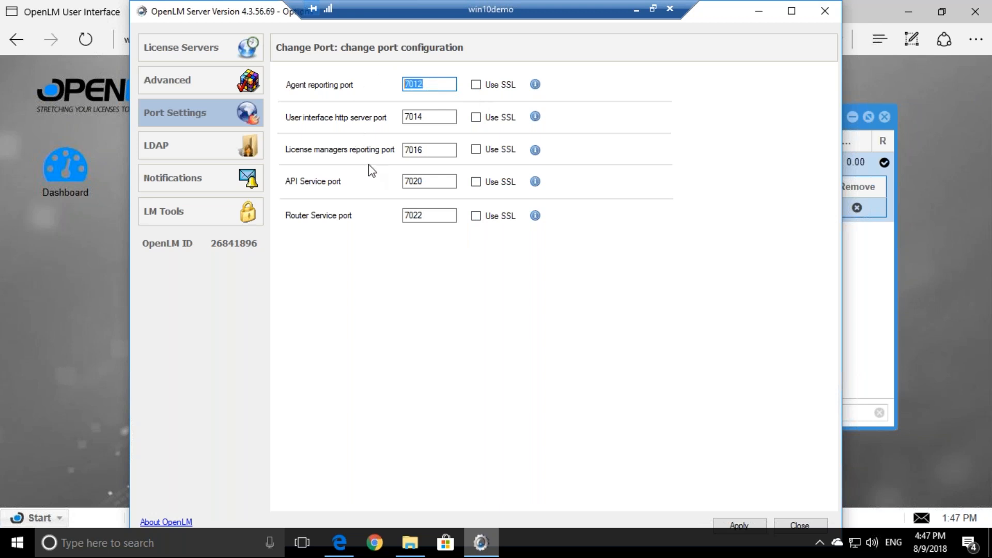
drag(433, 150, 407, 151)
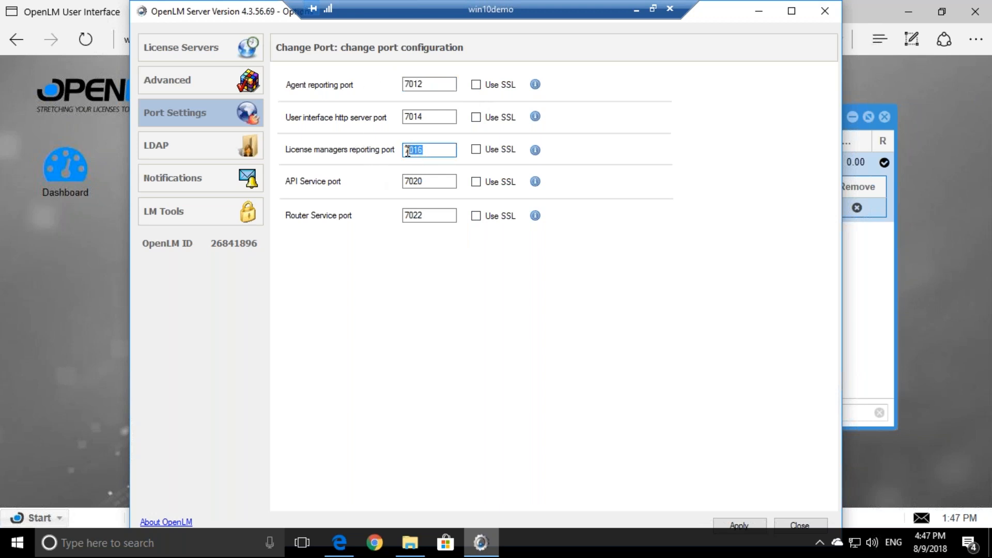
drag(435, 116, 402, 117)
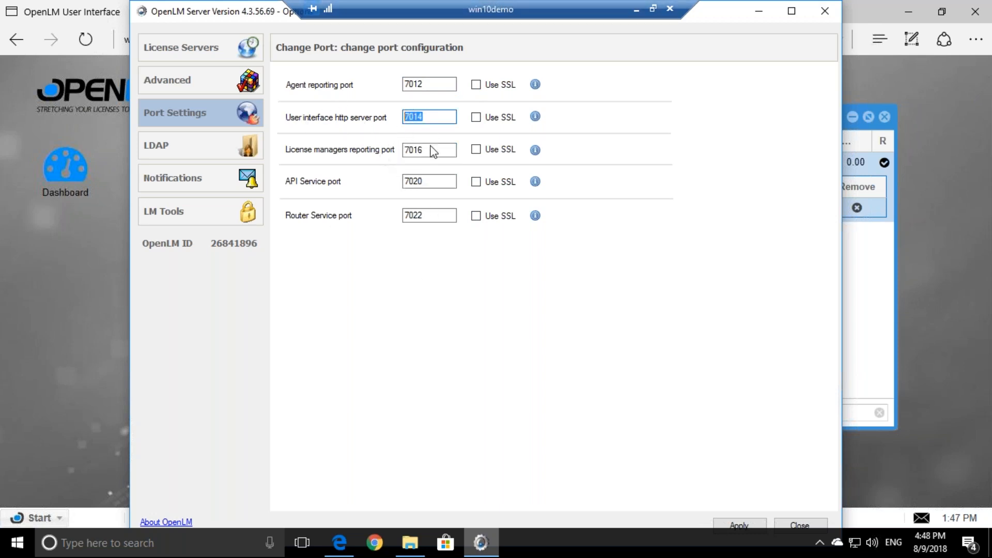
click(432, 181)
click(423, 216)
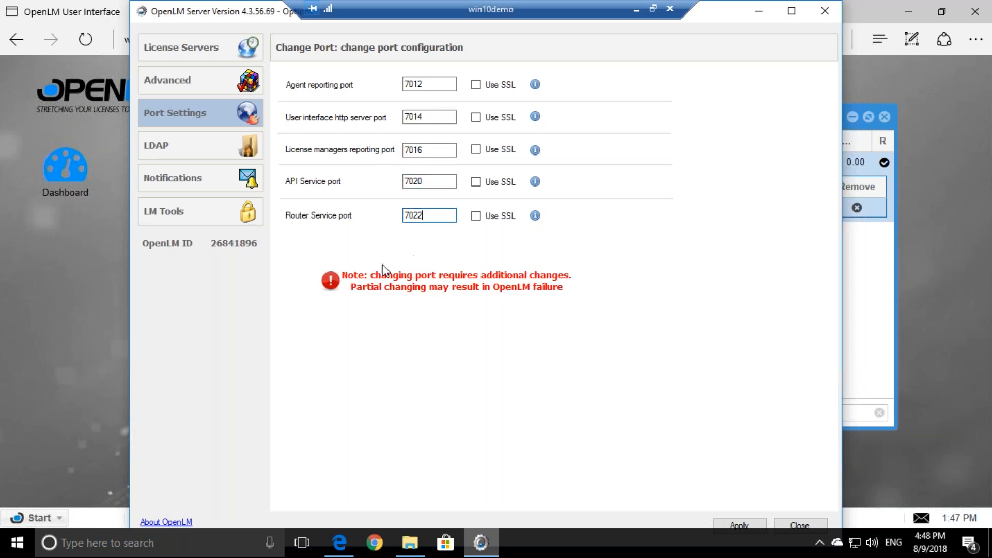
click(192, 142)
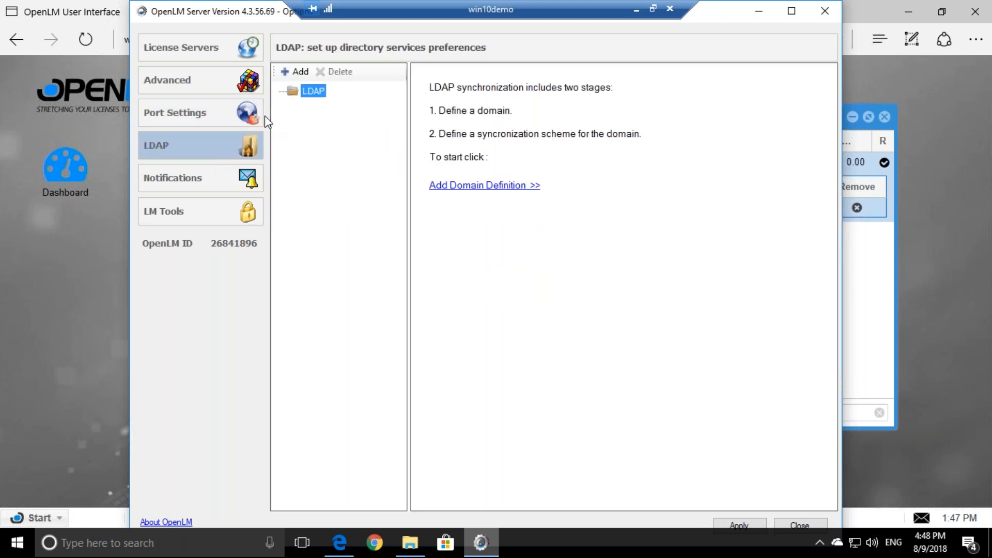
click(296, 71)
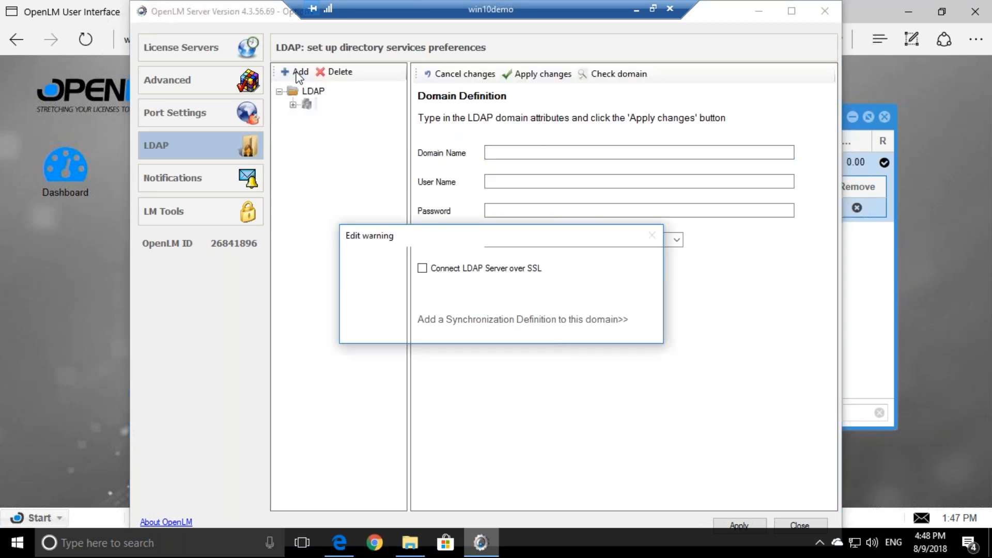
Accept the edit warning and expand Group Synchronization Settings on the new LDAP definition
click(563, 327)
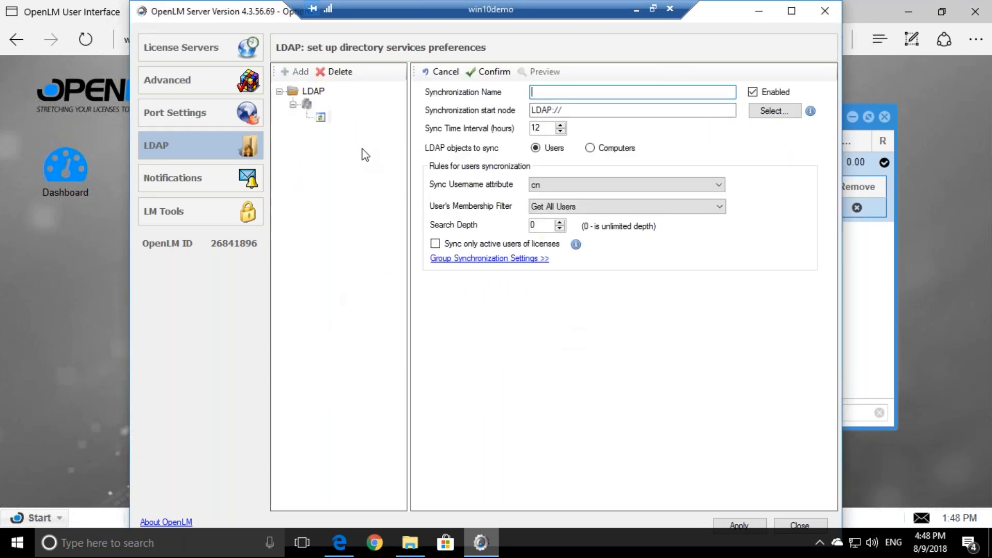
click(471, 258)
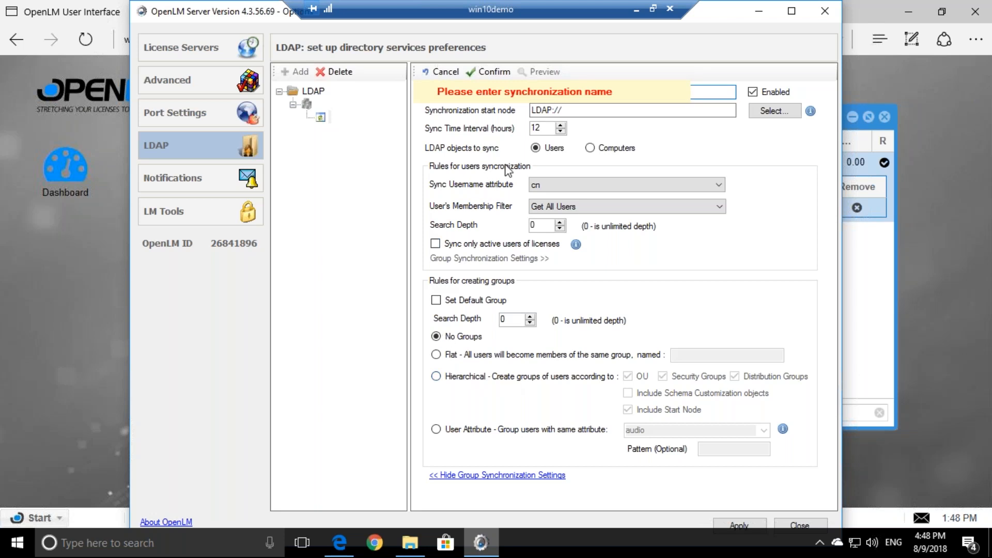
Name the synchronization definition 'test' and confirm it
click(701, 93)
text(test)
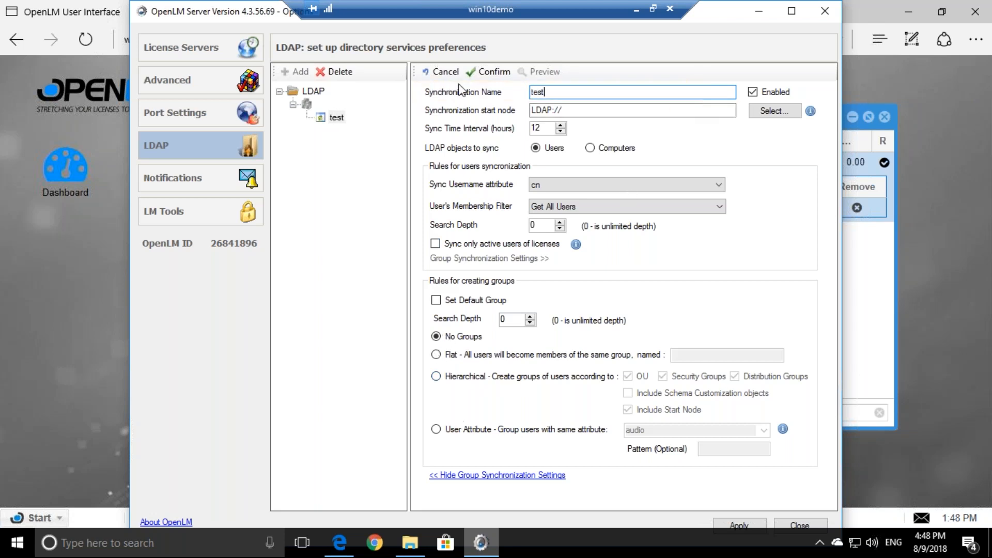
click(488, 71)
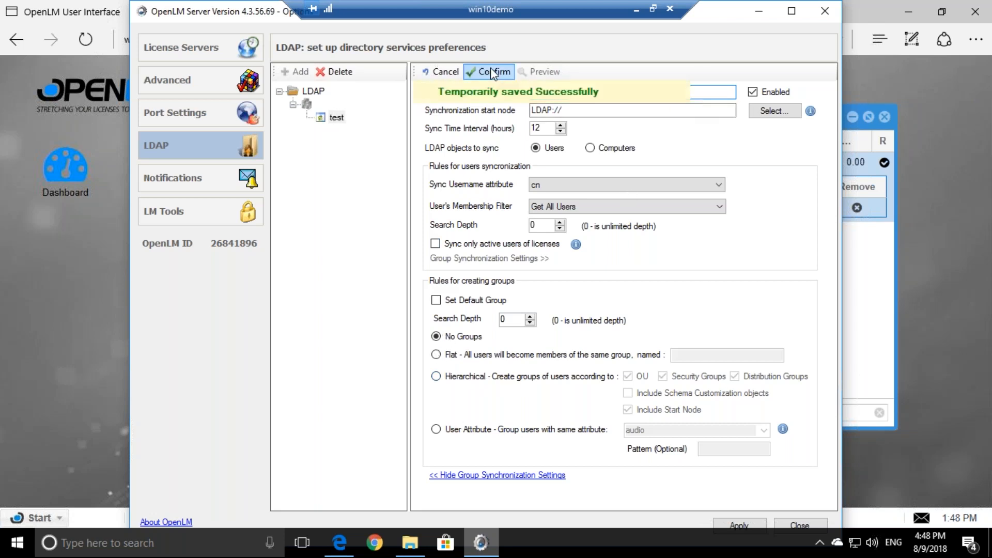
Try Hierarchical grouping, then Flat grouping with the single group 'SALES GERMANY'
click(439, 376)
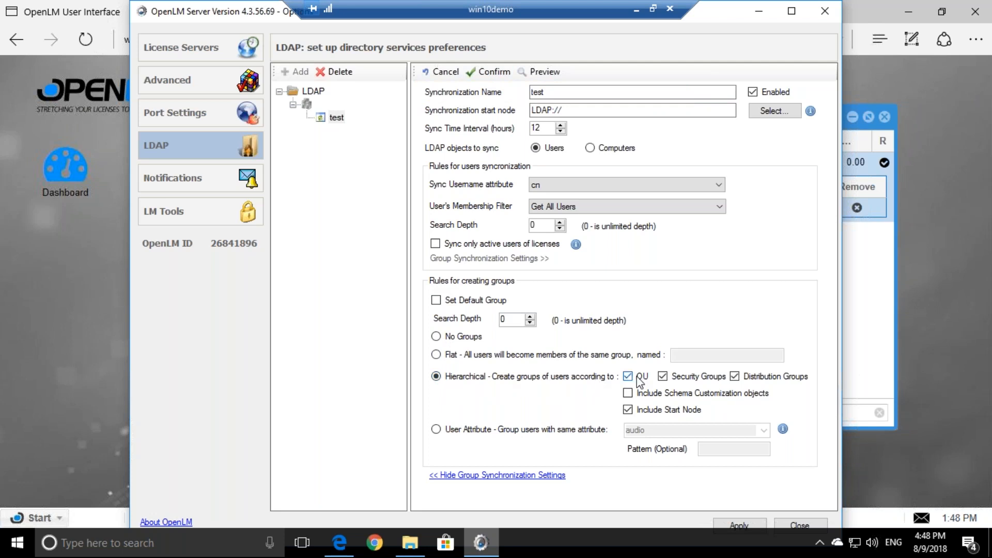
click(436, 354)
click(681, 356)
text(S)
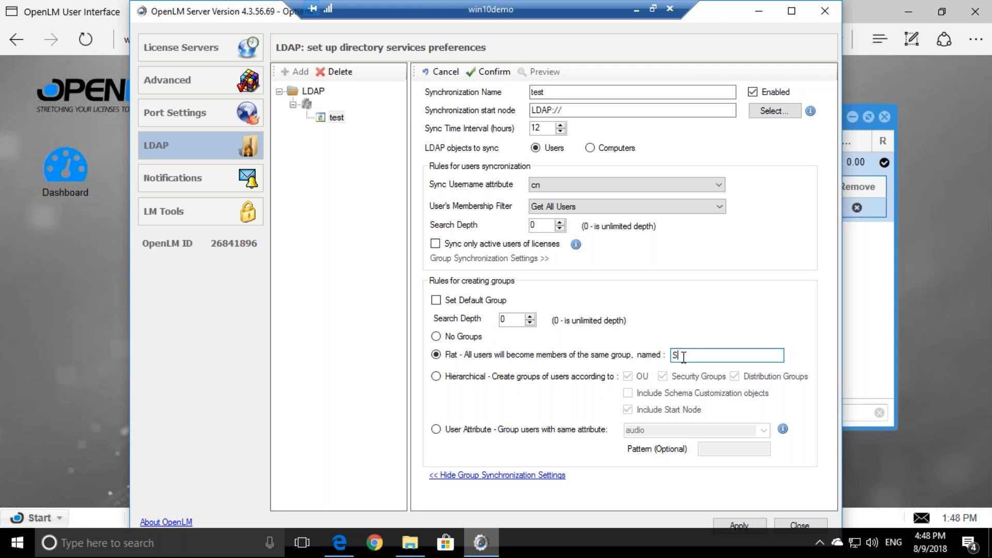
text(ALES GERMANY)
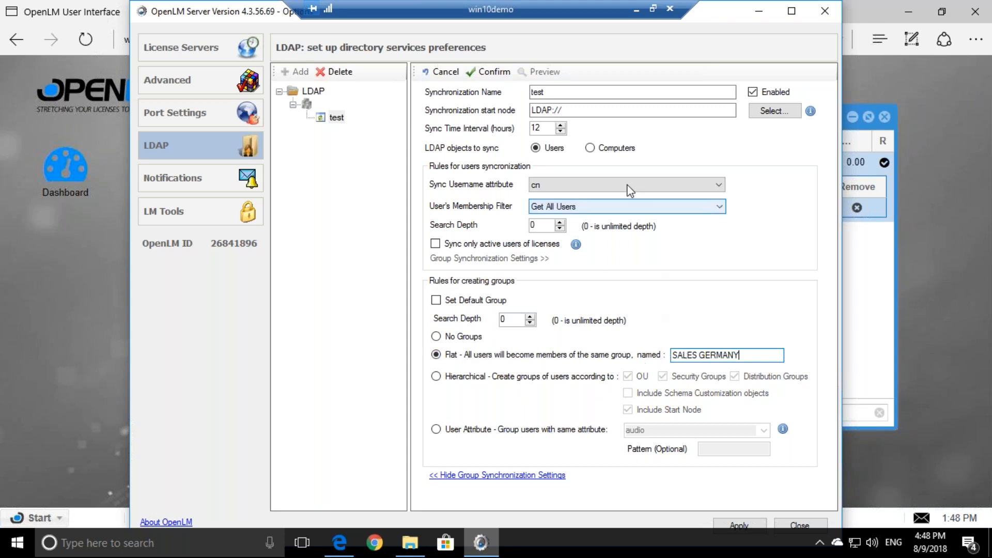
drag(753, 357, 644, 359)
Group users by User Attribute, choosing 'department' from the attribute list
click(437, 429)
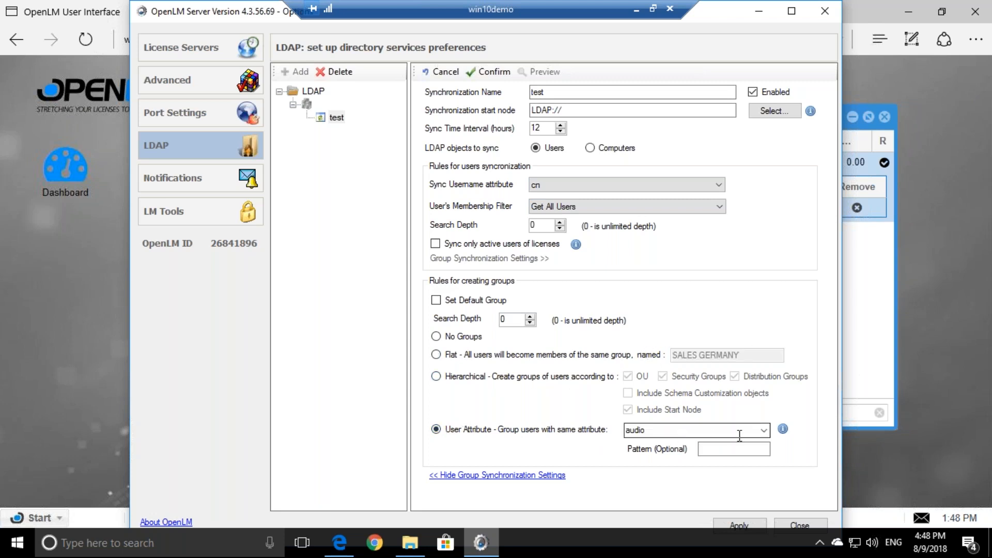
click(763, 430)
click(658, 192)
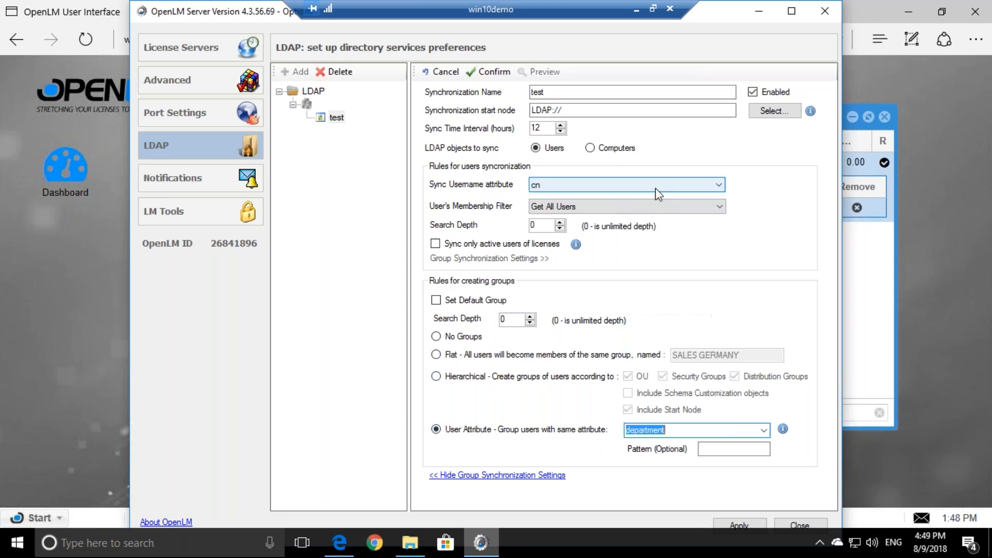
click(685, 429)
drag(671, 433, 617, 433)
click(657, 433)
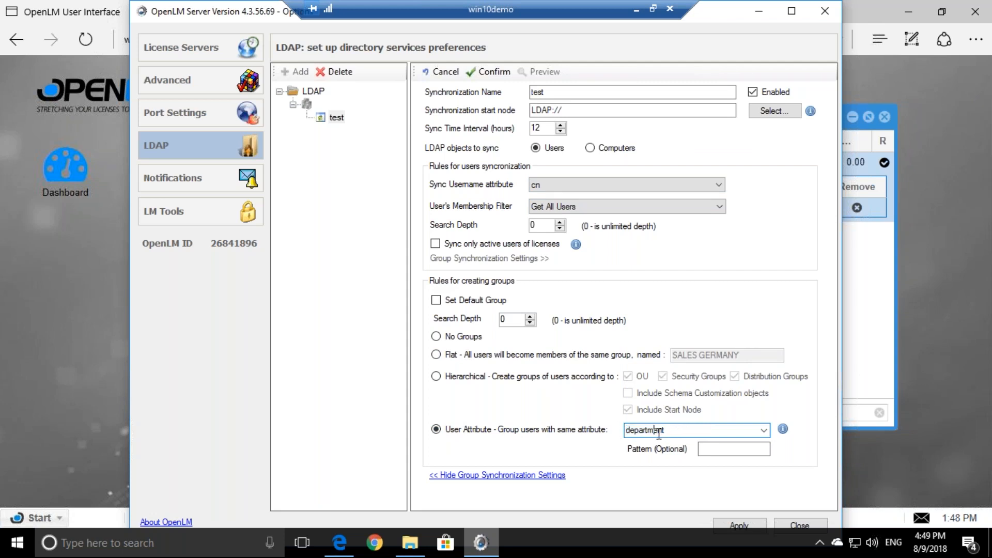
drag(677, 433, 620, 434)
click(640, 435)
drag(660, 433, 603, 433)
click(652, 433)
click(649, 433)
Close Server Options and the Administration panel, then refresh the license server list
click(188, 52)
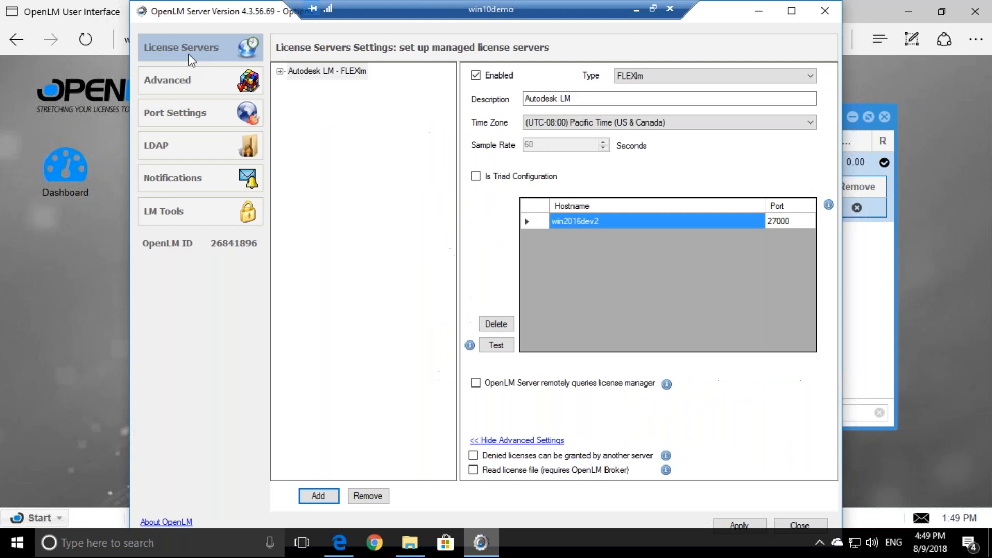
click(824, 12)
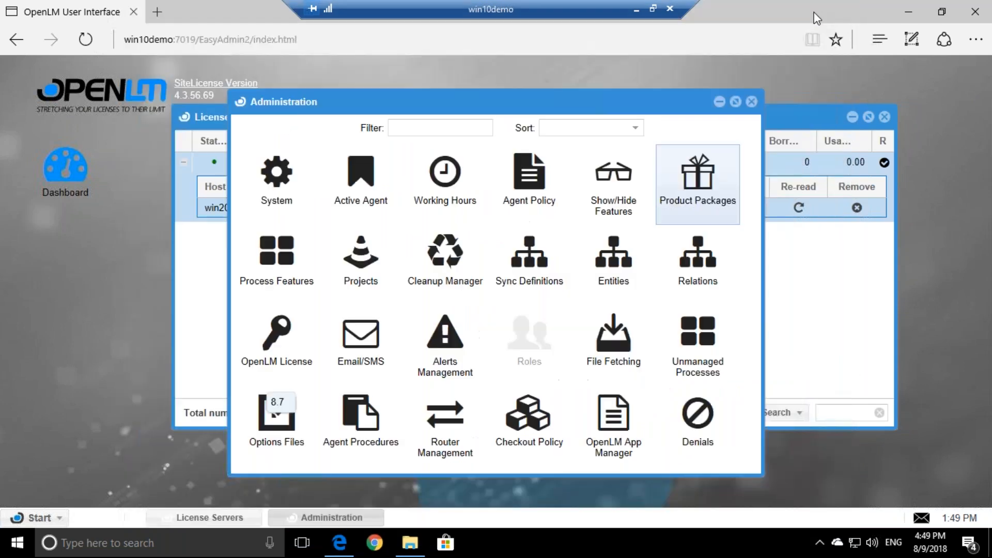
click(752, 101)
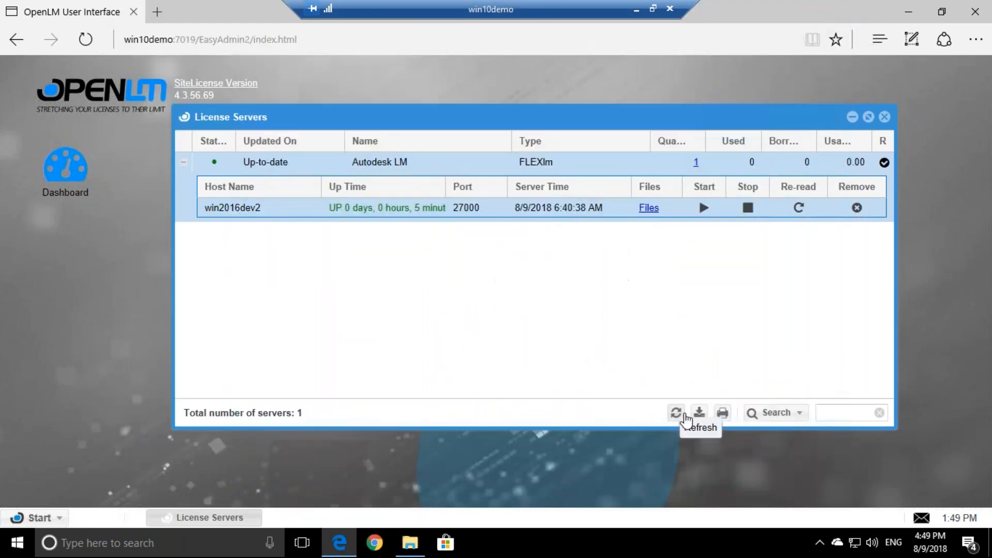
click(677, 413)
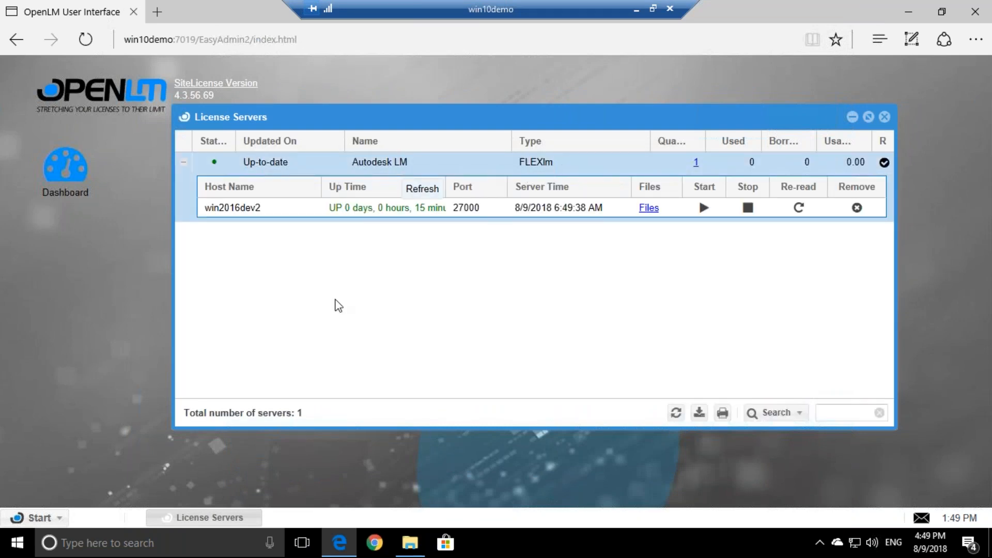
Open and dismiss the Start menu, then minimize the browser to reveal the Demo 4.3 folder
click(36, 518)
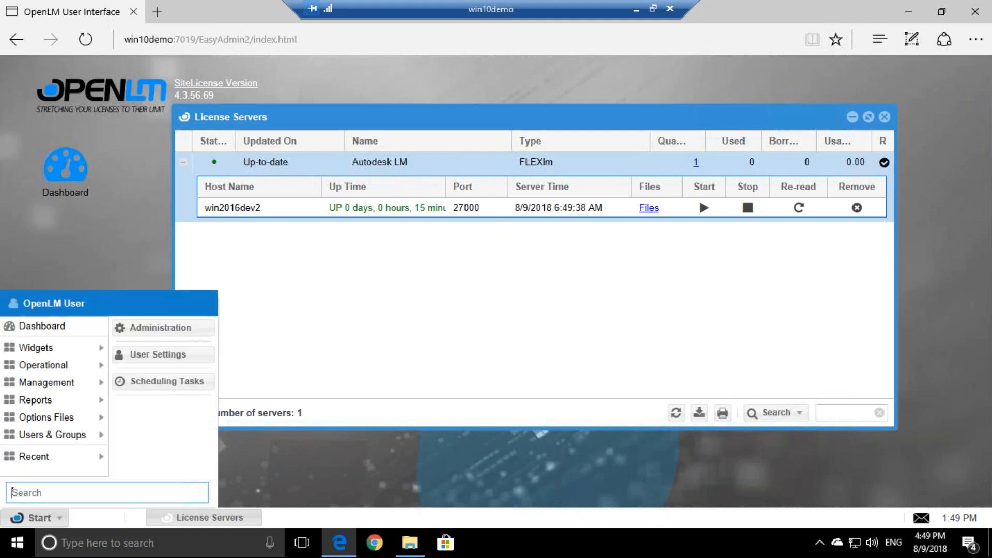
mouse_move(62, 354)
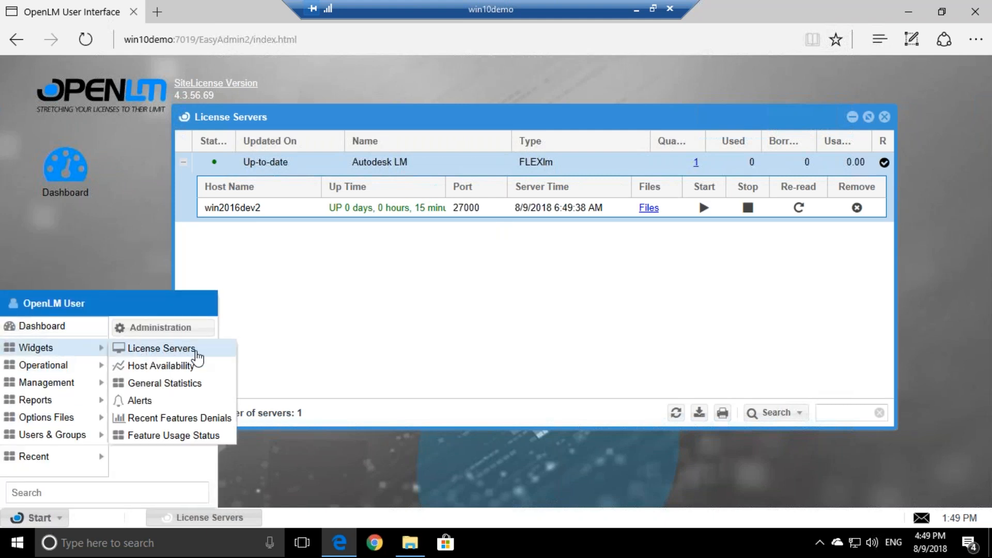
click(443, 309)
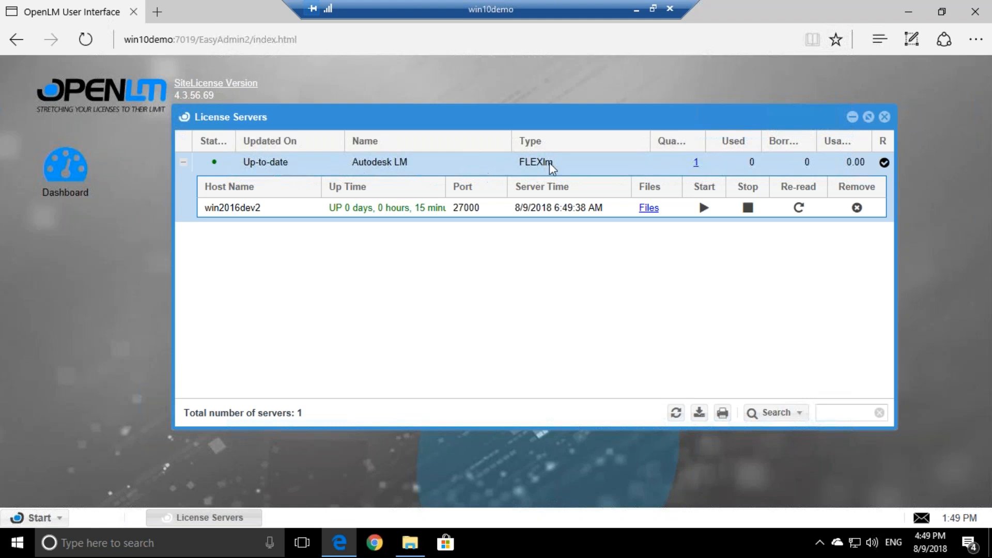
click(903, 9)
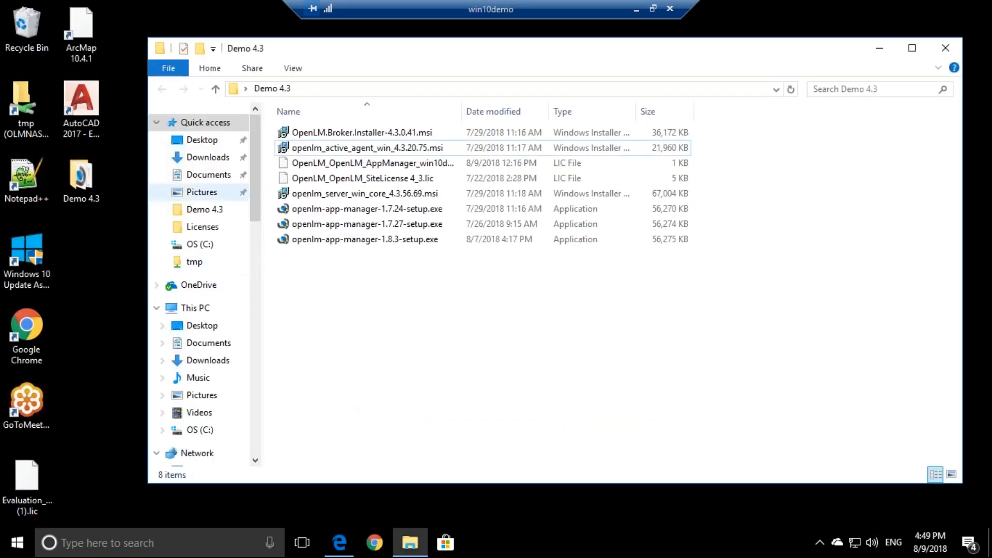
Launch AutoCAD 2017 from its desktop shortcut and minimize it once the Start page loads
double_click(76, 106)
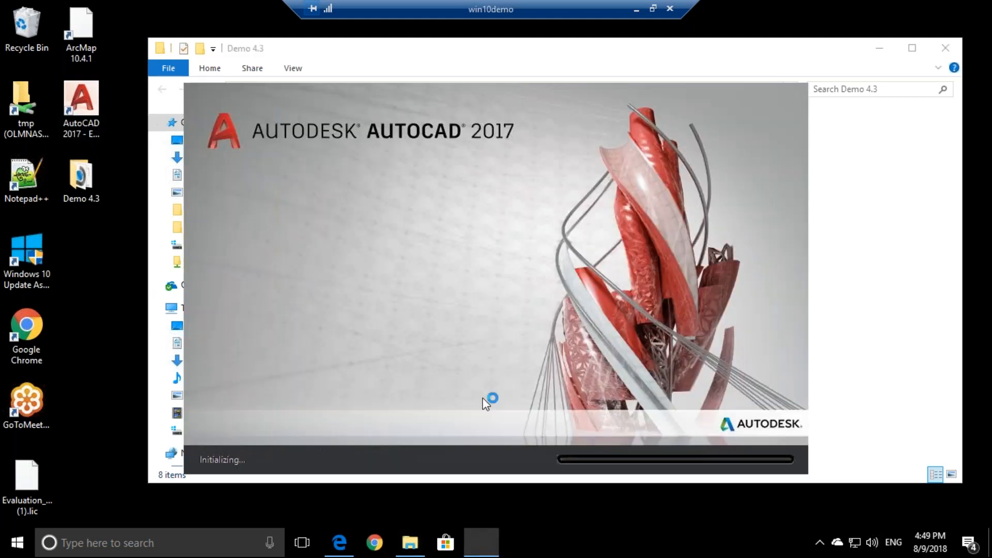
click(346, 540)
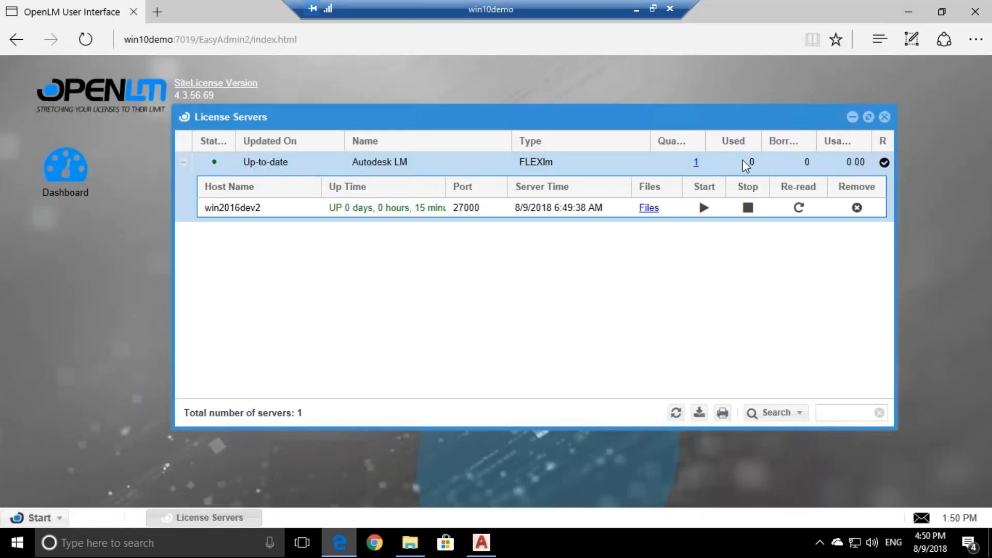
click(483, 545)
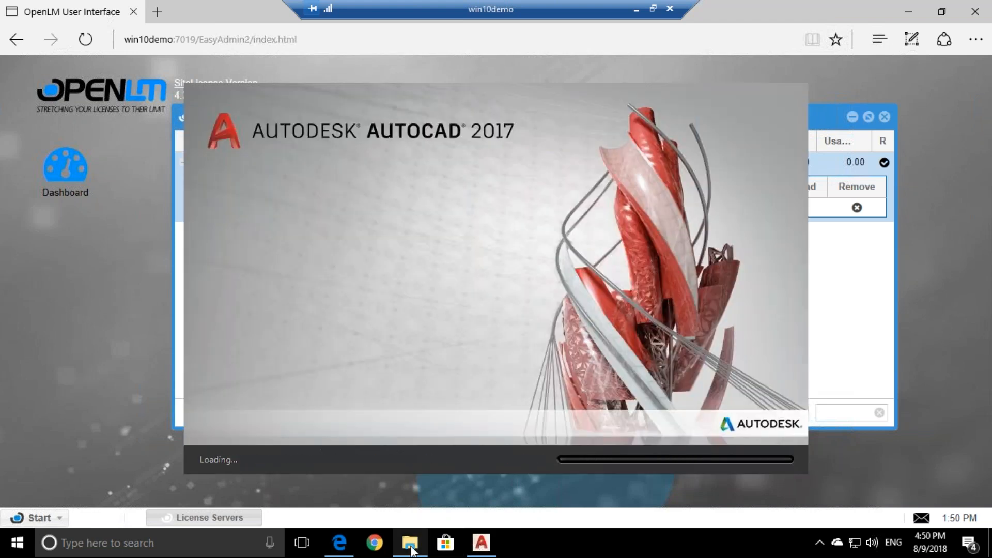
click(410, 546)
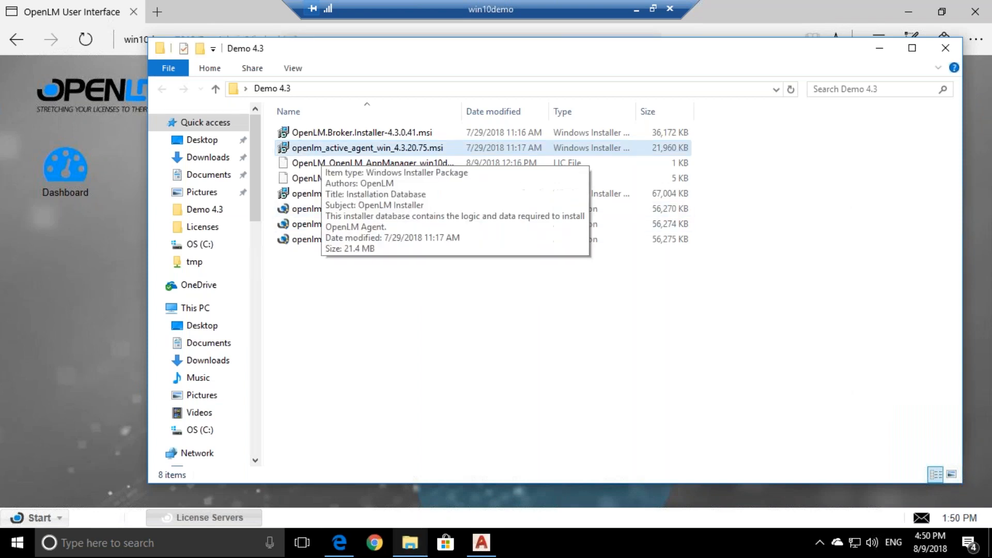
click(479, 541)
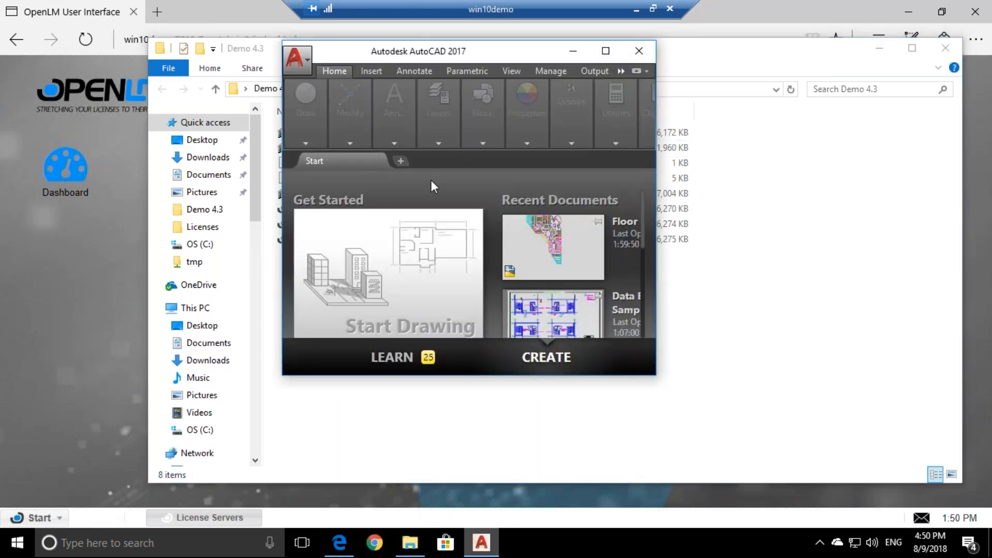
click(577, 51)
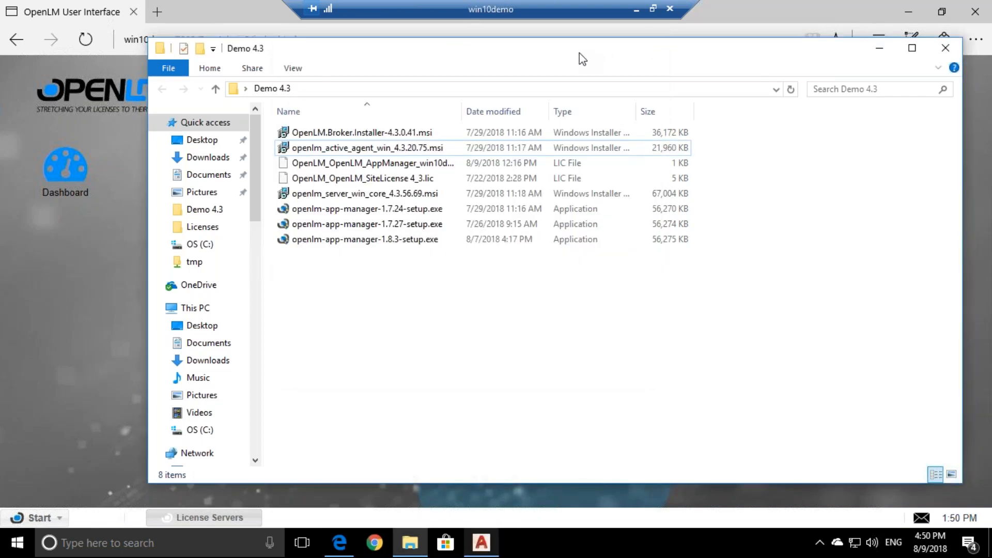
Run openlm_active_agent_win_4.3.20.75.msi, accept the licence, and select the Autocad and OpenLM App Manager extensions
double_click(350, 149)
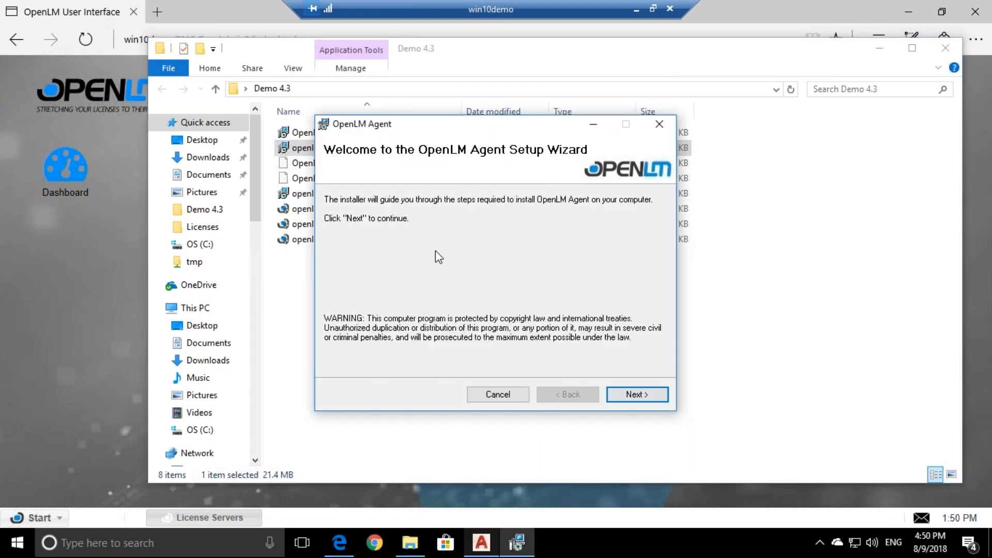
click(635, 395)
key(alt+a)
click(637, 394)
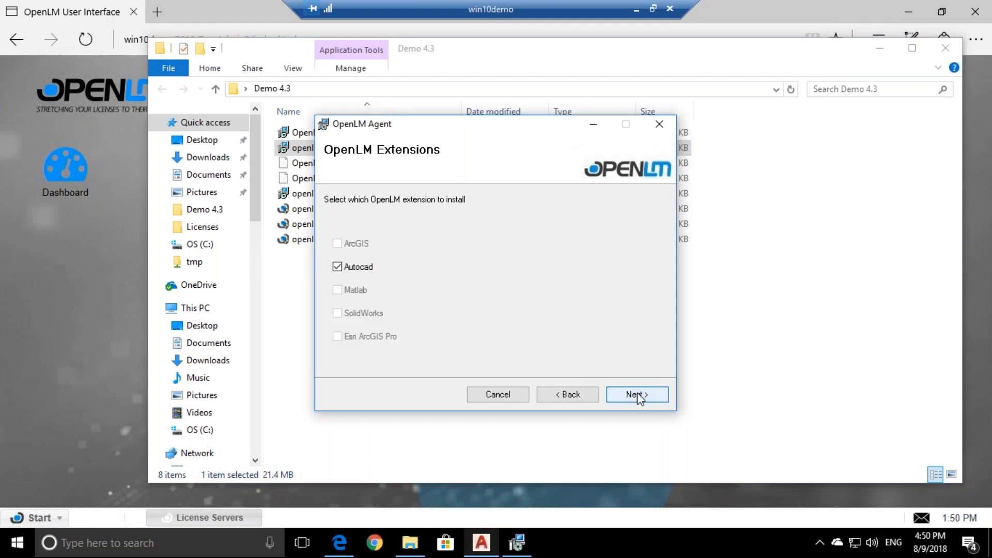
click(637, 394)
click(637, 395)
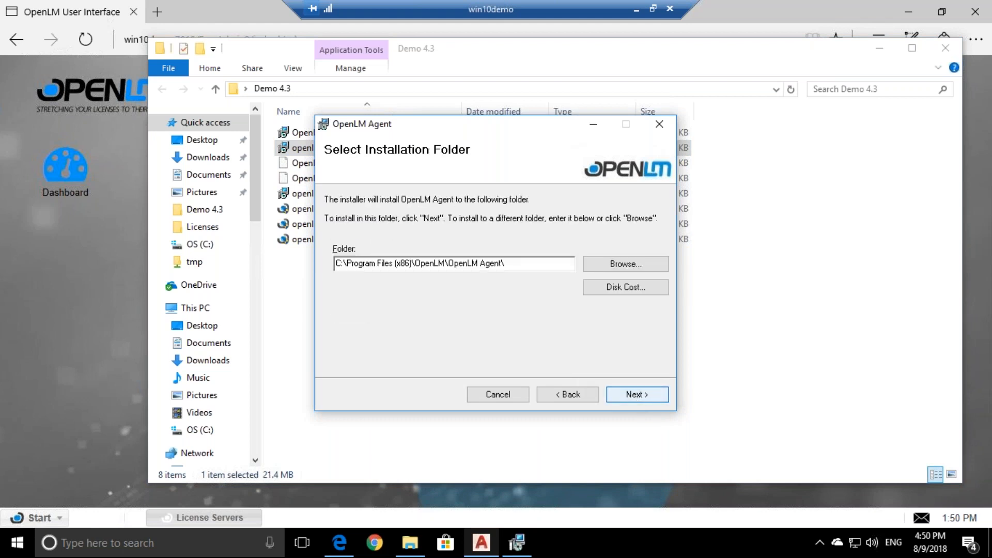
click(566, 395)
click(353, 244)
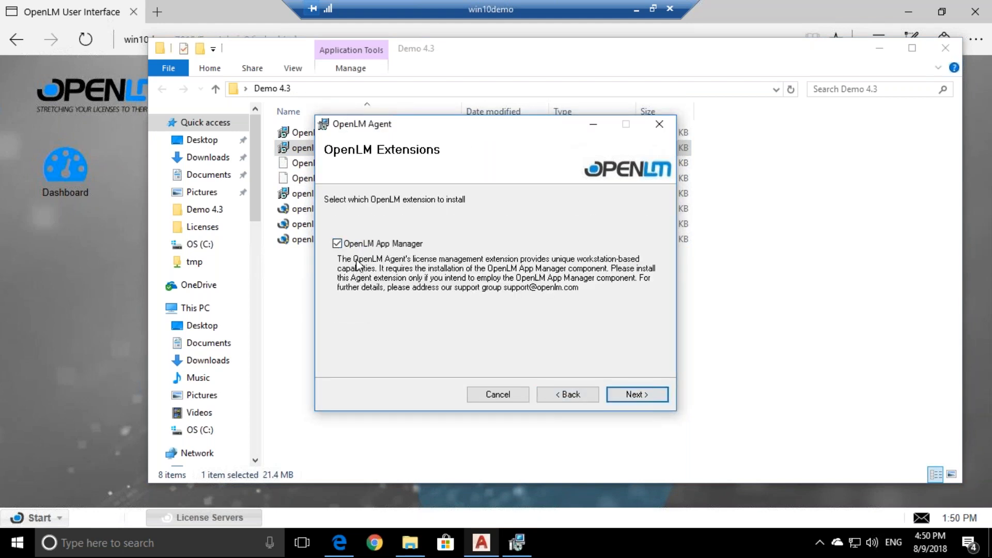
click(570, 396)
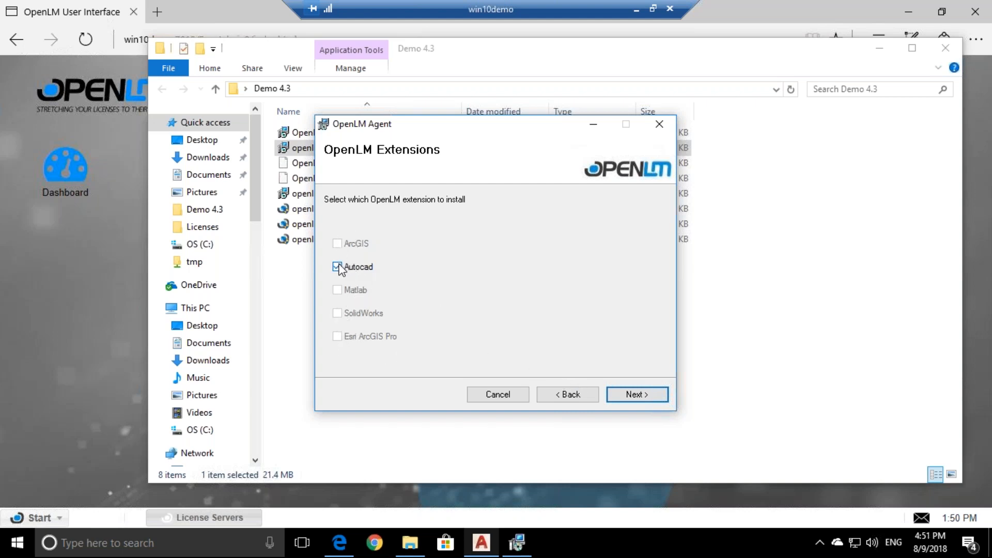
Install the agent to the default folder and approve both permission prompts
click(628, 390)
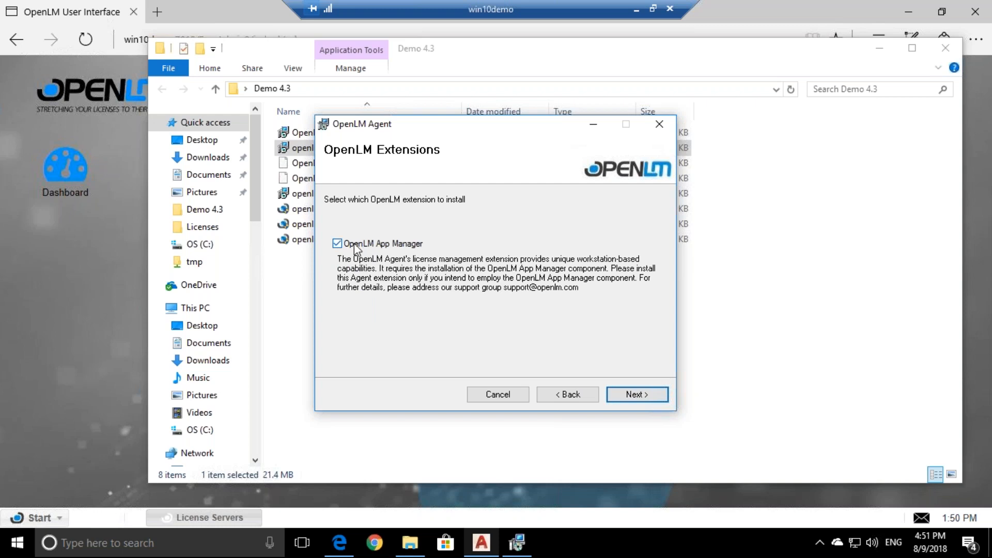
click(639, 396)
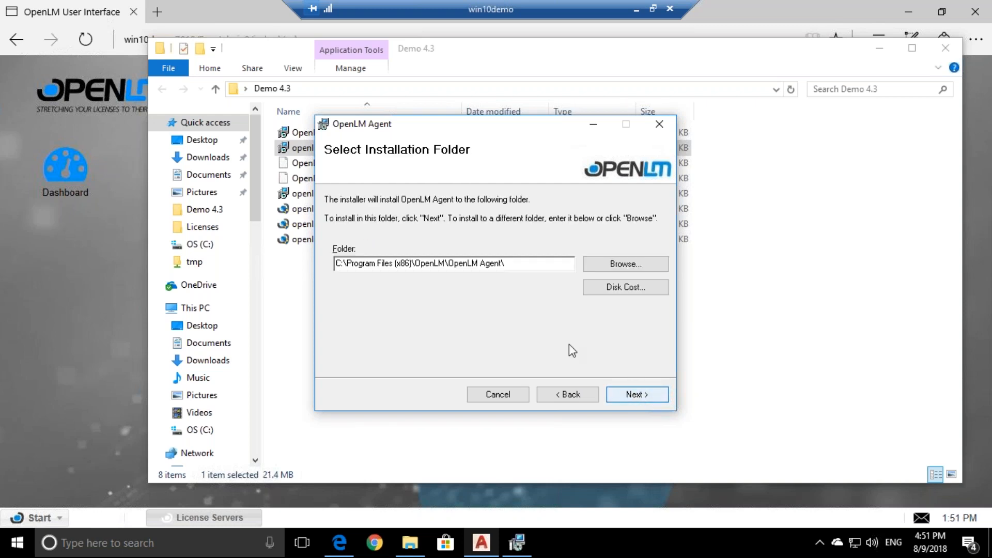
click(639, 393)
click(637, 395)
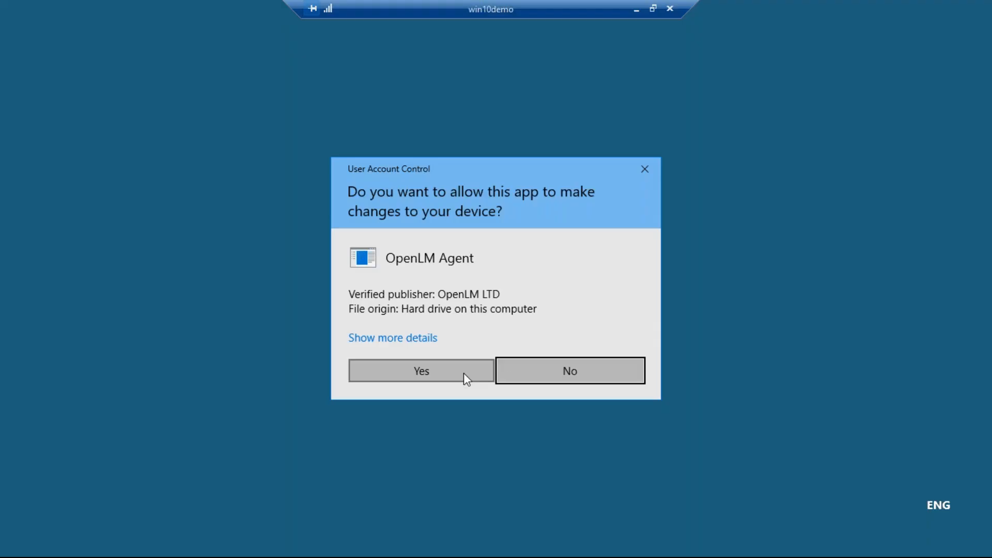
click(464, 374)
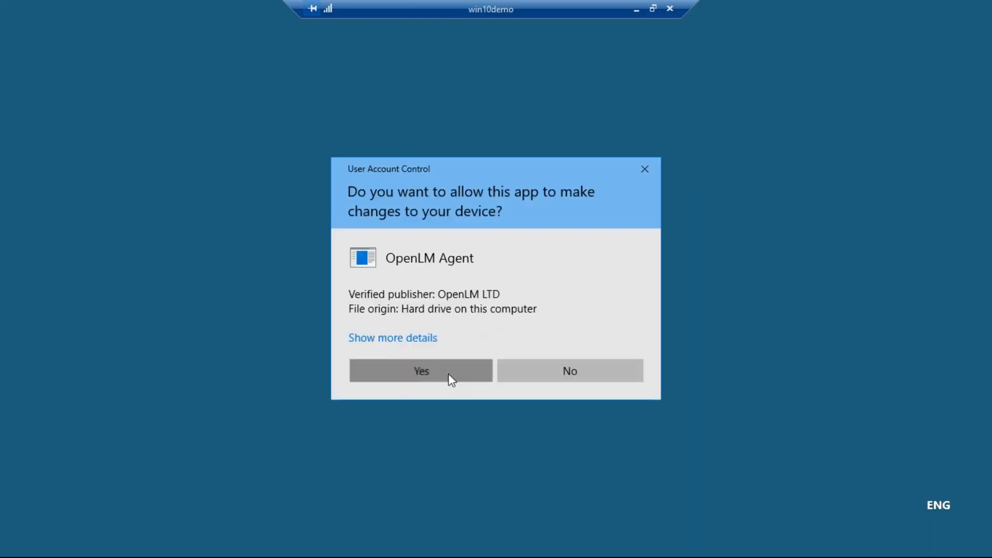
click(448, 375)
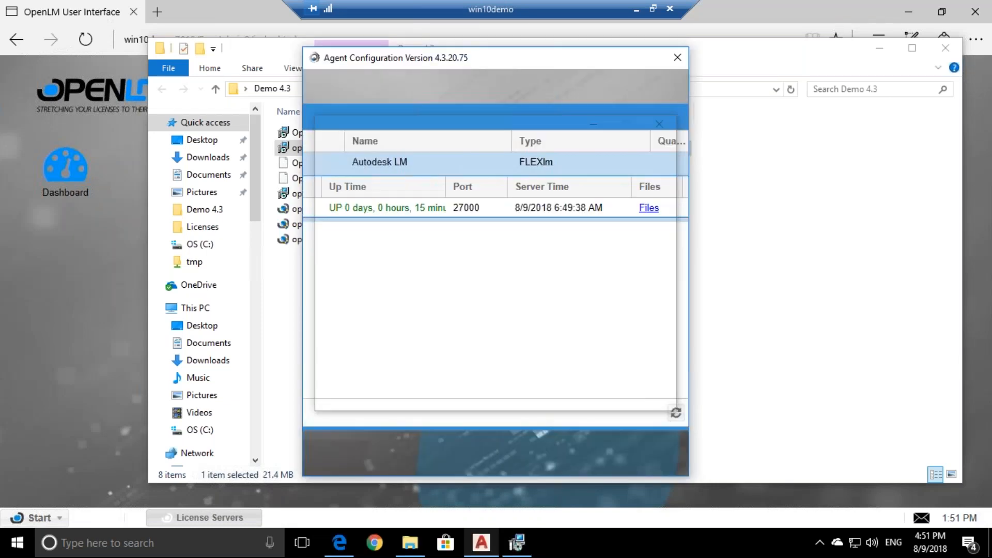
Shift the Agent Configuration window aside and toggle the remote session out of and back into full screen
mouse_move(427, 66)
mouse_down()
mouse_move(639, 71)
mouse_move(431, 65)
mouse_up()
double_click(481, 10)
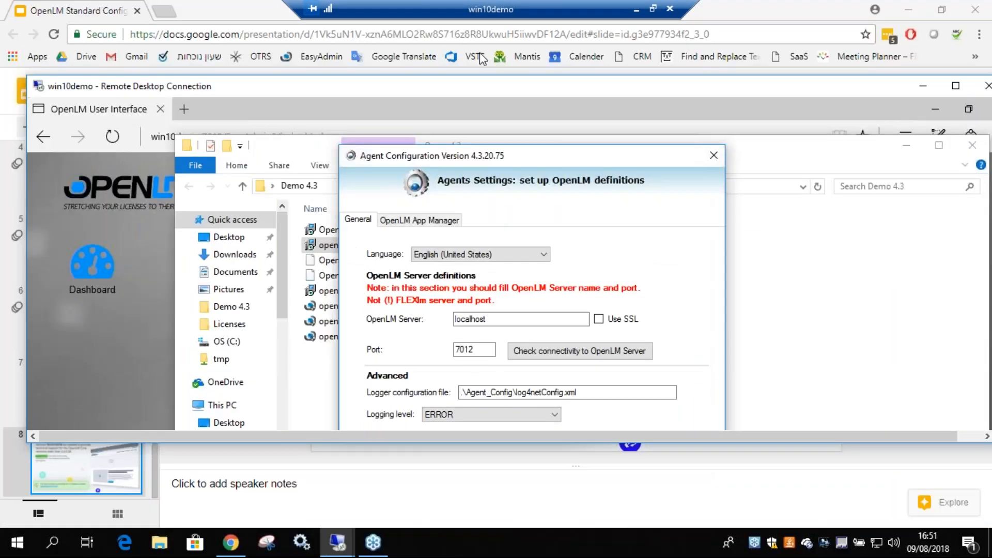
double_click(481, 86)
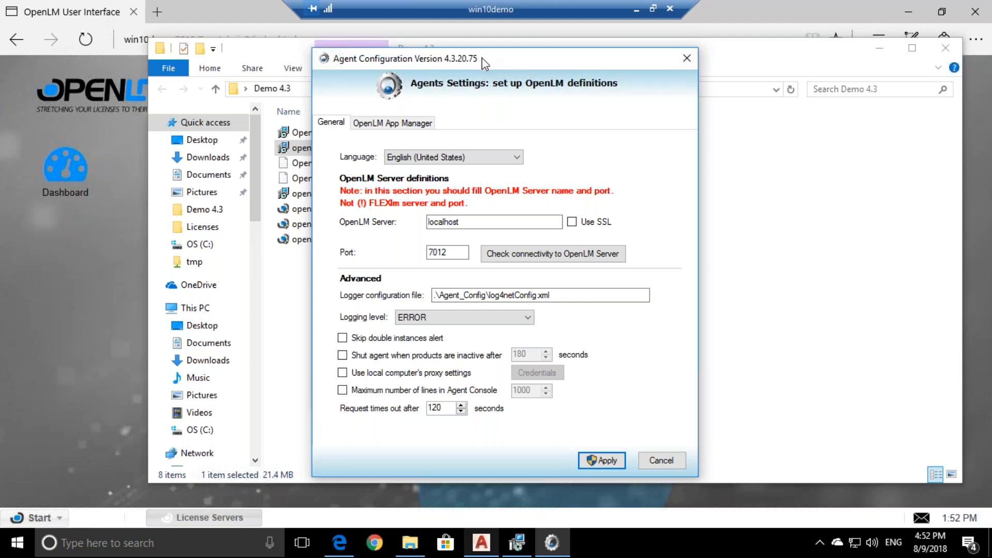
Review the agent settings and keep English (United States) as the interface language
drag(482, 57, 485, 36)
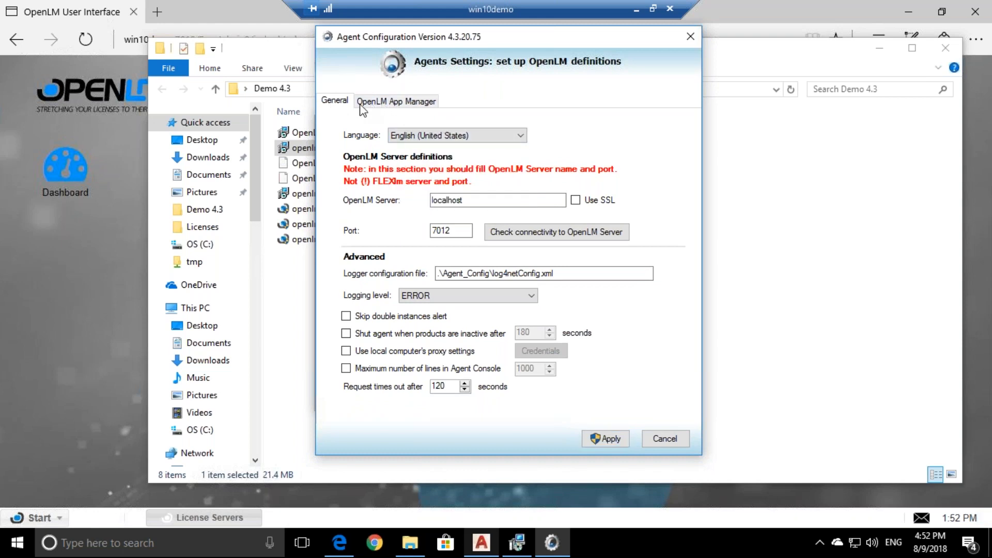
click(379, 102)
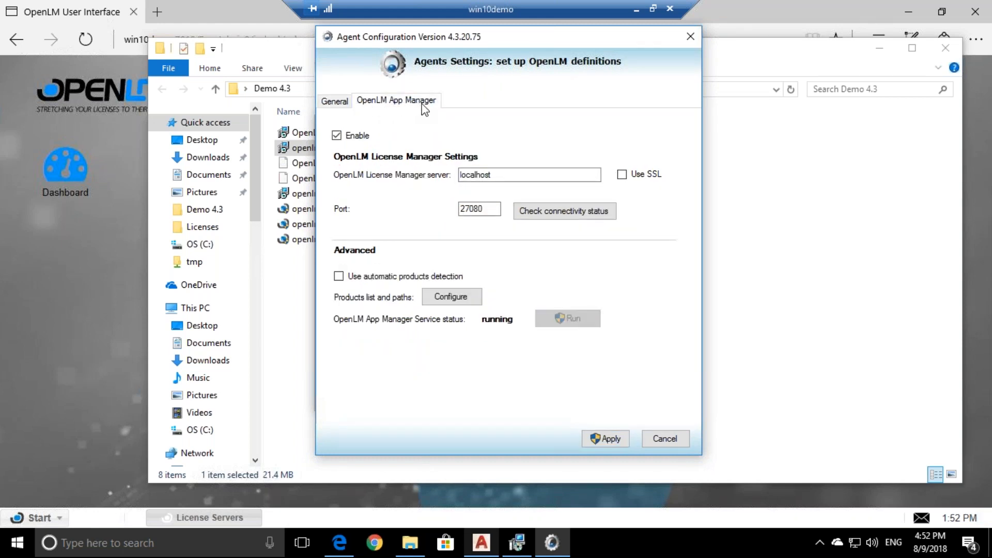
click(334, 100)
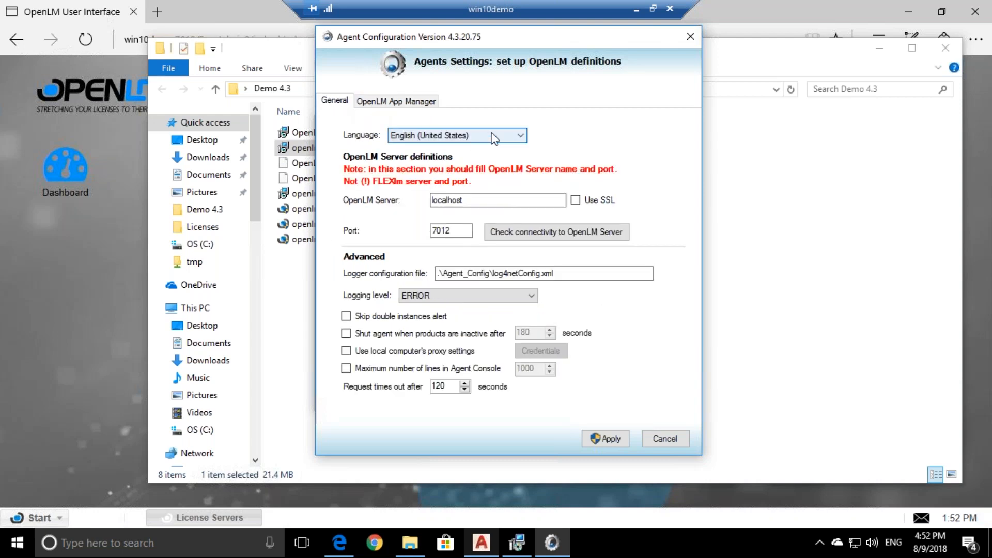
click(506, 135)
click(454, 159)
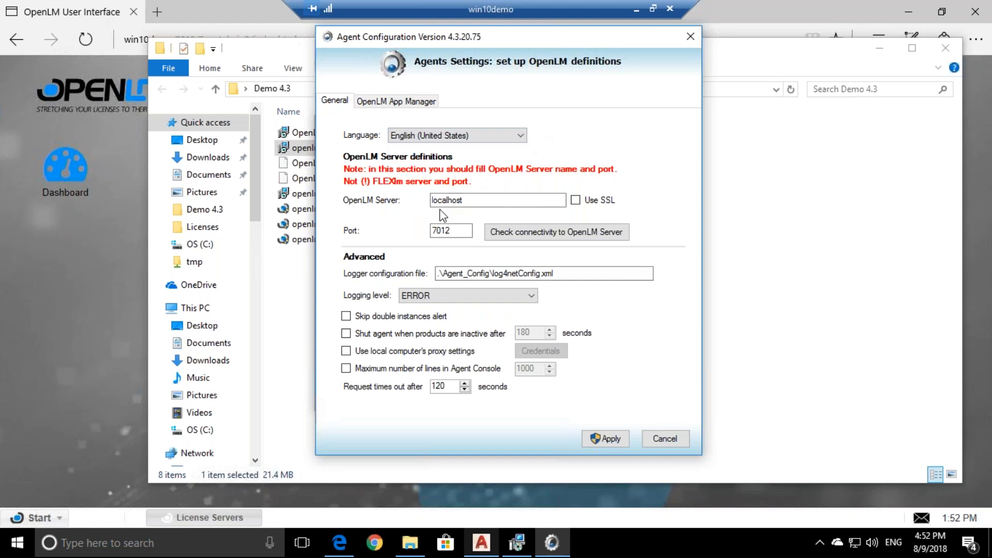
Change the OpenLM Server to win10demo, confirm connectivity succeeds, then select the logger configuration path
double_click(467, 202)
text(win10demo)
click(515, 240)
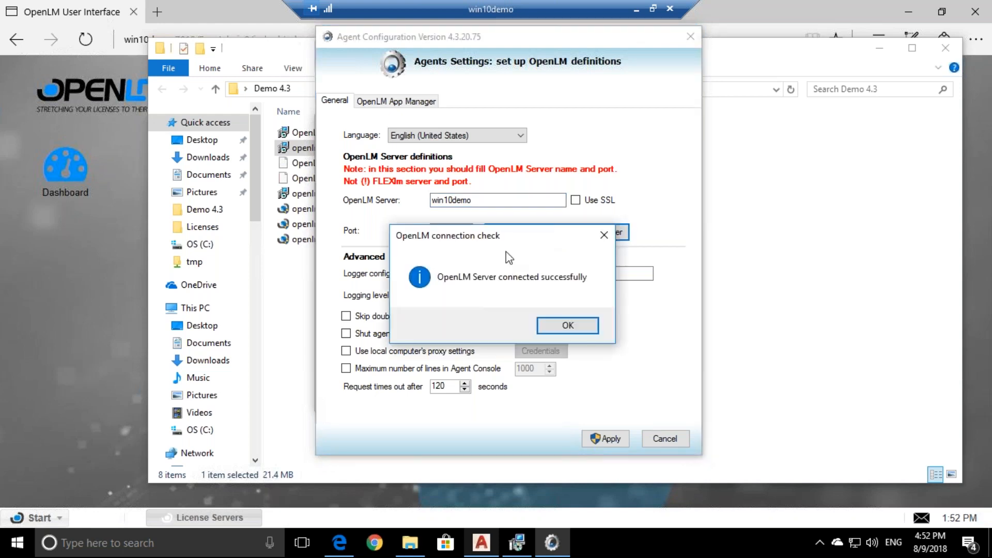
click(567, 324)
click(566, 273)
drag(566, 272, 433, 278)
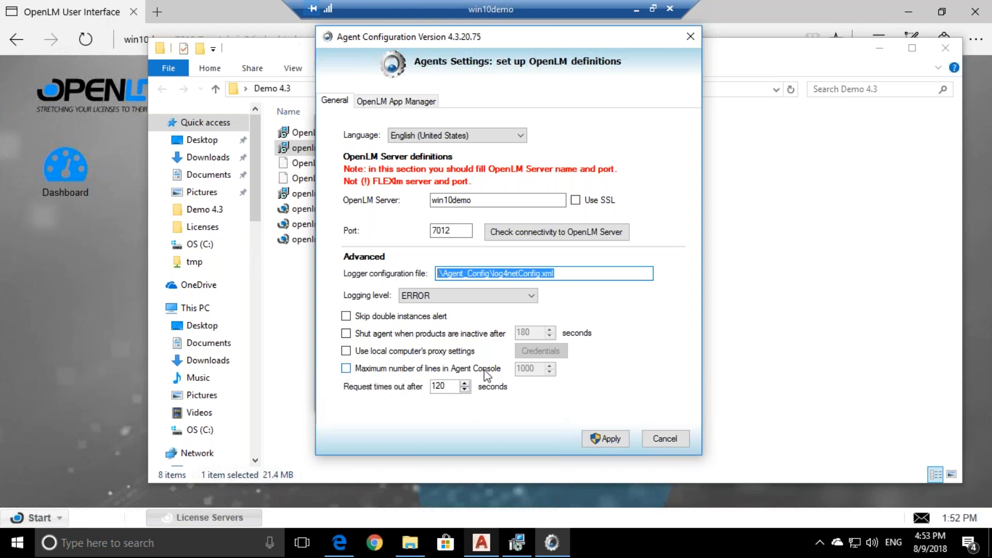
click(93, 542)
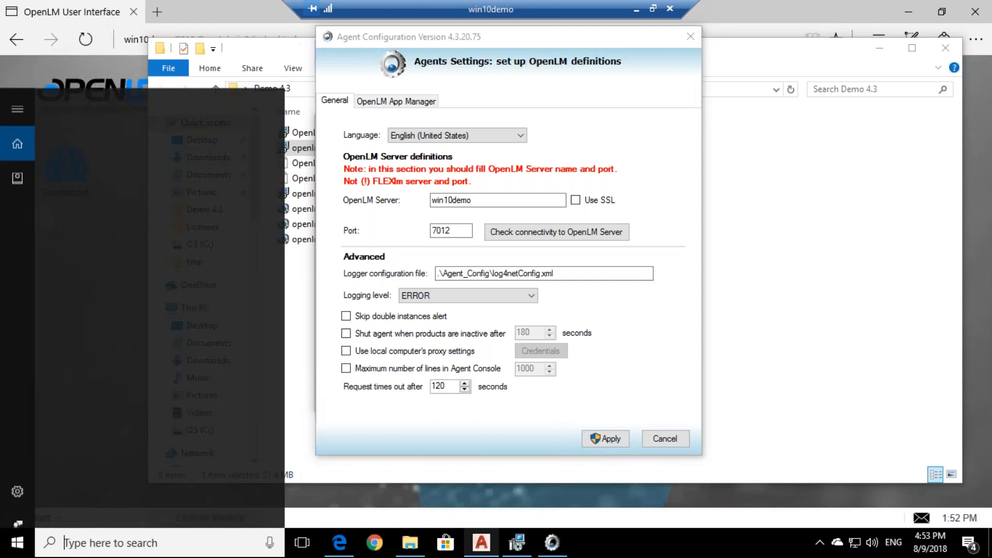
text(console)
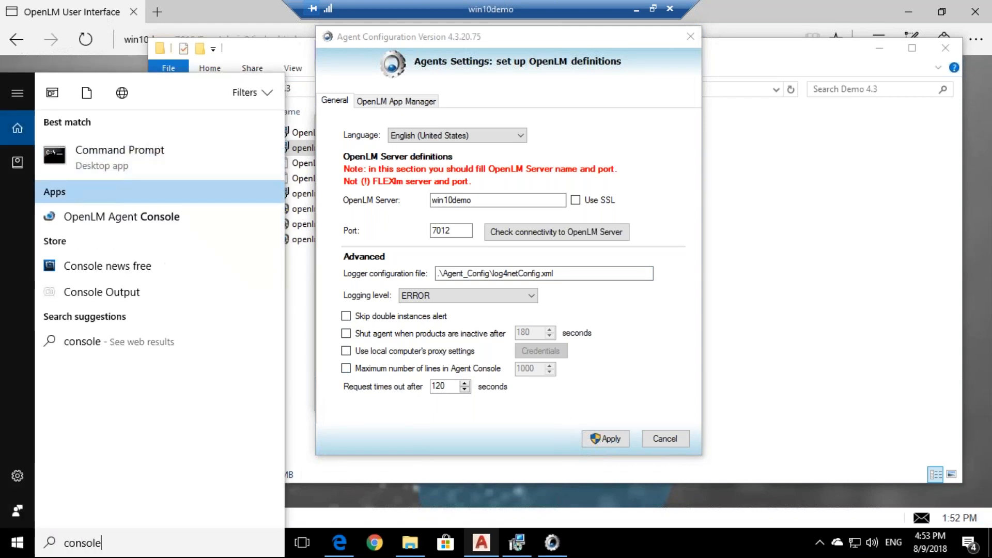
key(Return)
key(Down)
key(Down)
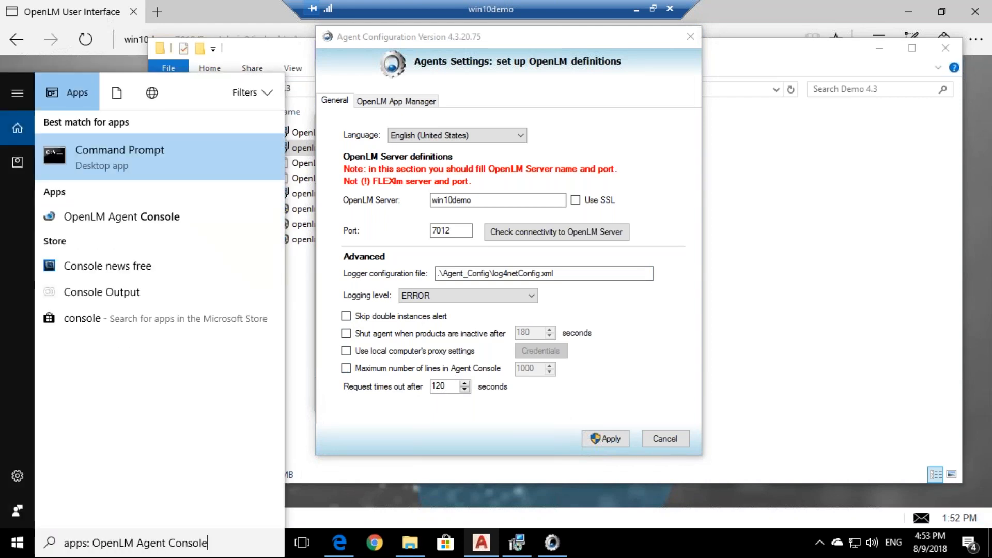
key(Up)
key(Up)
key(Return)
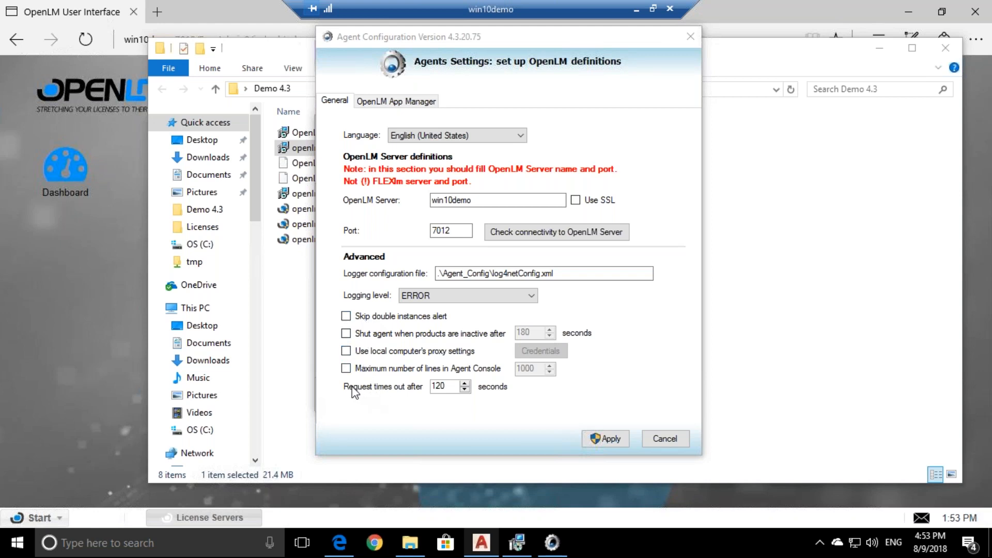
Apply the new agent settings with administrator approval and close the installation notice
click(451, 387)
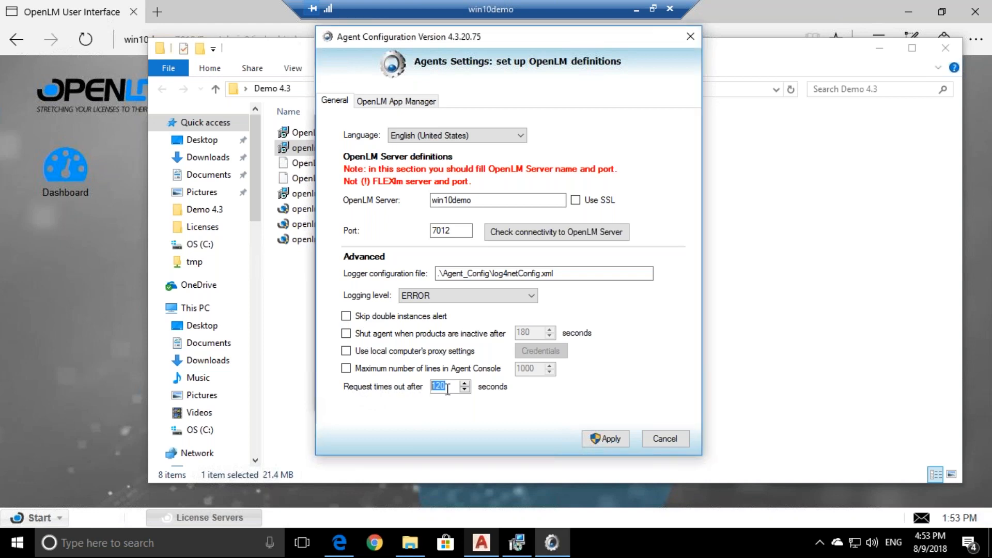
click(607, 443)
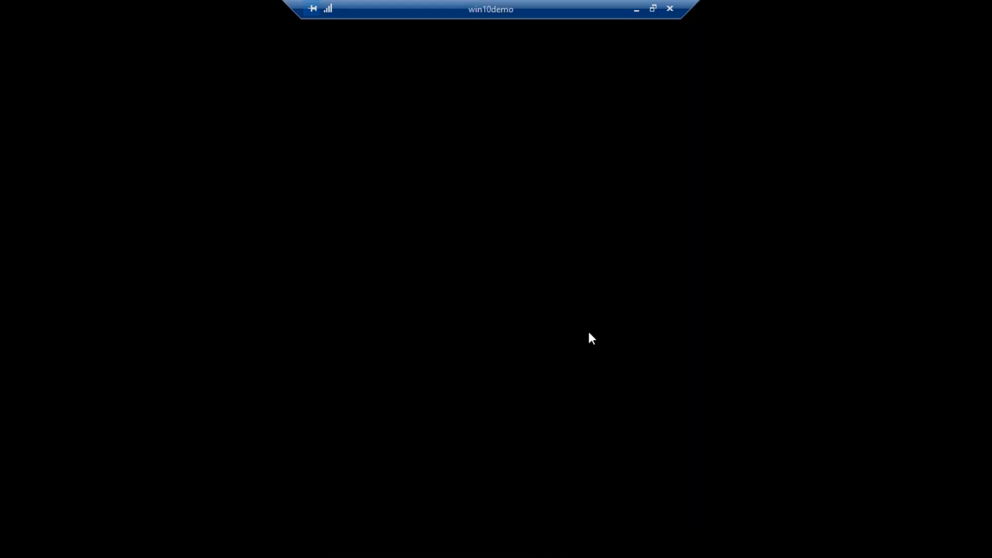
click(467, 376)
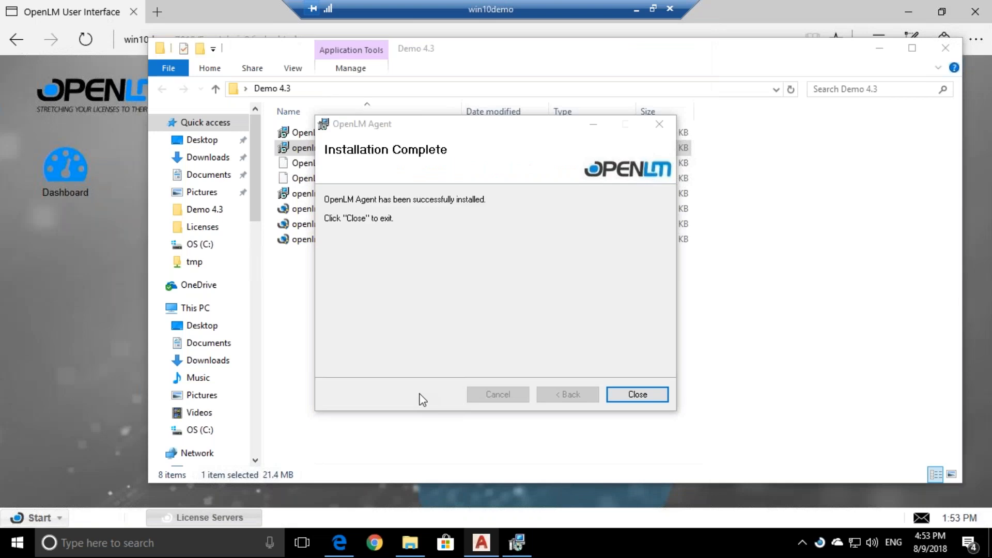
click(637, 395)
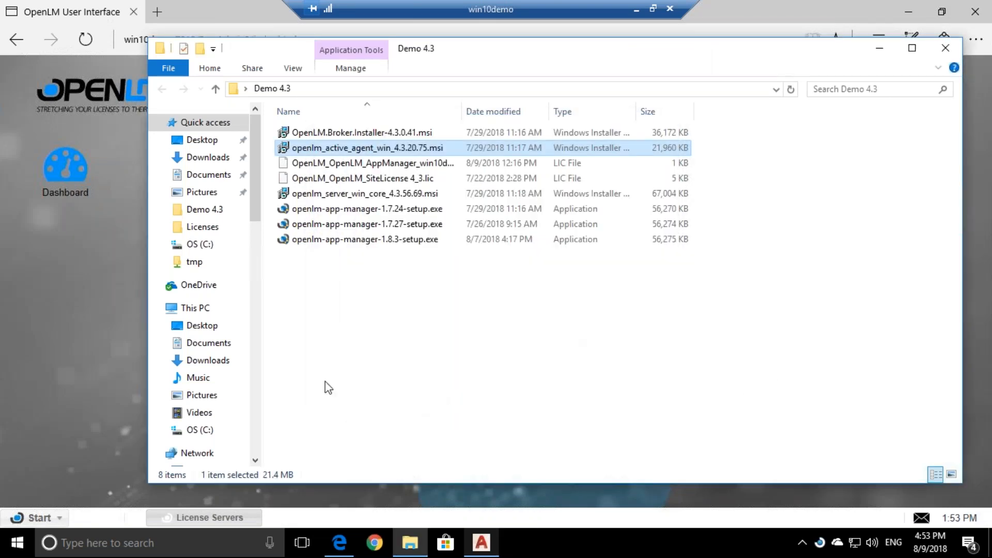
Refresh the OpenLM License Servers list, then close AutoCAD 2017
click(83, 284)
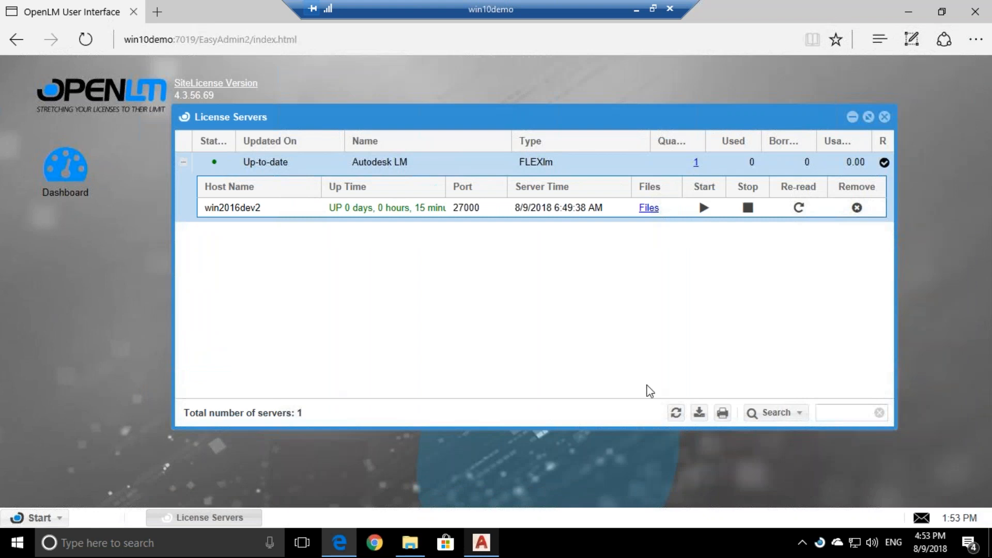
click(676, 412)
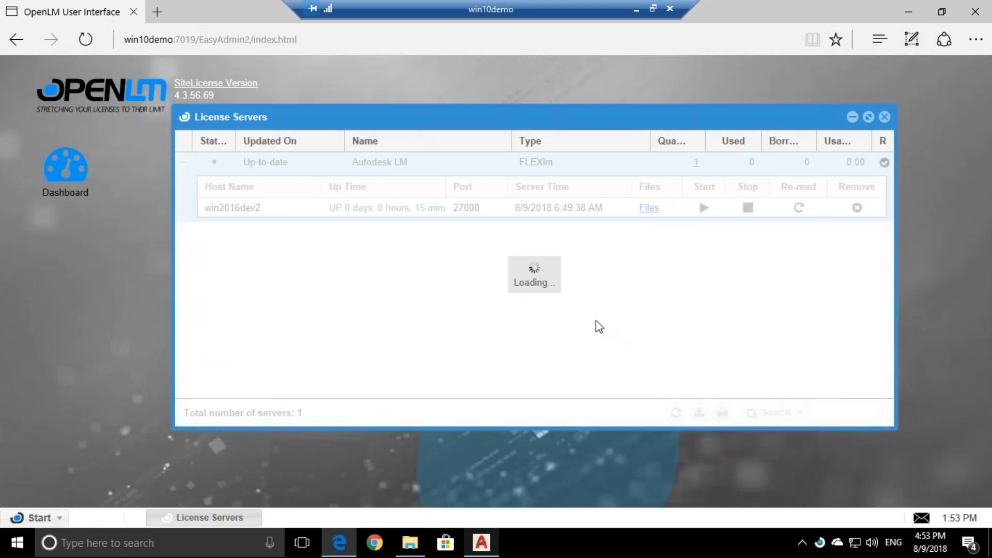
click(481, 548)
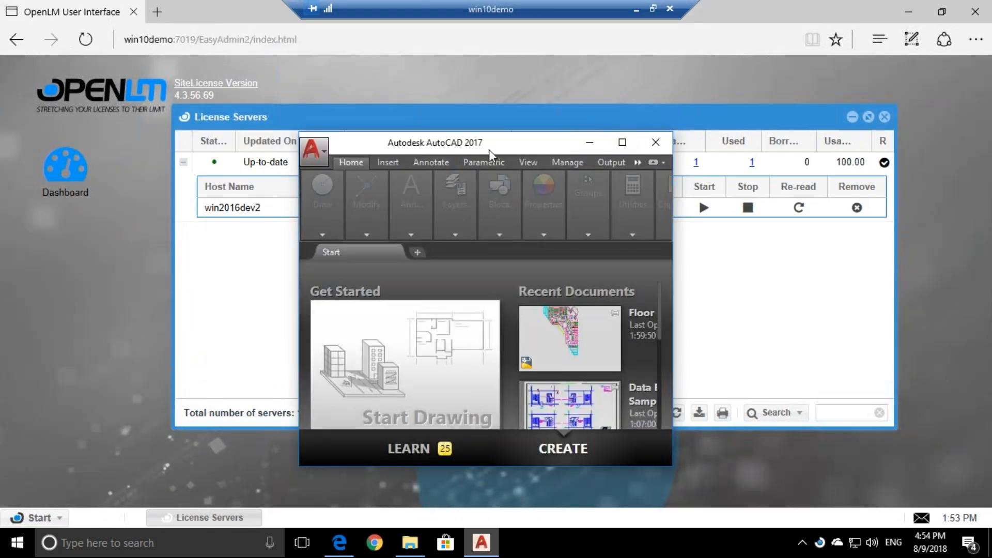
drag(540, 132, 504, 116)
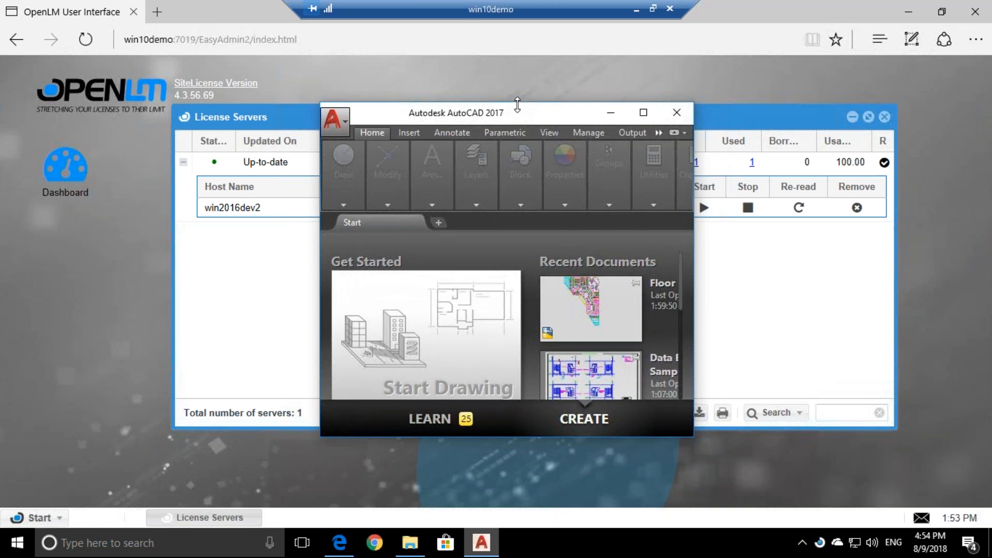
click(677, 122)
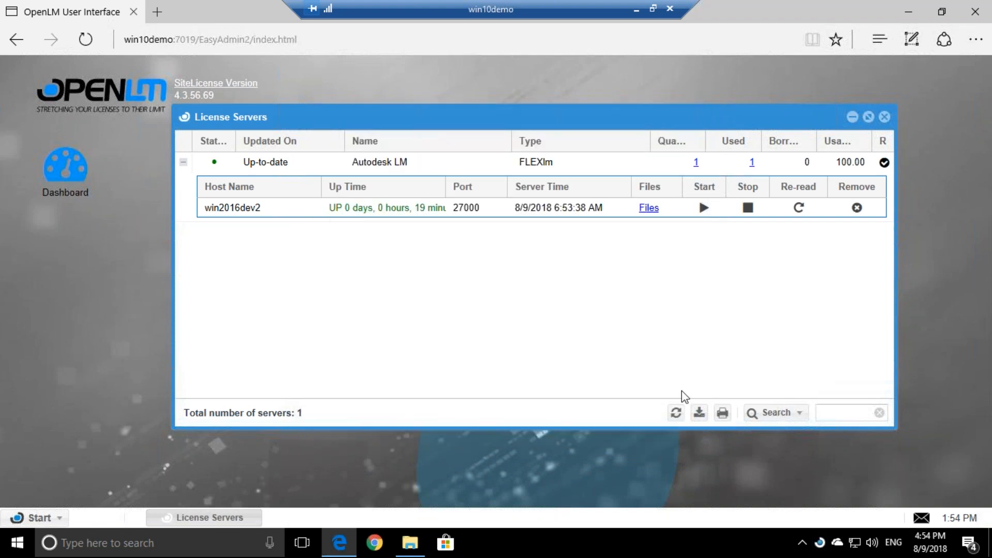
Go to Administration > Process Features and select the acad process
click(38, 518)
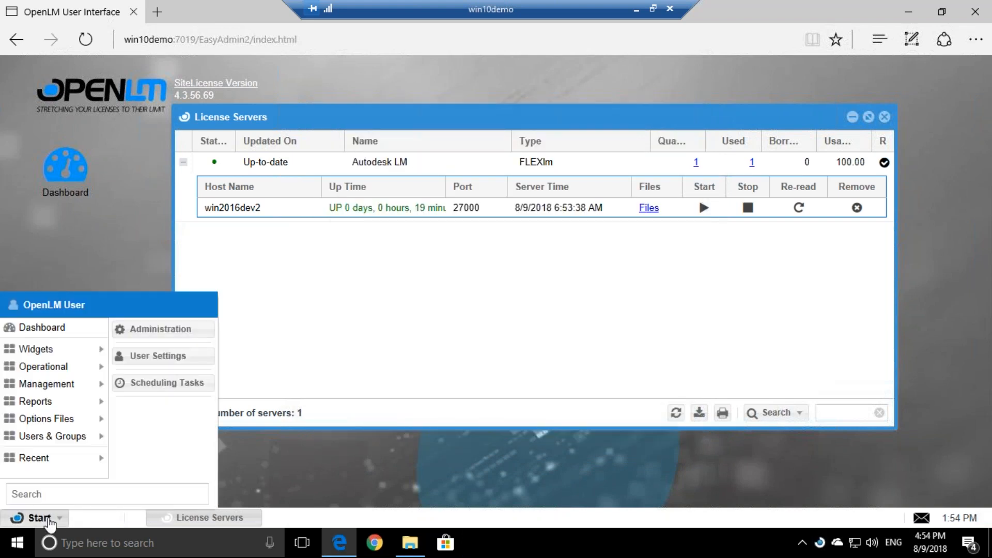
click(203, 331)
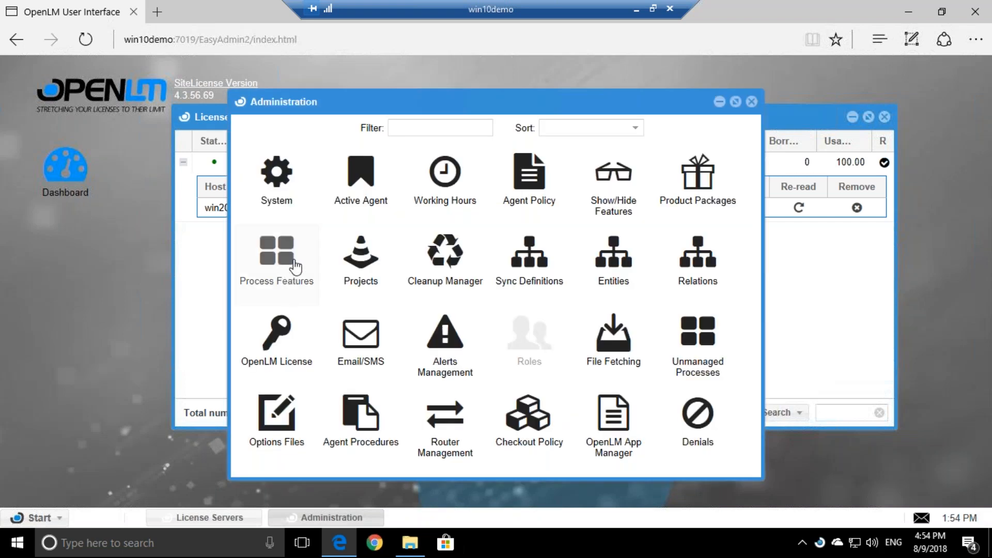
click(292, 271)
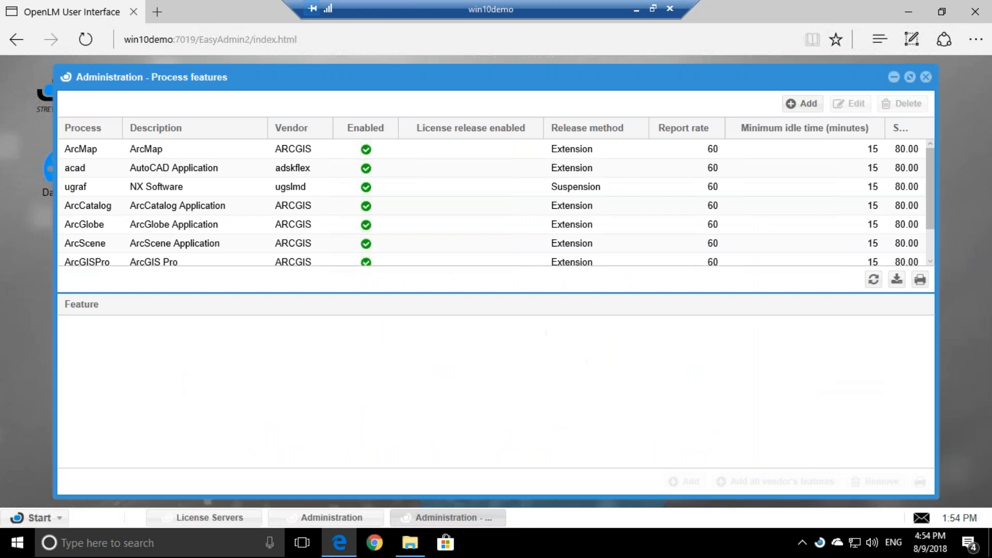
click(86, 168)
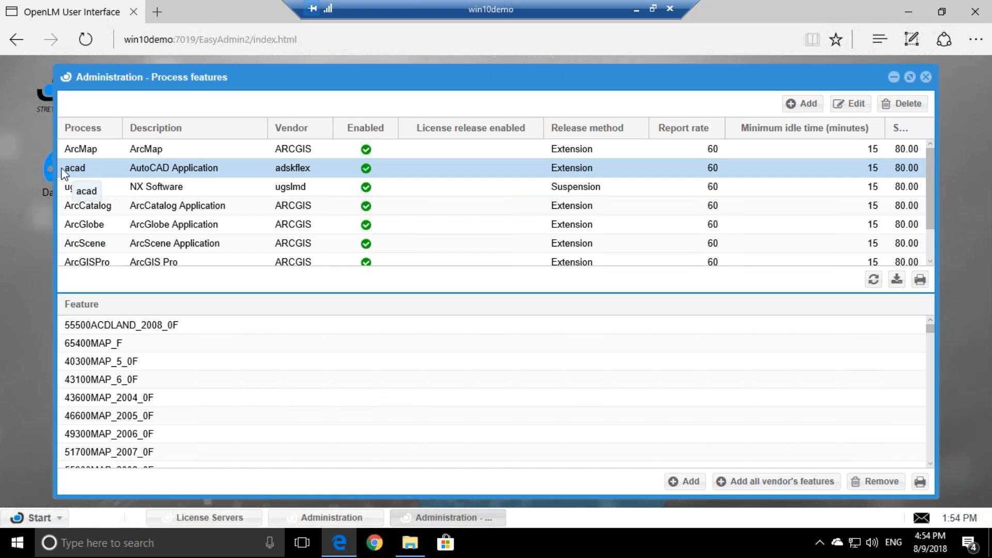
Edit acad: enable automatic release and idle tracking, idle thresholds 3, usage rate 0
double_click(125, 172)
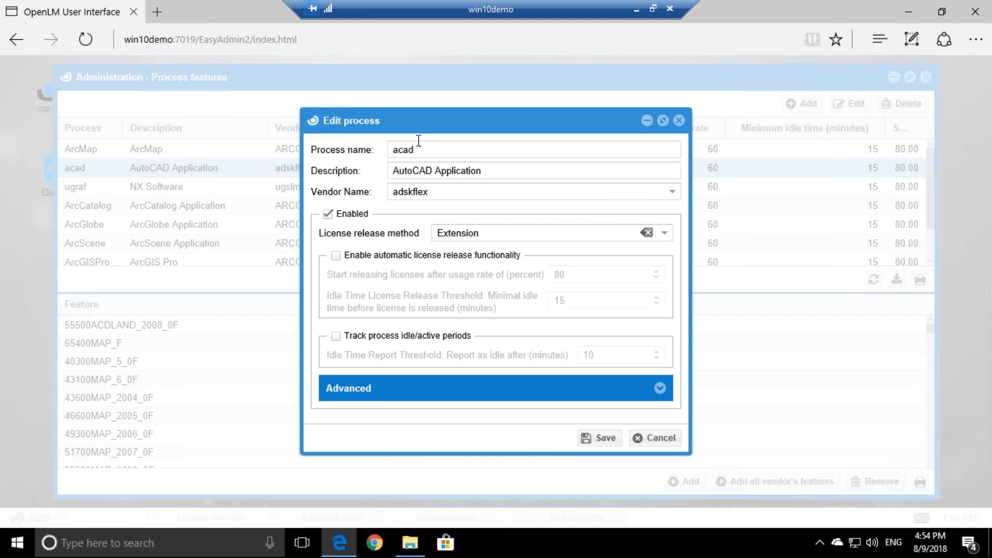
drag(414, 119, 405, 86)
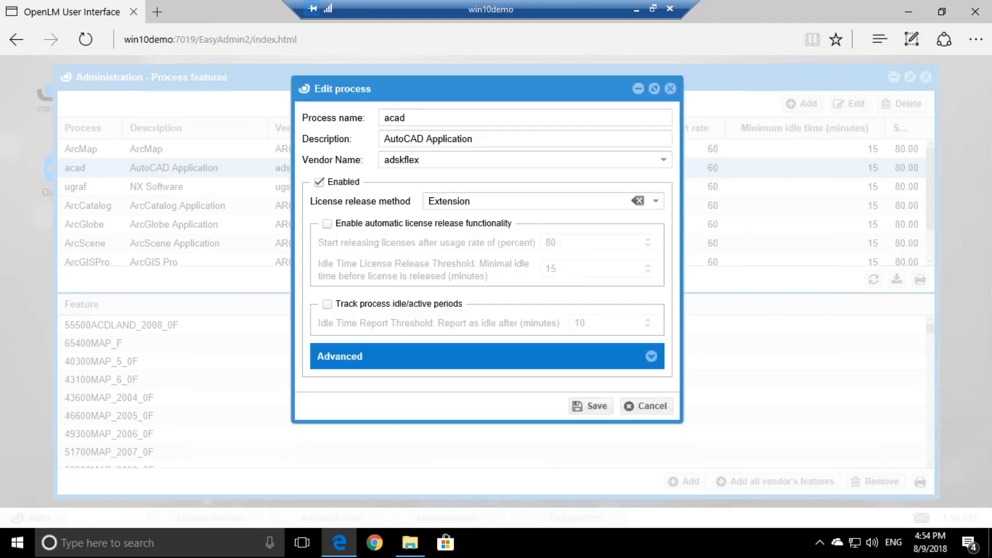
click(327, 223)
click(327, 304)
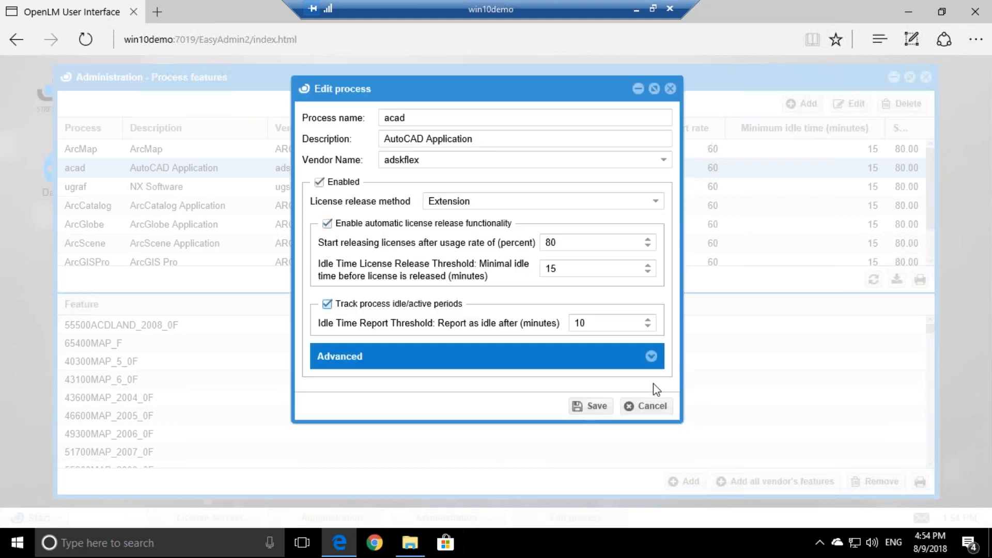
click(651, 356)
double_click(586, 302)
text(3)
double_click(574, 247)
text(3)
double_click(550, 222)
text(0)
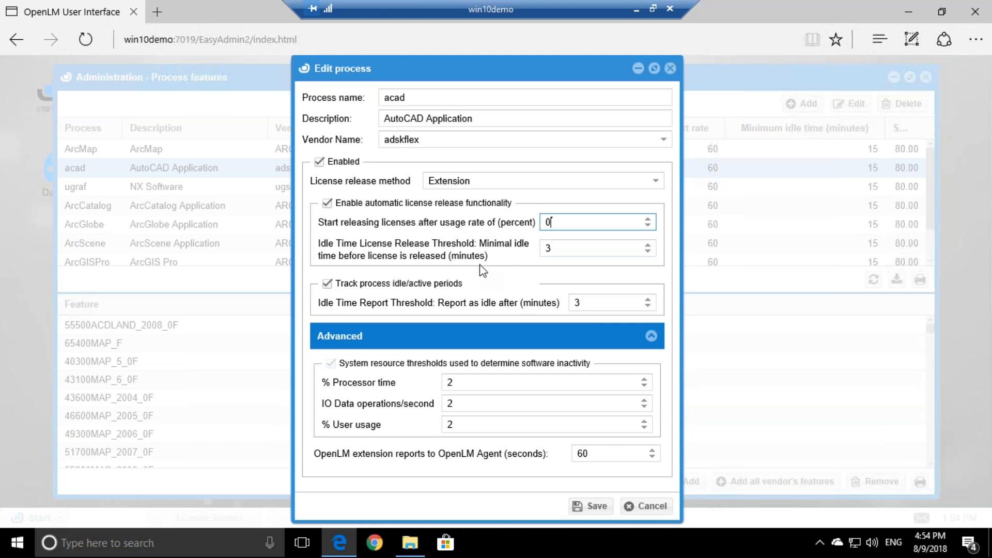
Look through the license release method choices, keeping Extension
drag(354, 66, 355, 51)
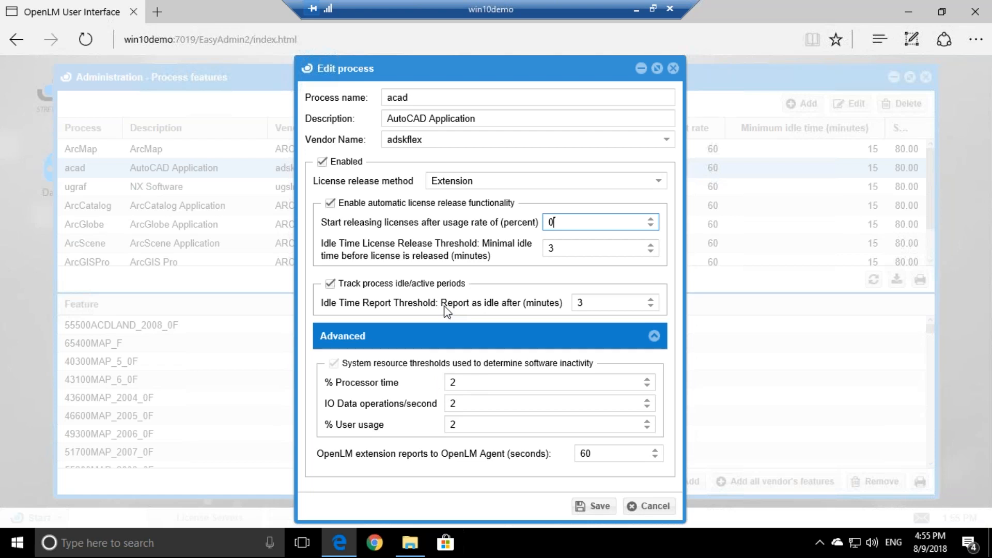
drag(476, 181, 434, 182)
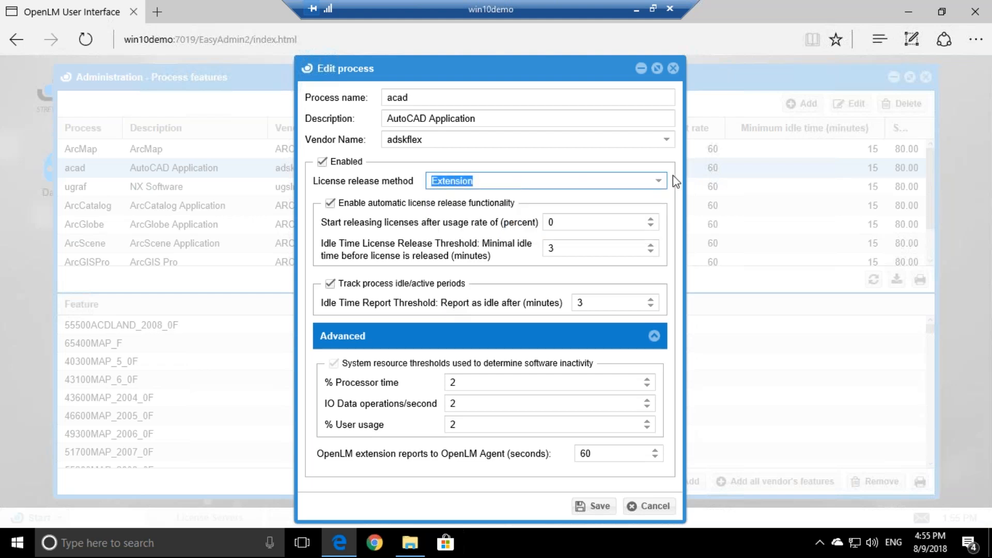
click(658, 181)
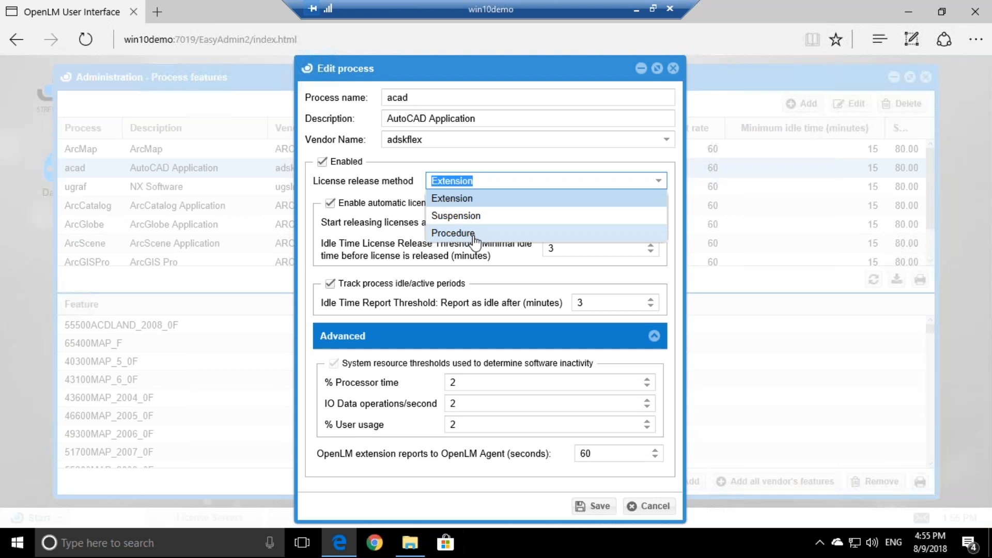
click(304, 228)
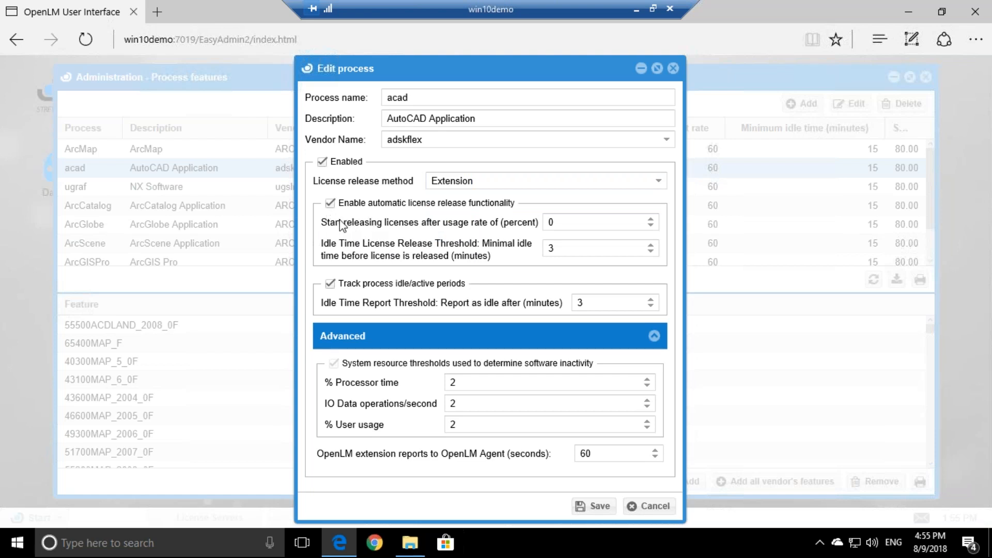
Keep automatic license release on and set the starting usage rate to 95
click(329, 203)
click(329, 204)
click(559, 225)
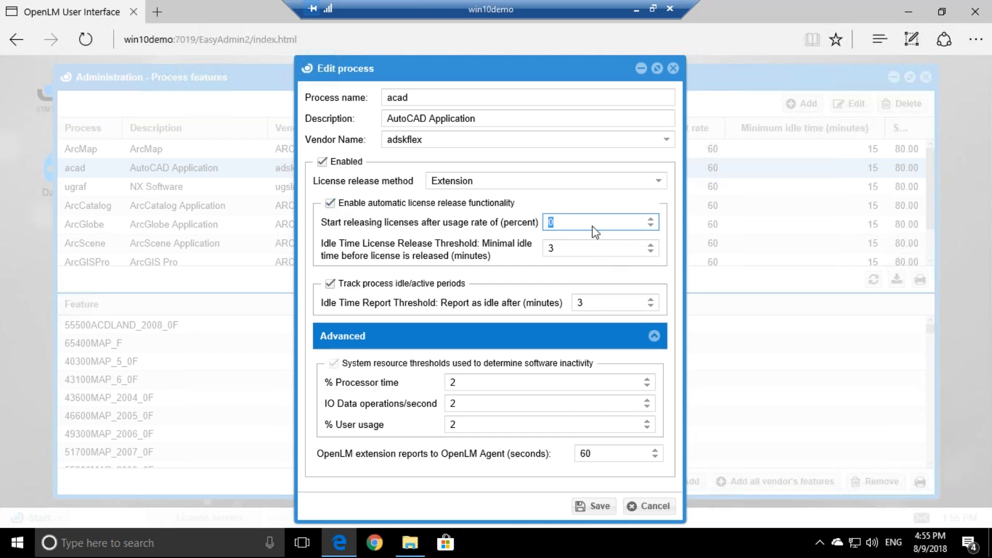
text(95)
double_click(553, 223)
click(567, 222)
drag(573, 223, 547, 226)
click(562, 227)
double_click(566, 221)
click(567, 222)
Set the idle time license release threshold to 60 minutes
click(562, 250)
drag(561, 249, 537, 249)
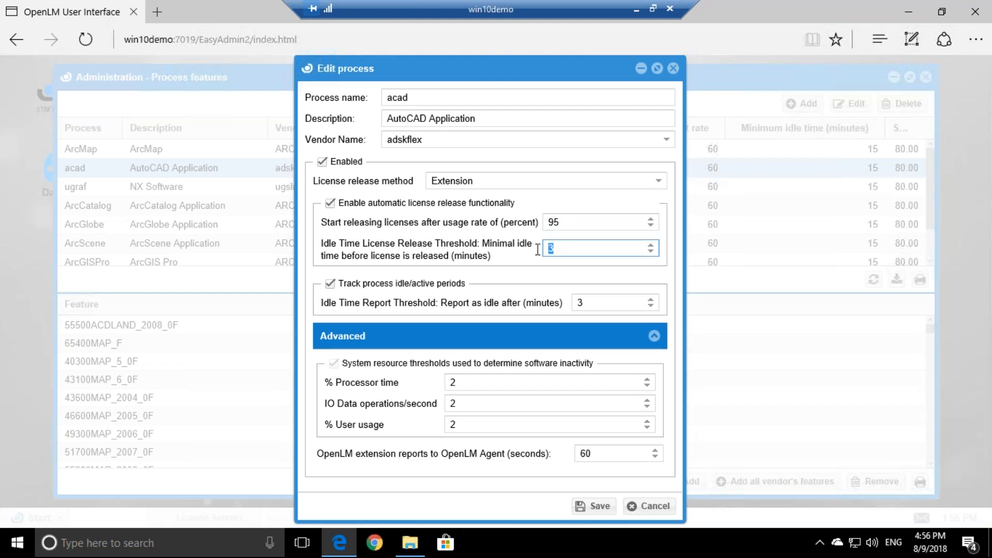
text(60)
drag(564, 222, 549, 226)
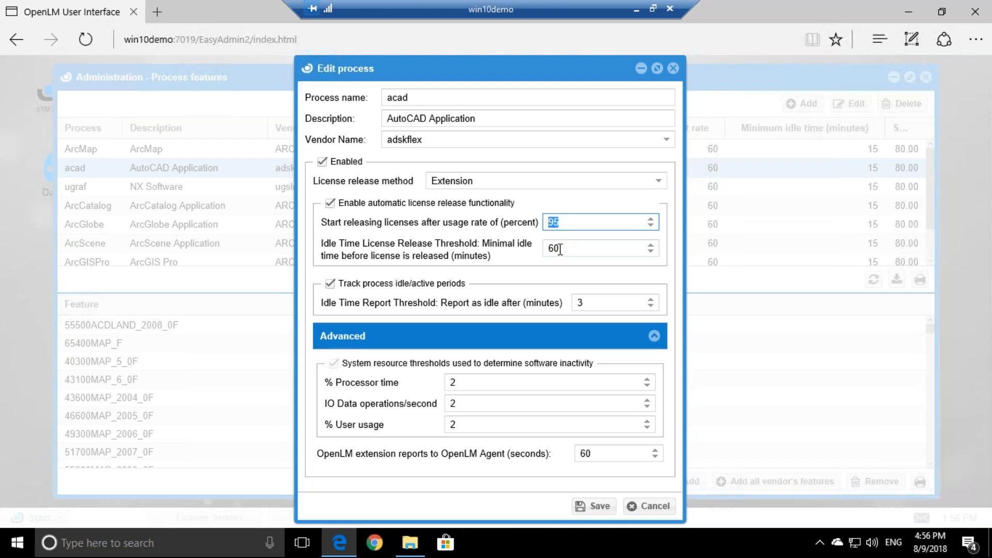
drag(562, 248, 548, 248)
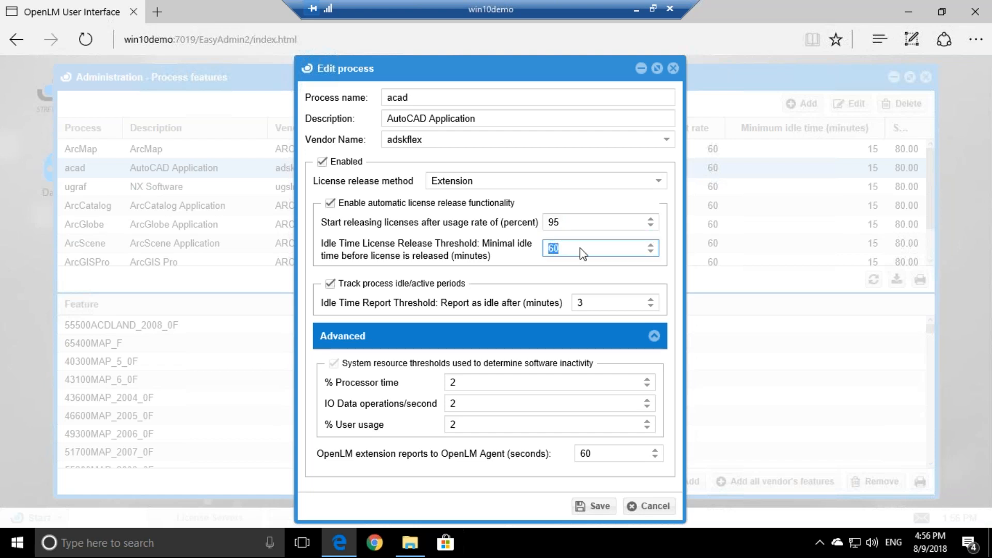
double_click(553, 249)
click(564, 249)
double_click(573, 300)
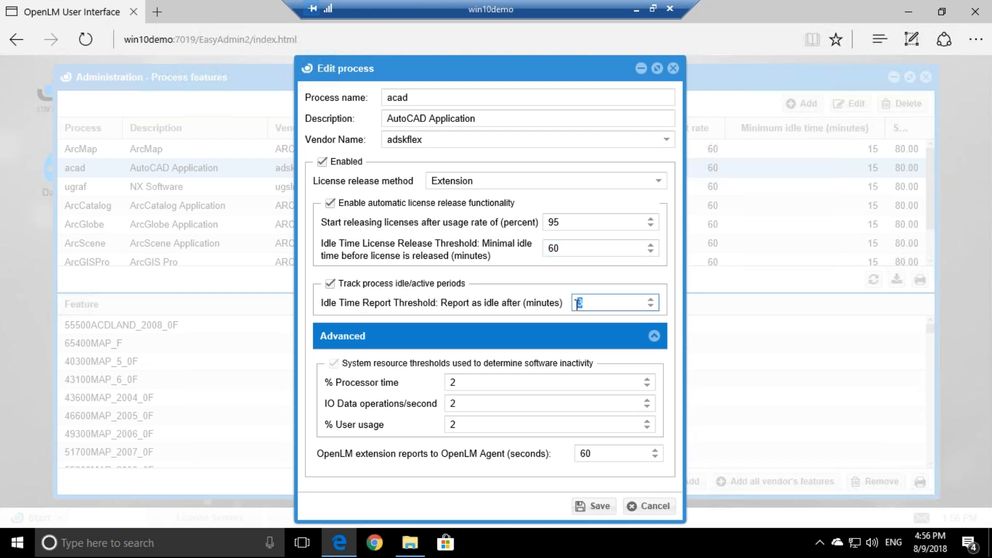
Leave the processor, IO and user usage thresholds at 2 and save acad's changes
click(474, 383)
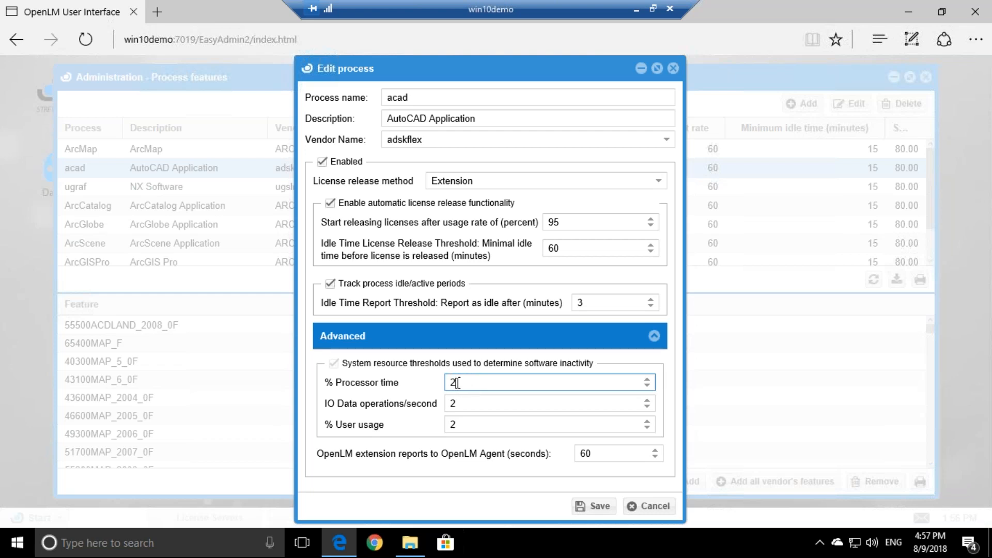
click(461, 403)
double_click(459, 424)
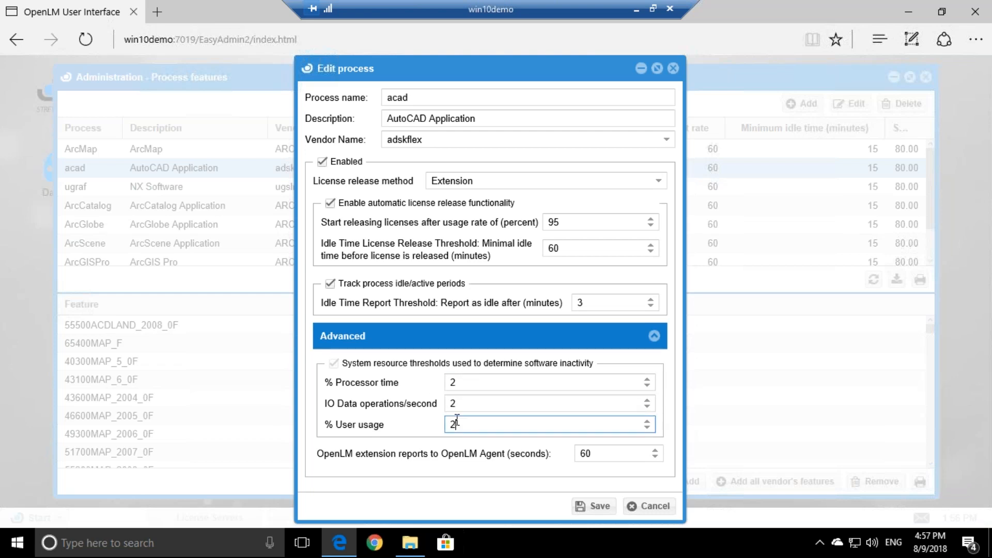
click(471, 402)
click(457, 382)
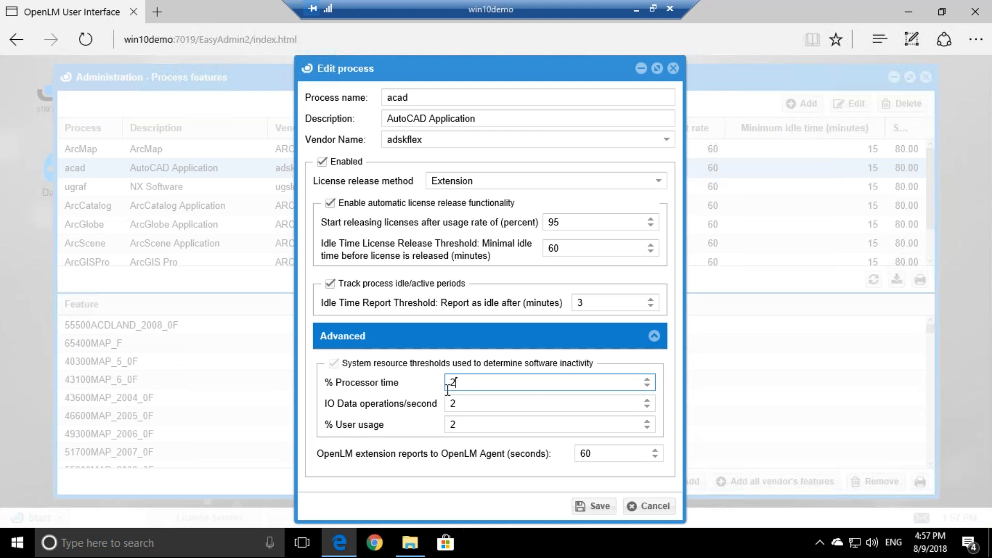
key(Tab)
key(Tab)
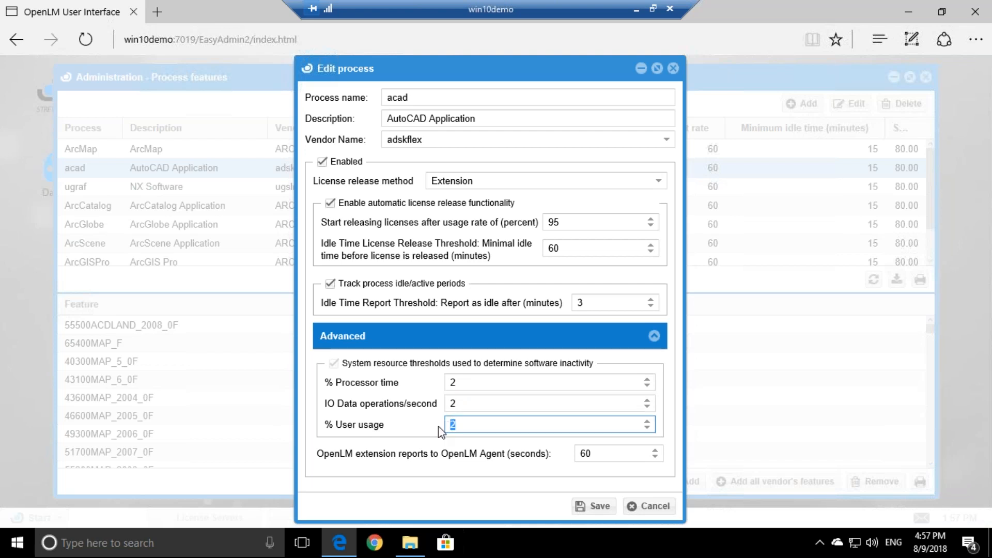
click(590, 506)
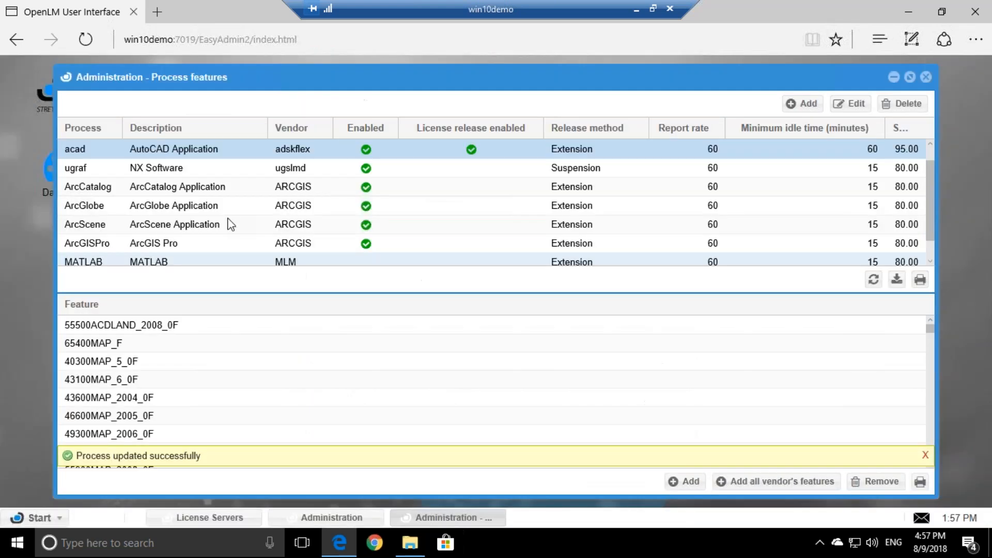
Add all adskflex vendor features to acad and reopen the acad process for editing
click(739, 482)
click(444, 325)
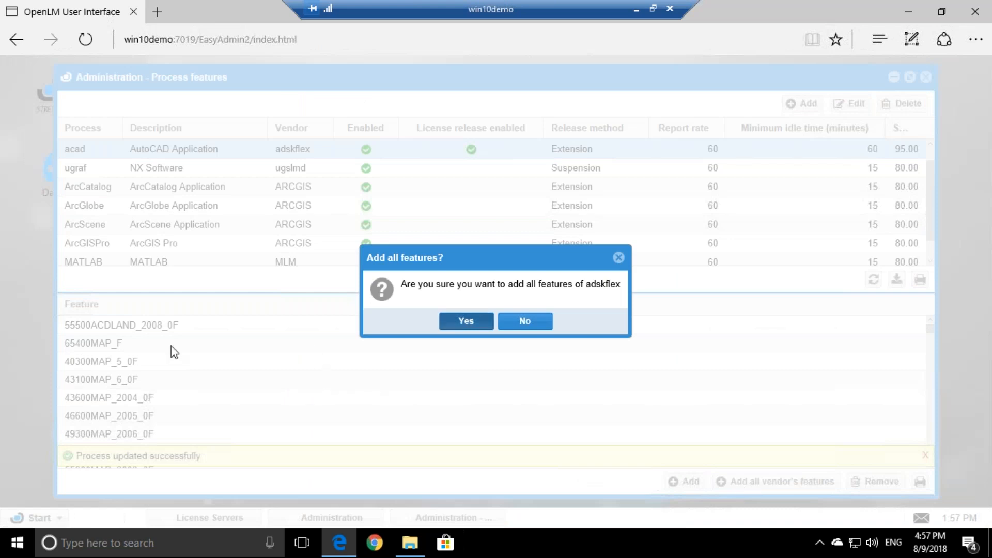
scroll(159, 394, down, 15)
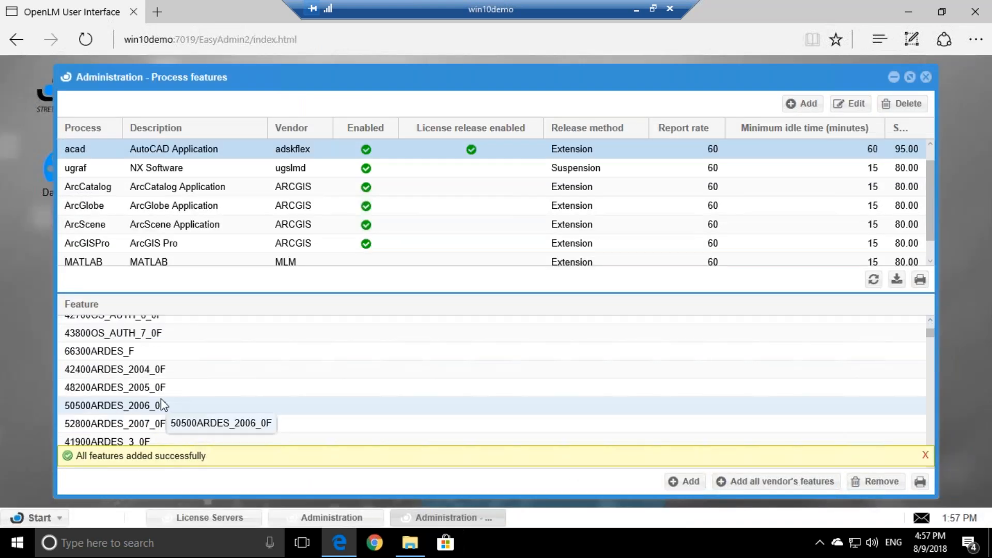
scroll(173, 391, down, 3)
click(172, 383)
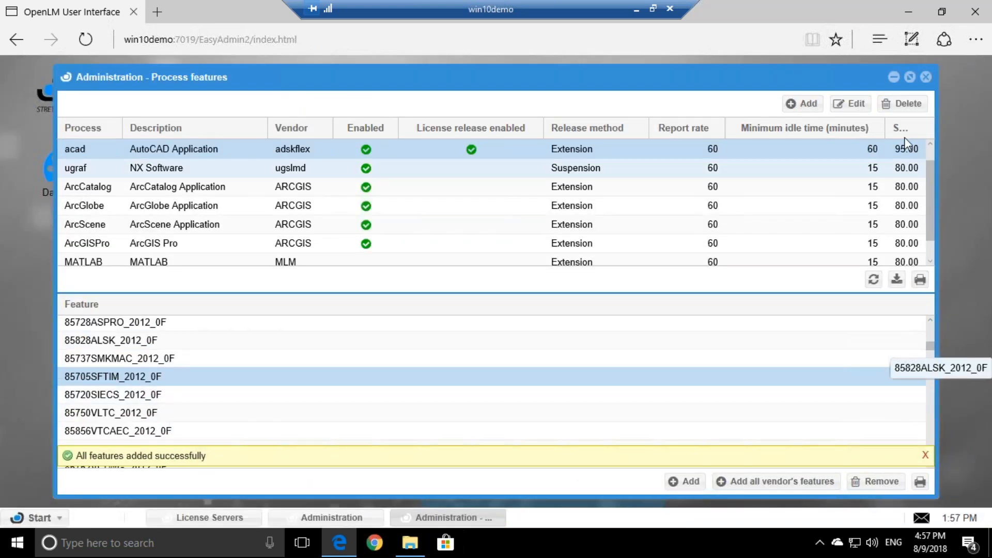
click(925, 78)
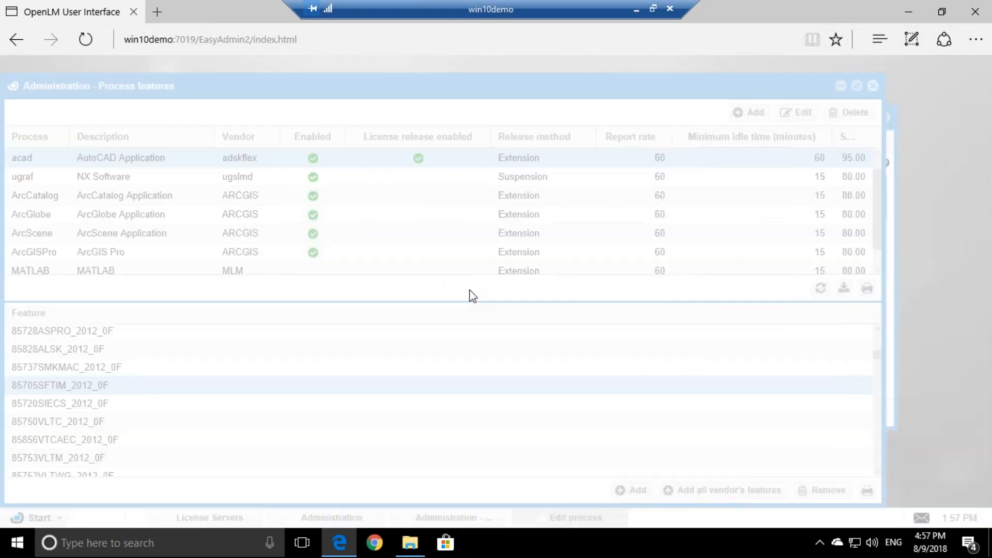
Set acad's usage rate to 0, idle release to 3 and idle report to 1 minute, then save
double_click(571, 222)
text(0)
double_click(581, 247)
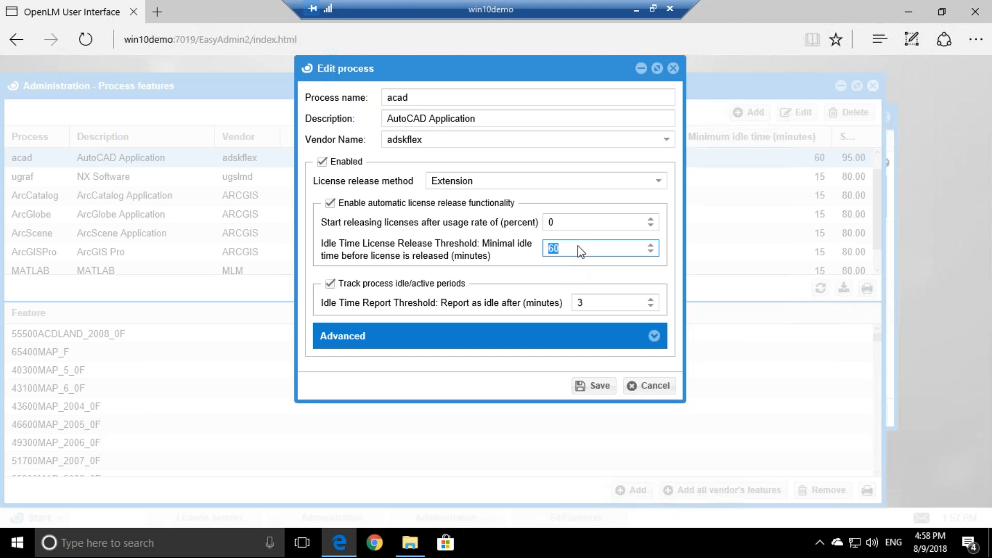
text(3)
click(591, 296)
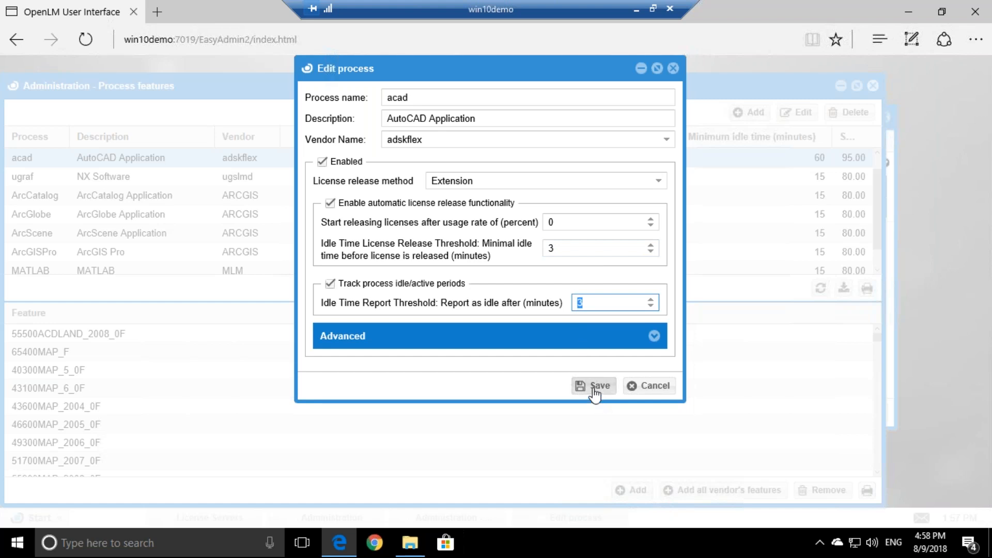
text(1)
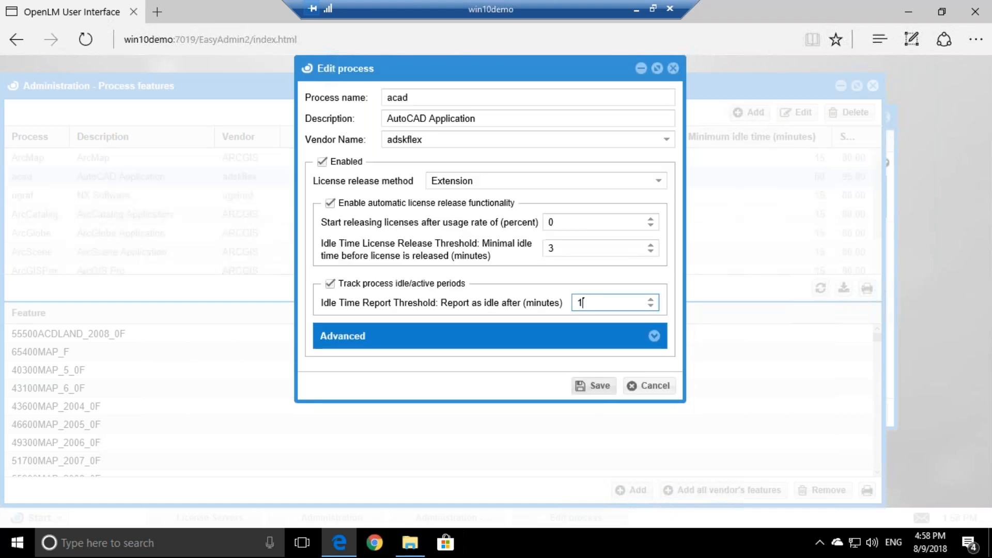
click(593, 385)
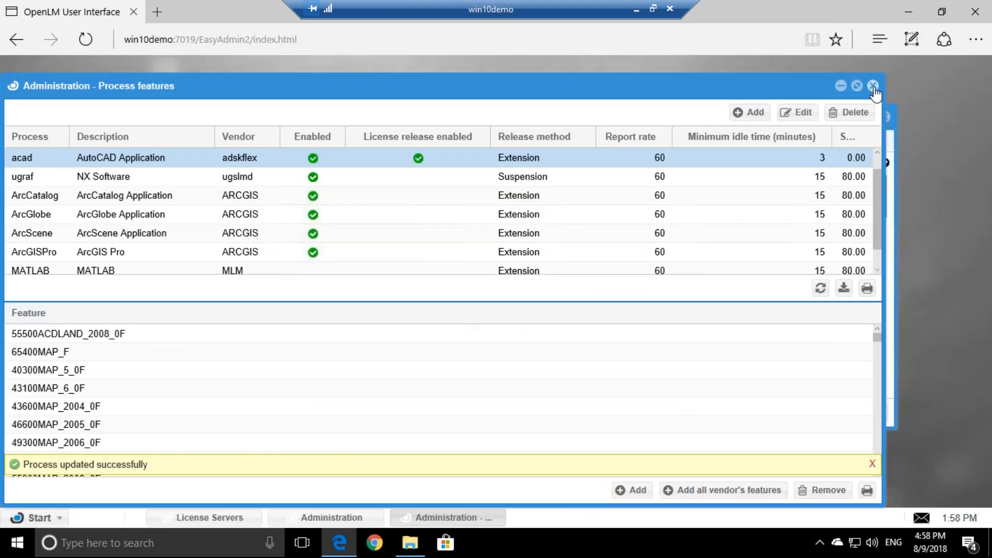
Close Process features, refresh the License Servers list, and hide the browser
click(872, 87)
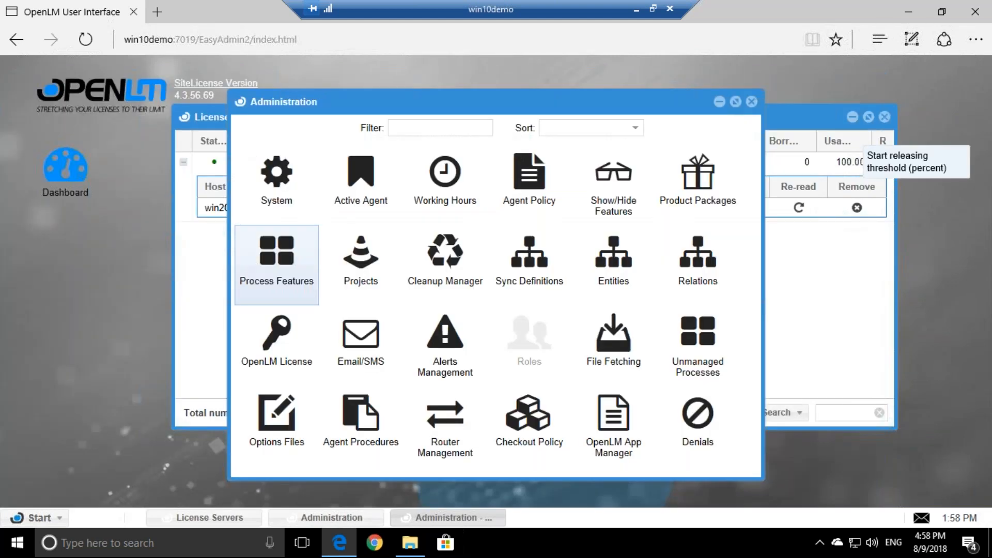
click(209, 274)
click(675, 412)
click(908, 12)
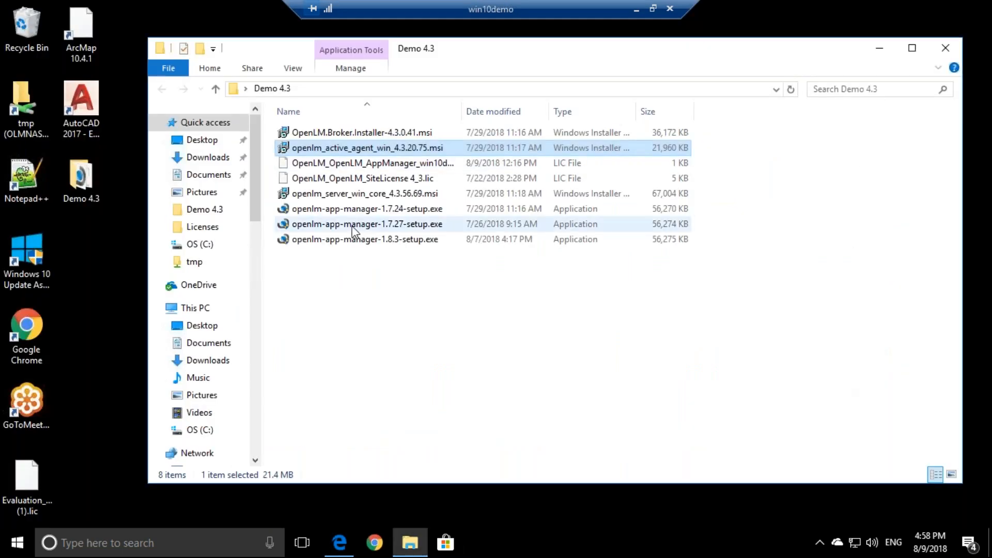
Launch AutoCAD 2017, dismiss the agent notice, and minimize AutoCAD, Demo 4.3 and the remote session
click(85, 109)
double_click(86, 110)
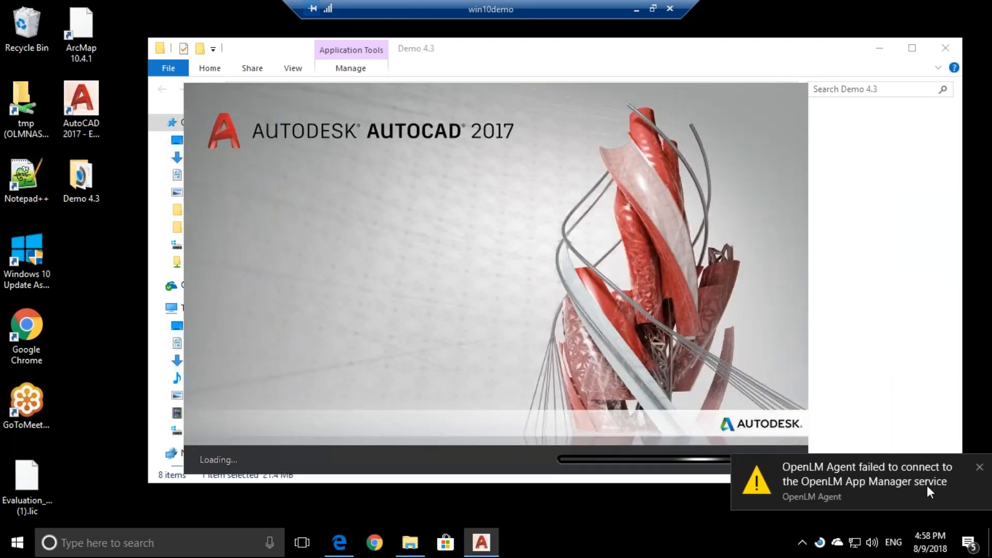
click(956, 466)
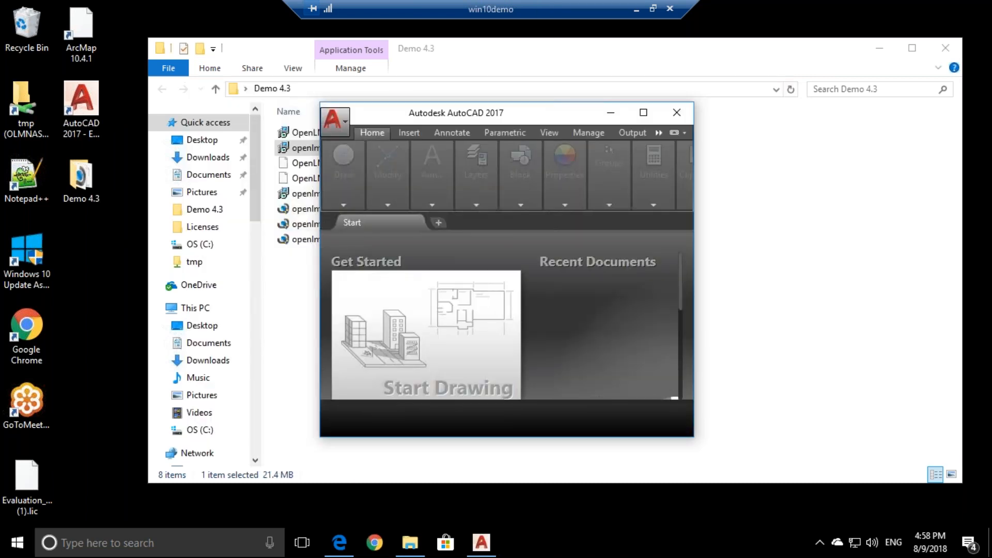
click(609, 113)
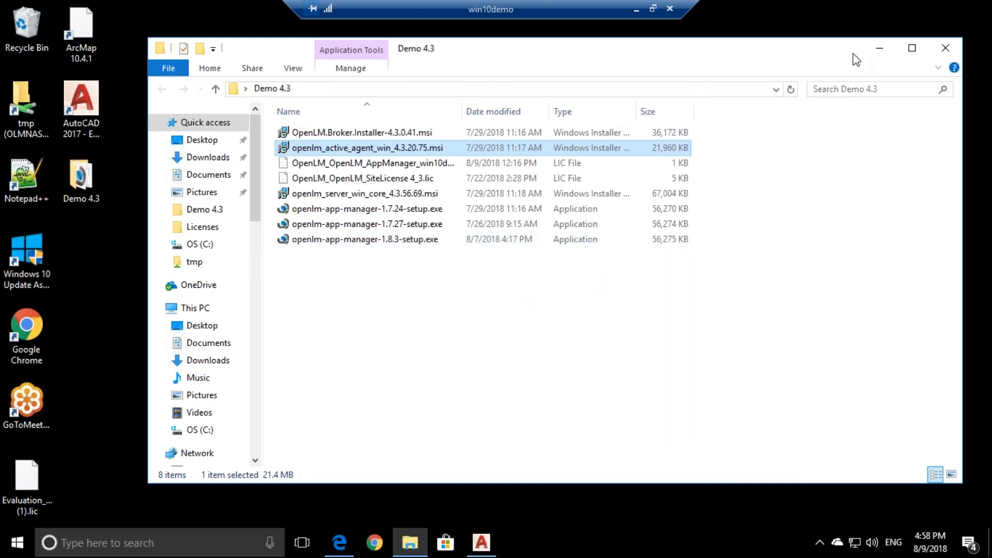
click(879, 48)
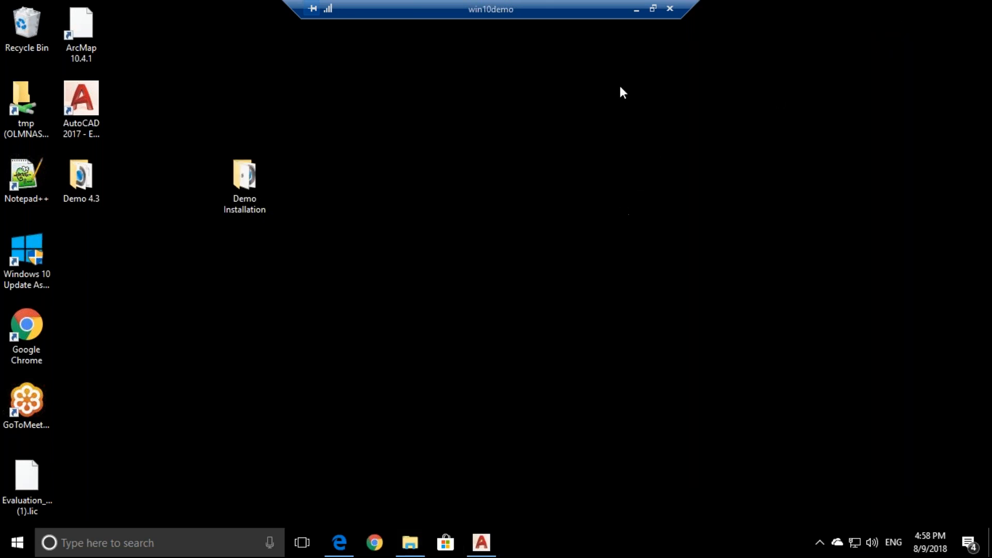
click(636, 9)
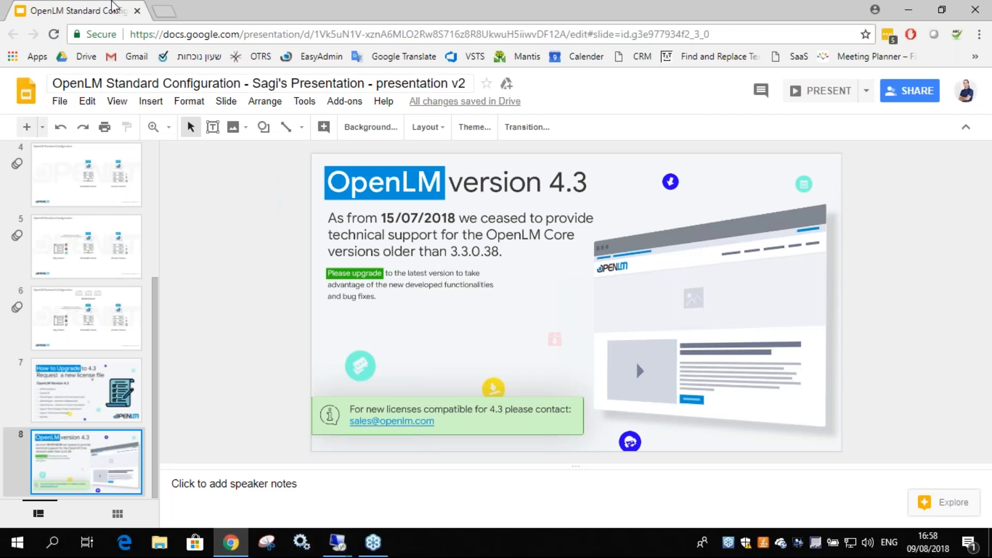
Open the QA Reports OpenLM bookmark in a new Chrome tab
key(ctrl+t)
text(admin)
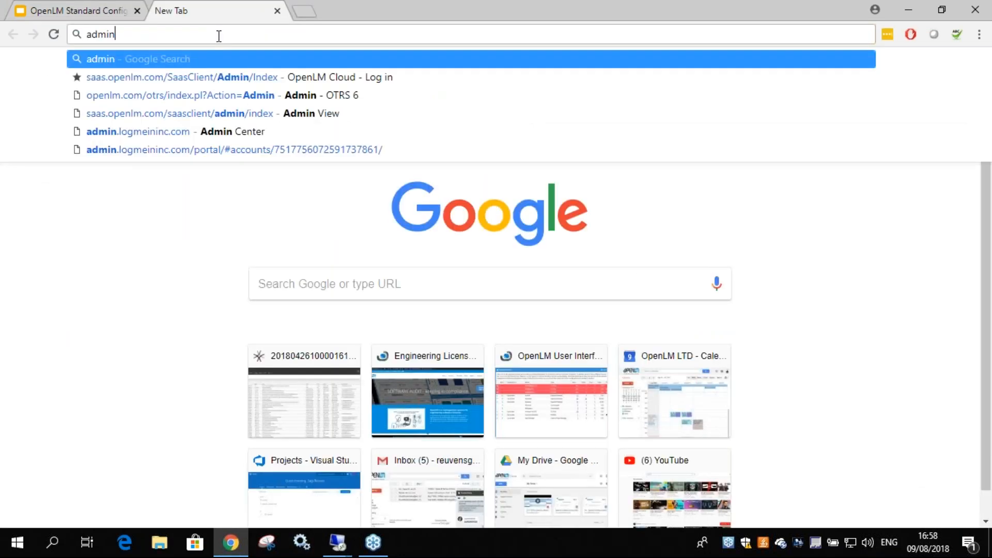
key(Escape)
click(974, 56)
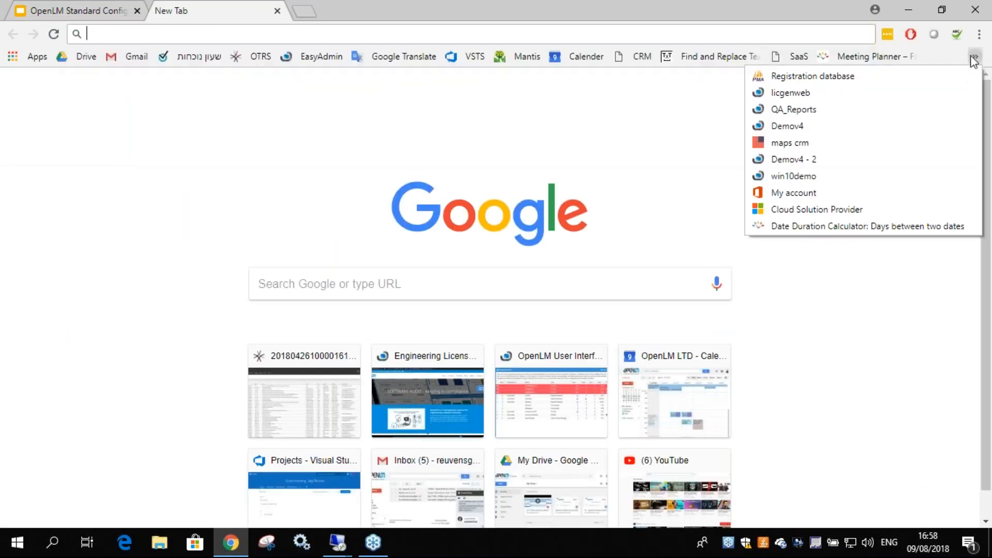
click(784, 110)
Point the URL host to win10demo, load it, and return to the win10demo session
drag(131, 33, 87, 33)
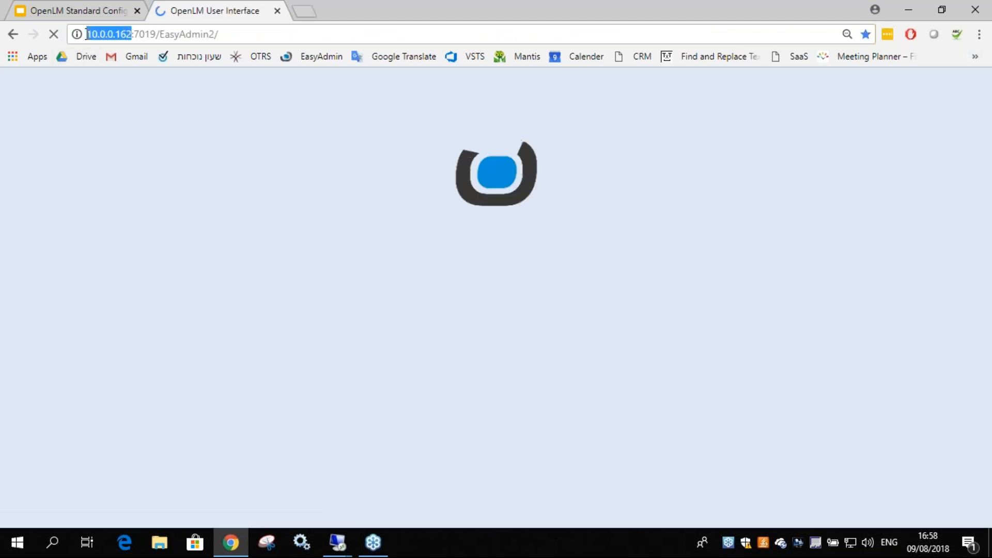
text(win10demo)
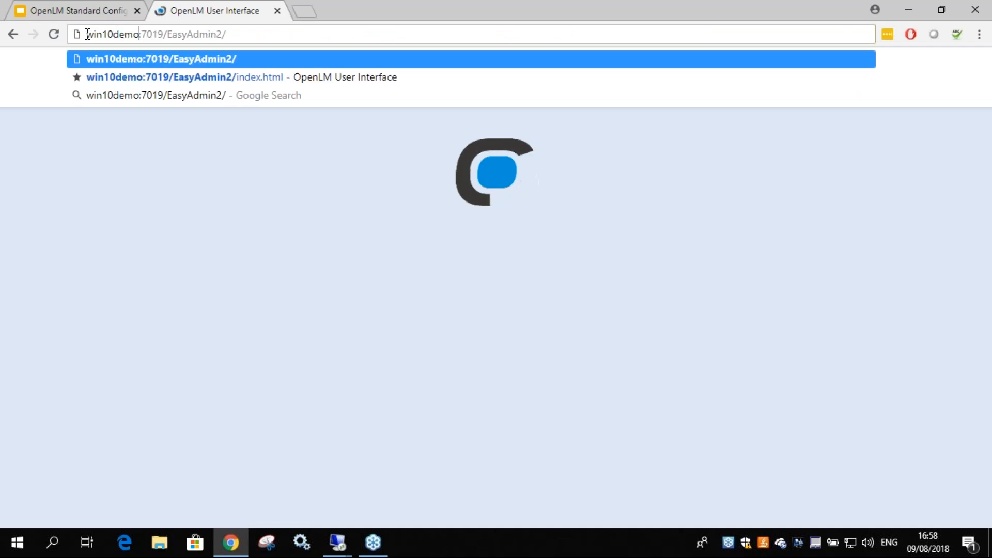
key(Return)
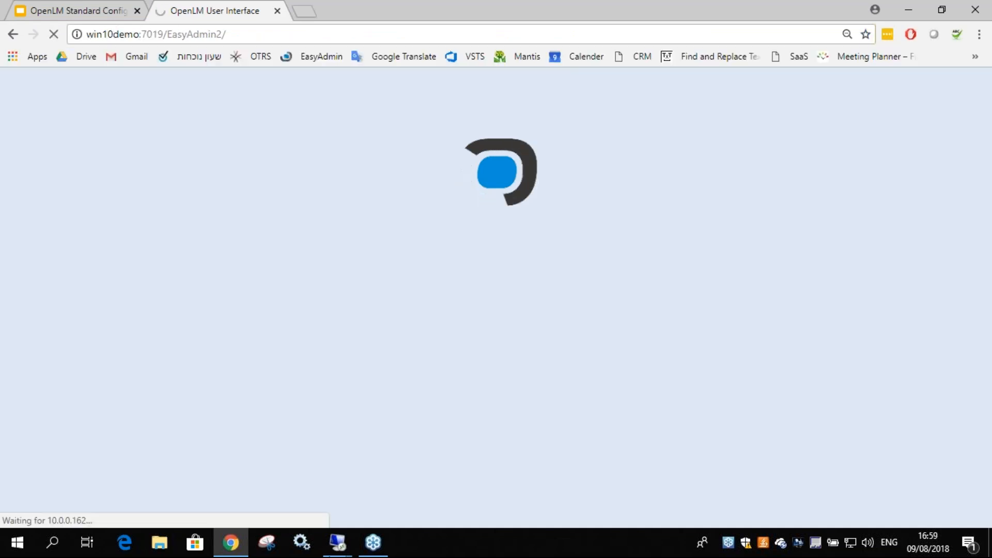
mouse_move(337, 542)
click(300, 469)
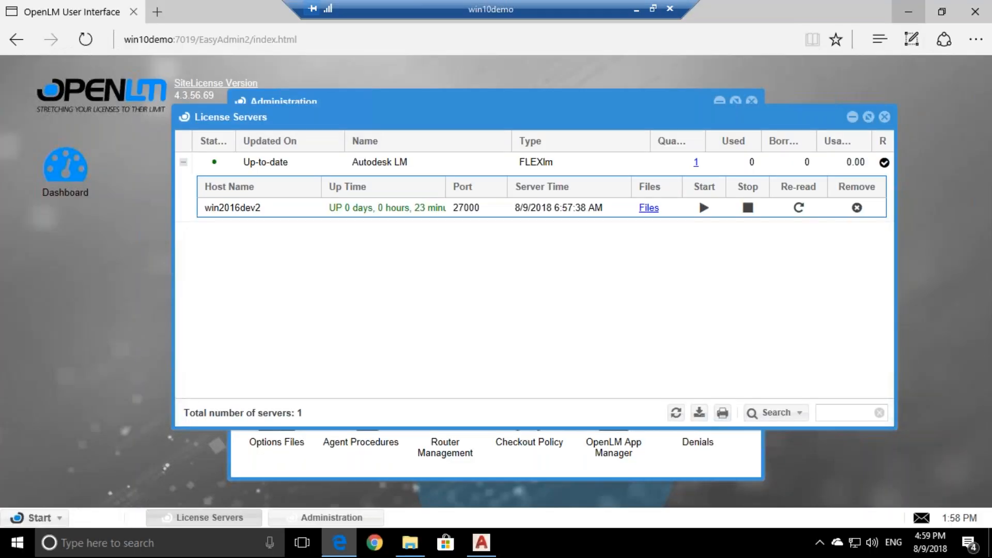
Refresh the License Servers list, then launch Configure OpenLM Server and approve the UAC prompt
click(675, 412)
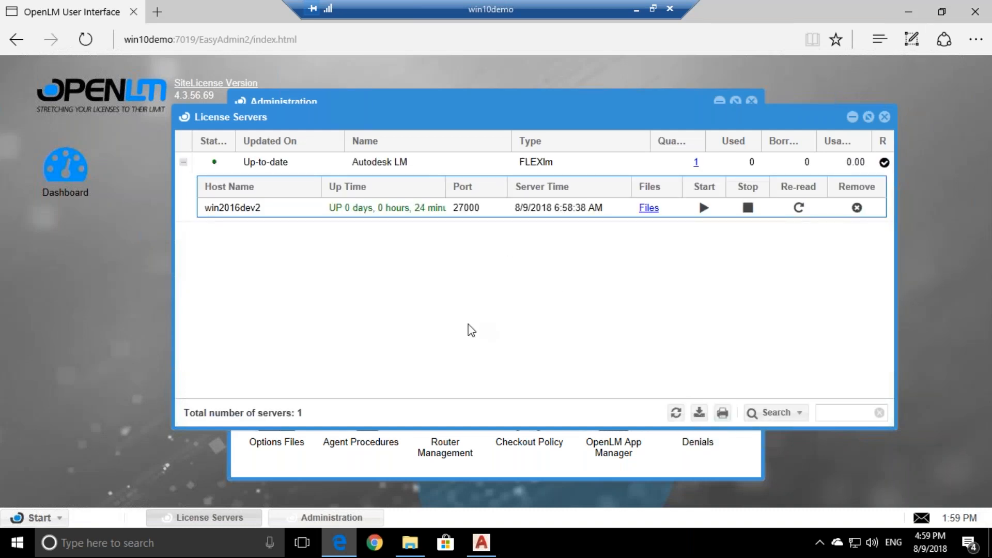
key(super)
text(server)
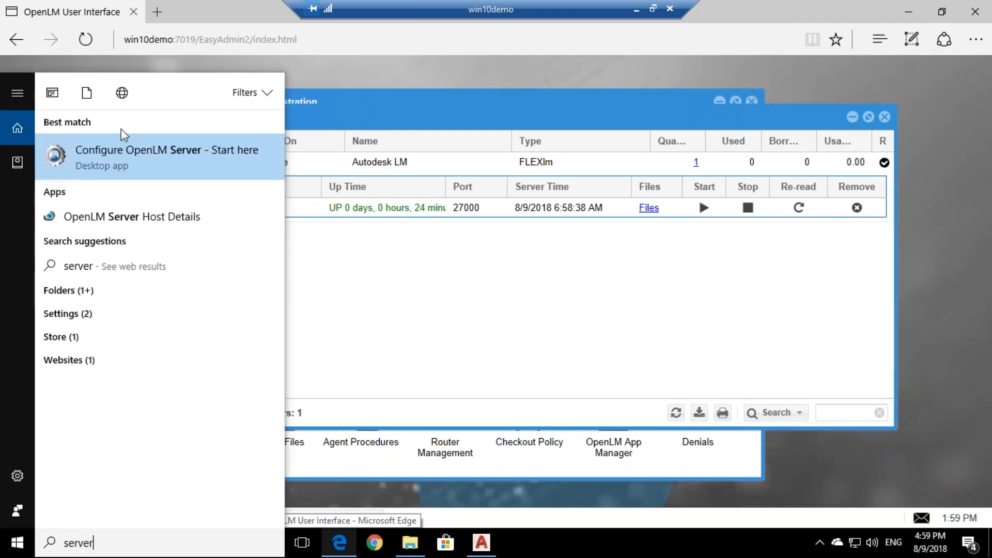
click(132, 157)
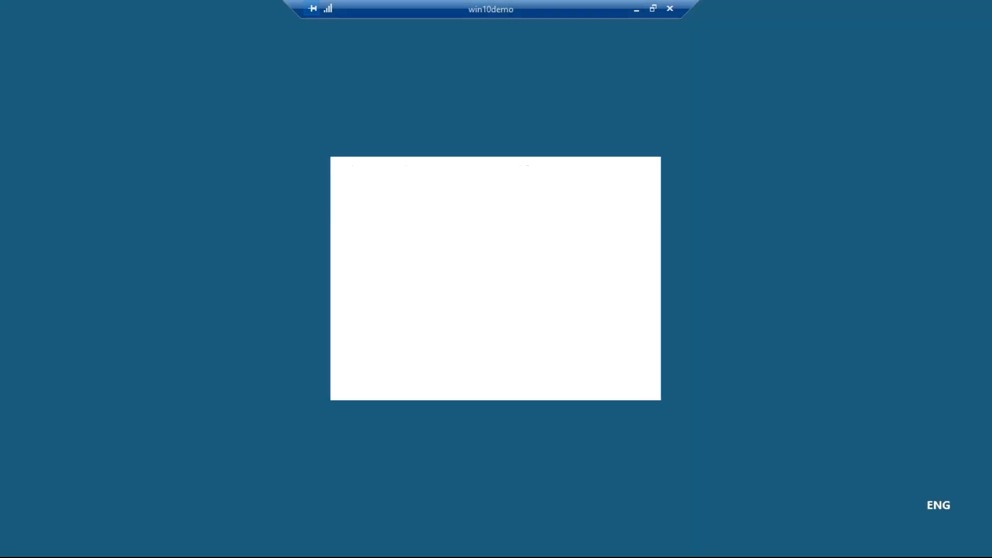
click(422, 372)
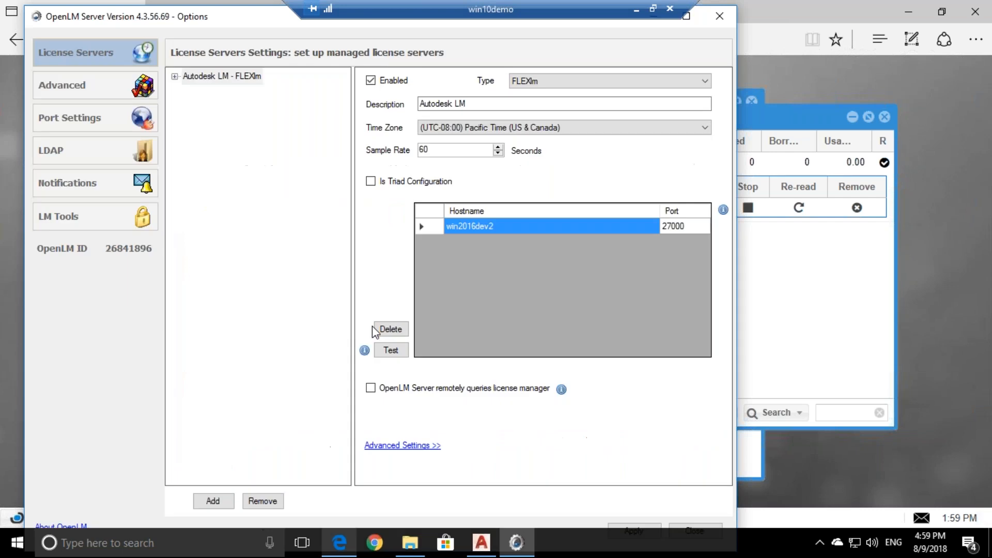
Keep Sample Rate at 60, close Options, refresh to 1 Autodesk LM license used, and list consumed licenses
double_click(429, 150)
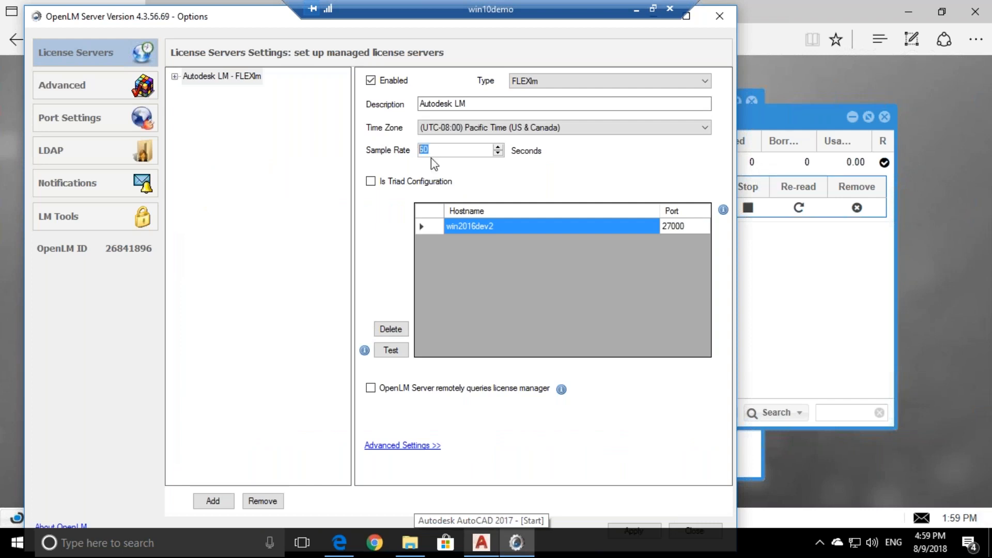
click(441, 150)
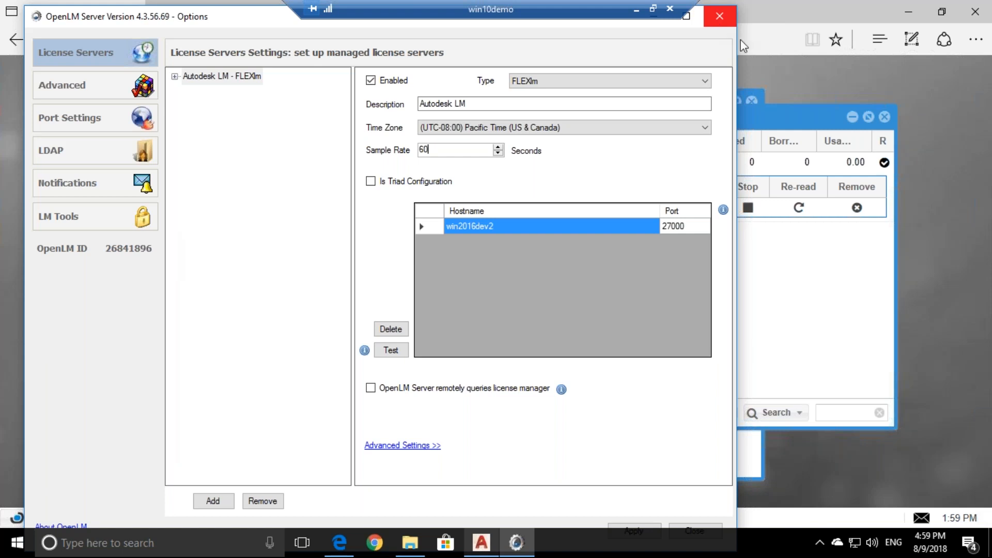
click(706, 19)
click(676, 412)
click(752, 163)
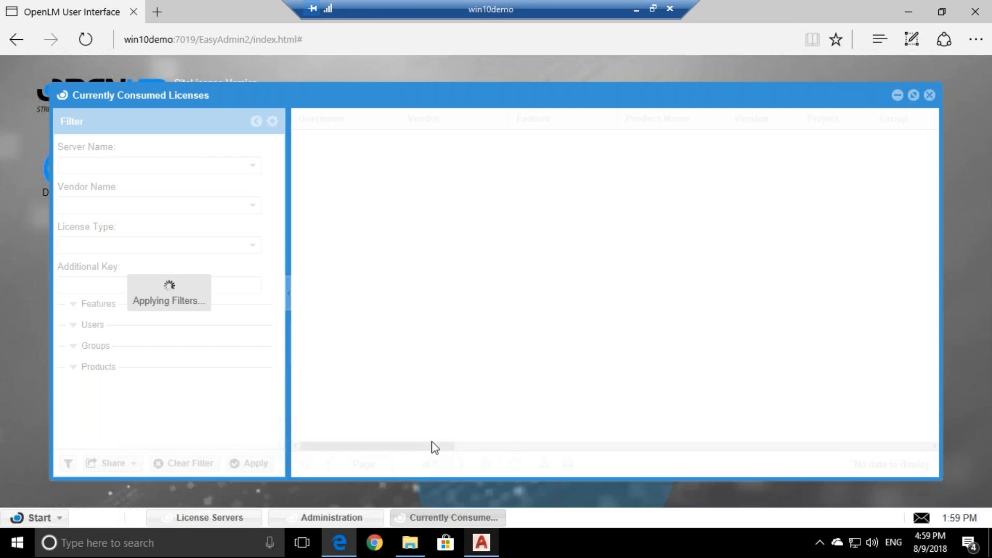
Scroll the consumed-licenses grid to Close App, refresh idle times, and request closing the user's application
drag(422, 450, 305, 450)
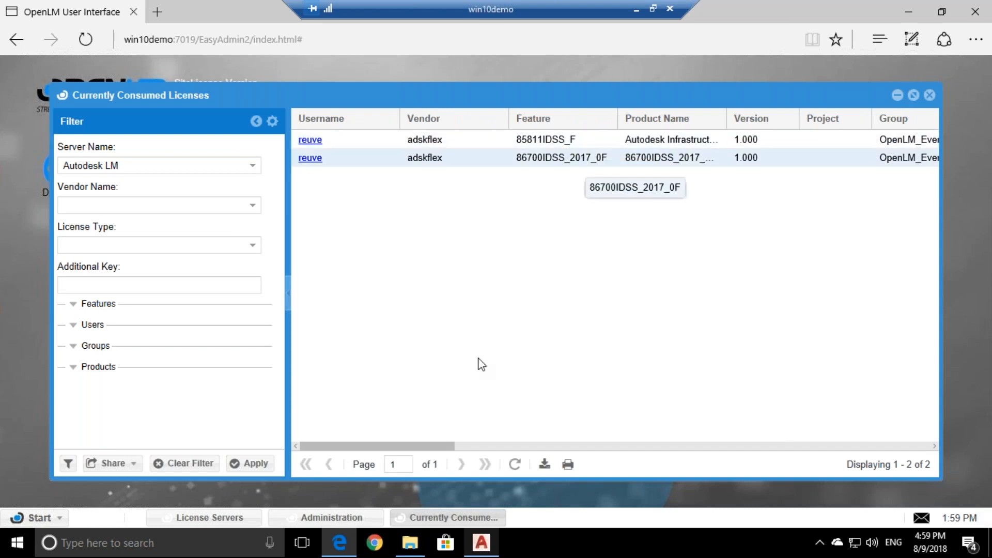
drag(438, 445, 933, 413)
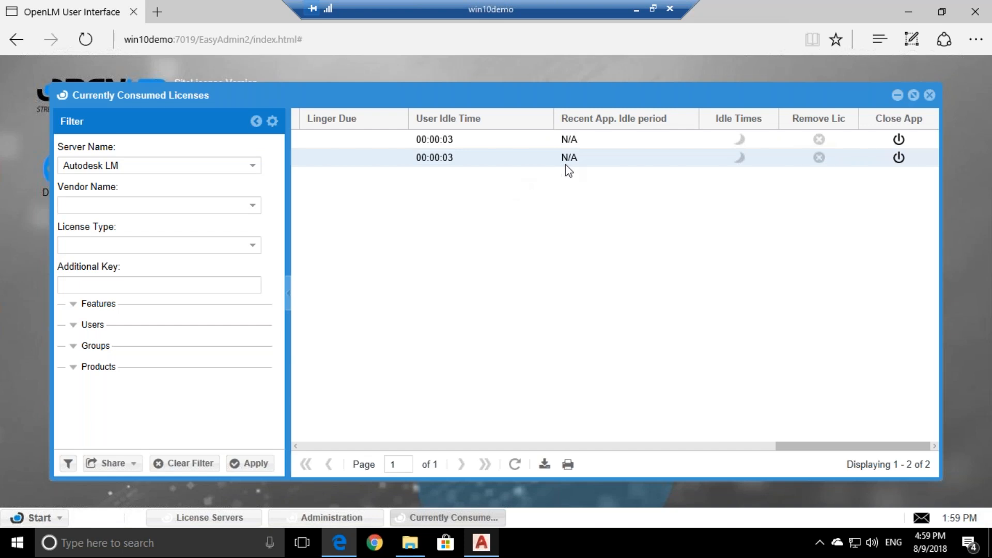
click(515, 464)
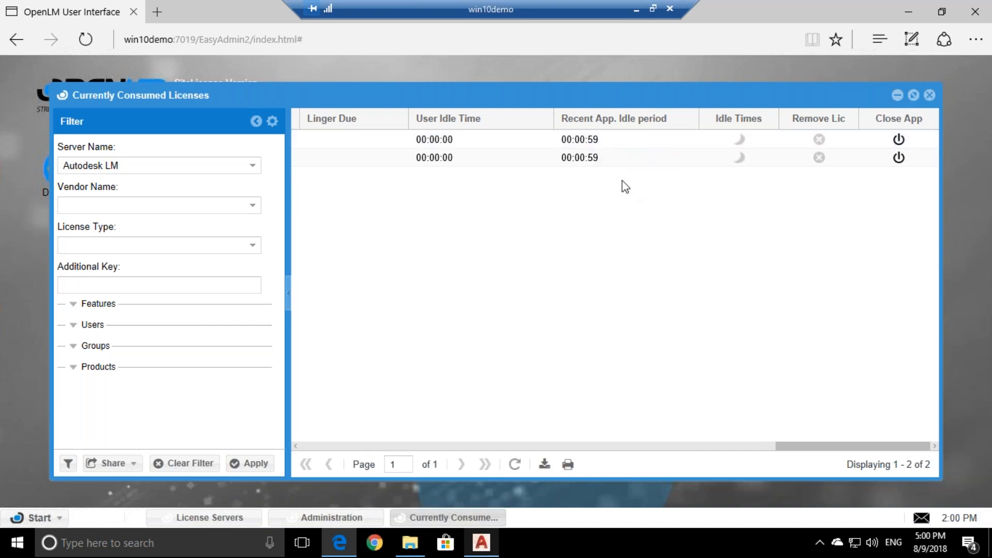
click(899, 158)
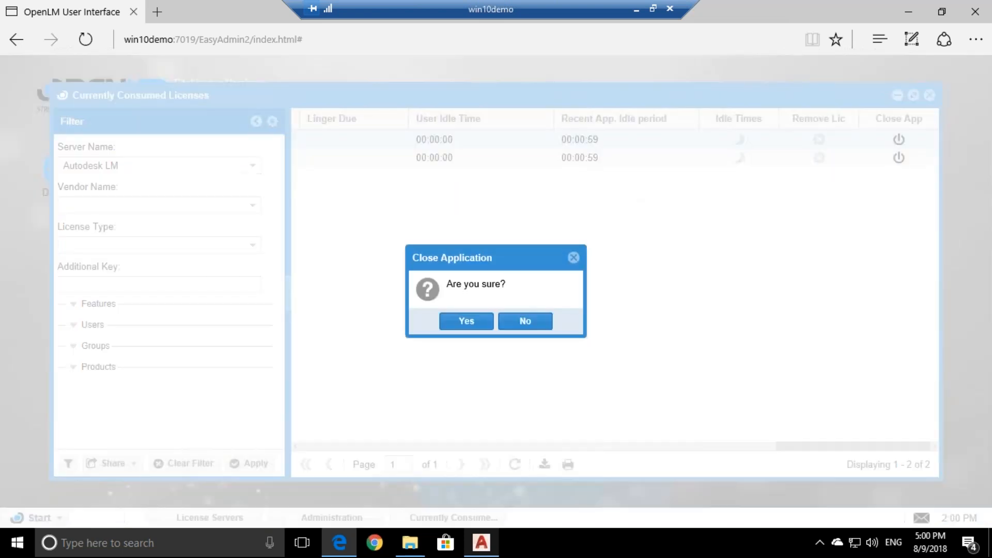
Confirm the remote AutoCAD close, check the AutoCAD 2017 window, then return to the OpenLM browser
click(467, 320)
click(917, 10)
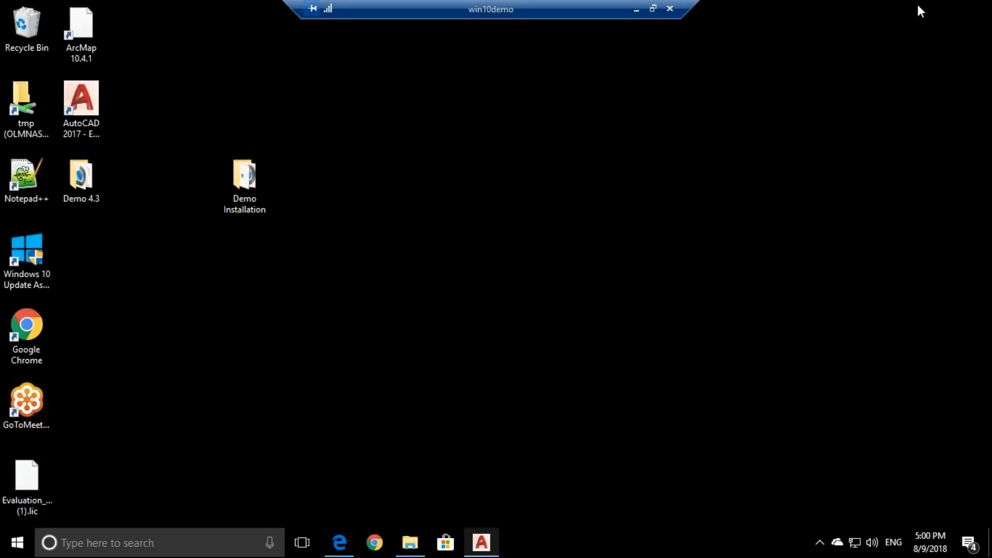
click(481, 546)
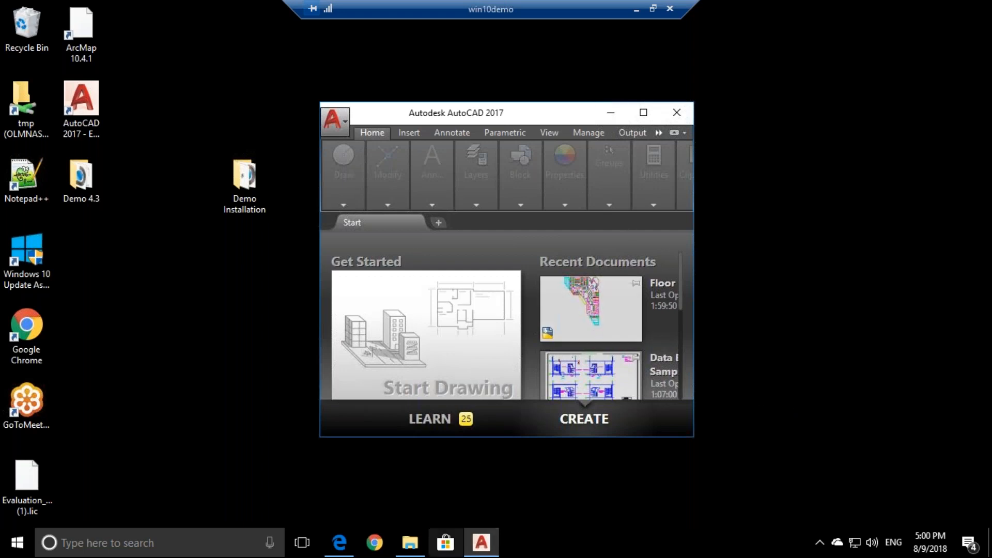
click(349, 544)
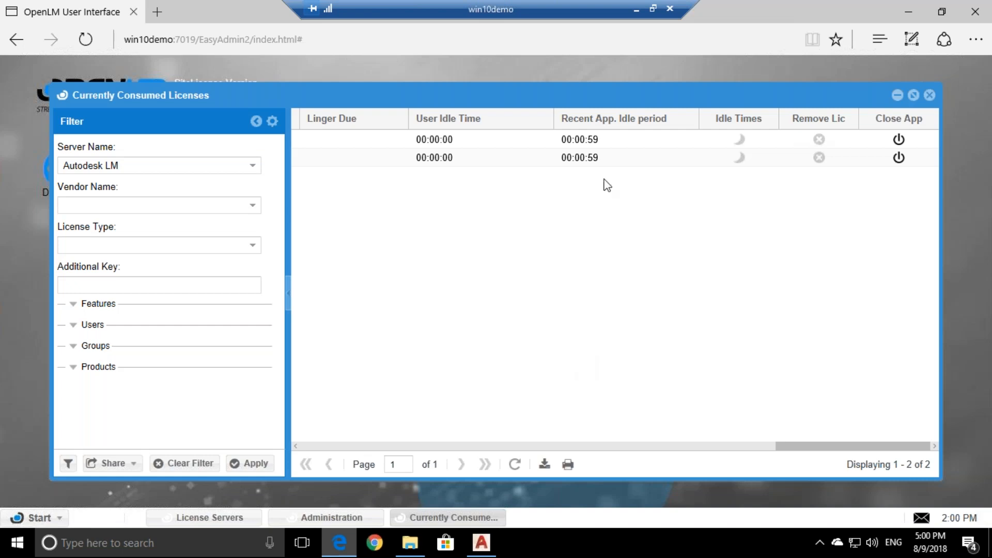
Minimize the win10demo remote session and switch to the OpenLM Standard Configuration slides in Chrome
click(636, 9)
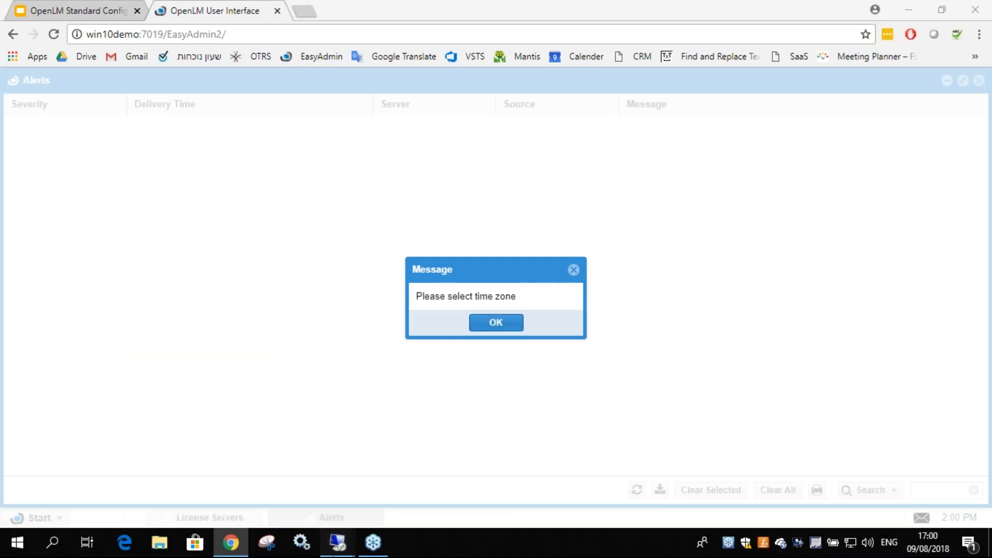
mouse_move(337, 542)
click(261, 475)
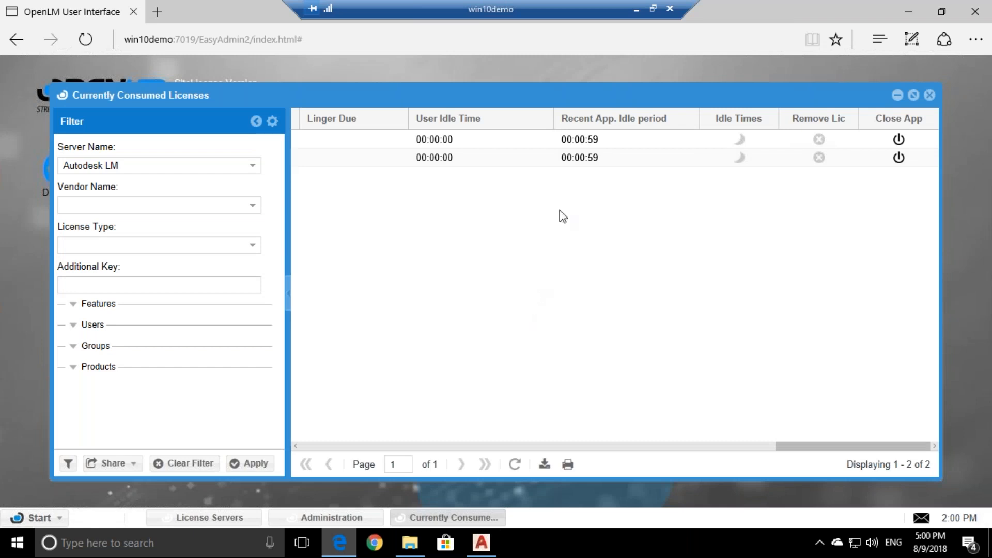
click(636, 10)
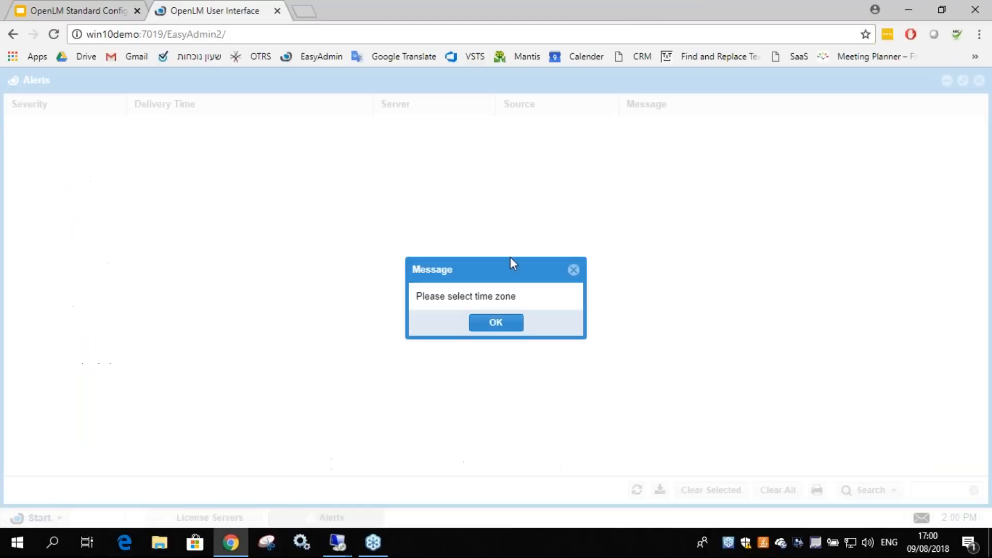
click(62, 8)
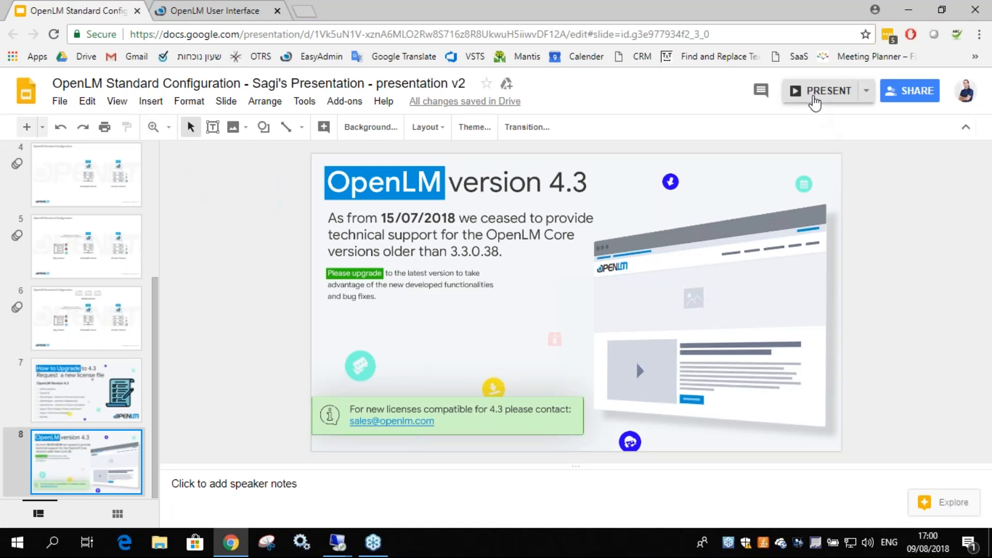
Present the OpenLM Standard Configuration deck full screen at slide 8, 'OpenLM version 4.3'
click(813, 98)
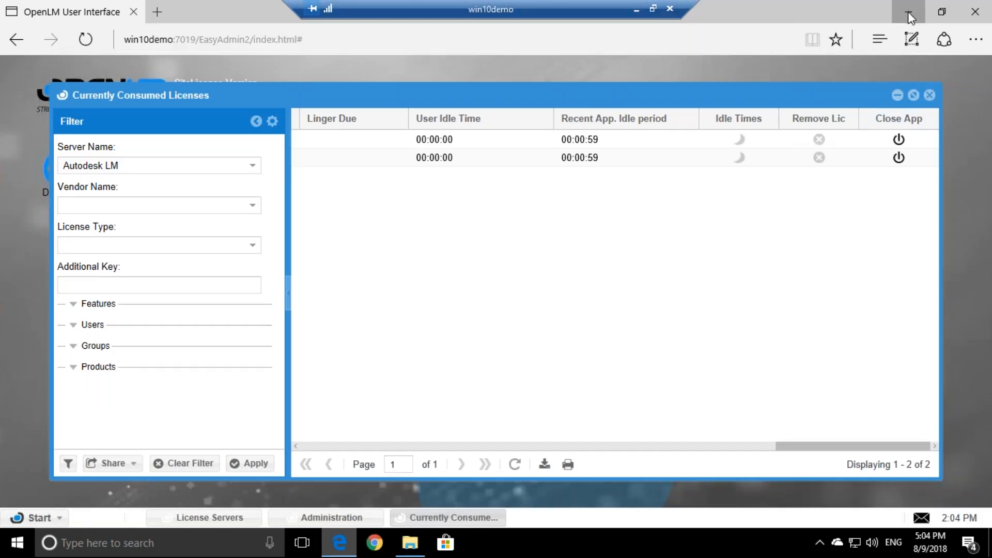
Reveal the desktop and dismiss the OpenLM notice that the agent closed ACAD.EXE
click(908, 11)
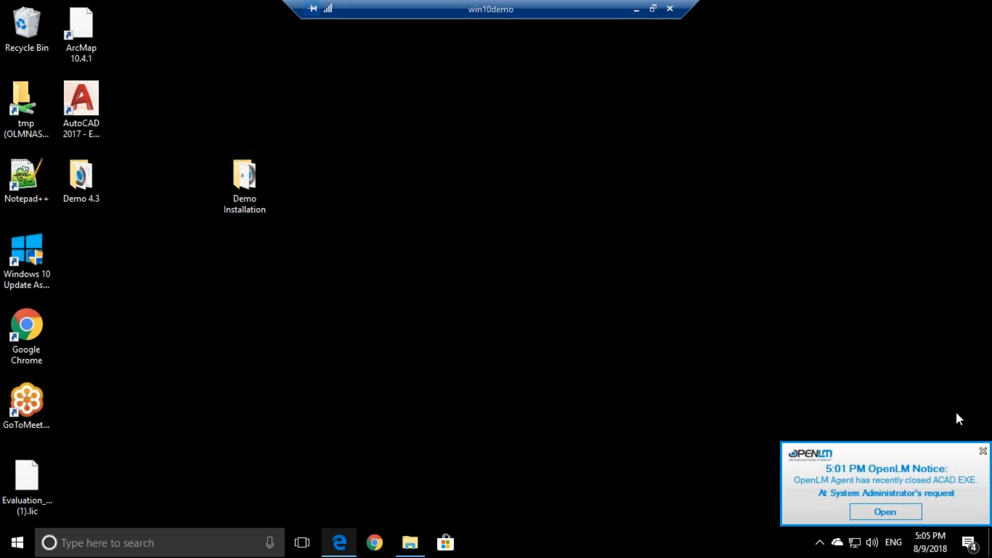
click(982, 451)
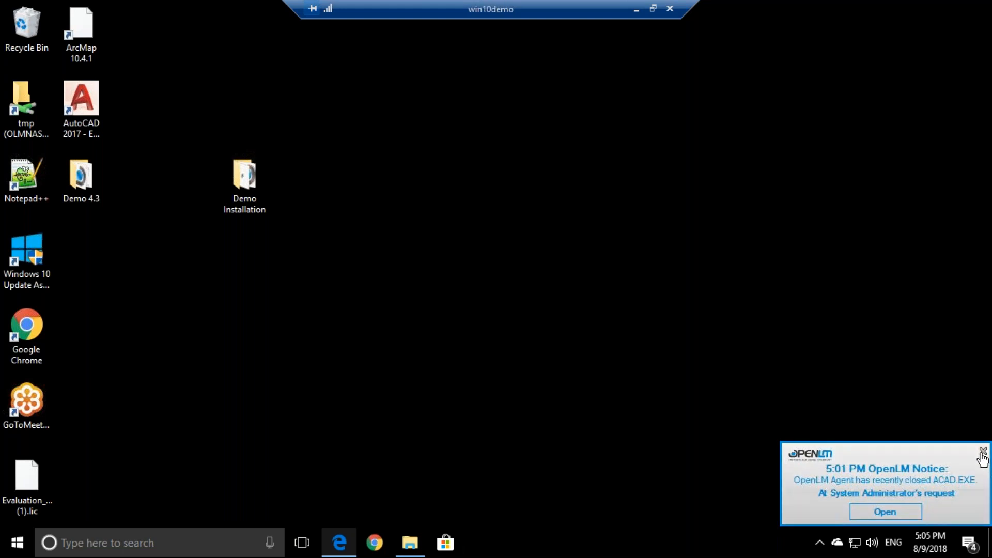